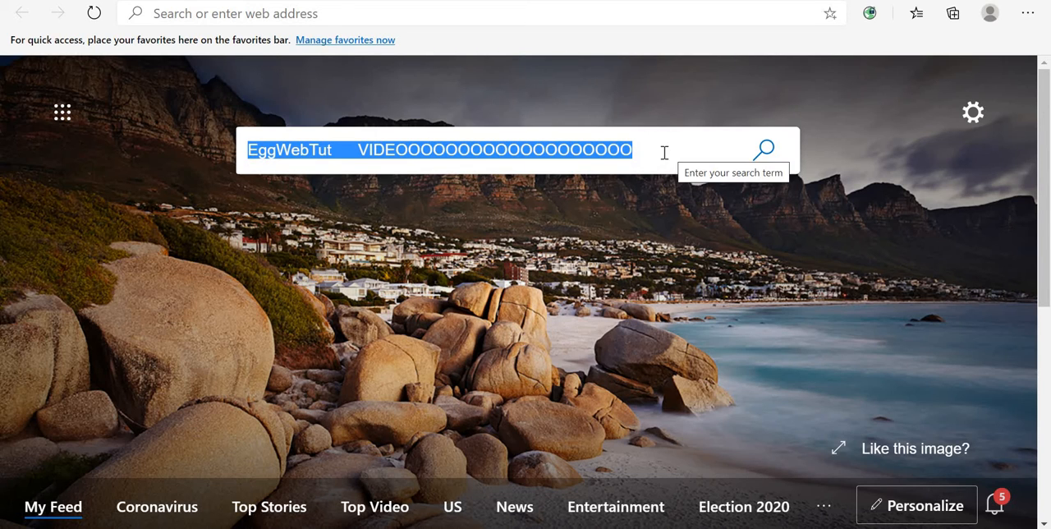
- Replace the search box text with Classic Website
key(BackSpace)
text(Cla)
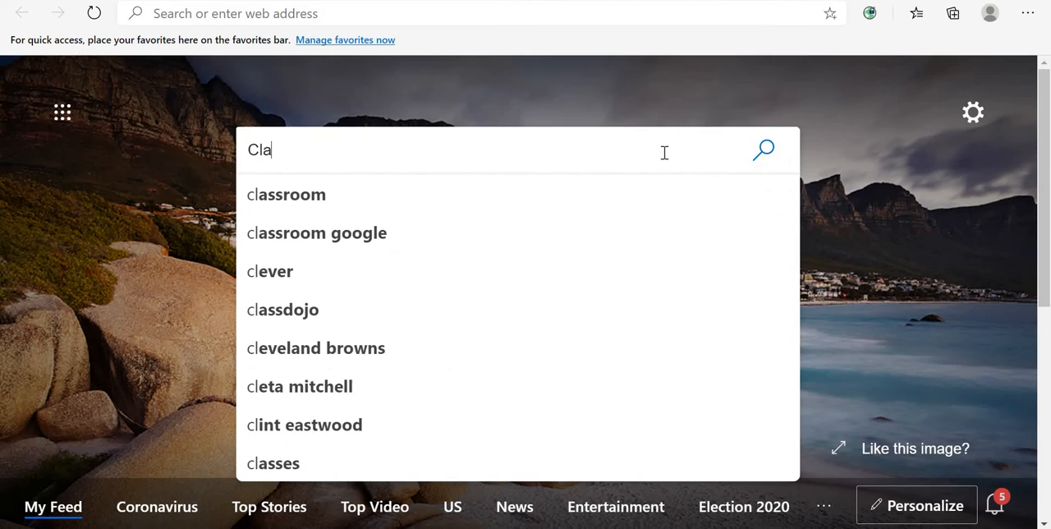
text(ssic We)
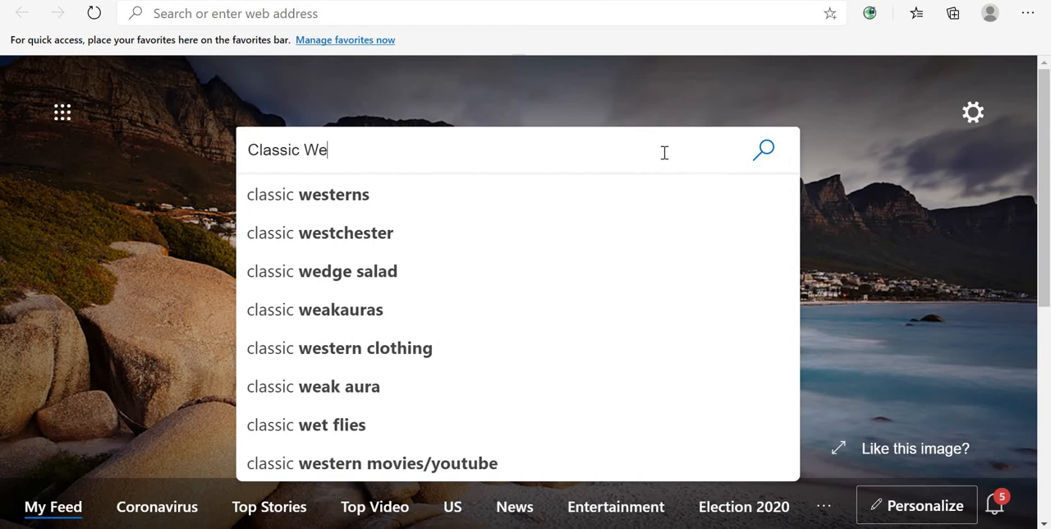
text(bsite)
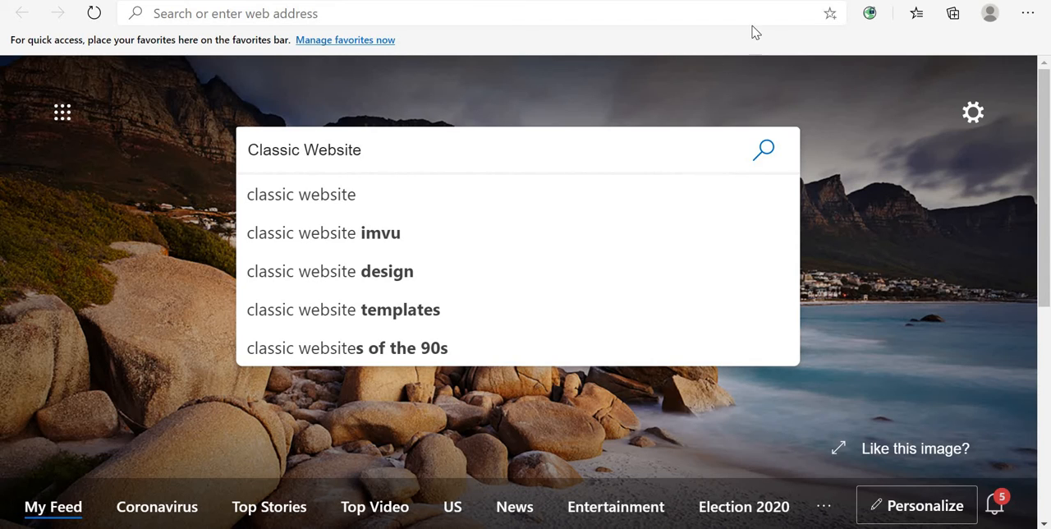
click(512, 94)
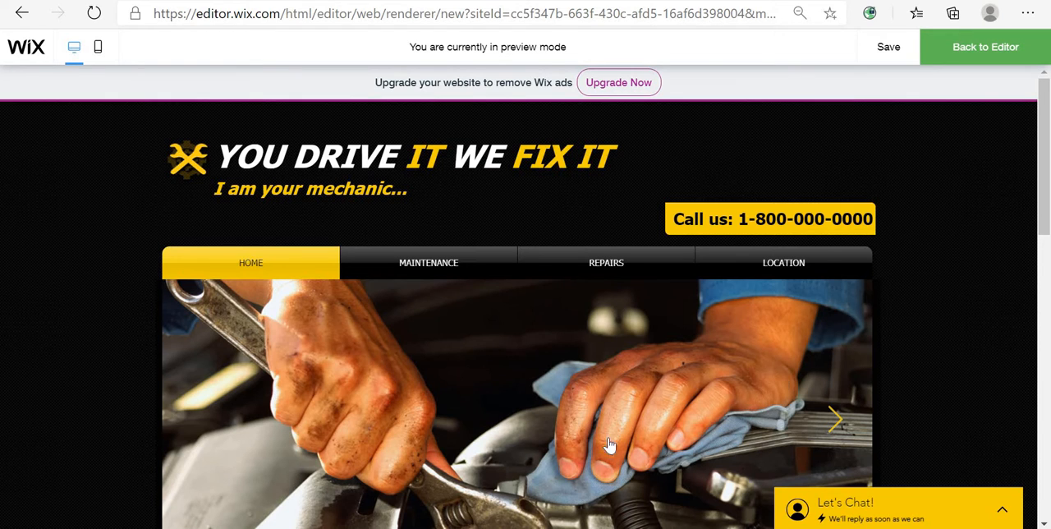
- Browse the YOU DRIVE IT WE FIX IT mechanic template preview from top to bottom
mouse_move(821, 258)
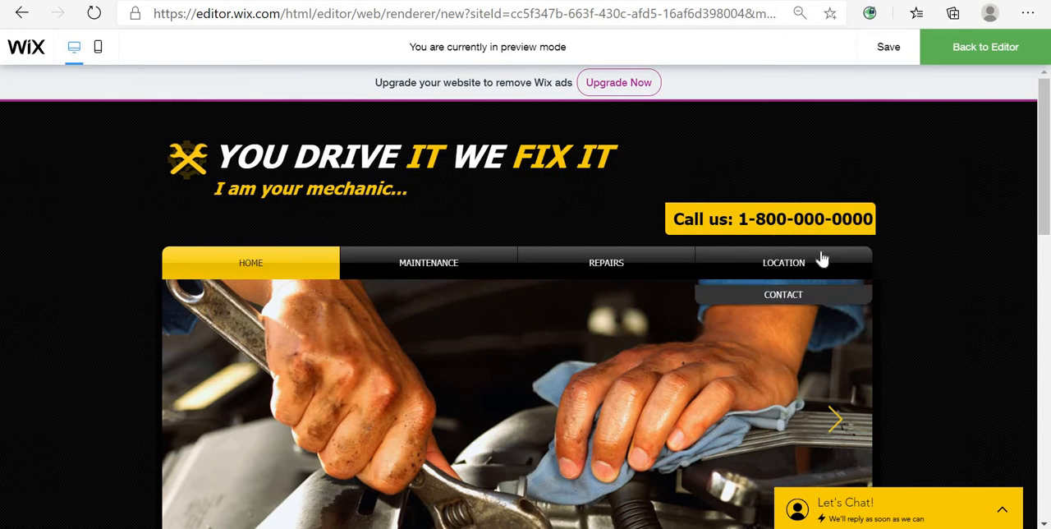
scroll(944, 236, down, 3)
scroll(944, 235, up, 3)
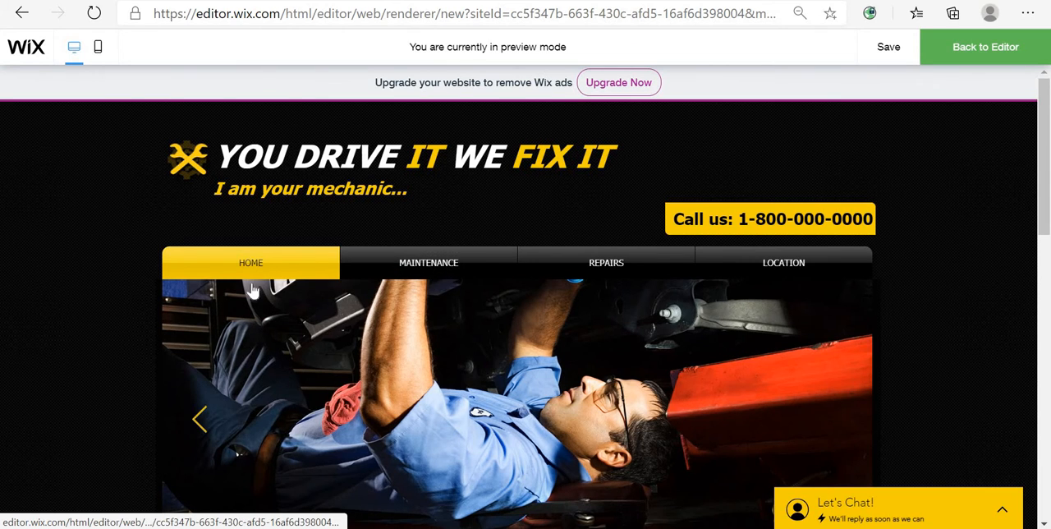
mouse_move(848, 267)
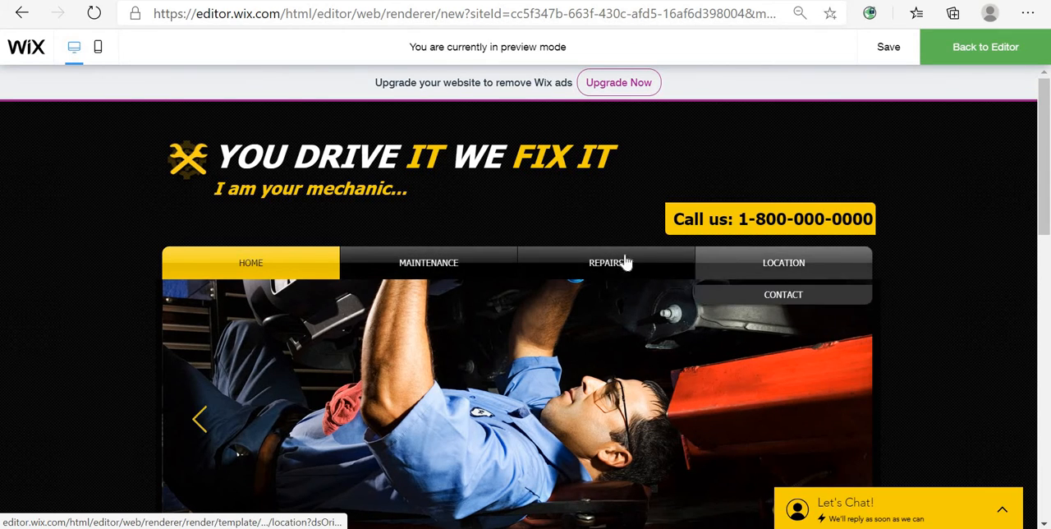
scroll(517, 328, down, 5)
scroll(690, 357, up, 5)
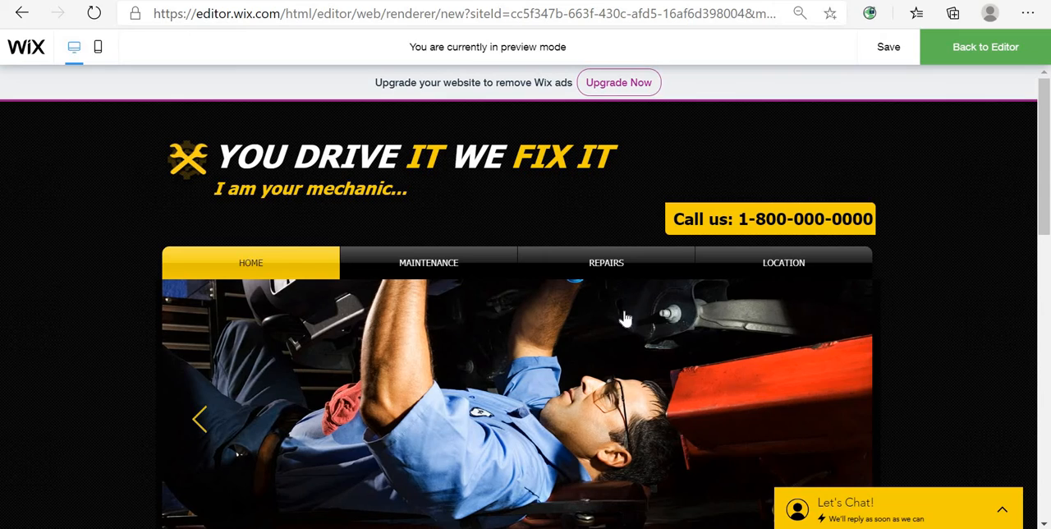
scroll(778, 306, down, 4)
scroll(776, 302, up, 4)
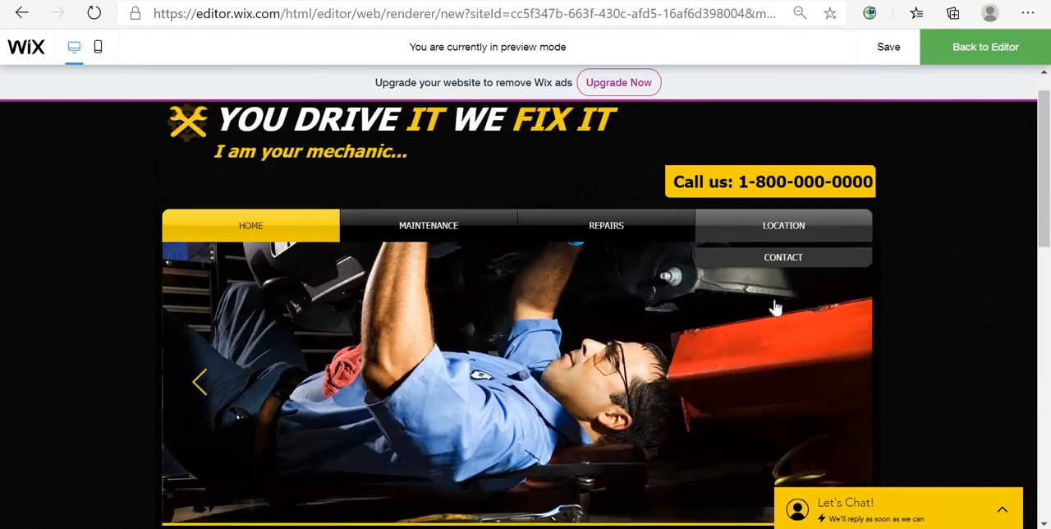
scroll(776, 304, down, 10)
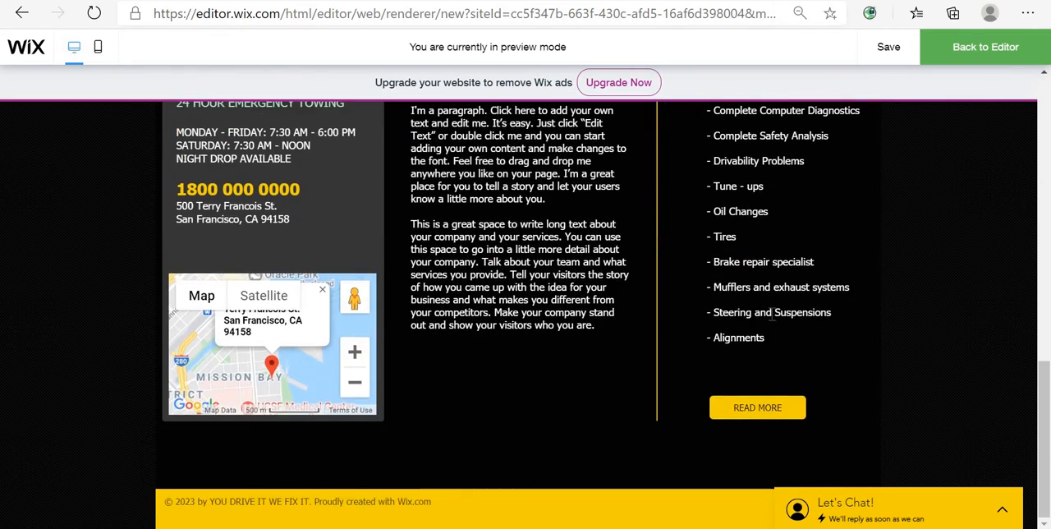
scroll(592, 375, up, 10)
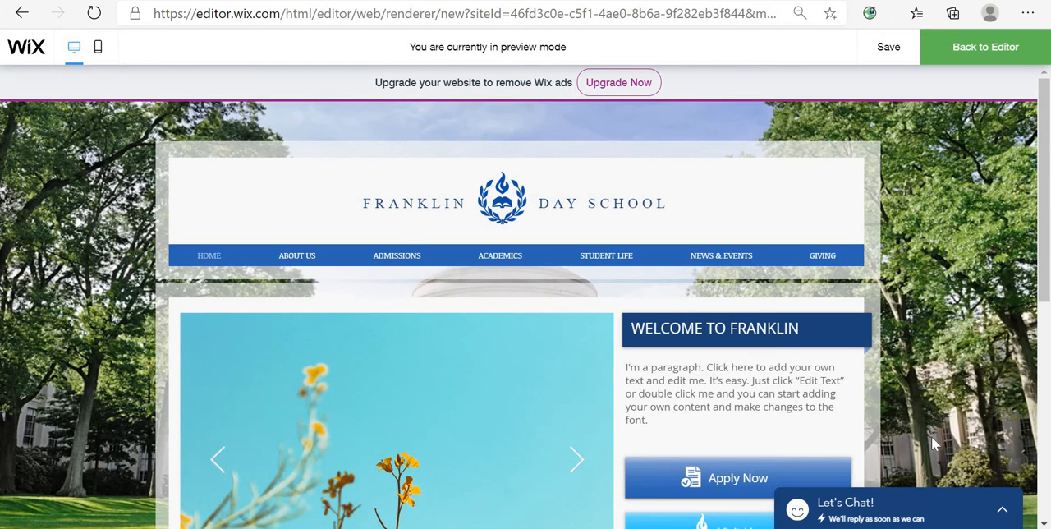
- Browse the Franklin Day School template's home page, then open and scroll through its Admissions page via Apply Now
scroll(932, 444, down, 5)
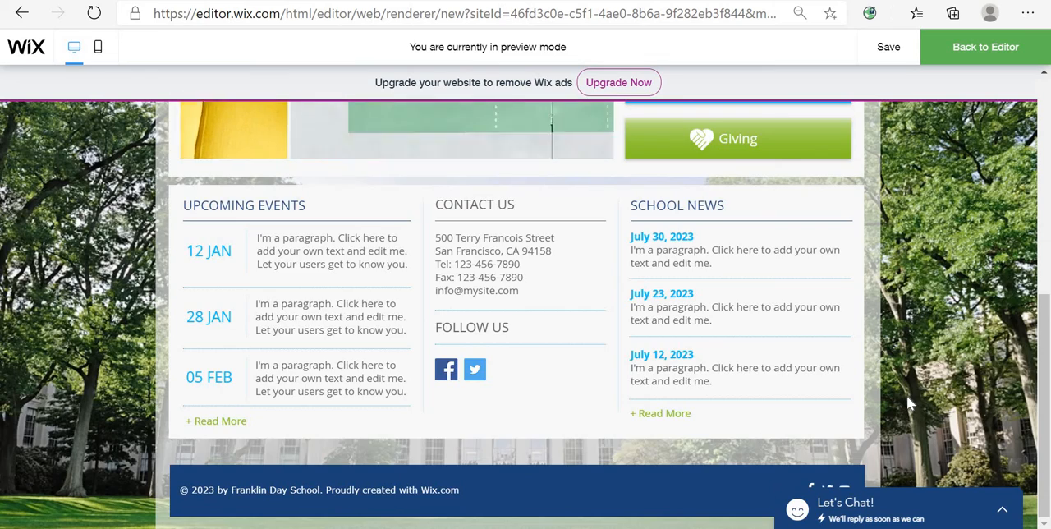
scroll(906, 395, up, 10)
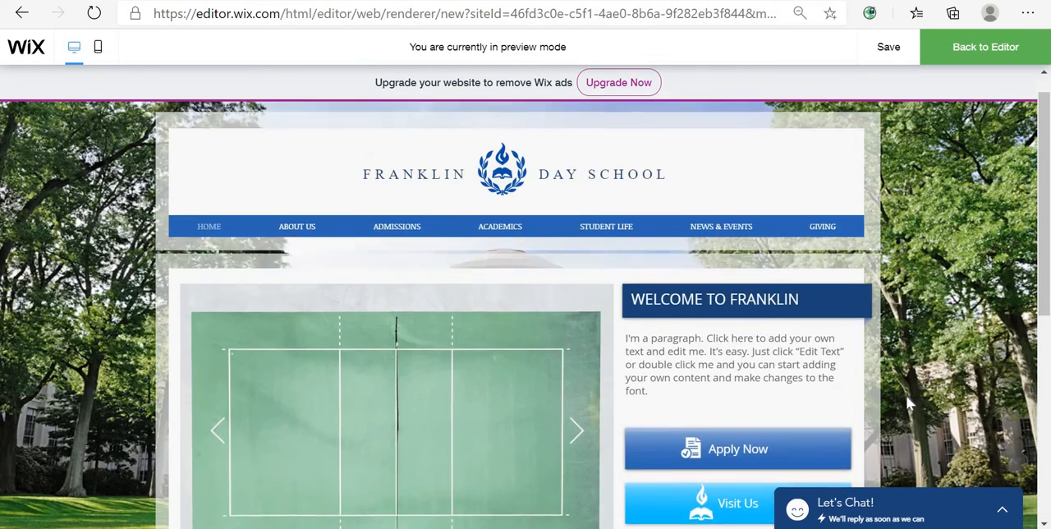
scroll(905, 395, down, 1)
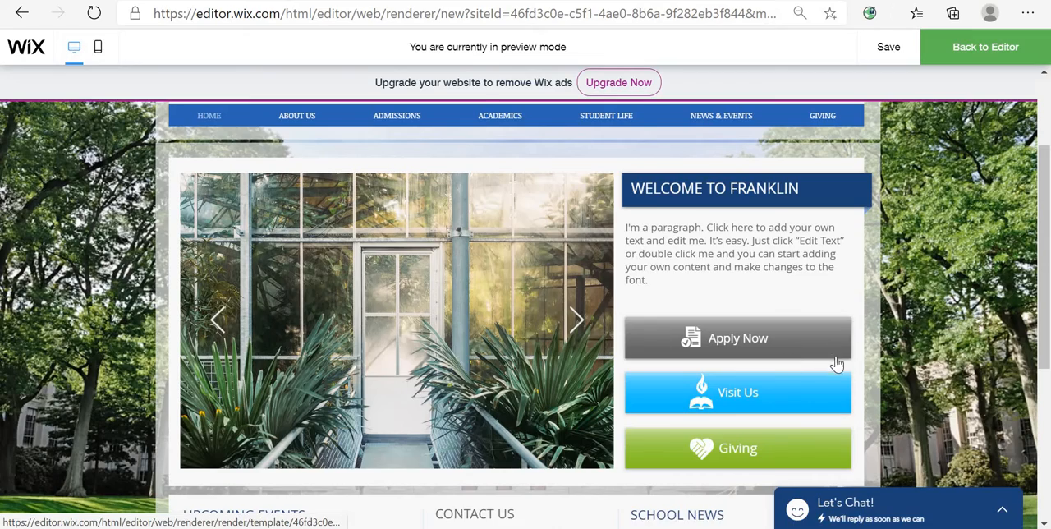
scroll(834, 365, up, 1)
click(736, 476)
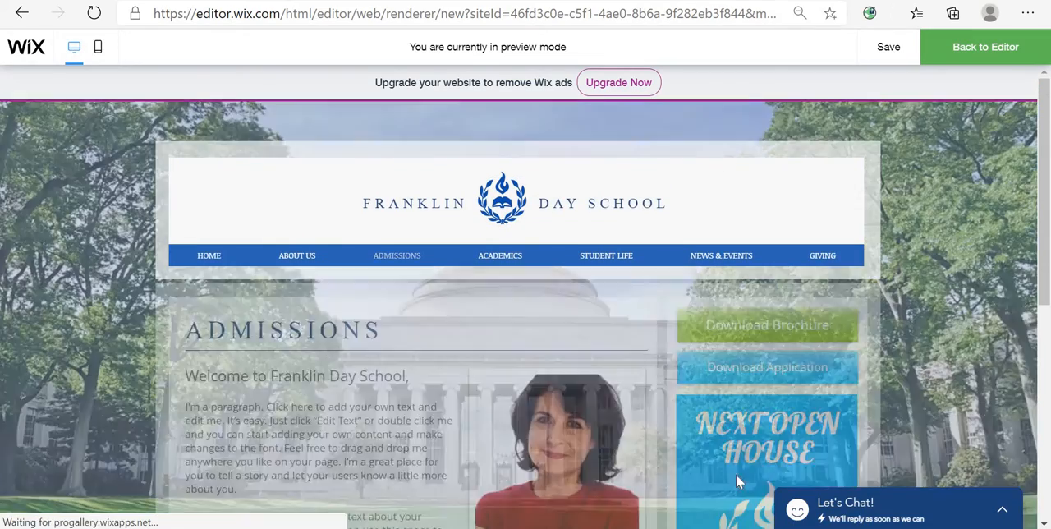
scroll(566, 396, down, 6)
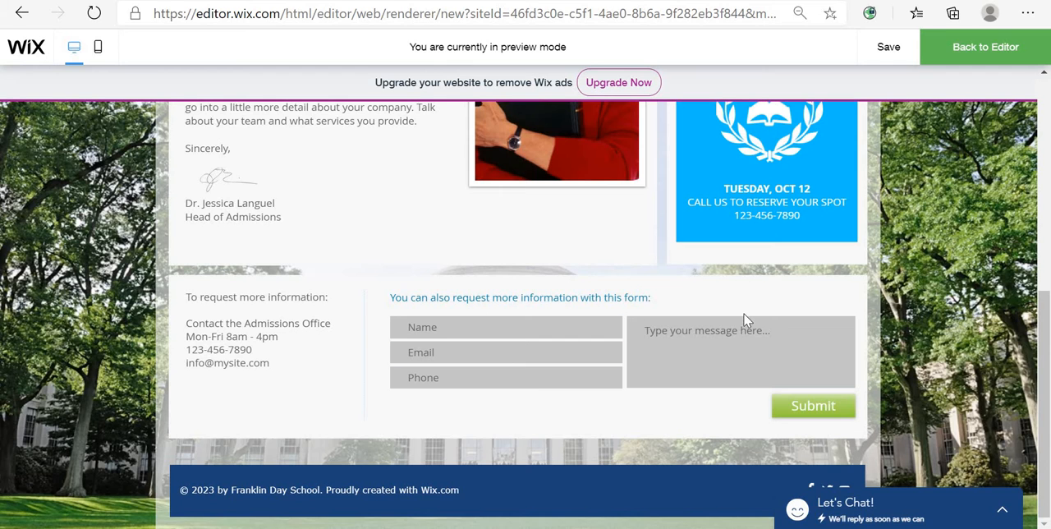
scroll(771, 303, up, 6)
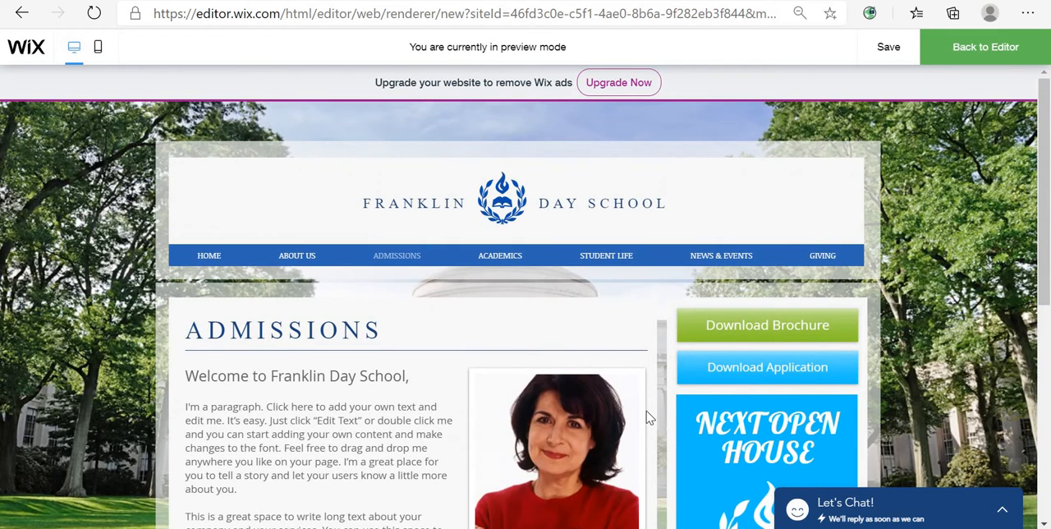
- Open the Download Application and Download Brochure documents in turn, closing each PDF tab
click(768, 382)
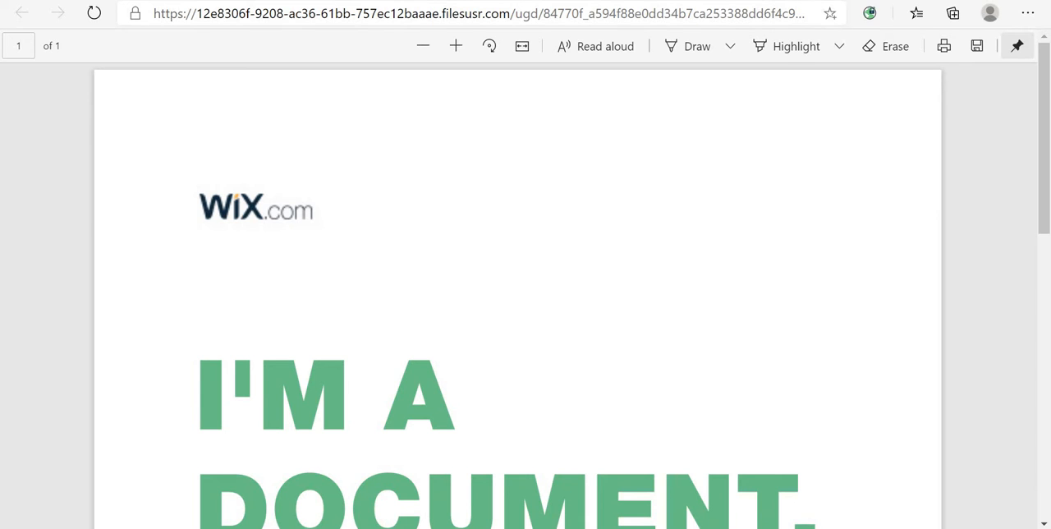
key(ctrl+w)
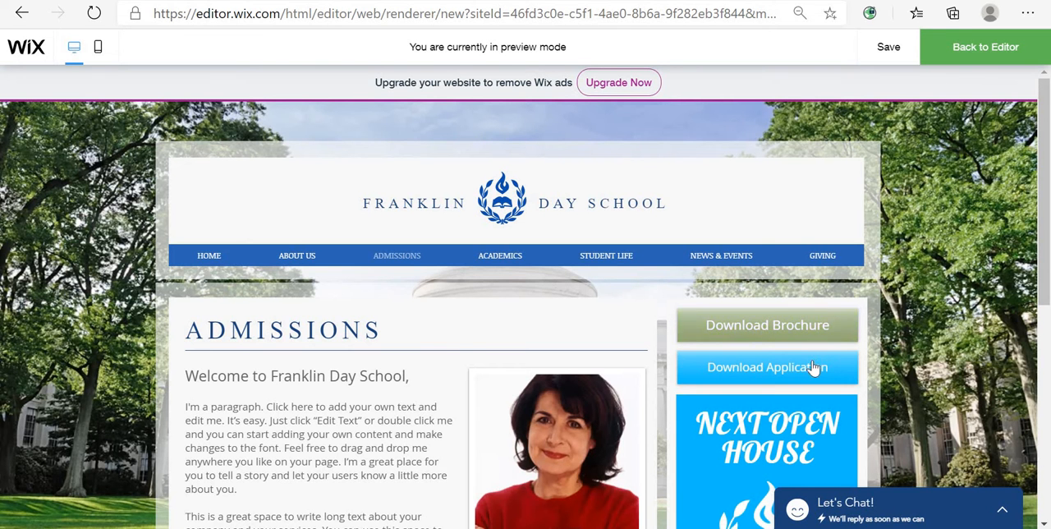
click(832, 322)
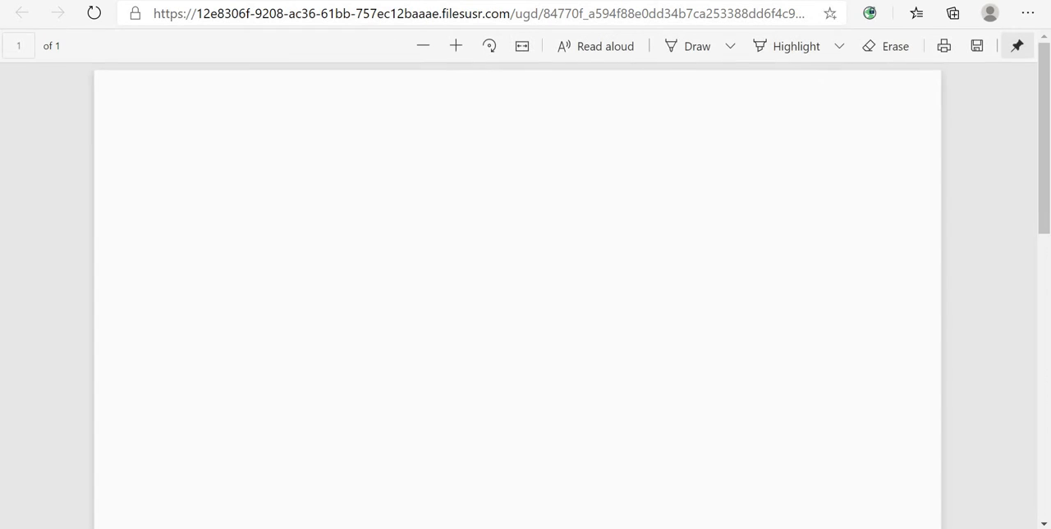
click(809, 1)
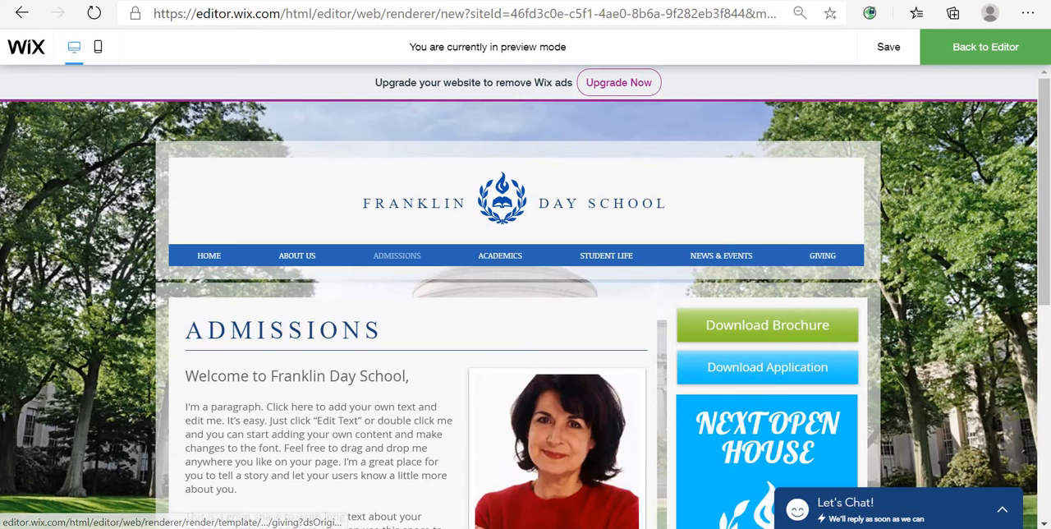
- Open the Giving page and try the Make a Gift link, closing the PayPal tab
click(822, 256)
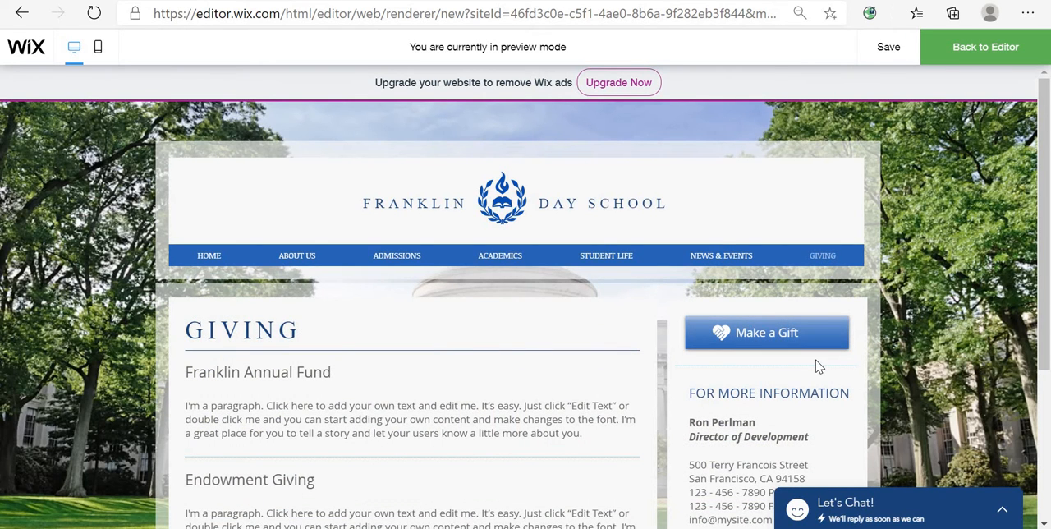
click(758, 352)
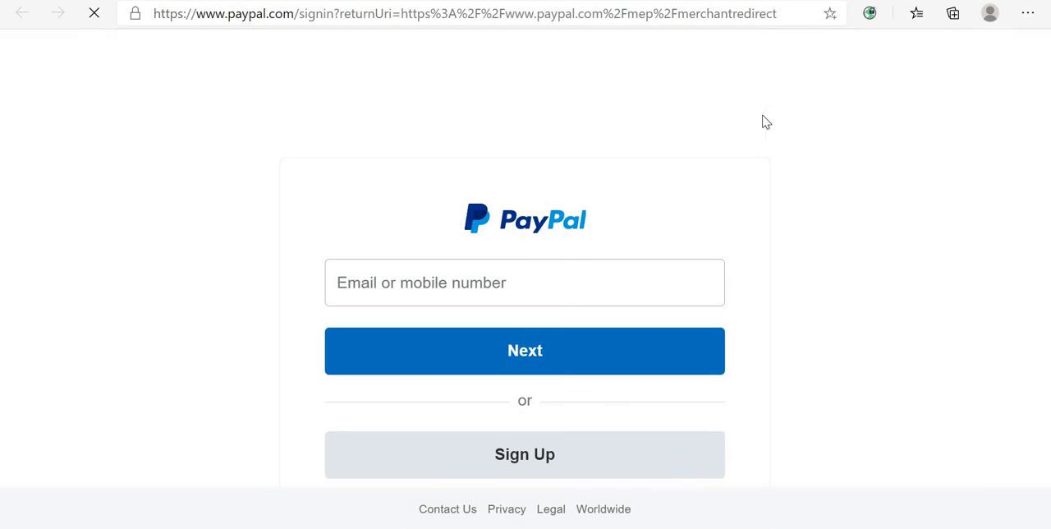
click(774, 1)
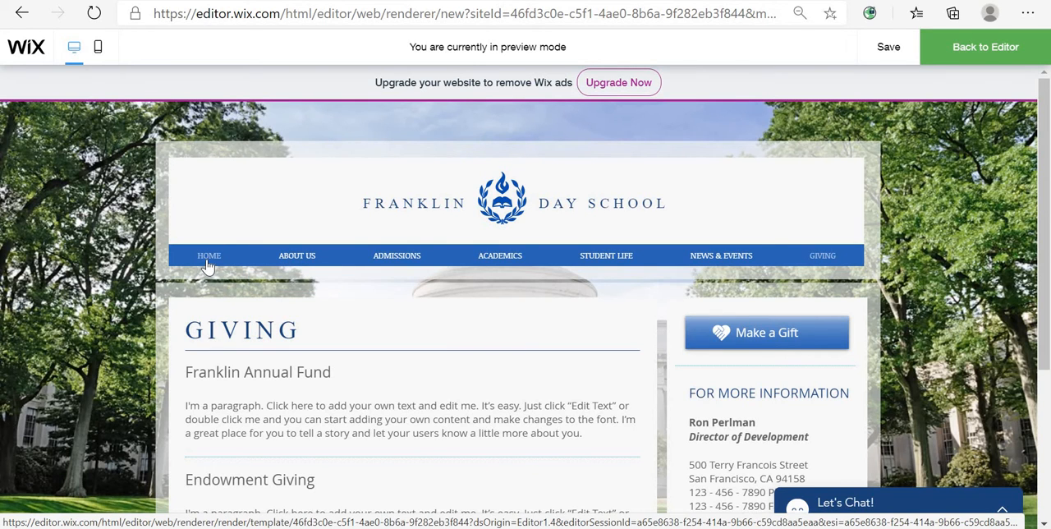
- Browse The Atlanta Golf Club template preview and its Contact Us section
click(209, 258)
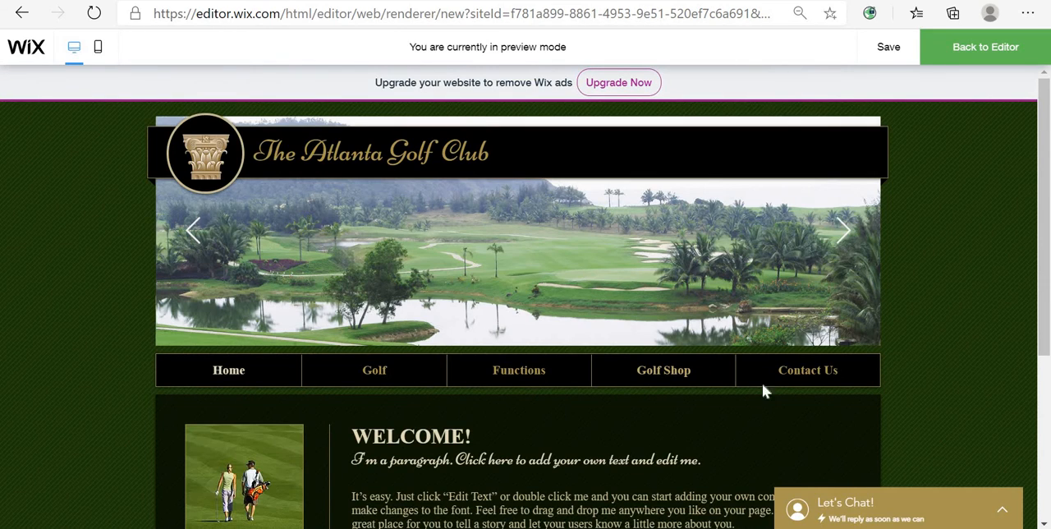
scroll(762, 387, down, 3)
scroll(813, 378, up, 3)
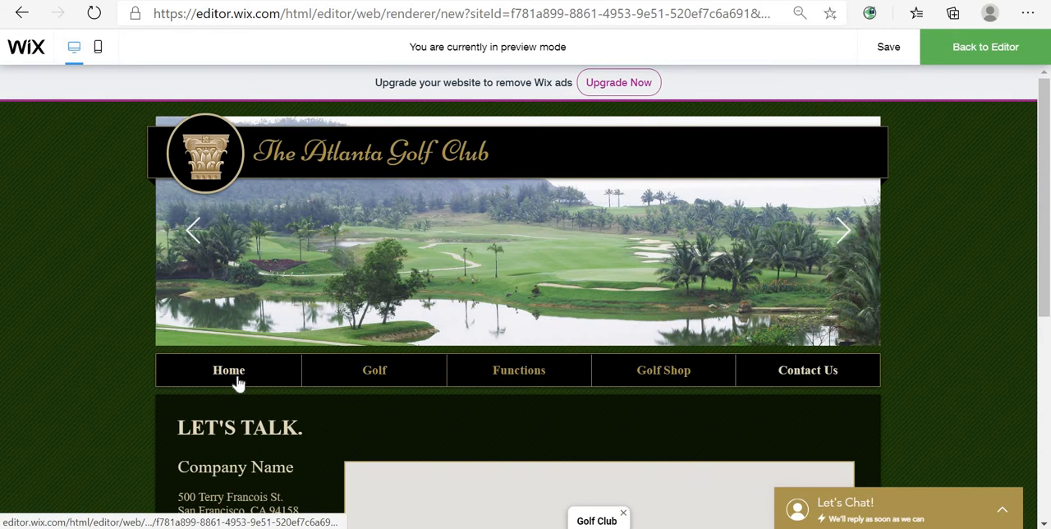
click(234, 379)
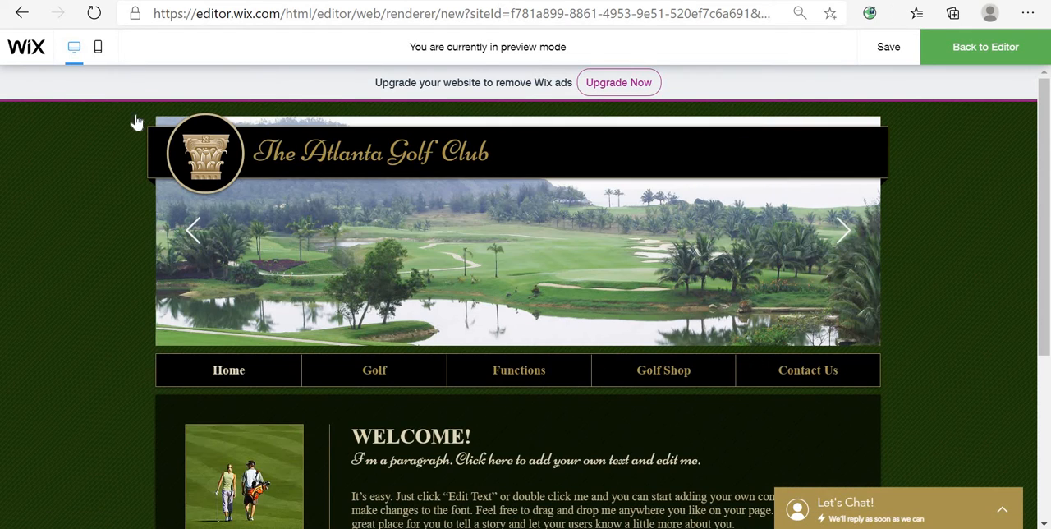
- Return to the Wix templates gallery, show Blank Templates, and start editing the Start from Scratch template
click(22, 14)
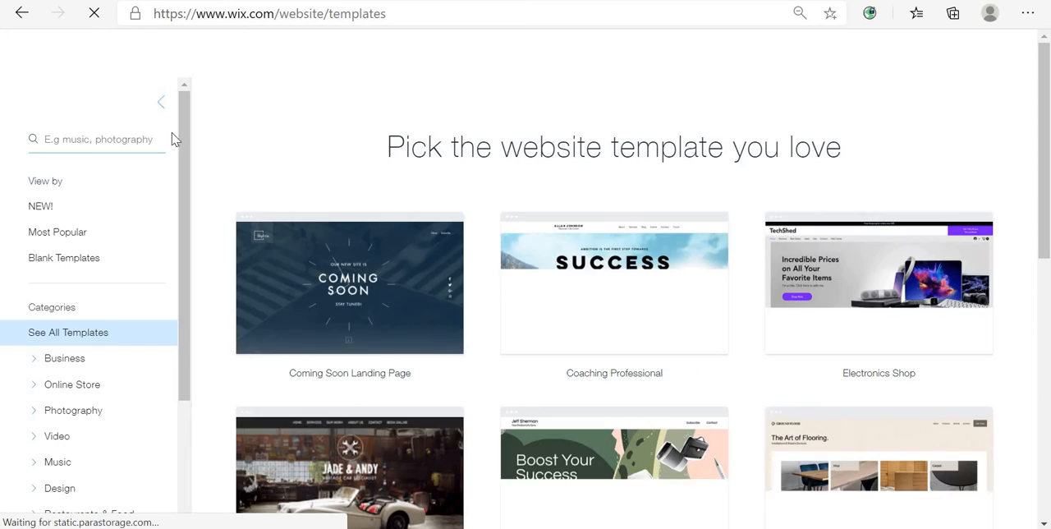
click(93, 256)
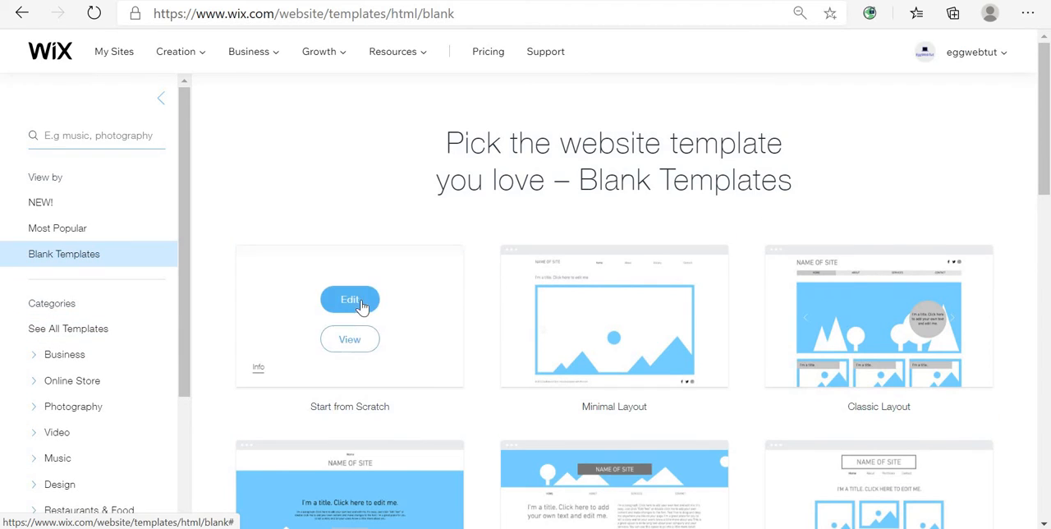
click(351, 301)
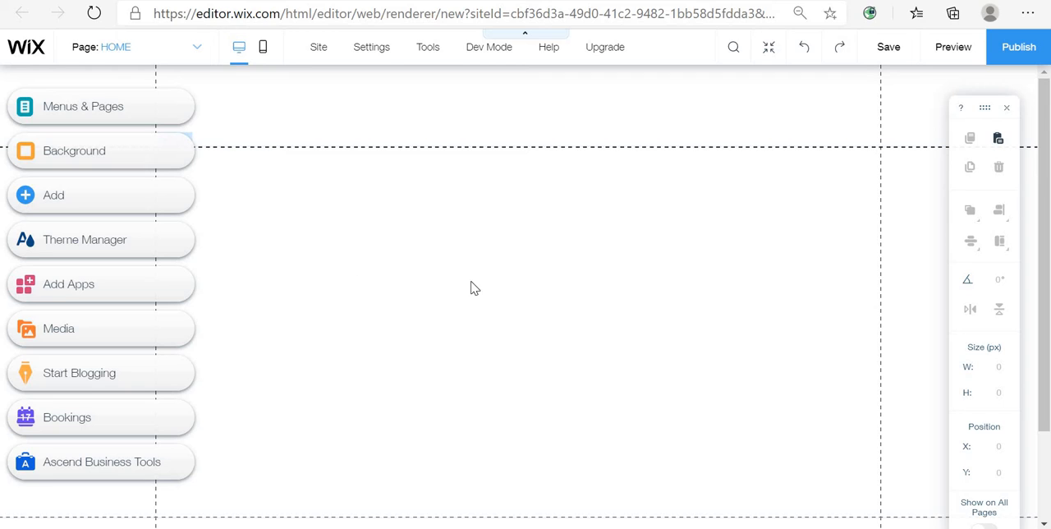
- Select the header and stretch its bottom edge down to about 148 px high
click(552, 285)
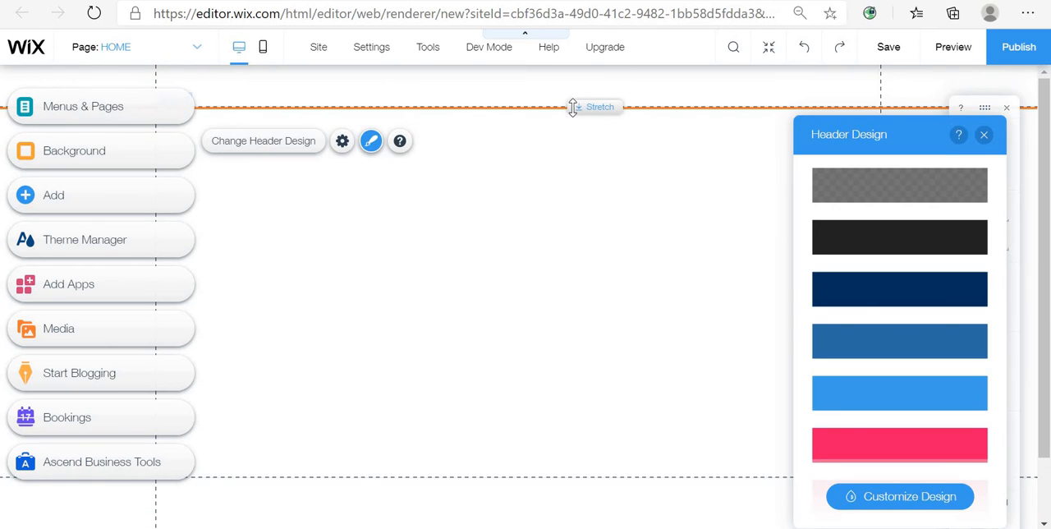
drag(579, 108, 619, 175)
click(625, 290)
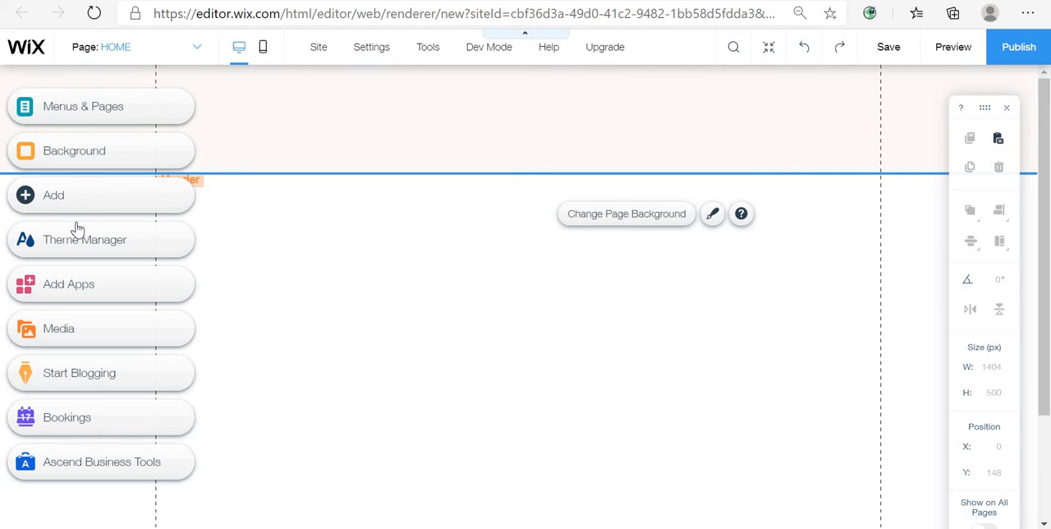
- Resize the header by pulling its bottom edge down to about 185 px high
click(129, 197)
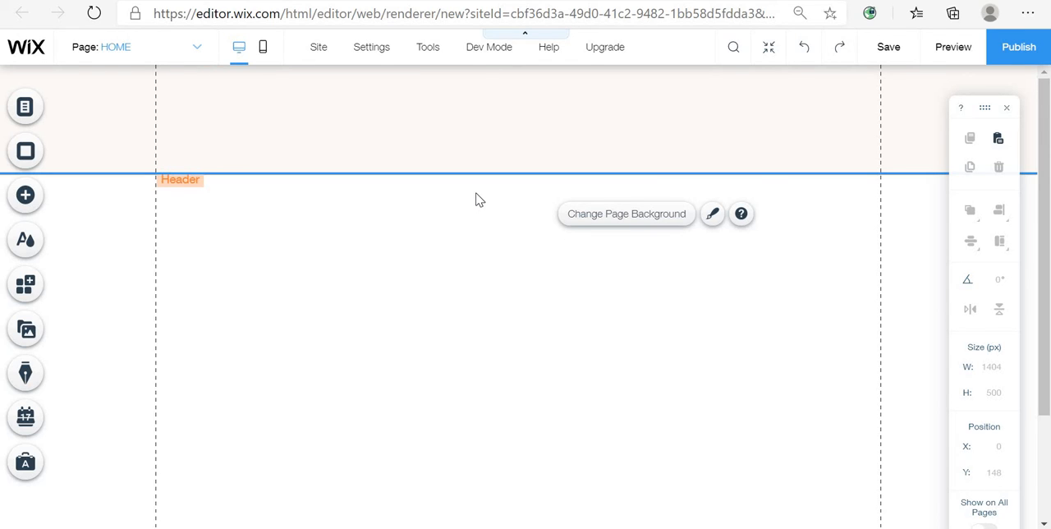
click(572, 174)
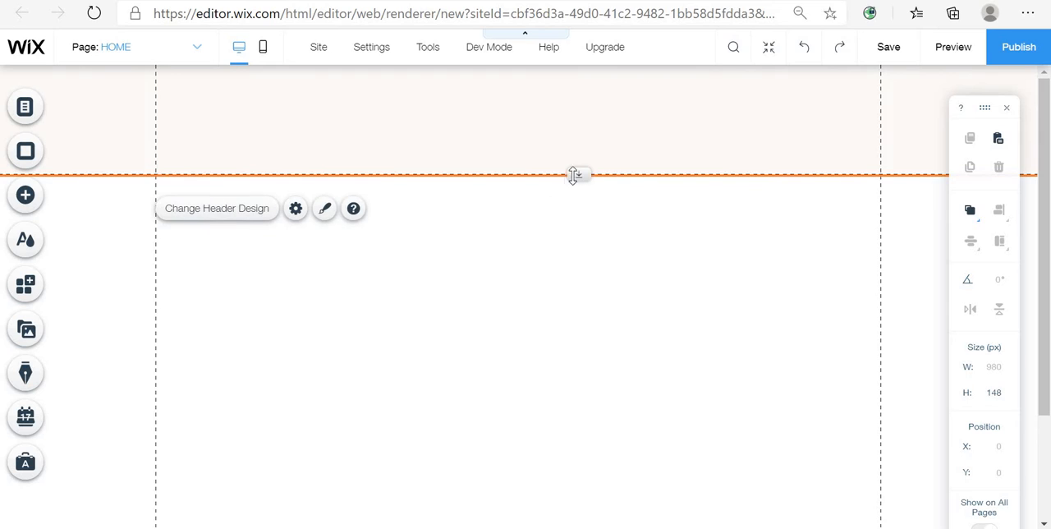
drag(575, 174, 594, 195)
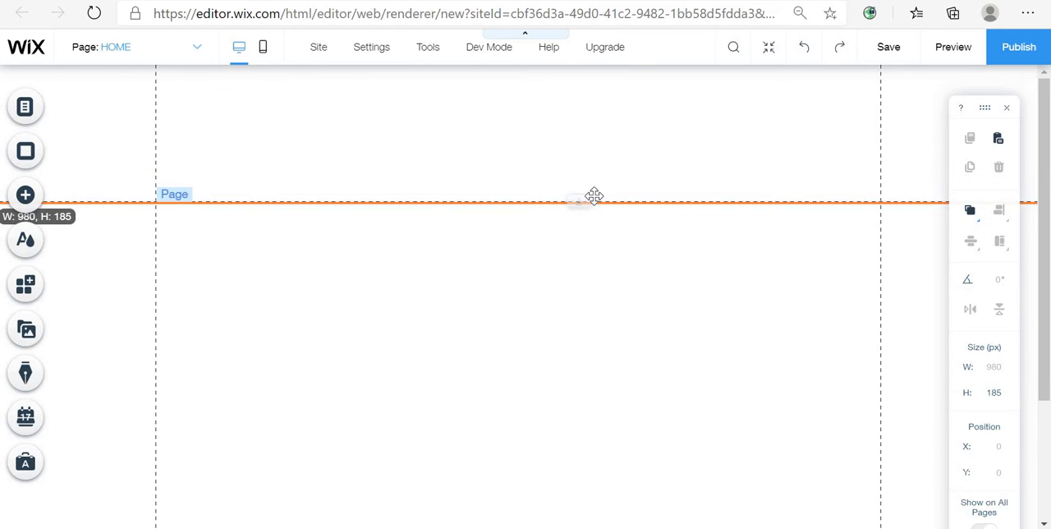
- Browse the element categories in the Add panel and the Media from Wix image library, then close the image chooser
click(205, 266)
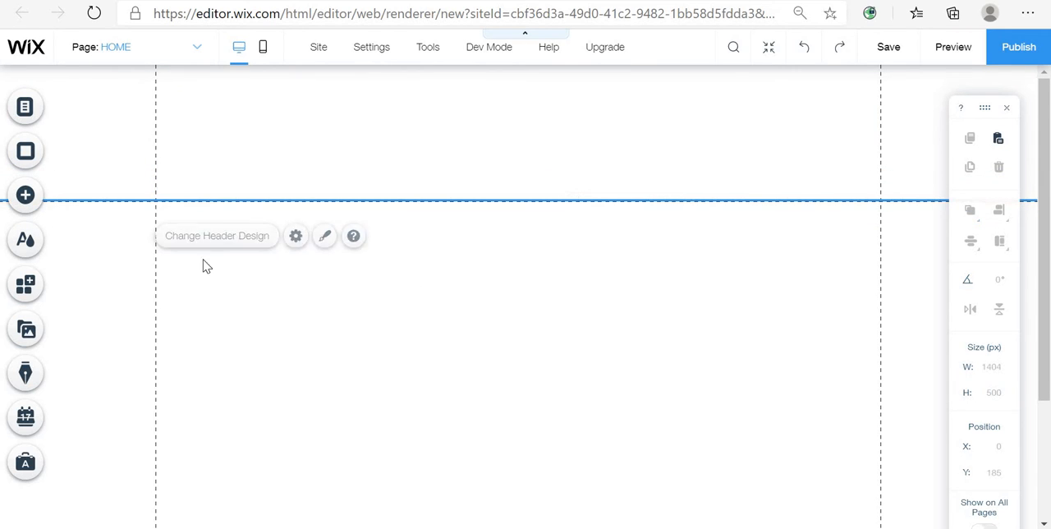
click(46, 199)
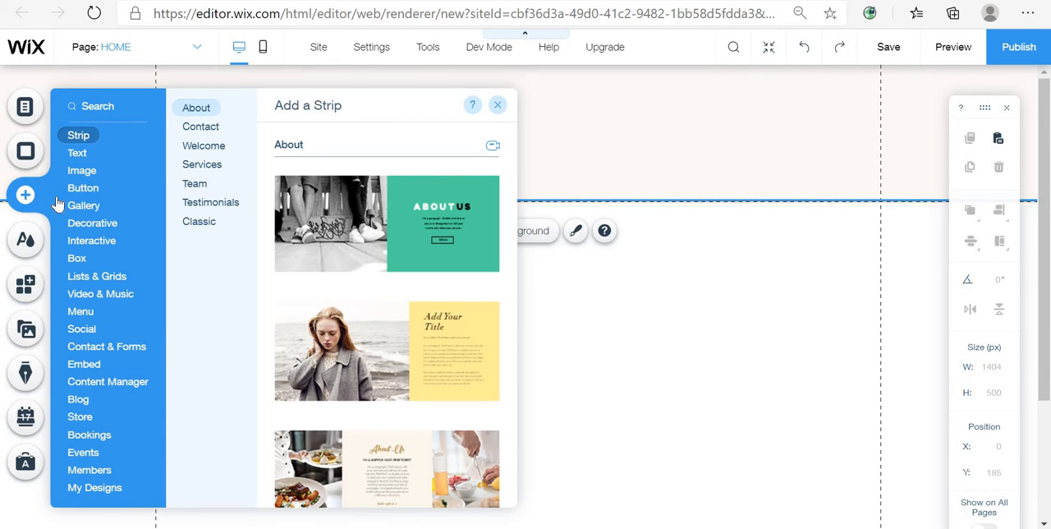
click(70, 208)
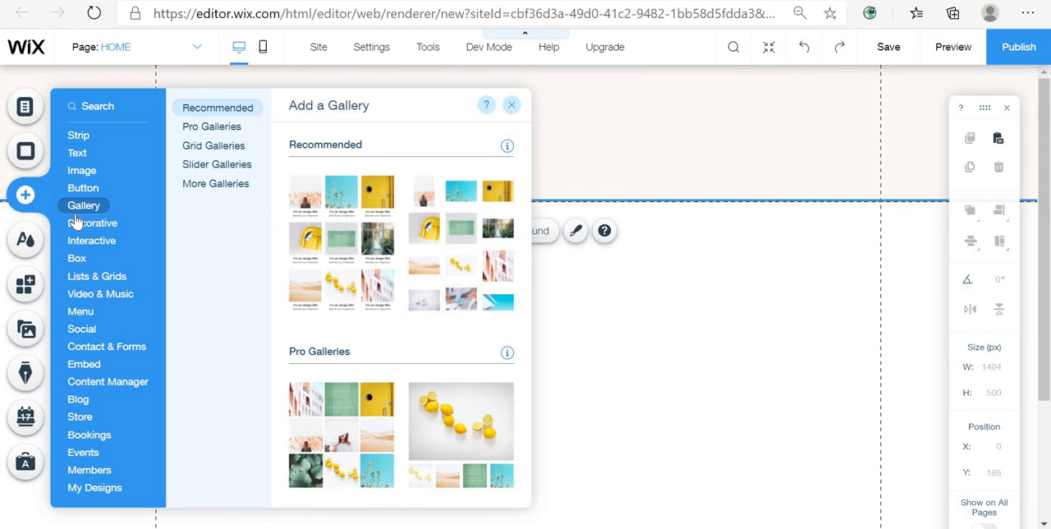
click(79, 227)
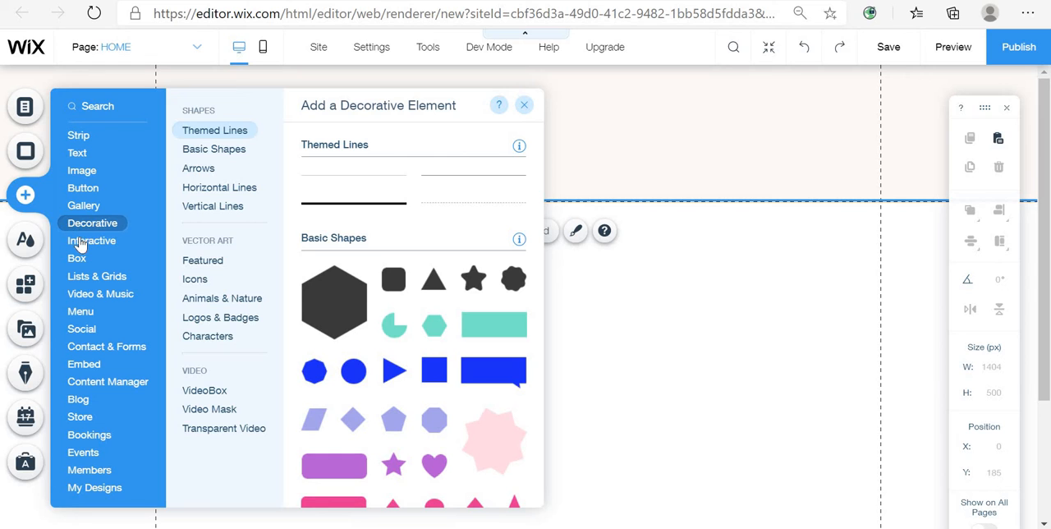
click(87, 239)
click(81, 185)
click(81, 172)
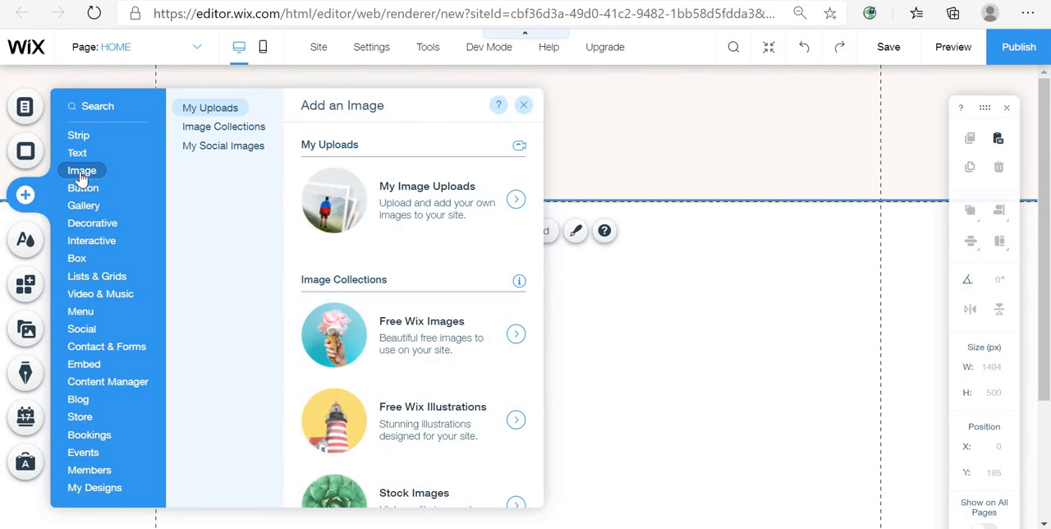
click(522, 204)
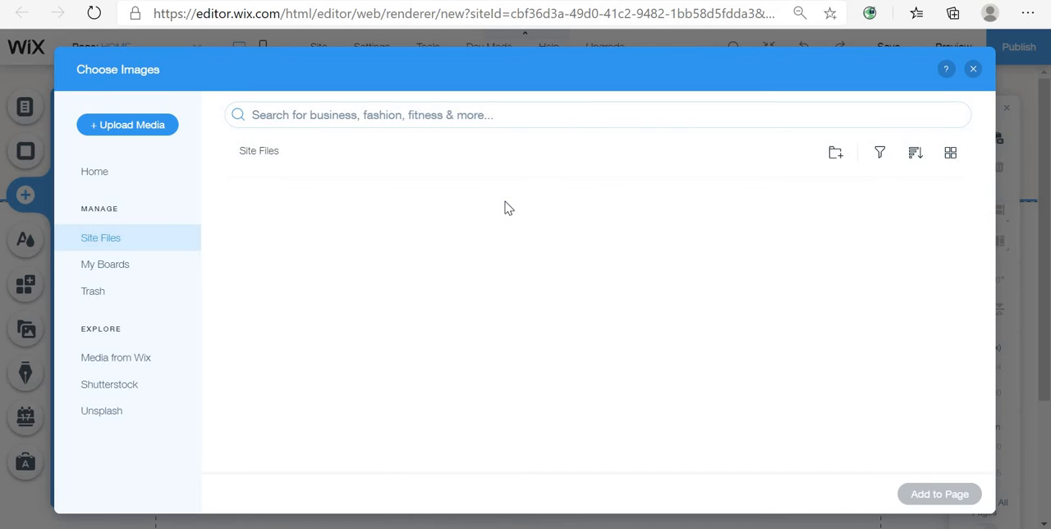
click(134, 367)
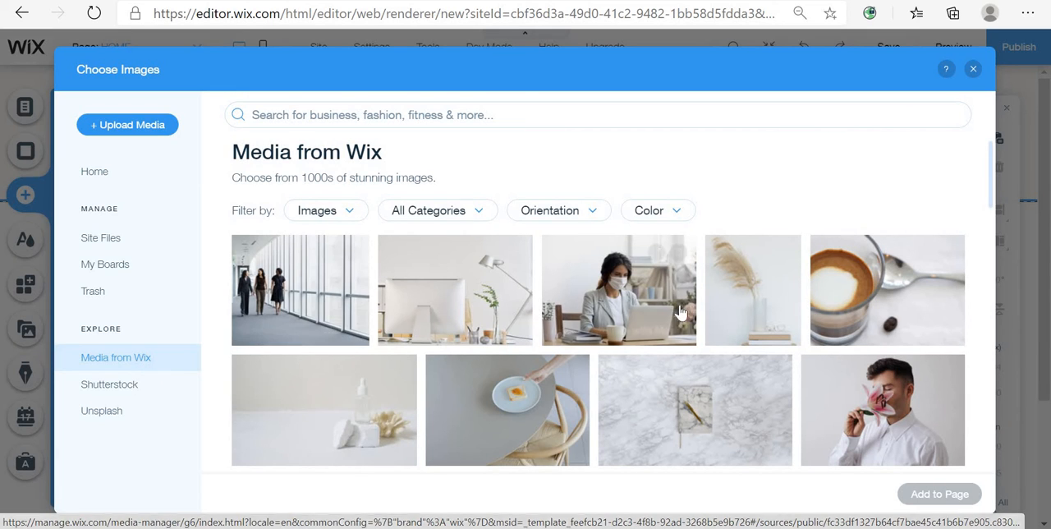
scroll(690, 324, down, 2)
scroll(689, 324, down, 2)
scroll(682, 330, down, 2)
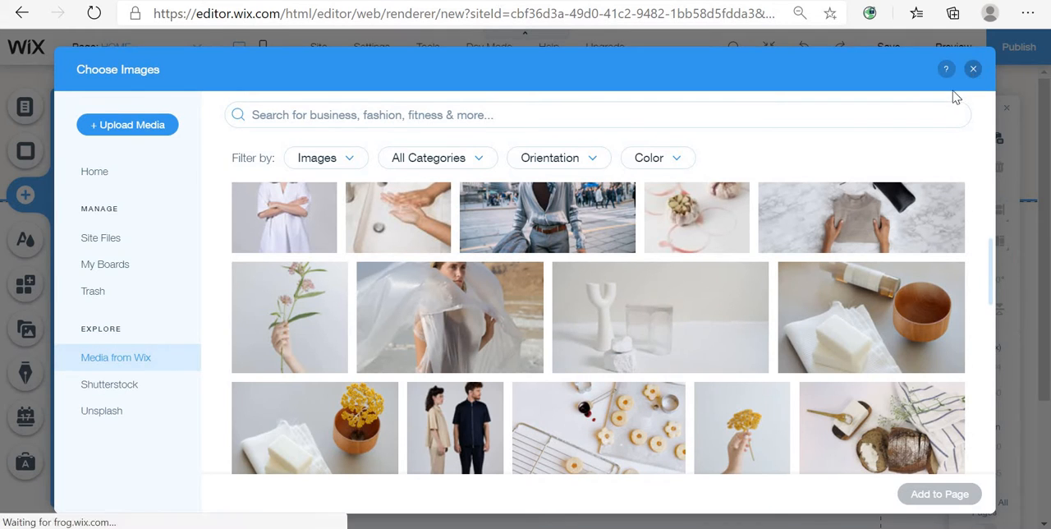
click(972, 69)
- Select the header and stretch its bottom edge down to about 210 px high
click(590, 174)
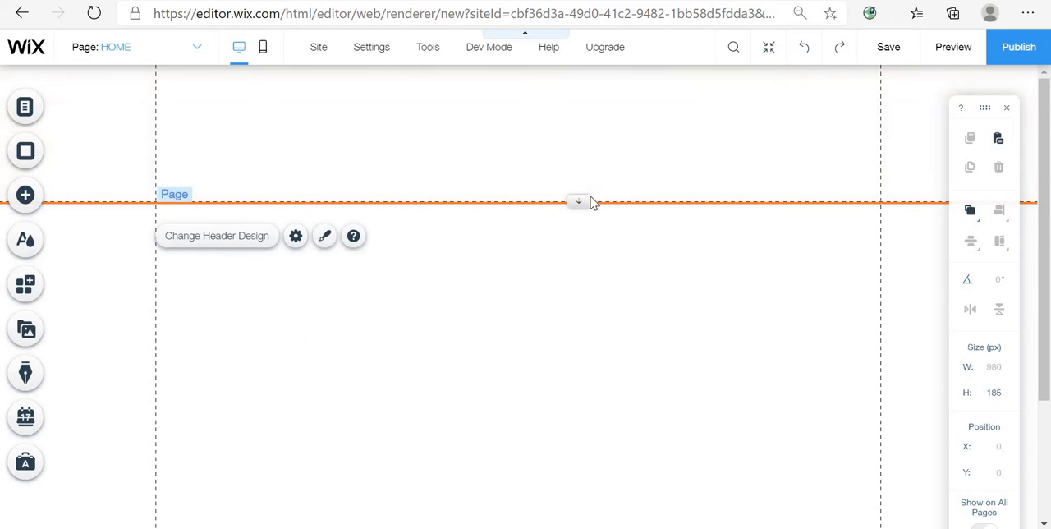
drag(580, 203, 578, 220)
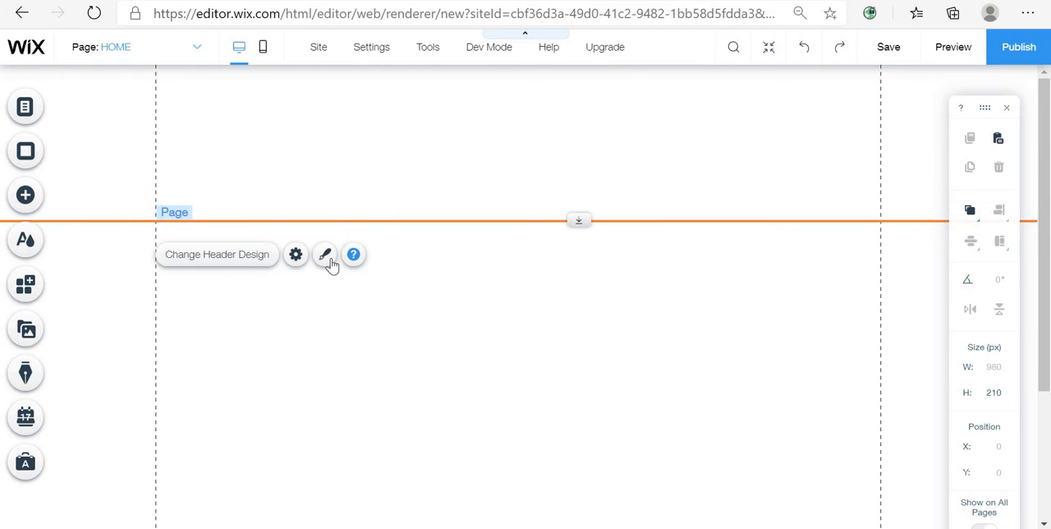
- Open the header design options and browse the preset designs and the available header styles
click(325, 255)
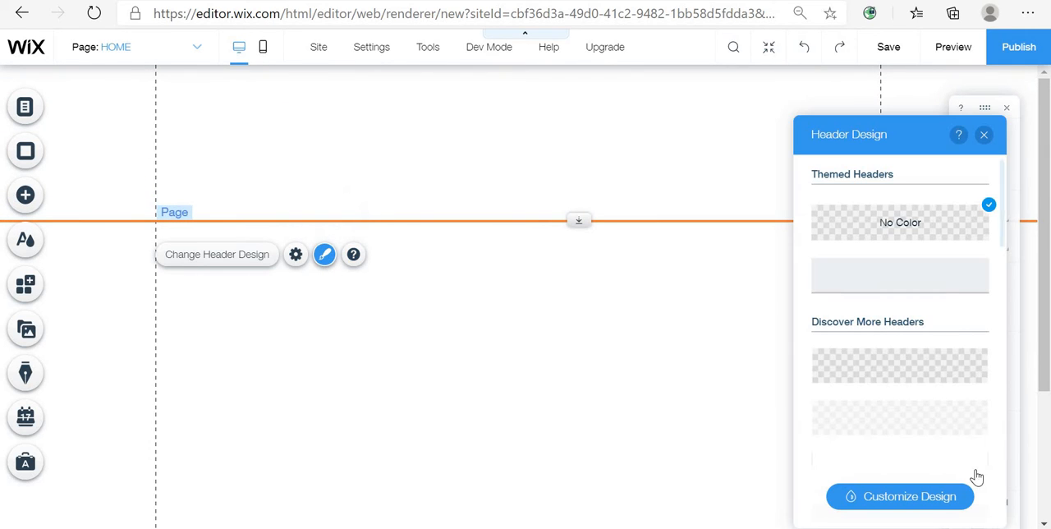
click(929, 497)
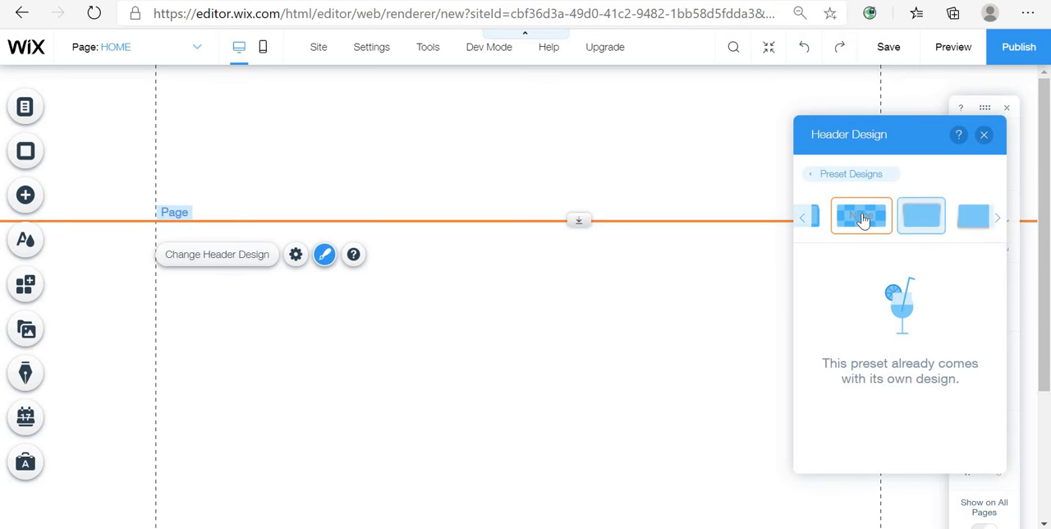
click(804, 220)
click(803, 222)
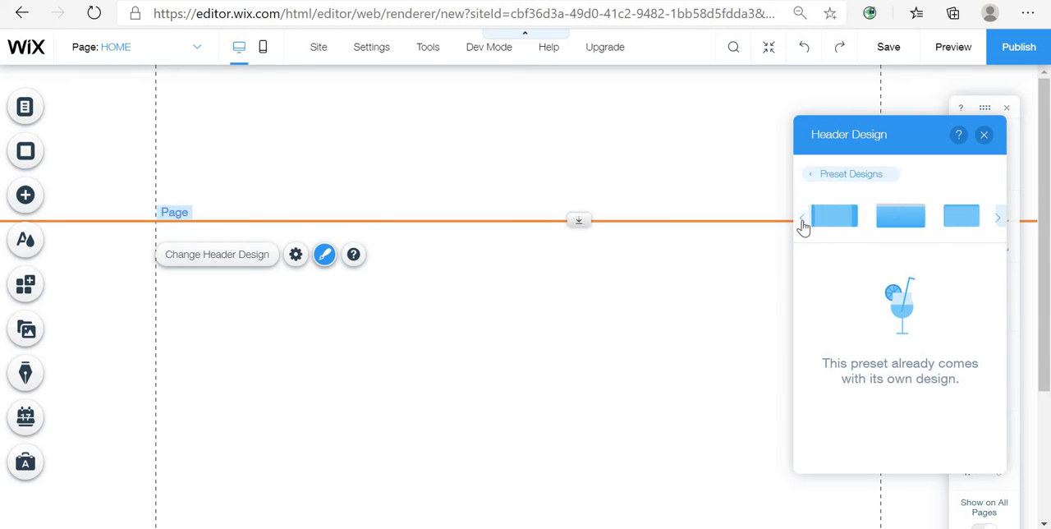
click(875, 174)
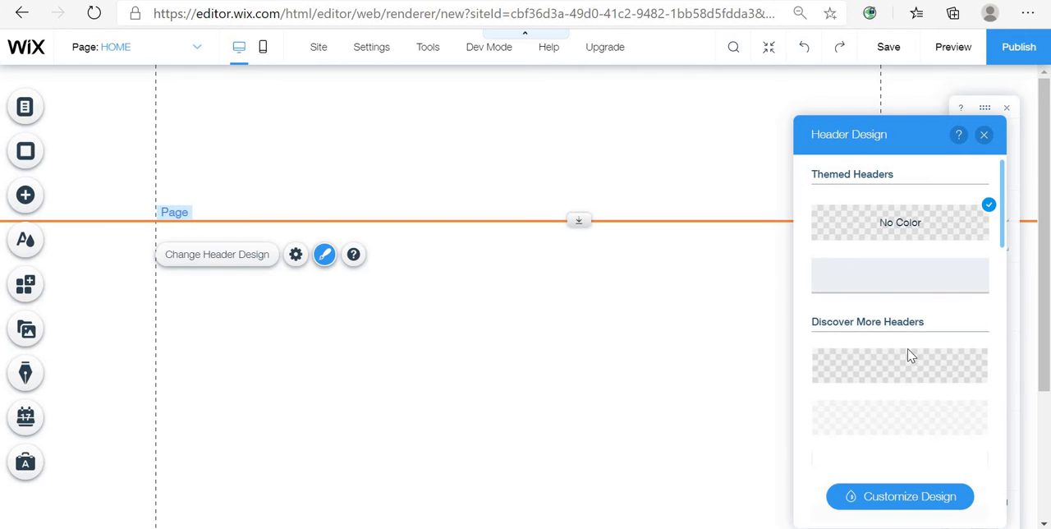
scroll(908, 357, down, 5)
scroll(900, 405, up, 1)
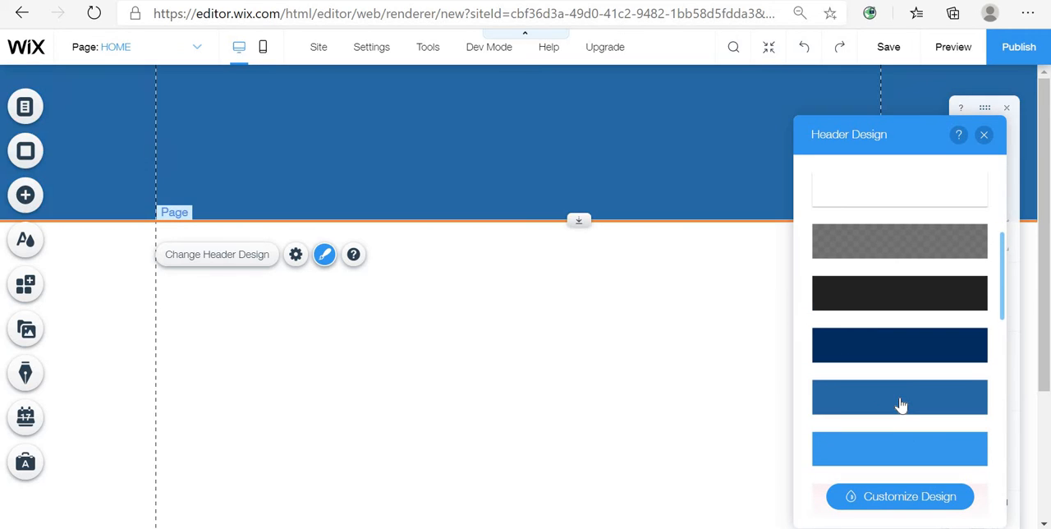
scroll(900, 405, down, 7)
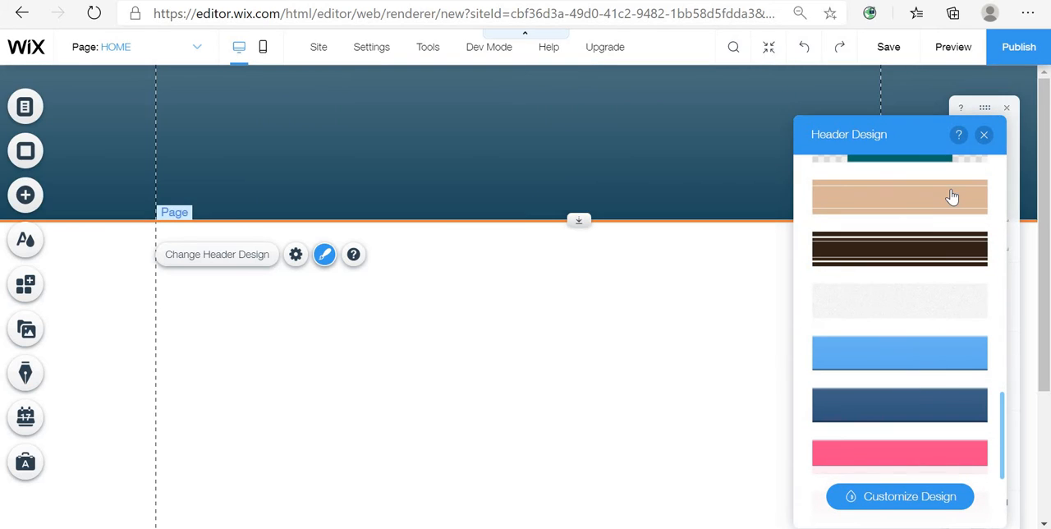
scroll(933, 257, up, 8)
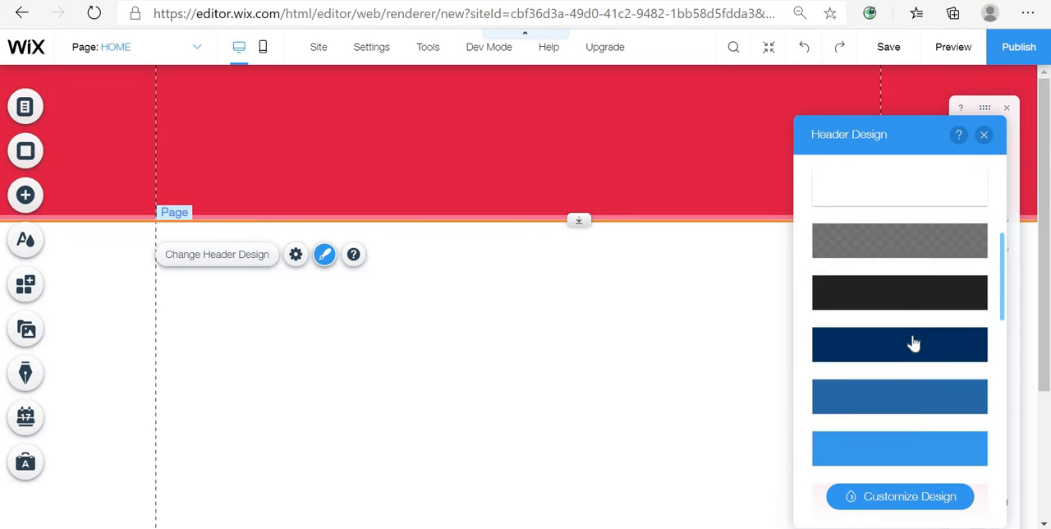
scroll(958, 301, up, 5)
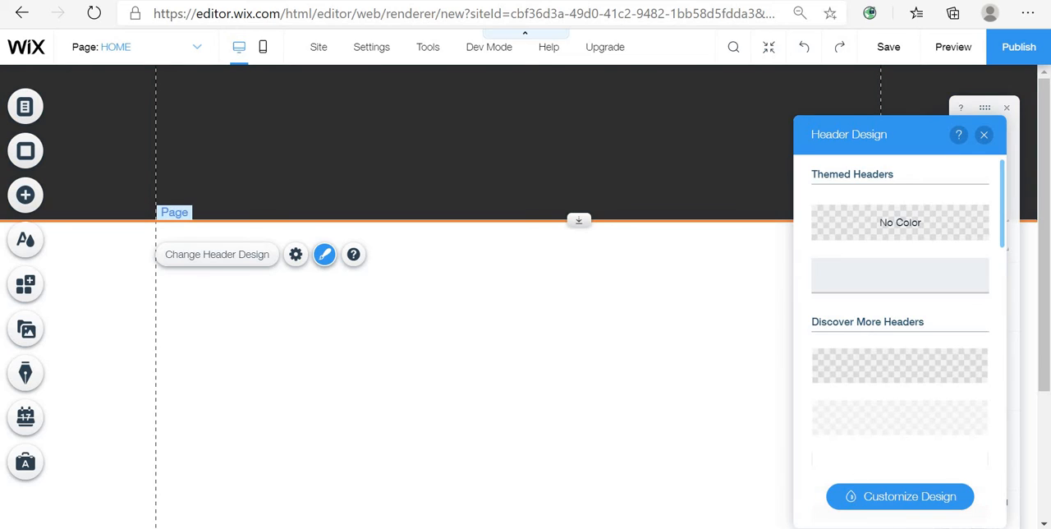
- Try customizing the header's fill colour through the colour picker's custom colour options, then return to the presets
click(920, 497)
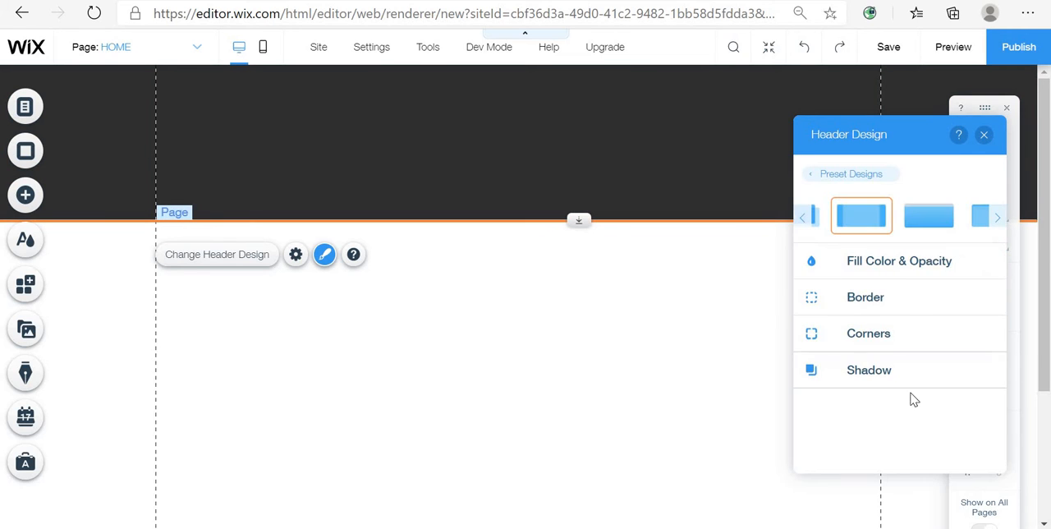
click(902, 259)
click(978, 320)
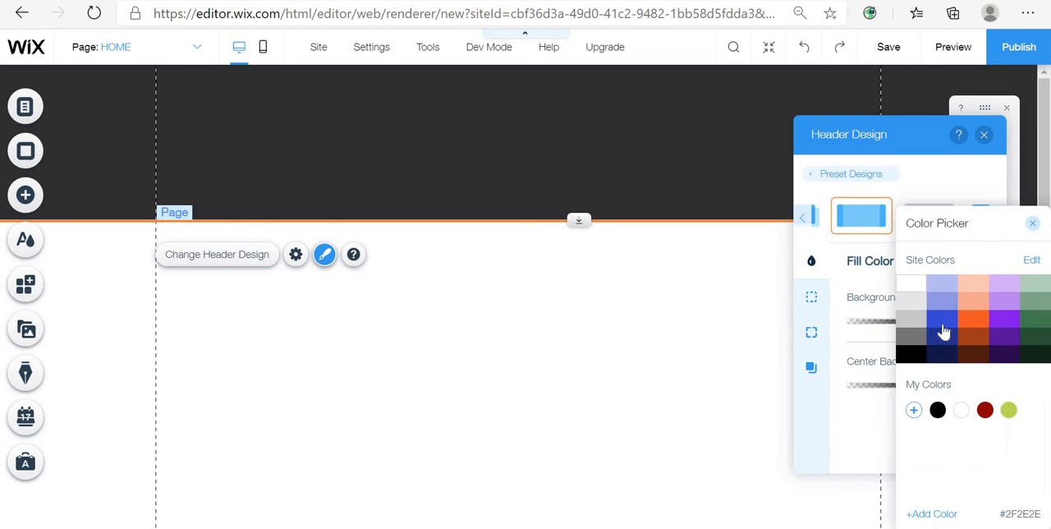
click(945, 351)
click(913, 410)
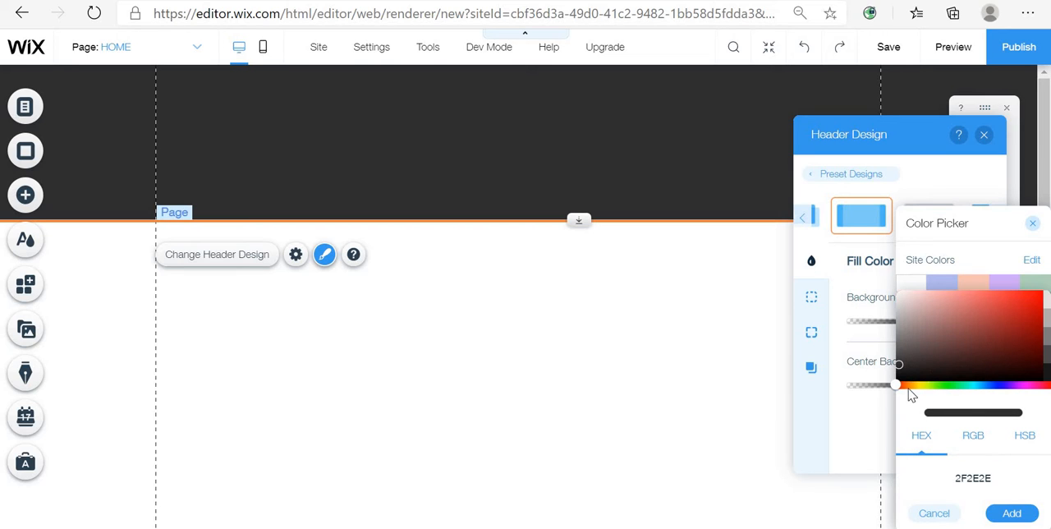
drag(922, 386, 861, 401)
click(851, 420)
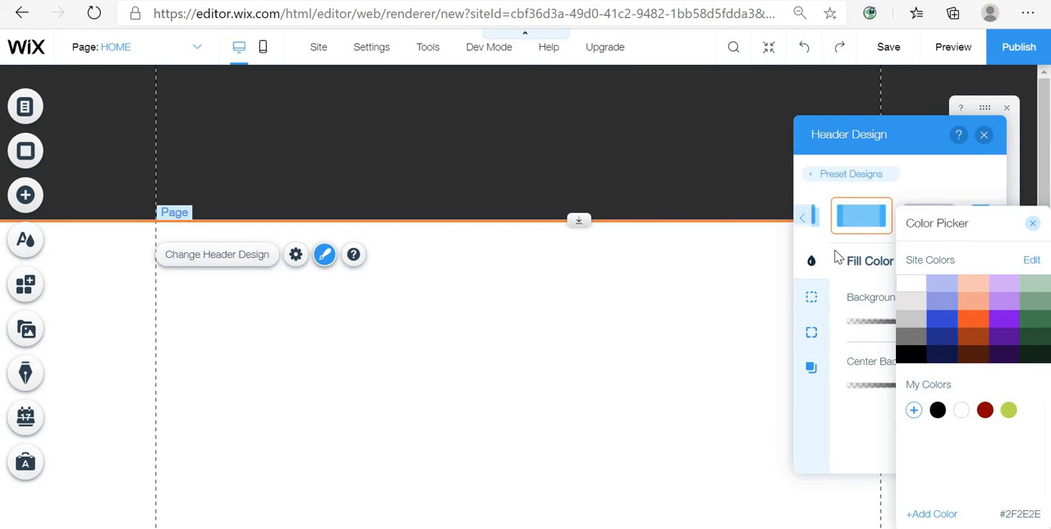
click(934, 514)
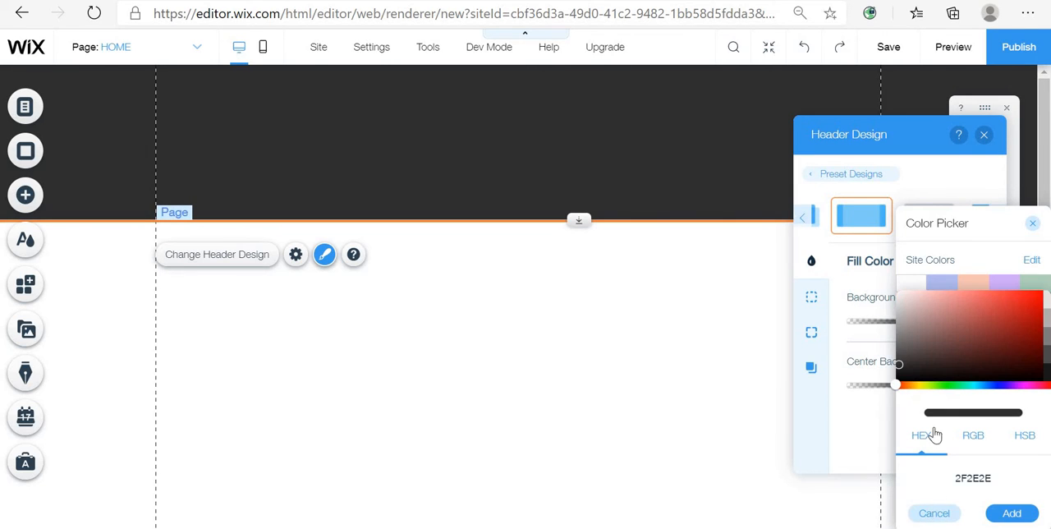
click(972, 440)
click(1026, 445)
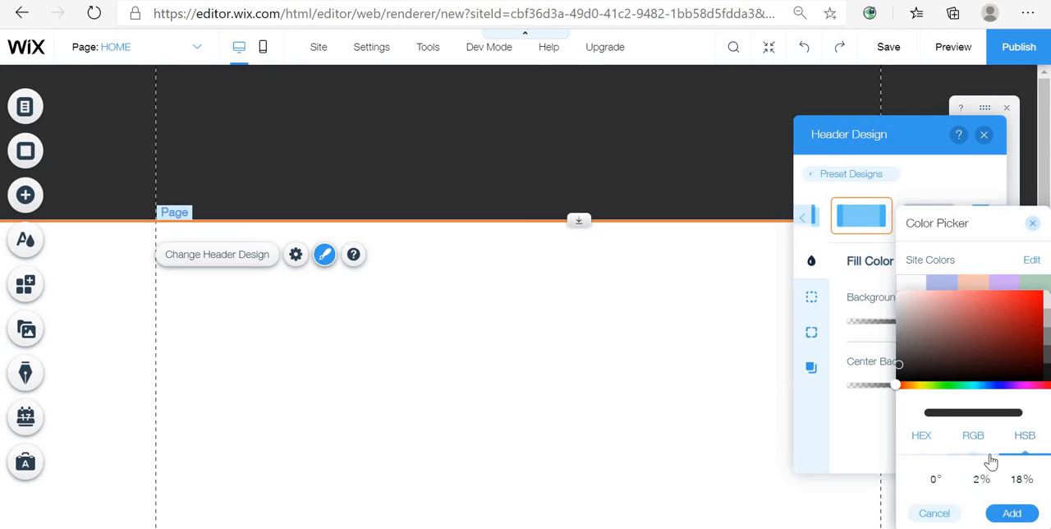
click(931, 444)
click(830, 173)
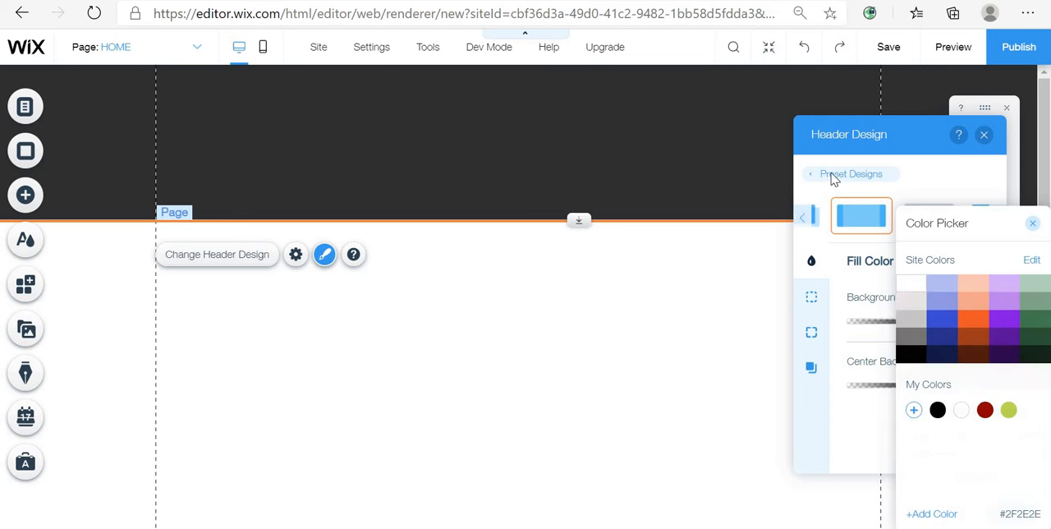
click(853, 176)
click(851, 175)
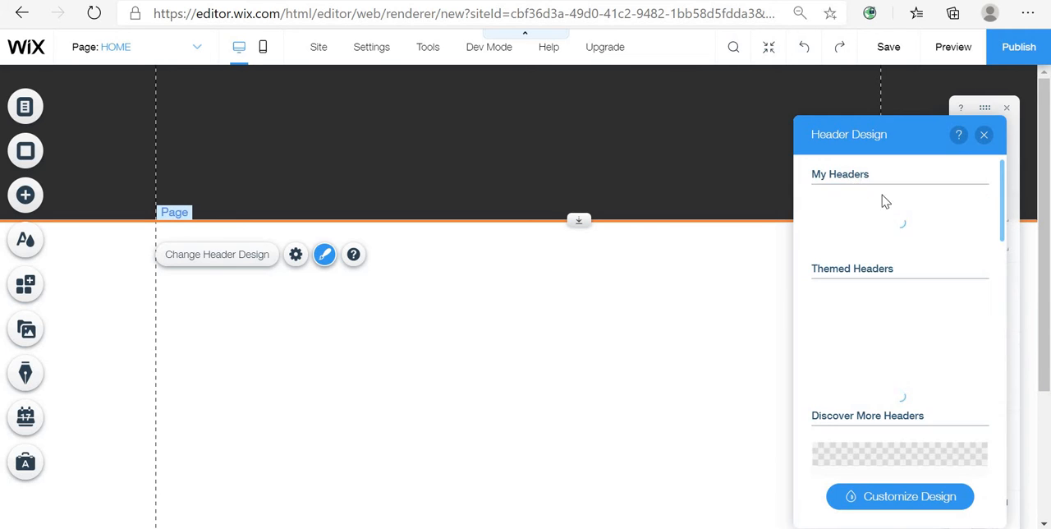
- Apply a beige header style and switch its customized design to the gradient preset
scroll(952, 368, down, 10)
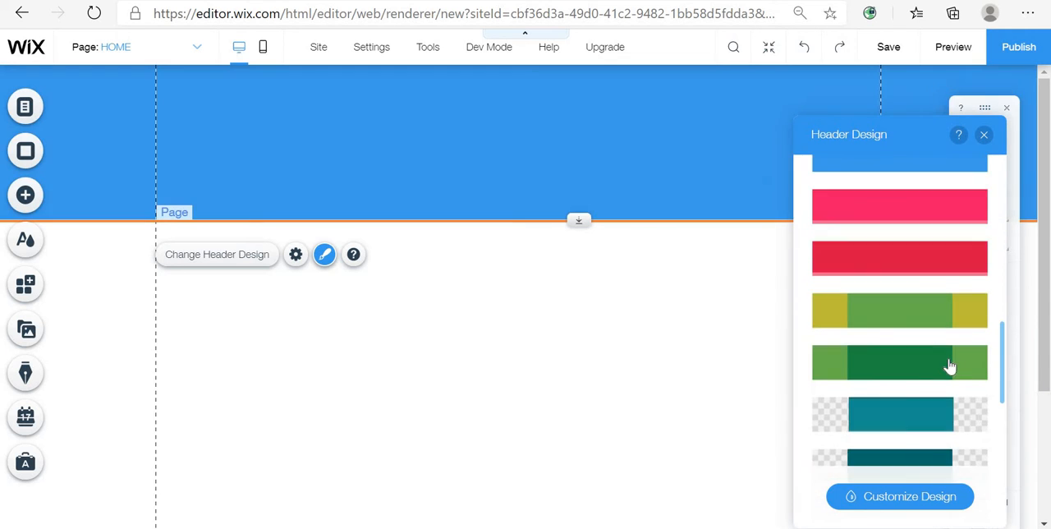
scroll(936, 369, down, 3)
scroll(933, 364, up, 3)
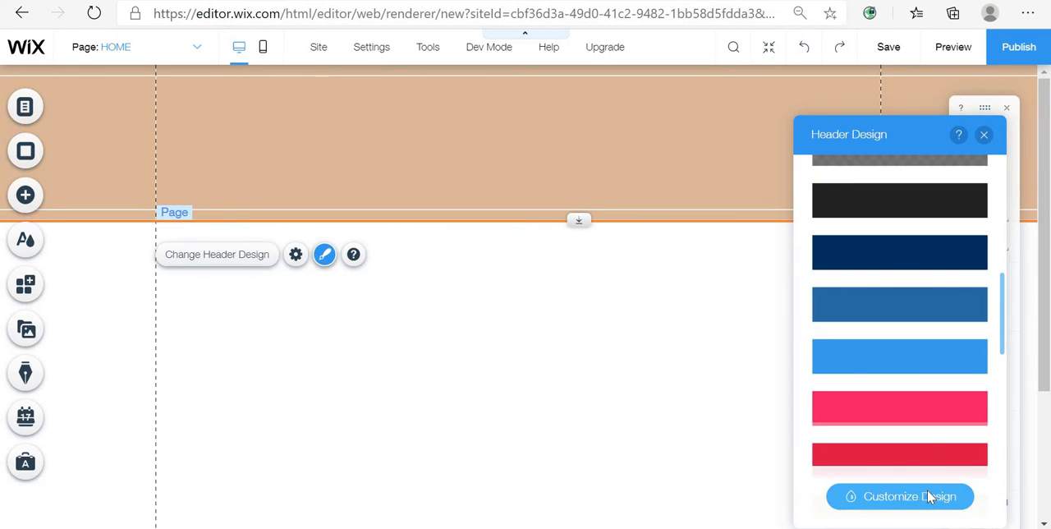
click(930, 496)
click(887, 220)
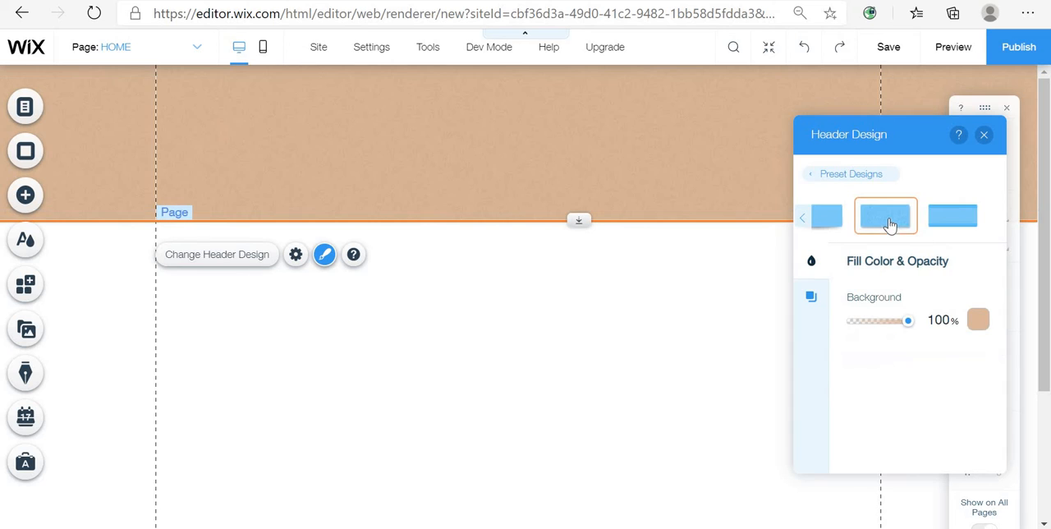
click(802, 218)
click(802, 218)
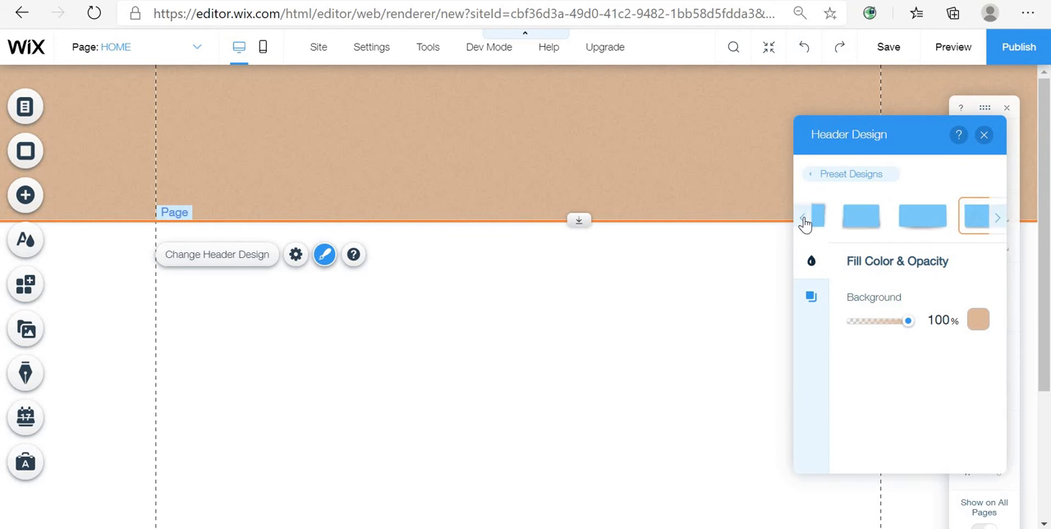
click(802, 218)
click(803, 220)
click(803, 219)
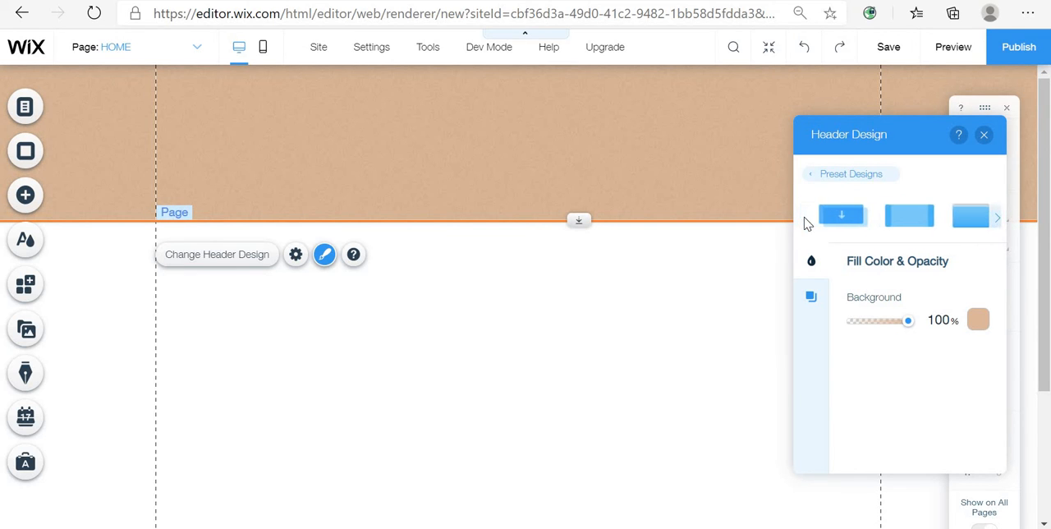
click(932, 228)
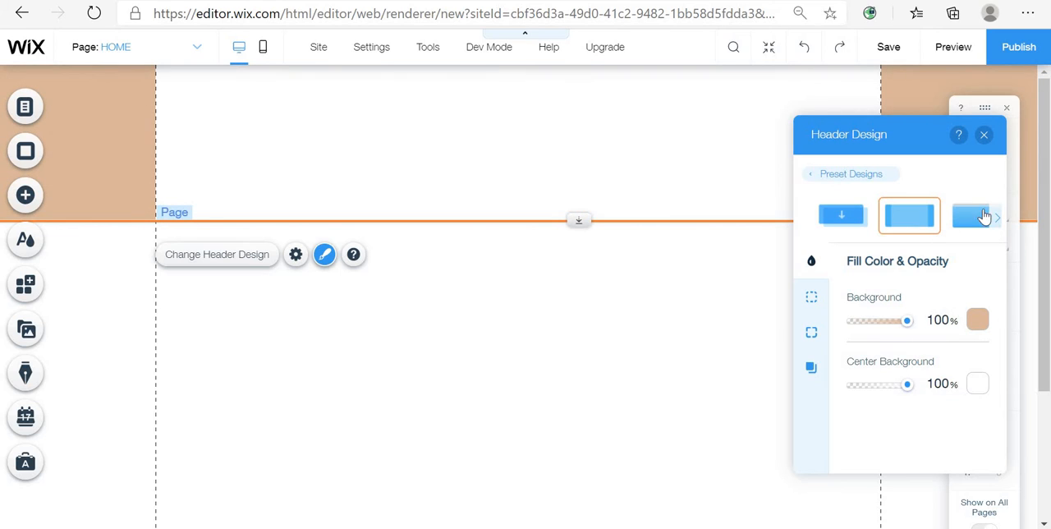
click(996, 222)
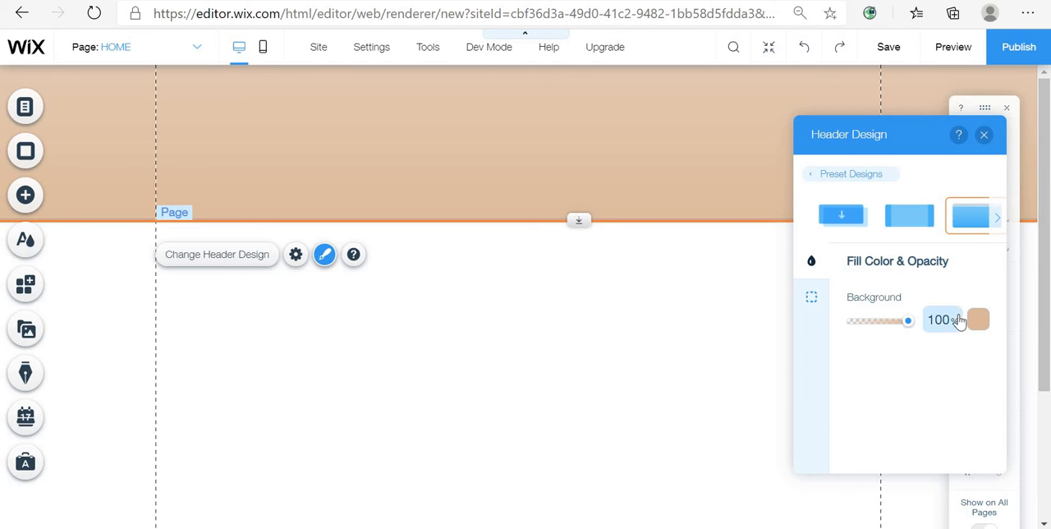
click(987, 328)
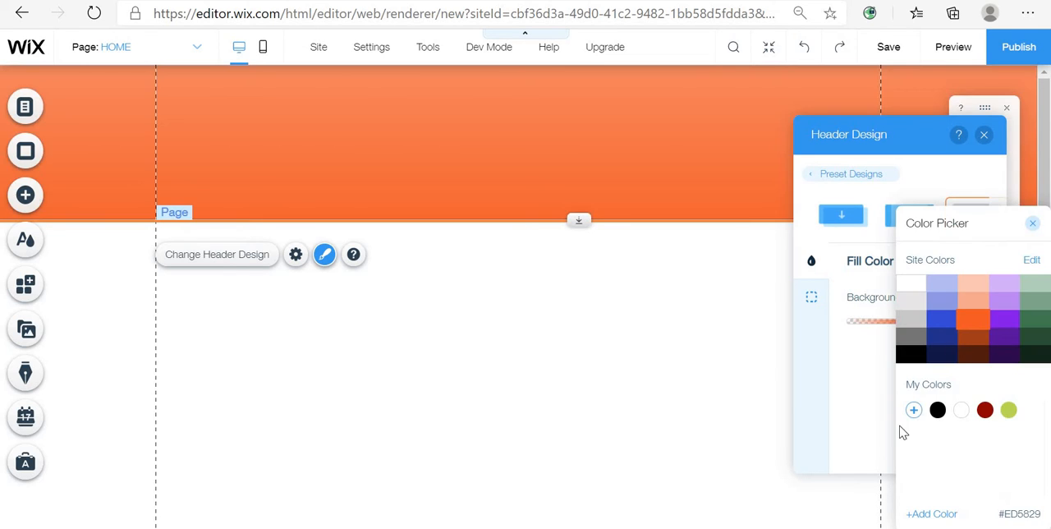
click(913, 410)
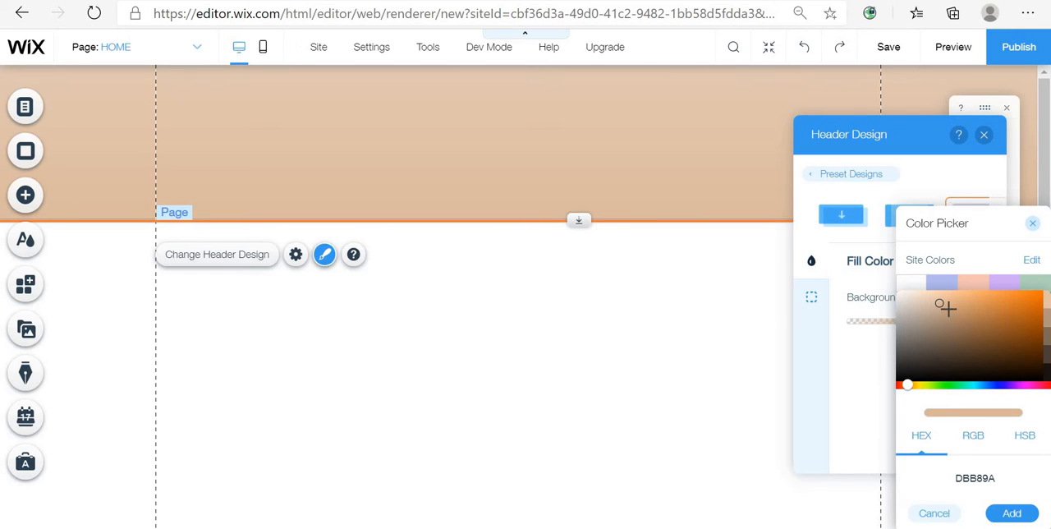
click(948, 310)
drag(951, 314, 1041, 332)
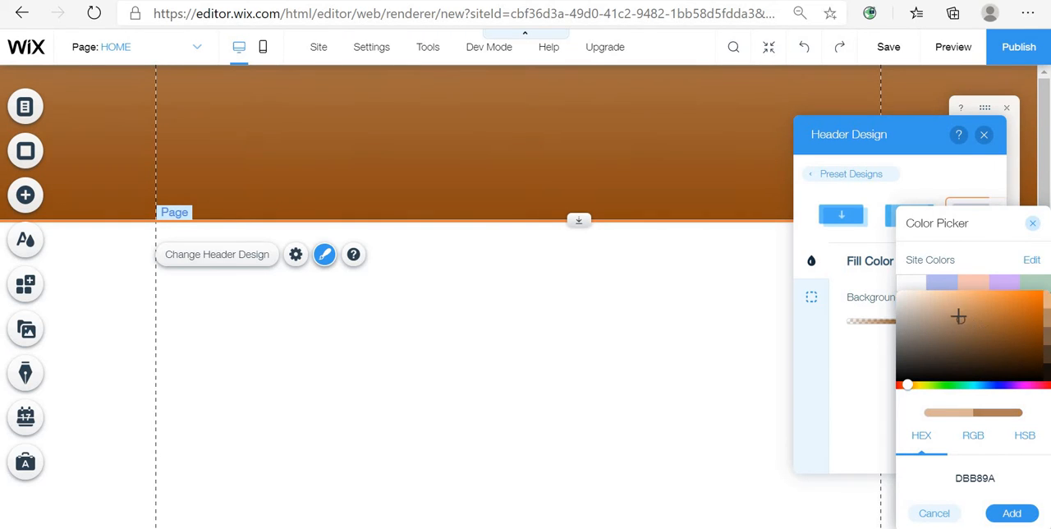
mouse_move(957, 317)
mouse_down()
mouse_move(980, 300)
mouse_move(984, 322)
mouse_move(1004, 328)
mouse_up()
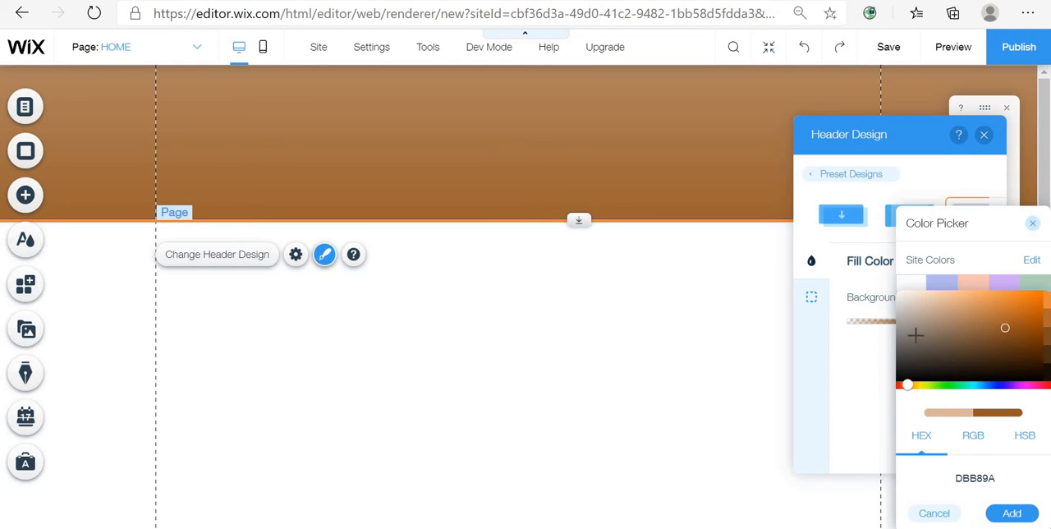
click(933, 512)
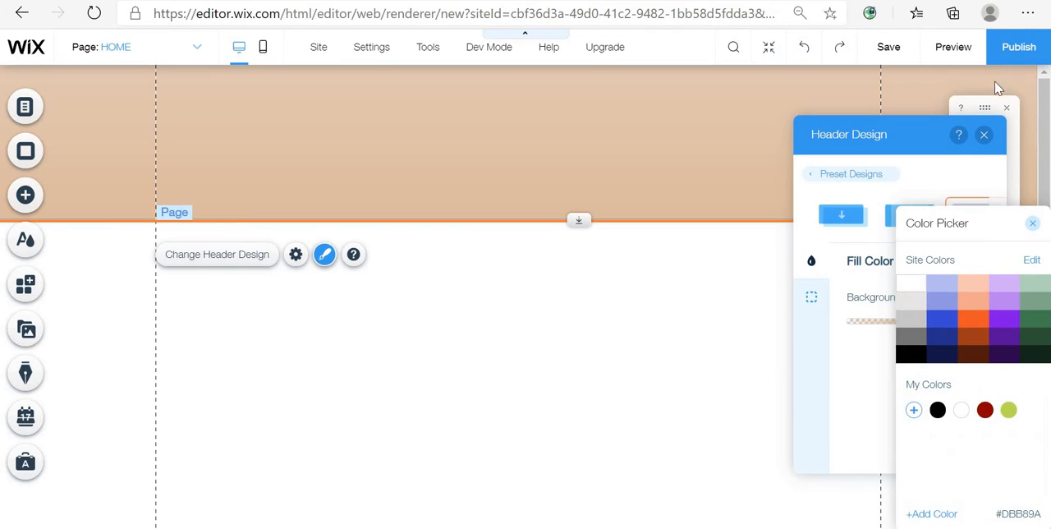
- Close the header design panel and stretch the header's bottom edge down to about 270 px high
click(983, 137)
click(984, 138)
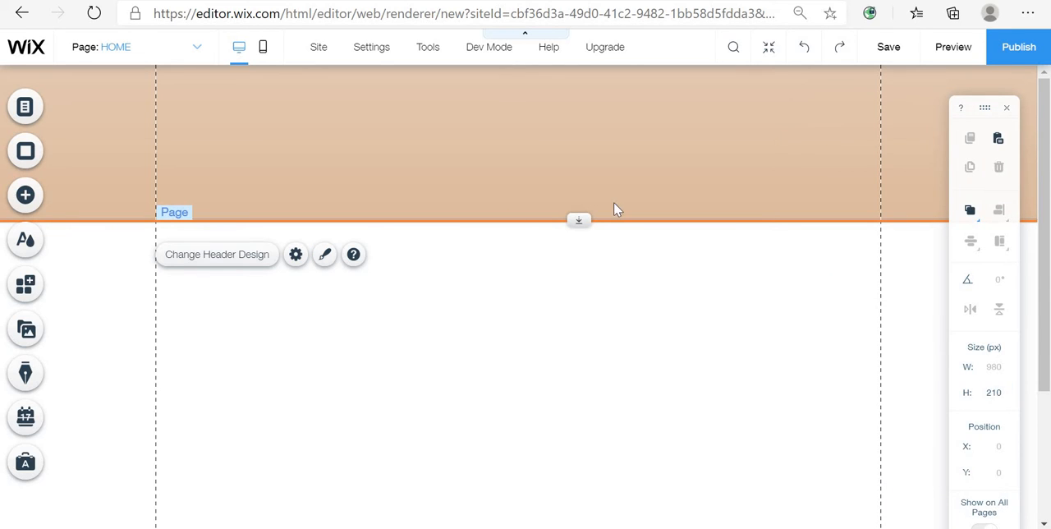
drag(588, 220, 581, 266)
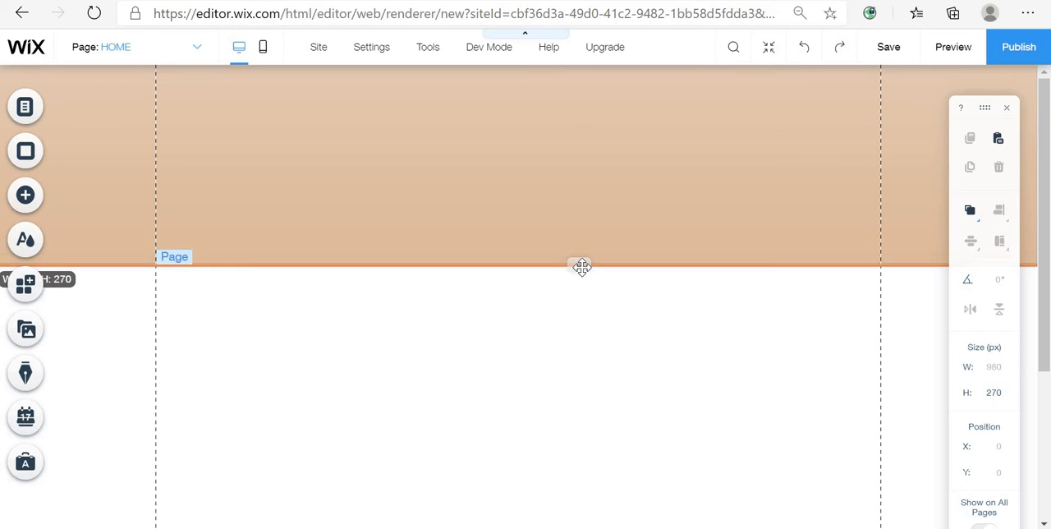
- Examine the header elements of the Atlanta Golf Club example site: title text, slideshow, menu and page background
click(551, 300)
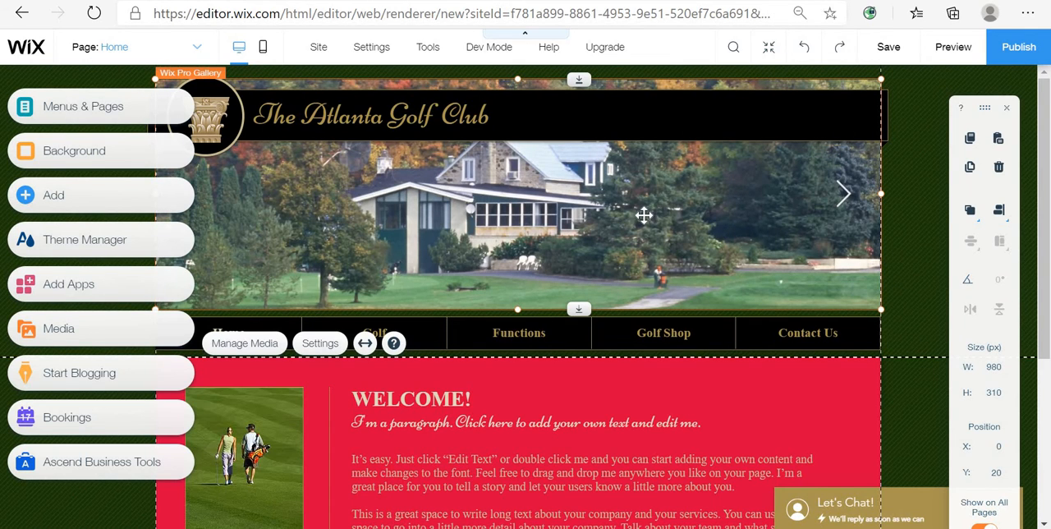
click(570, 120)
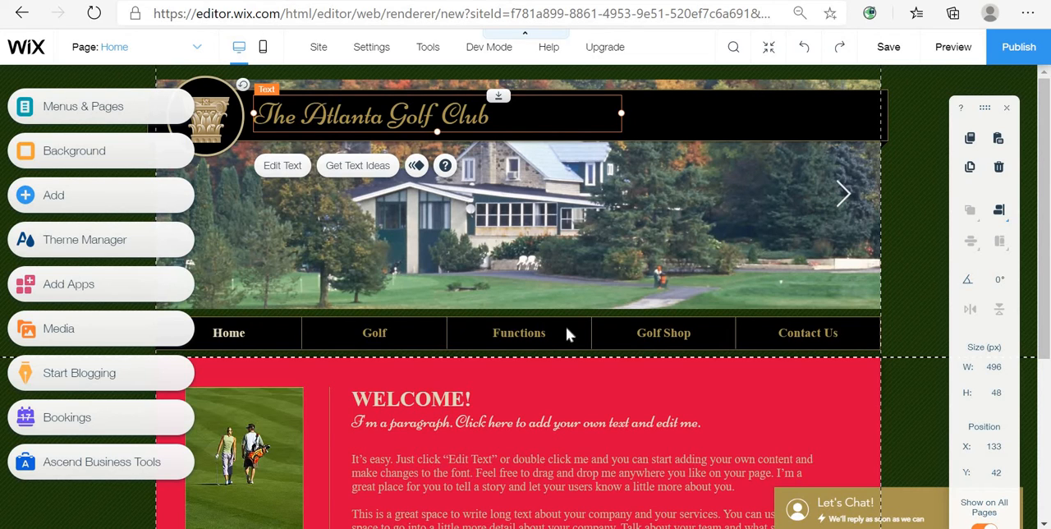
click(885, 184)
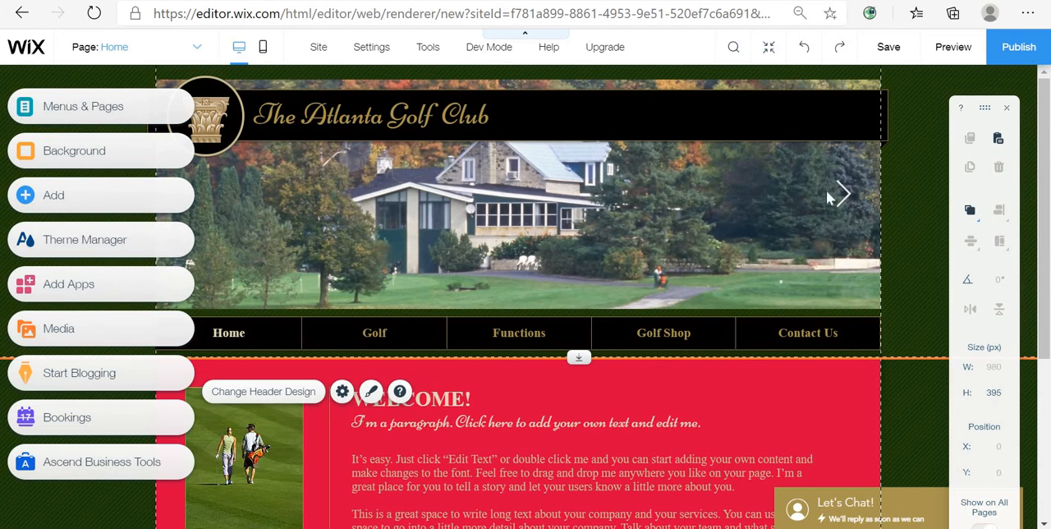
click(643, 333)
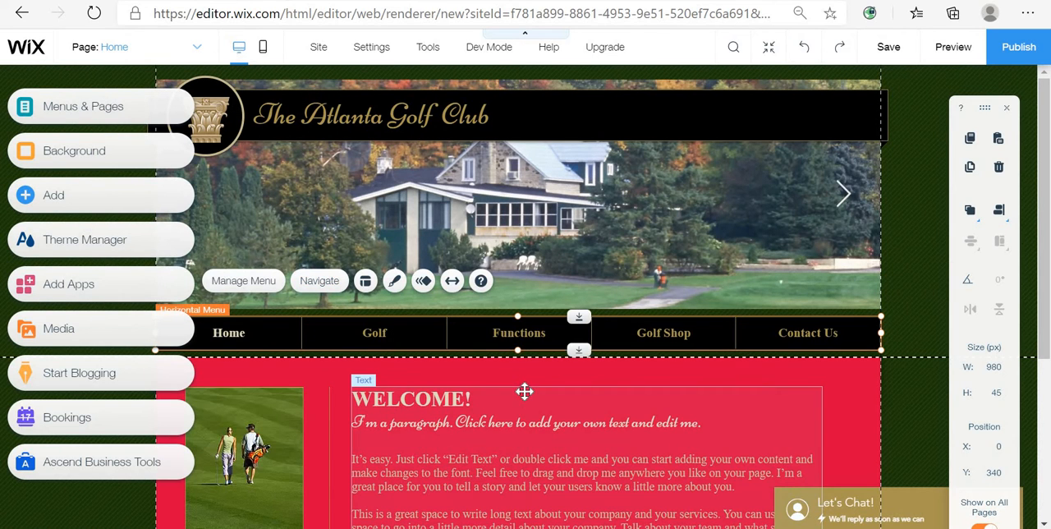
click(525, 390)
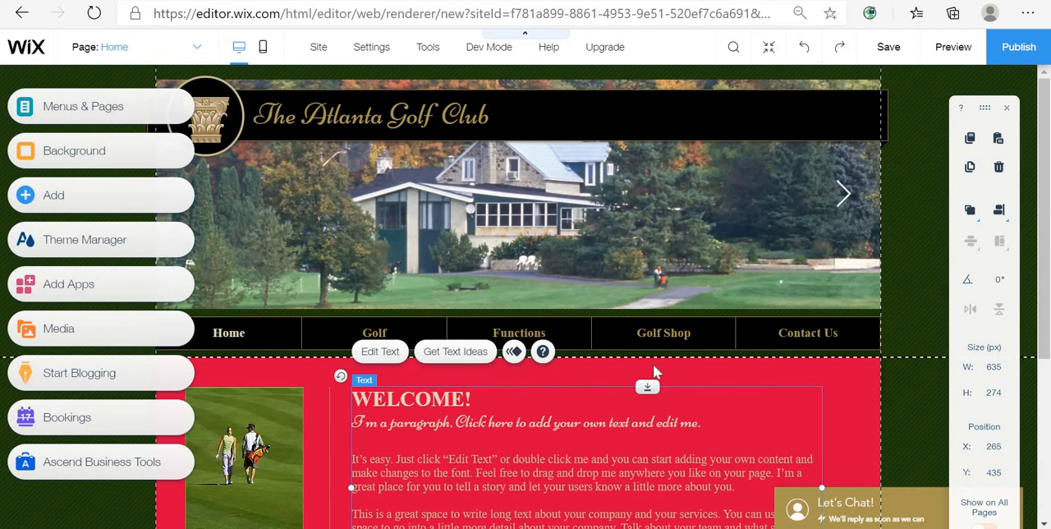
click(462, 116)
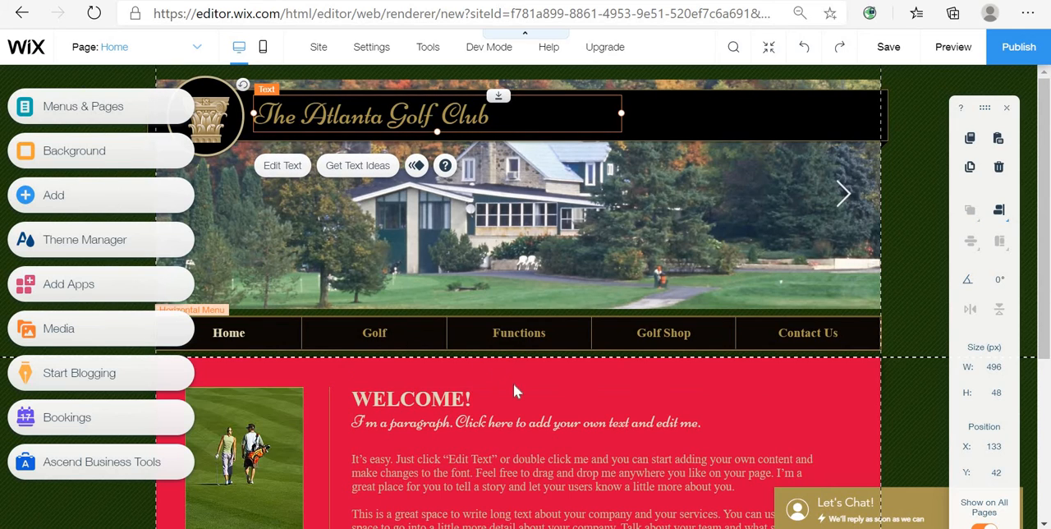
click(929, 372)
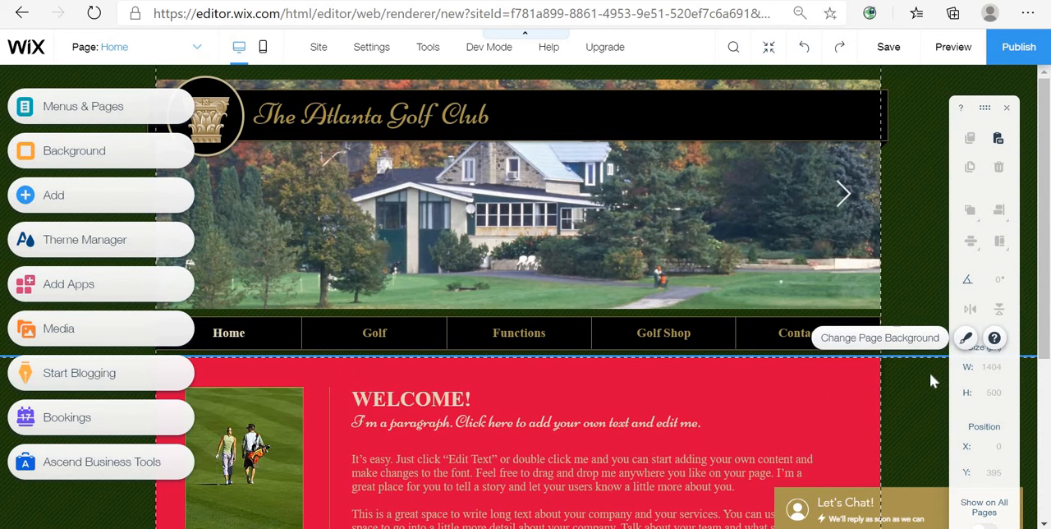
click(912, 260)
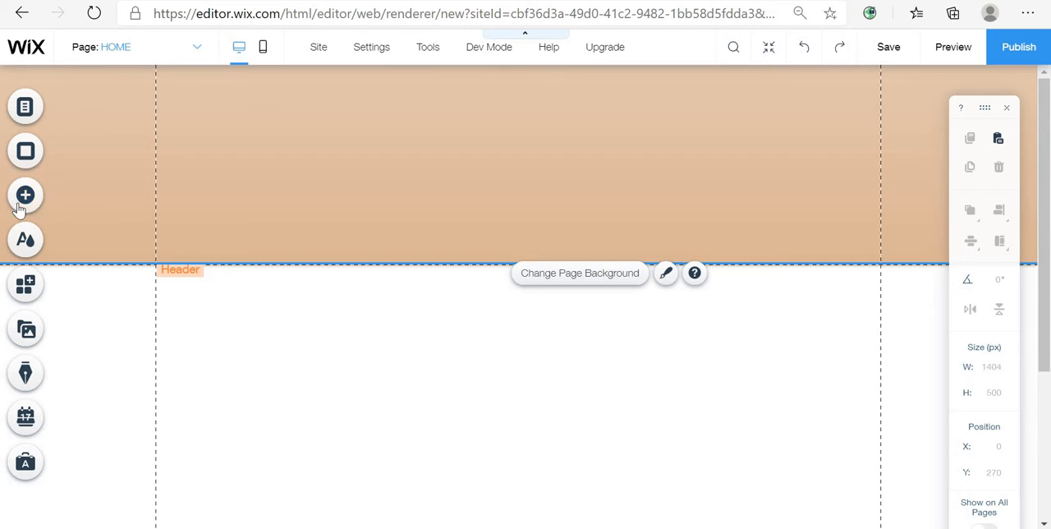
- Browse the Add elements categories and place a themed horizontal menu just below the header, about 708 × 50 px
click(33, 198)
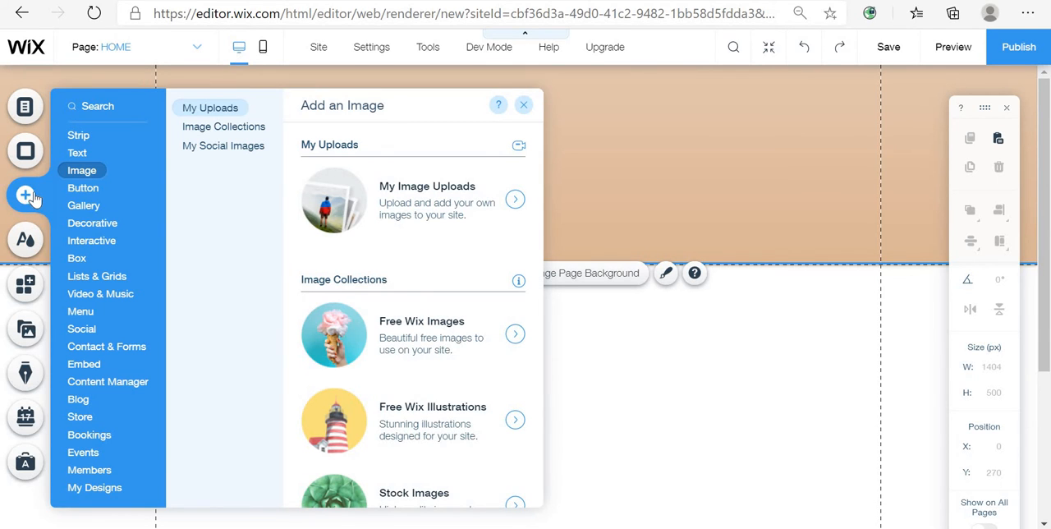
click(74, 188)
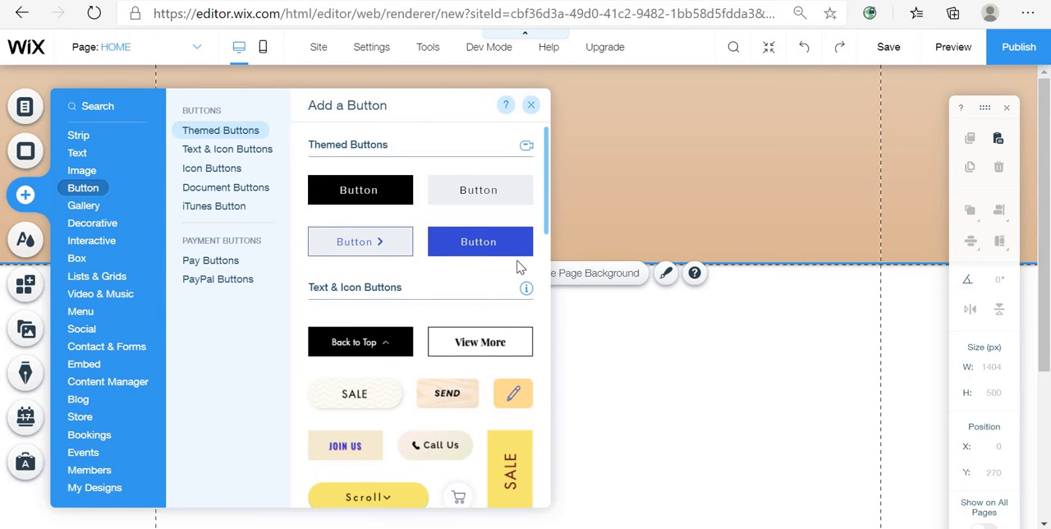
click(82, 136)
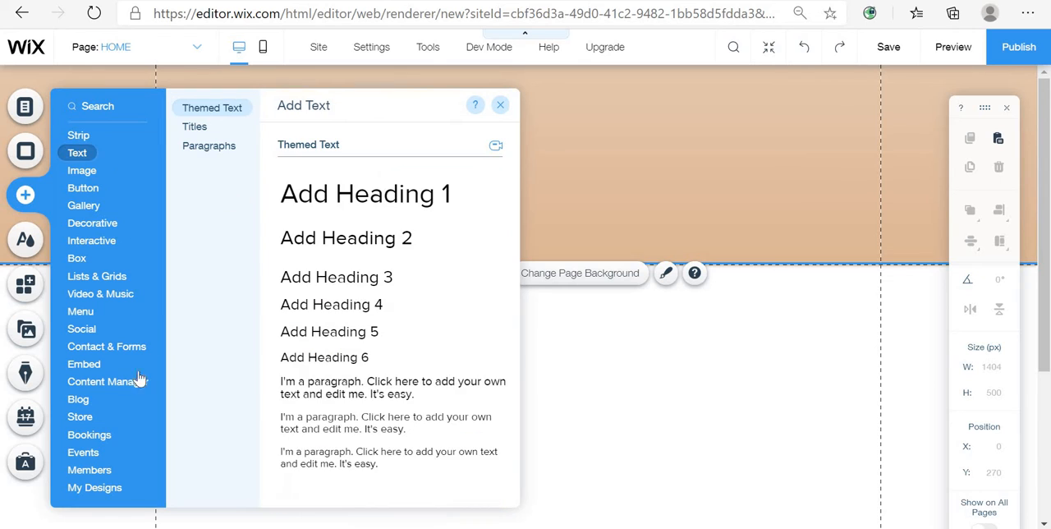
click(117, 469)
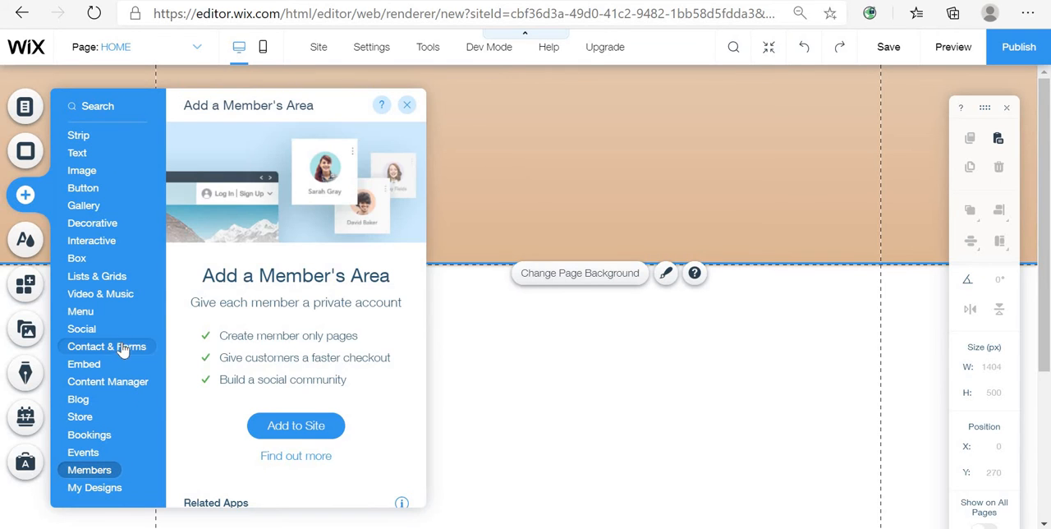
mouse_move(82, 313)
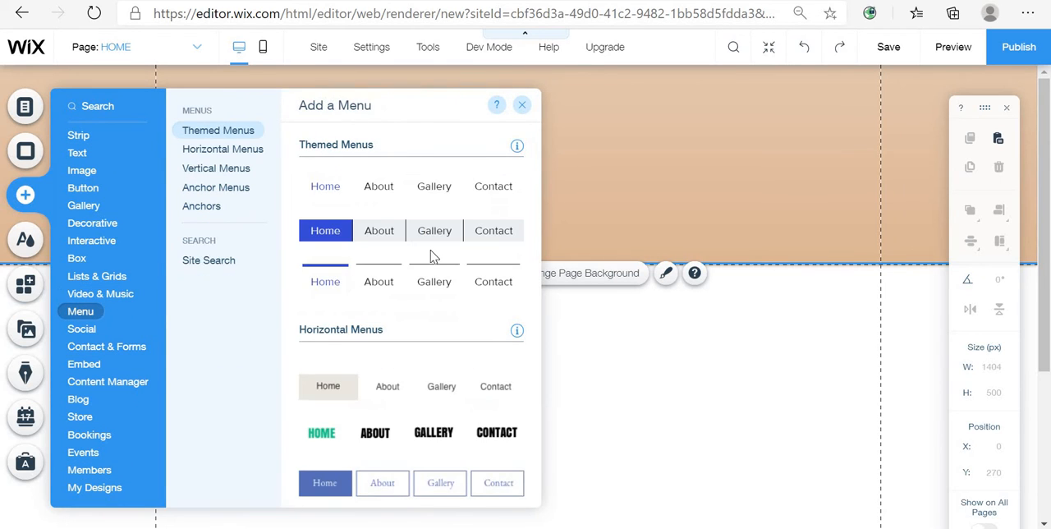
drag(401, 236, 574, 367)
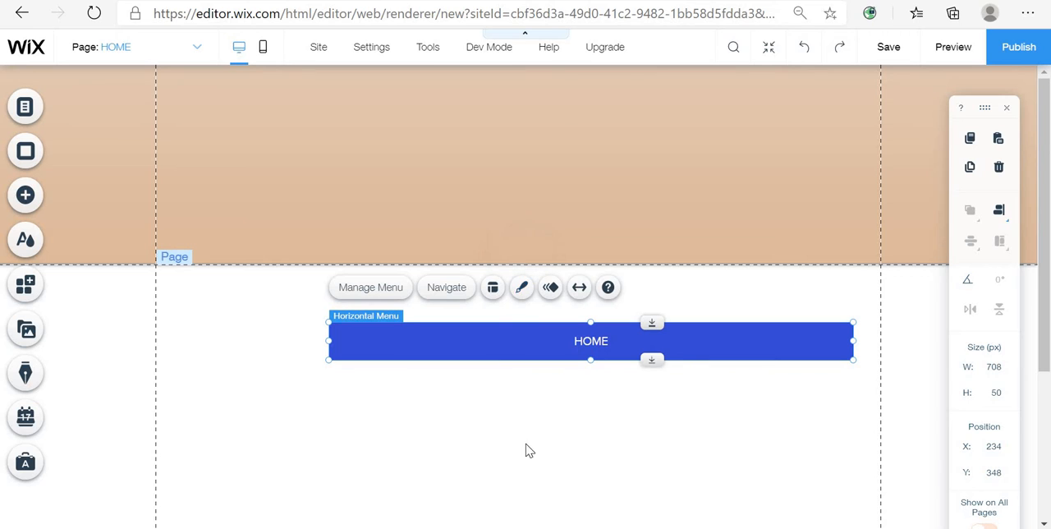
- Open the horizontal menu's customize design options and cycle through the preset designs, applying a gradient blue menu style
click(600, 421)
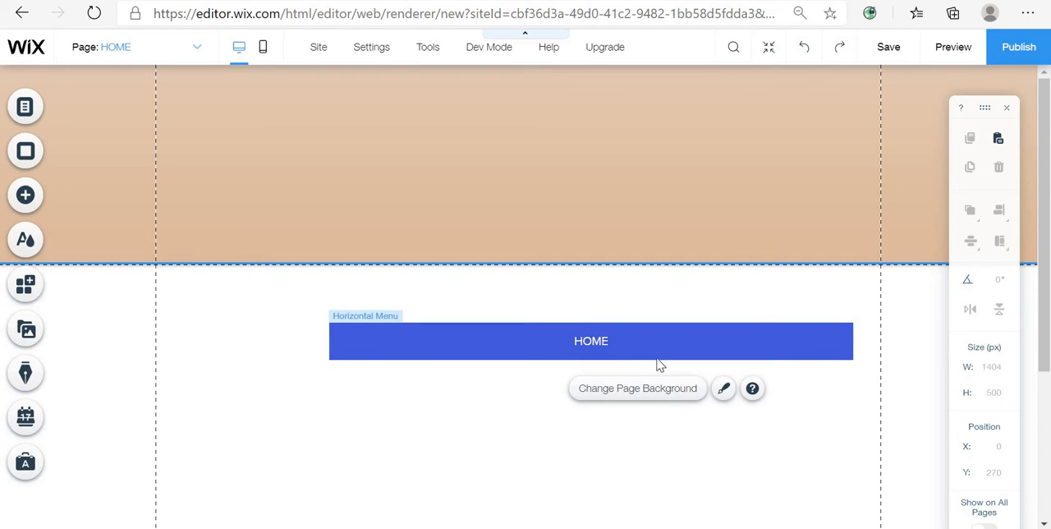
click(695, 335)
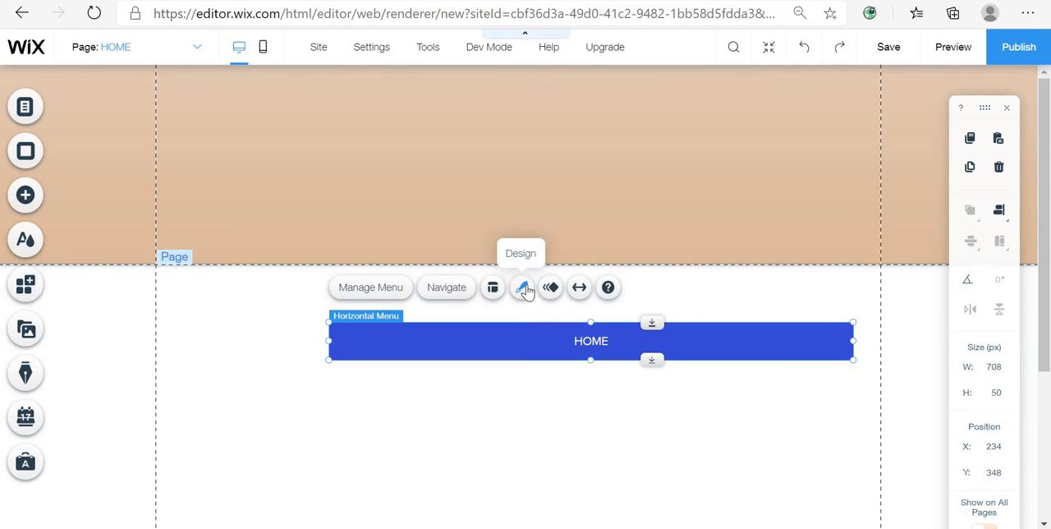
click(522, 288)
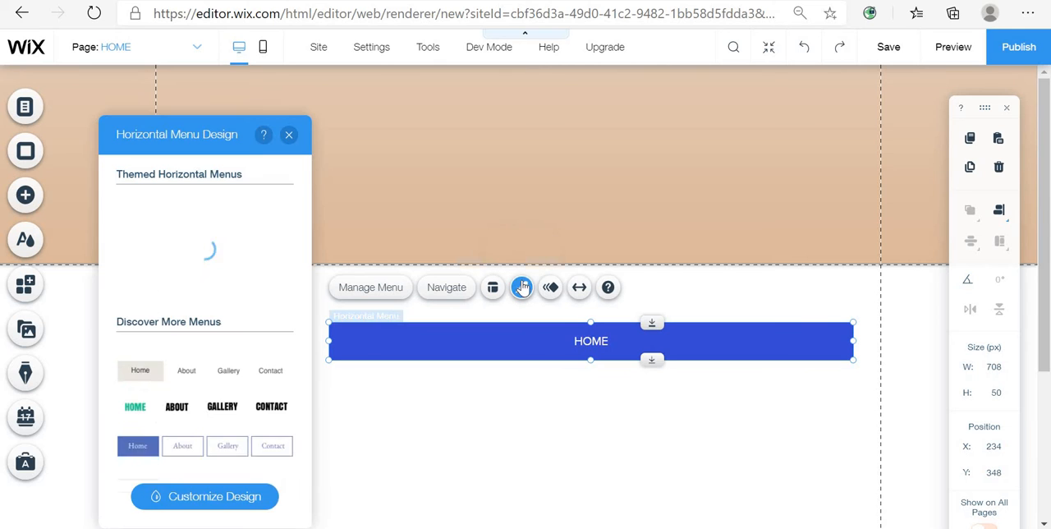
click(234, 495)
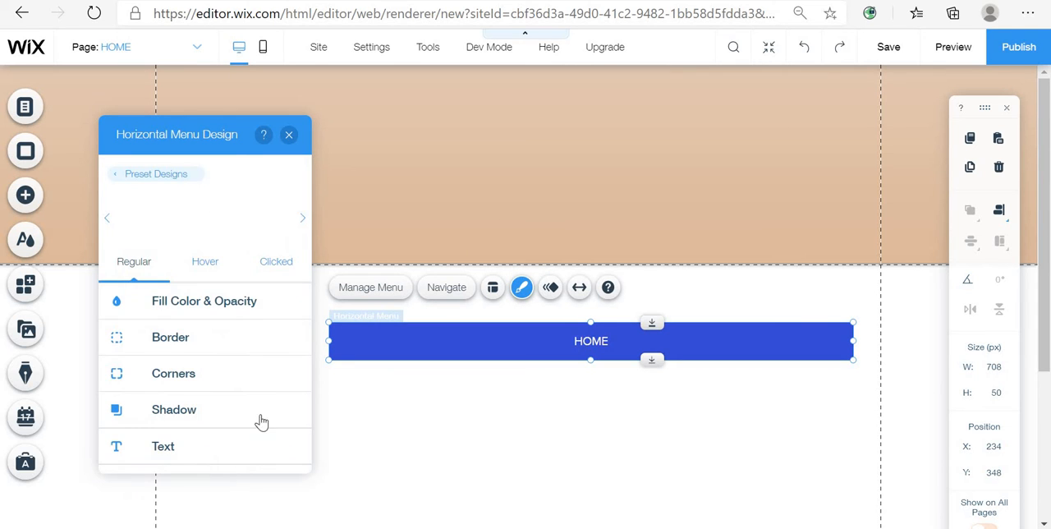
click(239, 227)
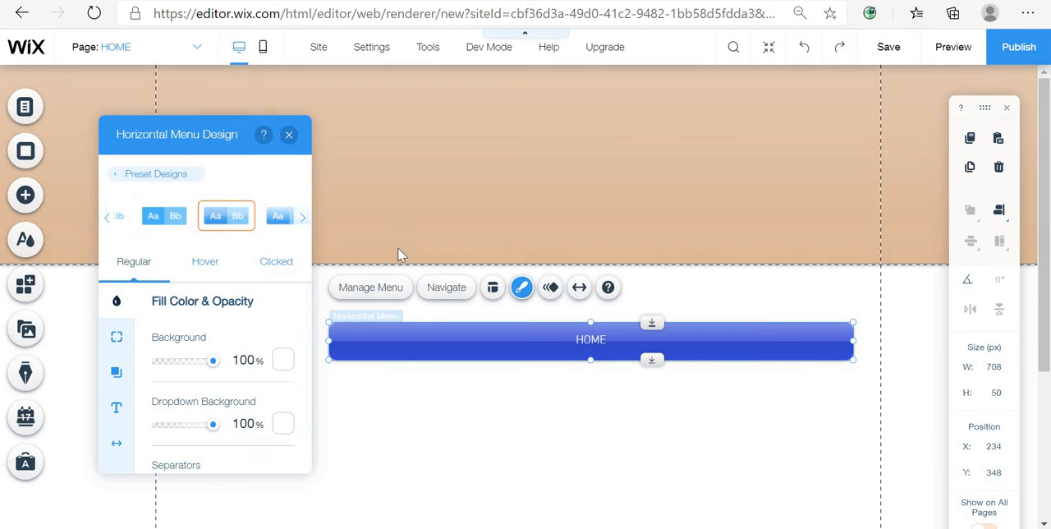
click(300, 220)
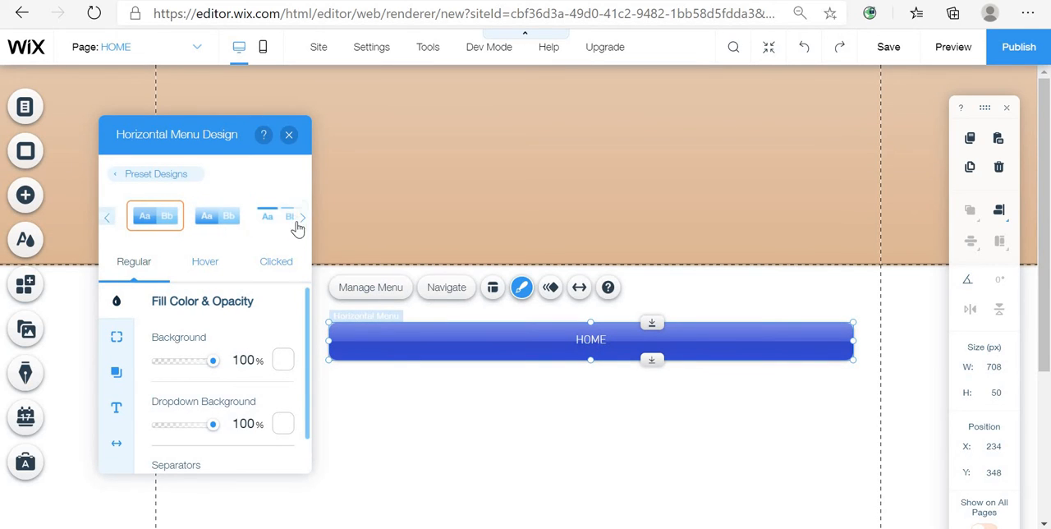
click(229, 230)
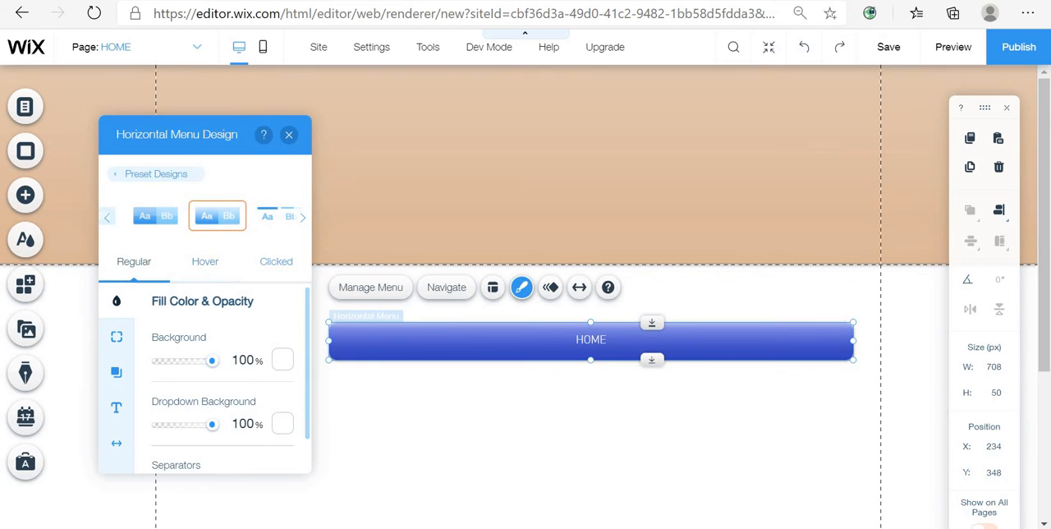
click(108, 220)
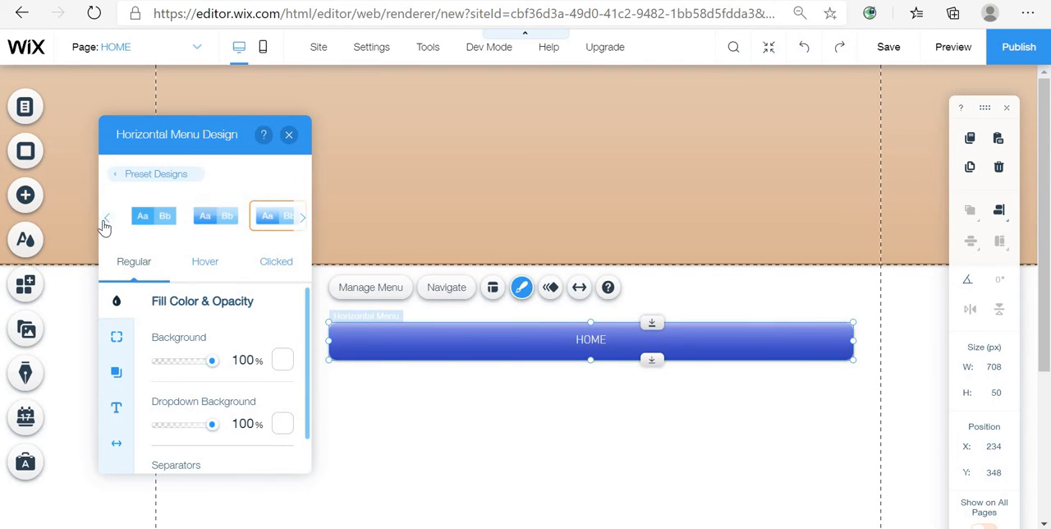
click(232, 219)
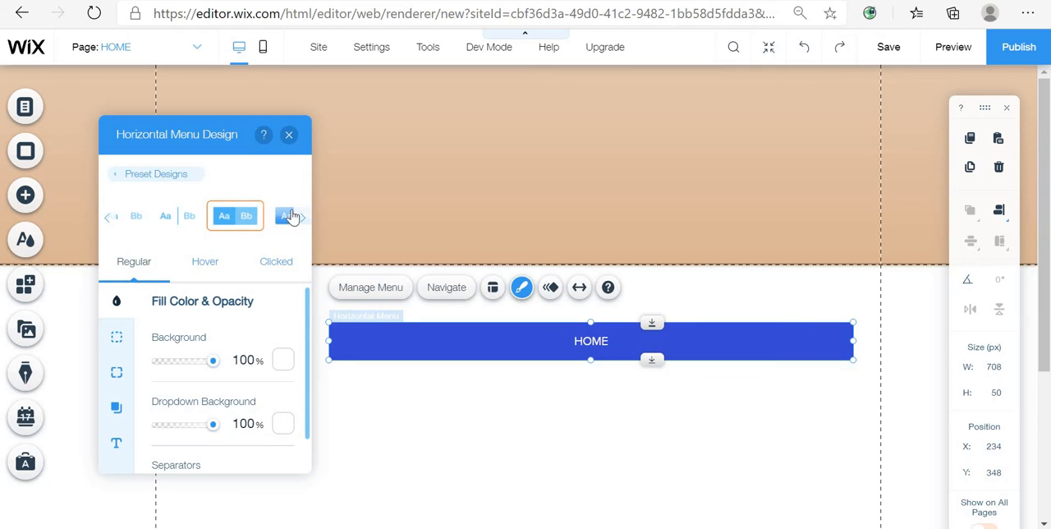
click(298, 218)
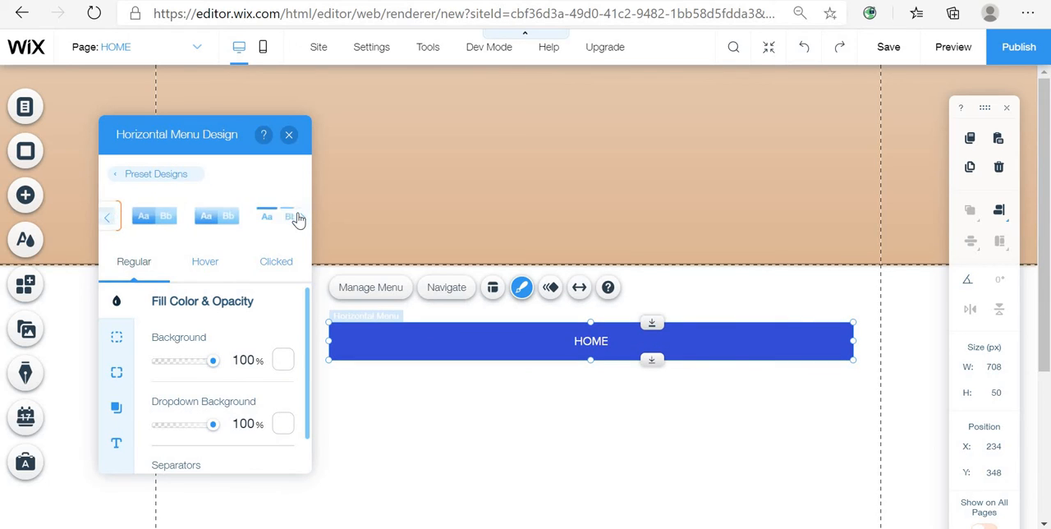
click(103, 219)
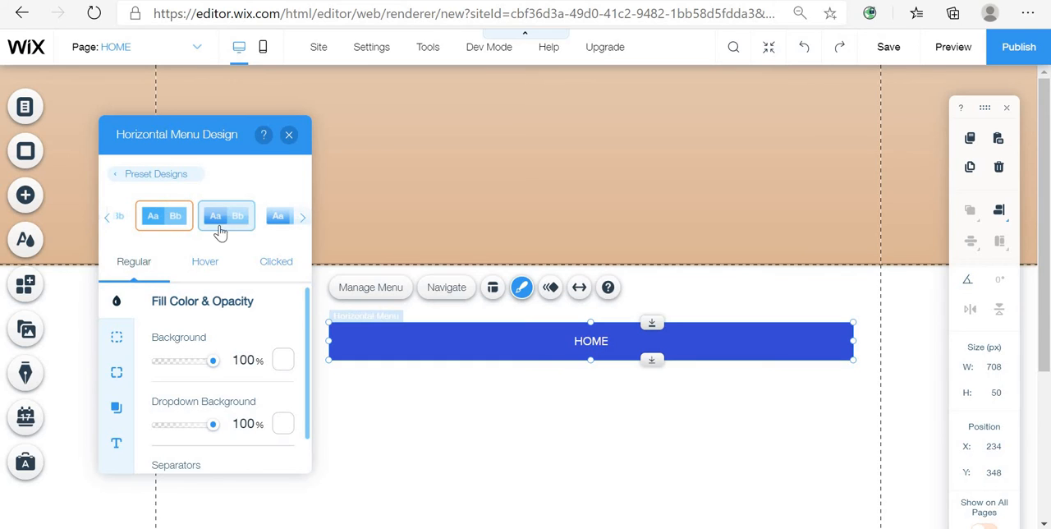
click(237, 218)
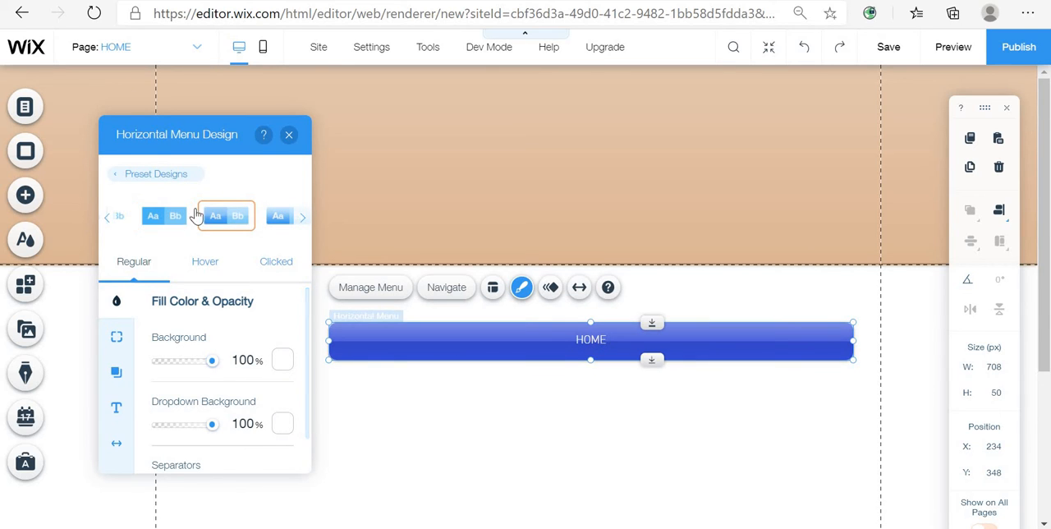
click(275, 217)
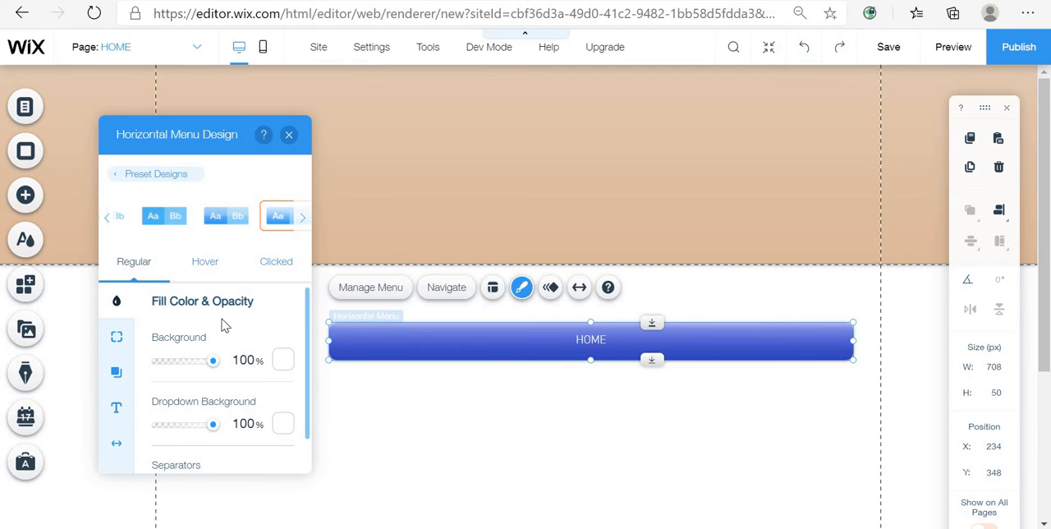
click(304, 219)
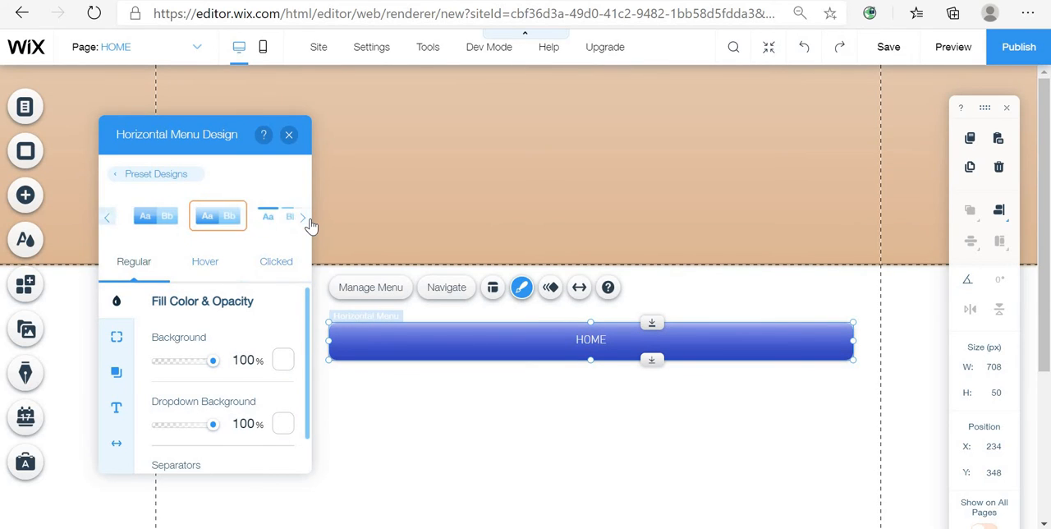
- Switch the horizontal menu to a different light-blue gradient preset design, briefly opening and closing the background colour picker
click(189, 222)
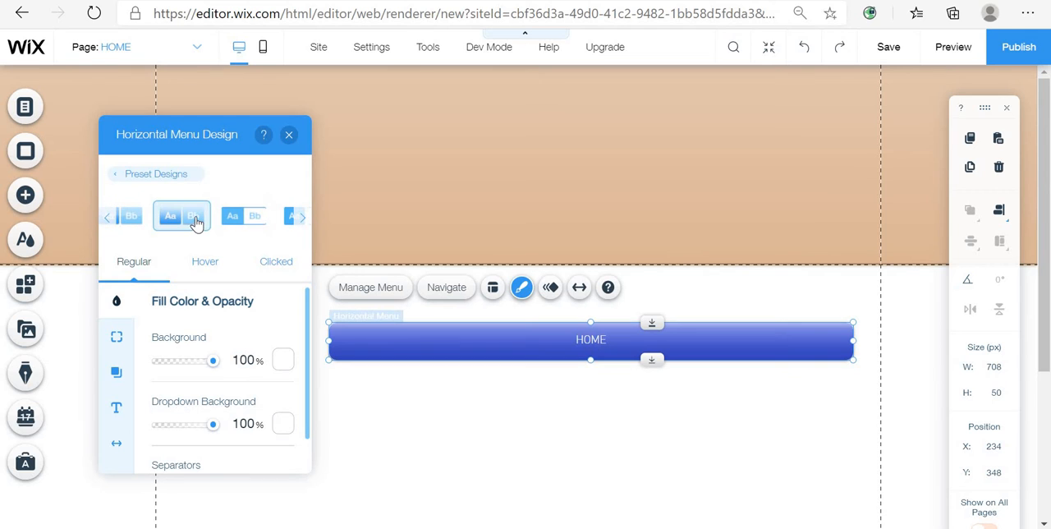
click(115, 218)
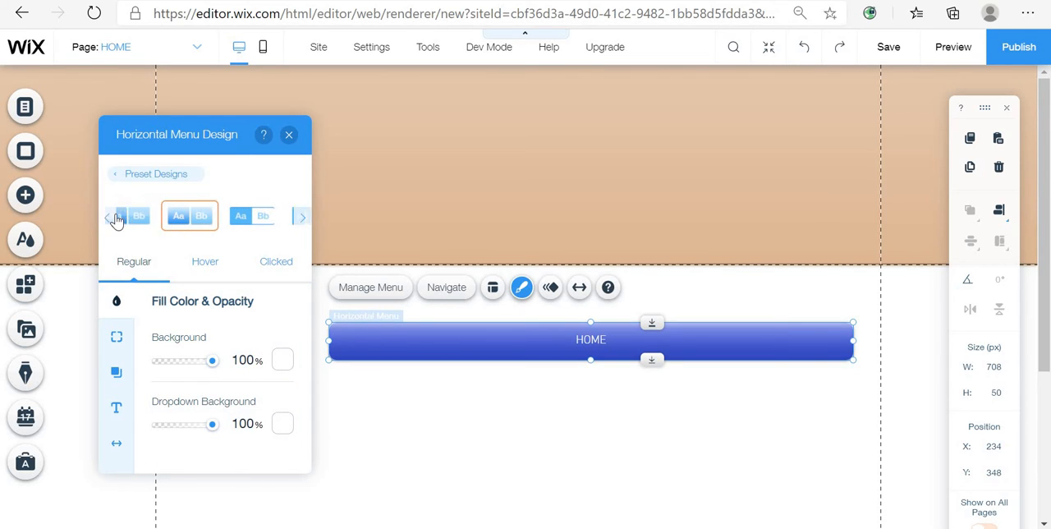
click(185, 223)
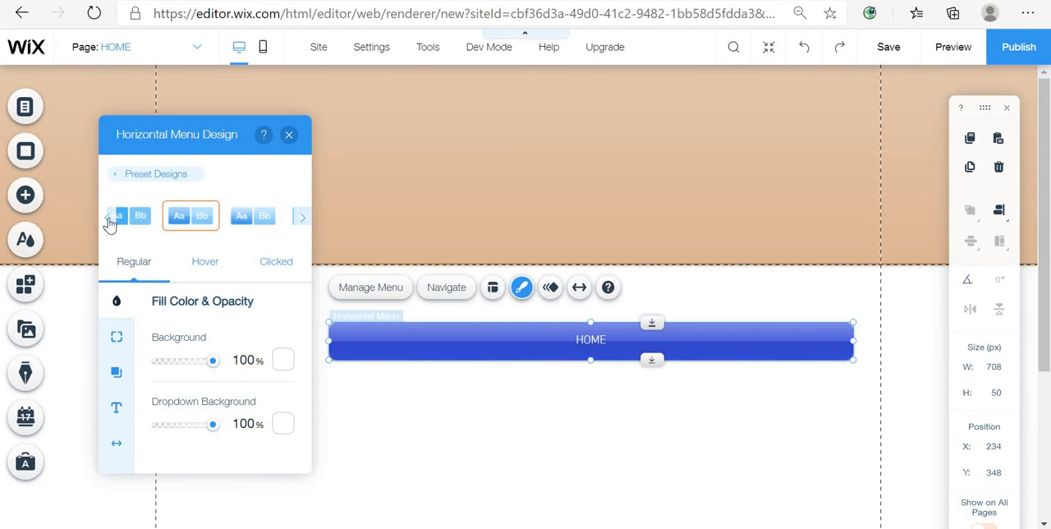
click(235, 235)
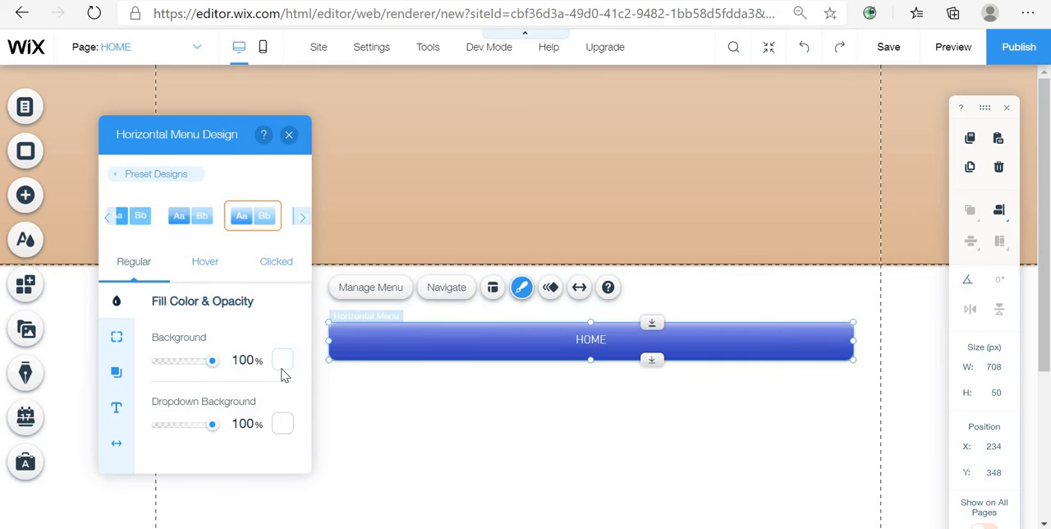
click(281, 371)
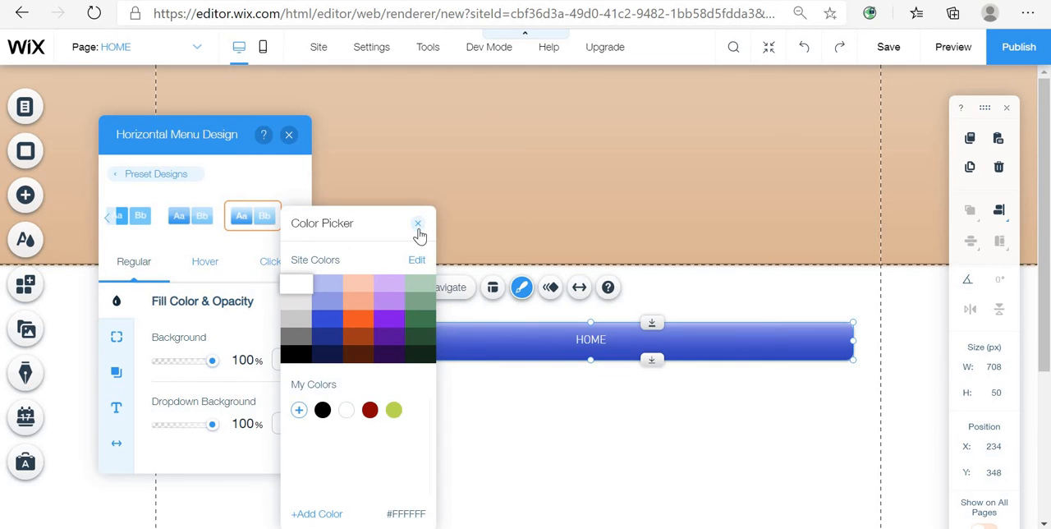
click(418, 224)
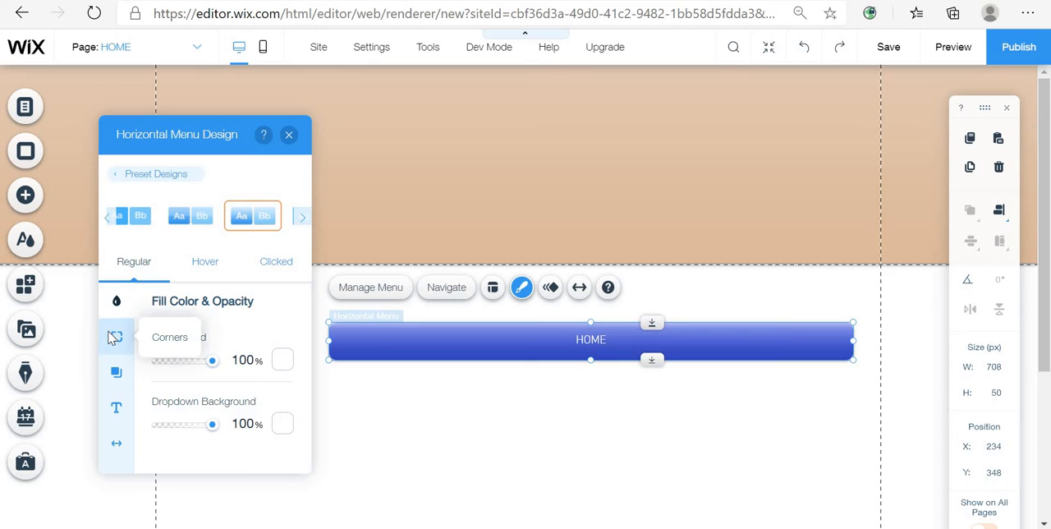
- Set all the menu's corners to 0 px and close the menu design panel
click(115, 338)
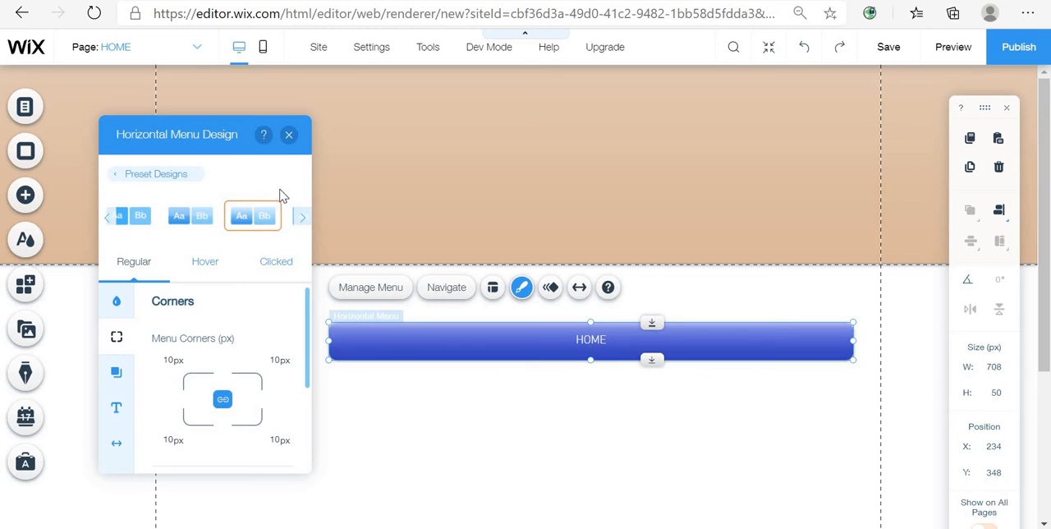
click(171, 440)
scroll(169, 454, down, 2)
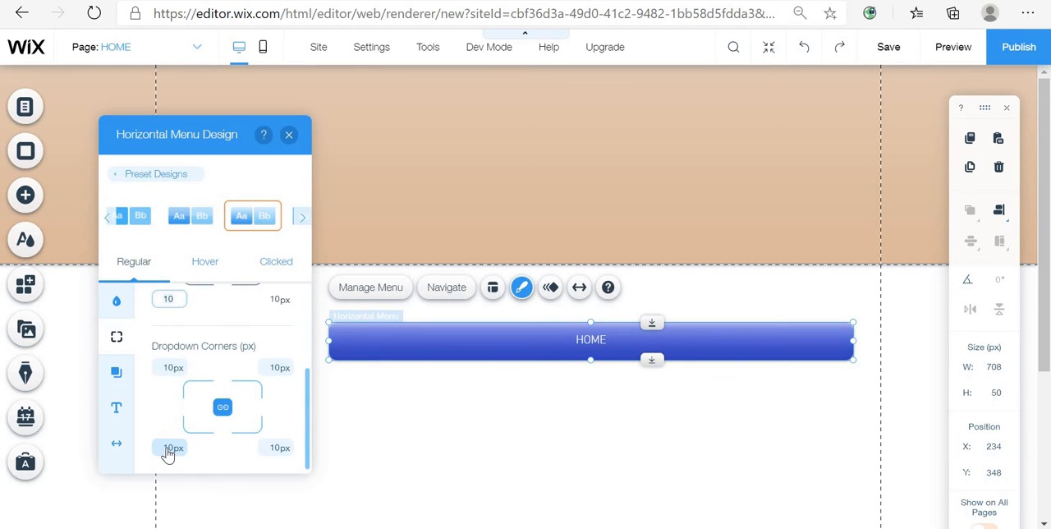
text(0)
key(Return)
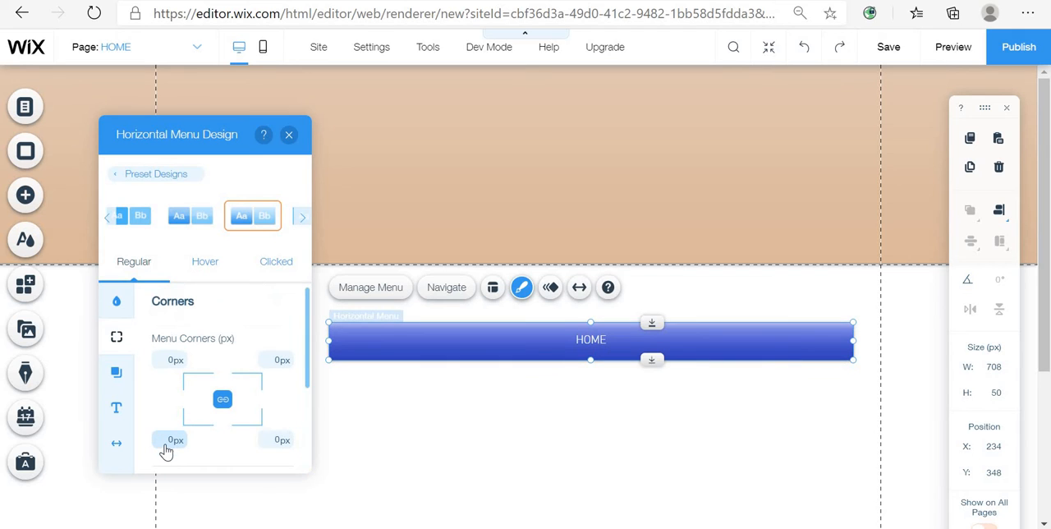
click(289, 134)
- Move the horizontal menu up into the header, to about X 136, Y 194
click(418, 424)
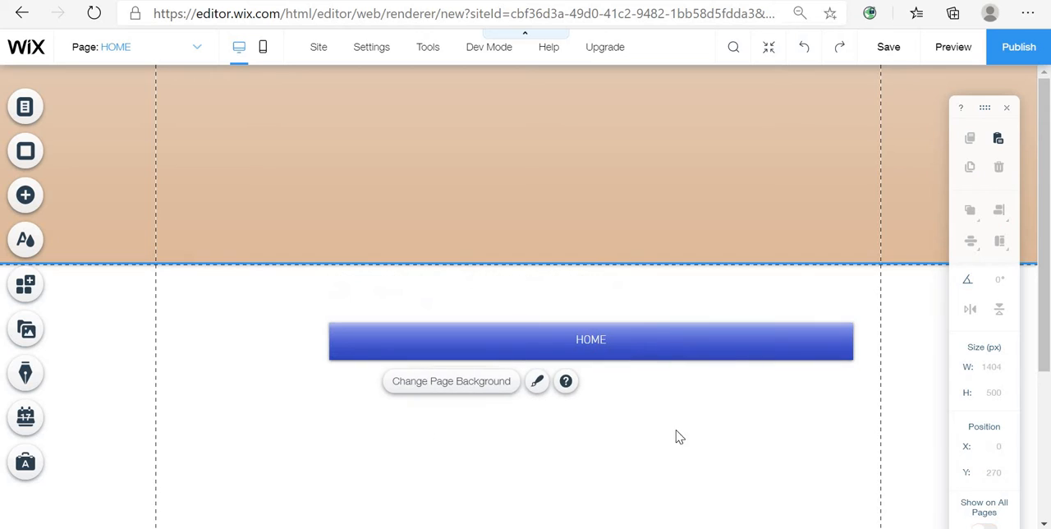
click(760, 354)
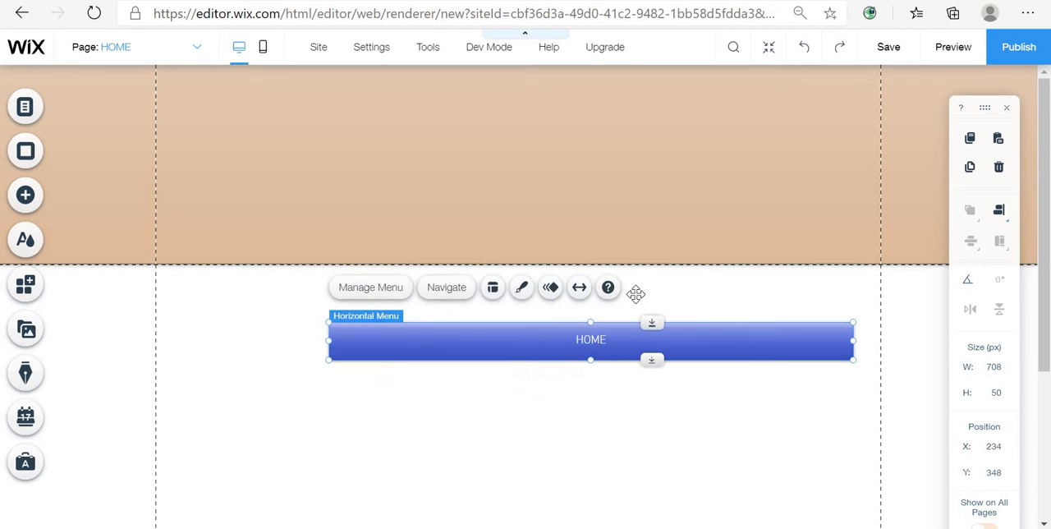
drag(813, 335, 549, 225)
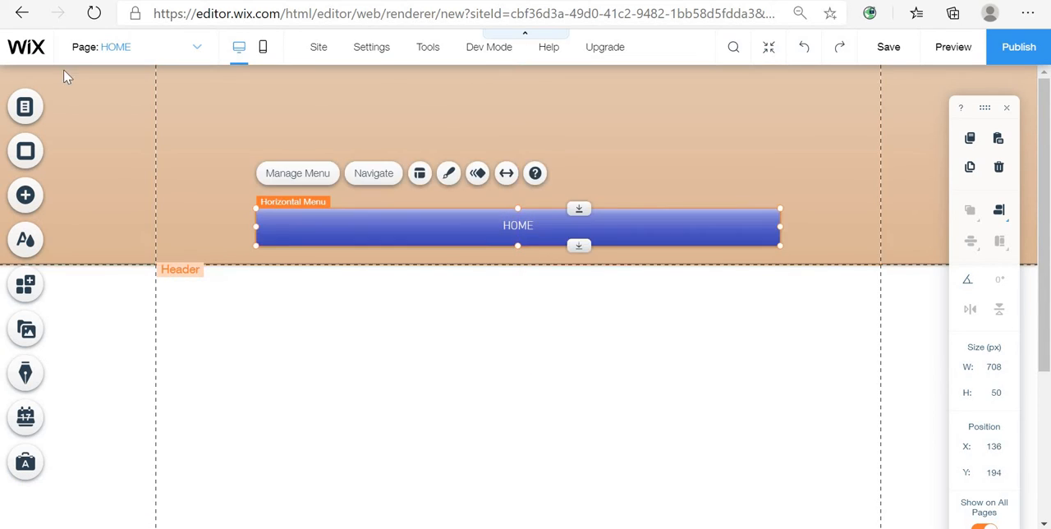
click(136, 58)
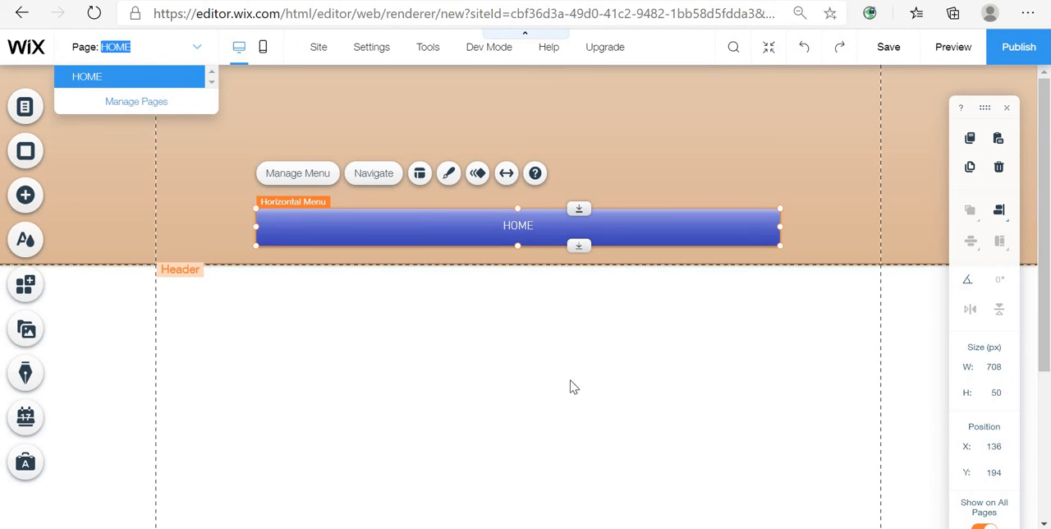
click(530, 431)
click(545, 389)
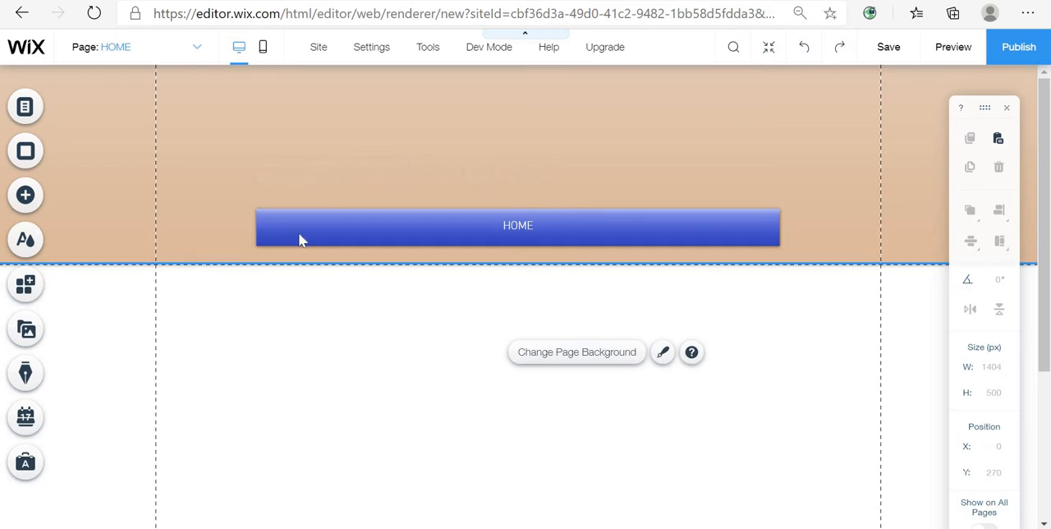
- Add a new page named CONTACT through Manage Pages and switch back to the HOME page
click(139, 55)
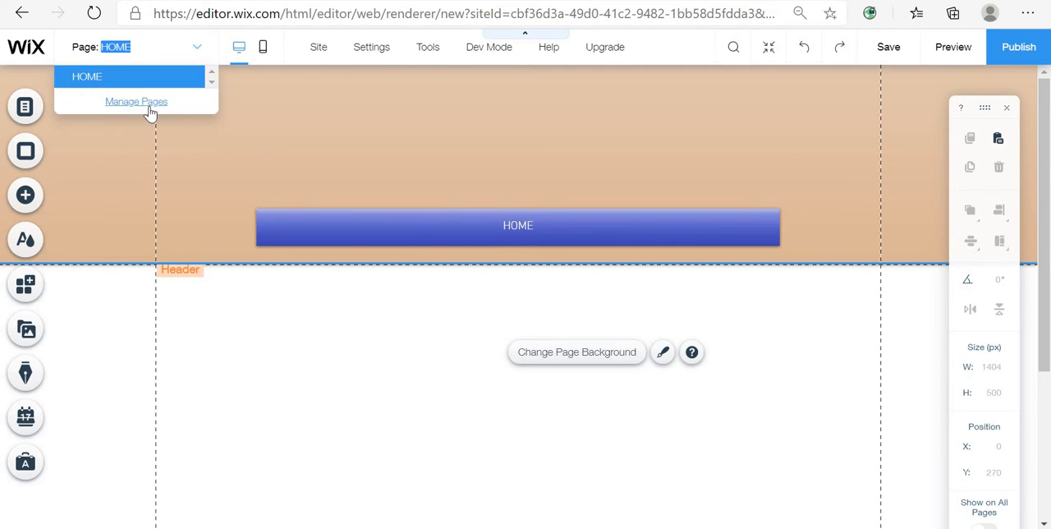
click(151, 113)
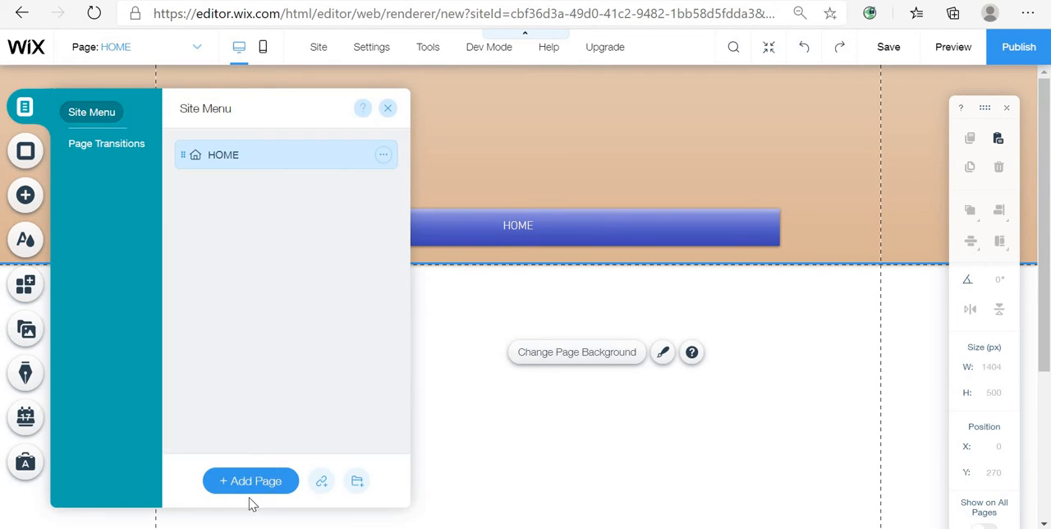
click(251, 483)
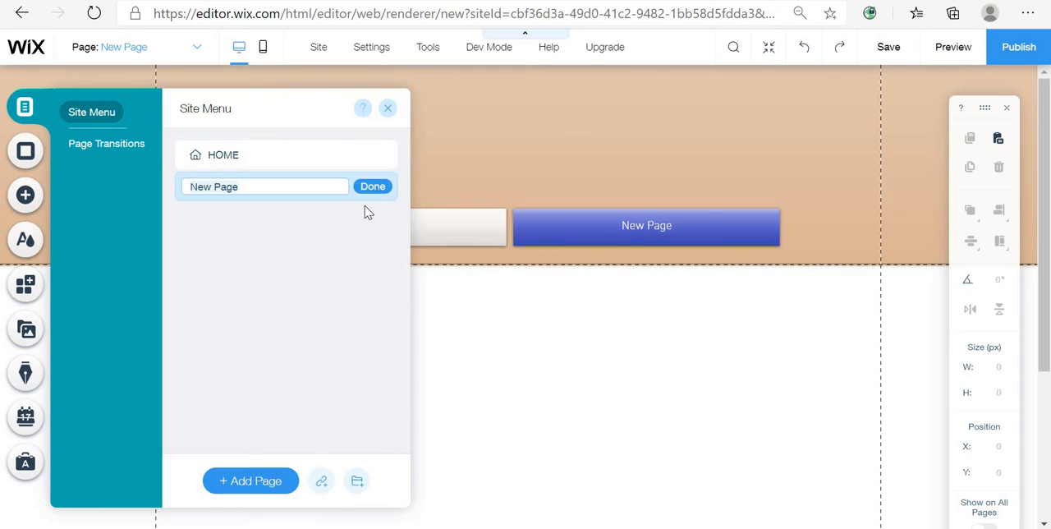
text(PROFFESIONALYC)
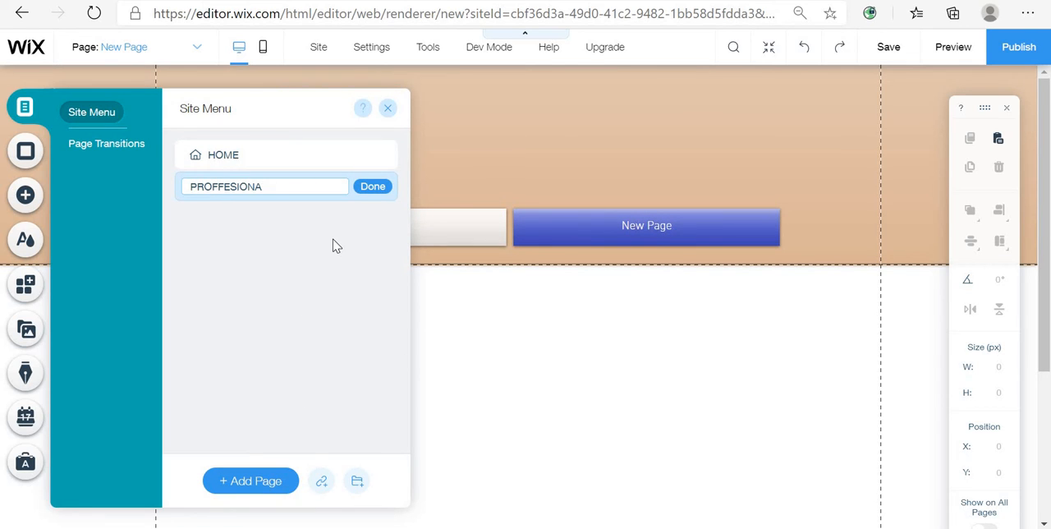
key(BackSpace)
key(BackSpace)
key(BackSpace)
key(BackSpace)
key(BackSpace)
key(BackSpace)
key(BackSpace)
key(BackSpace)
key(BackSpace)
key(BackSpace)
key(BackSpace)
text(CO)
click(368, 190)
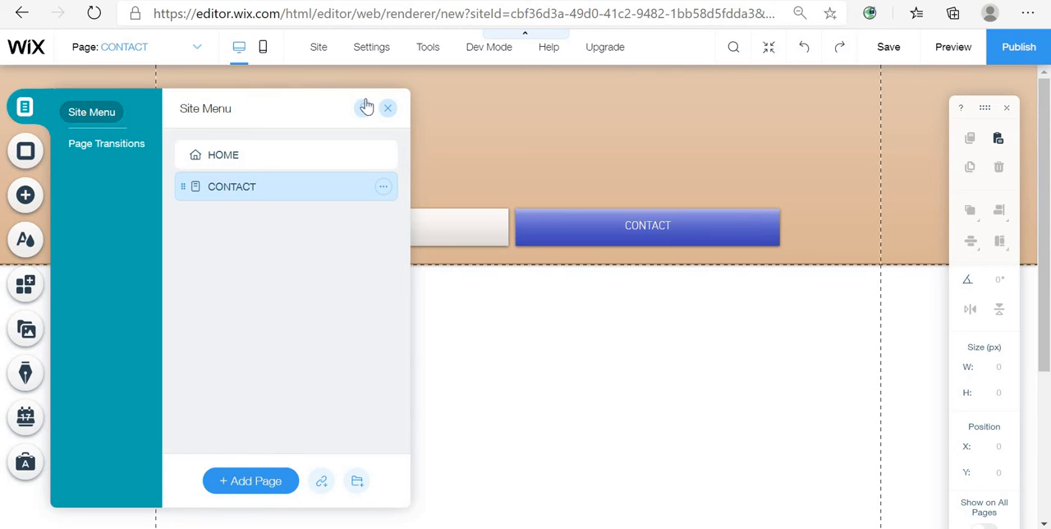
click(338, 156)
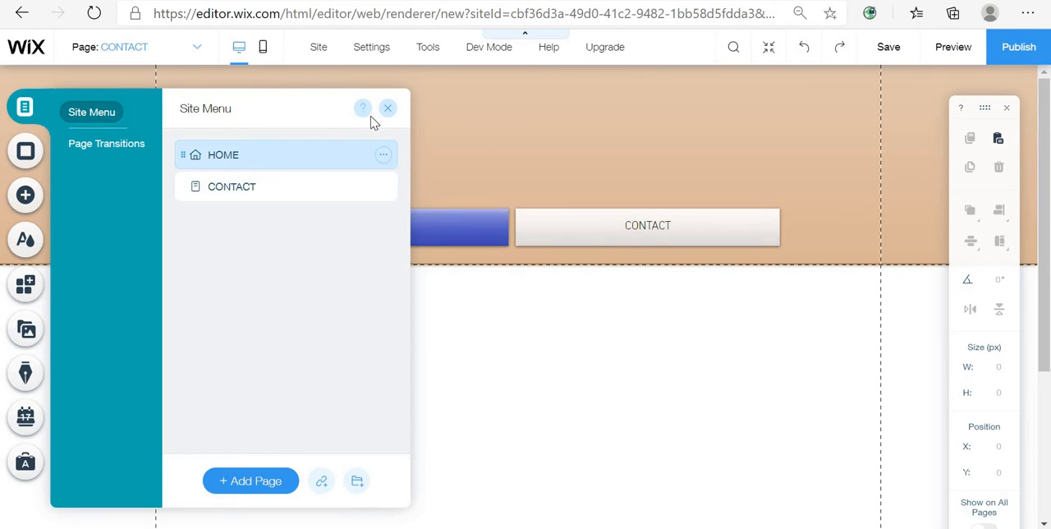
click(387, 108)
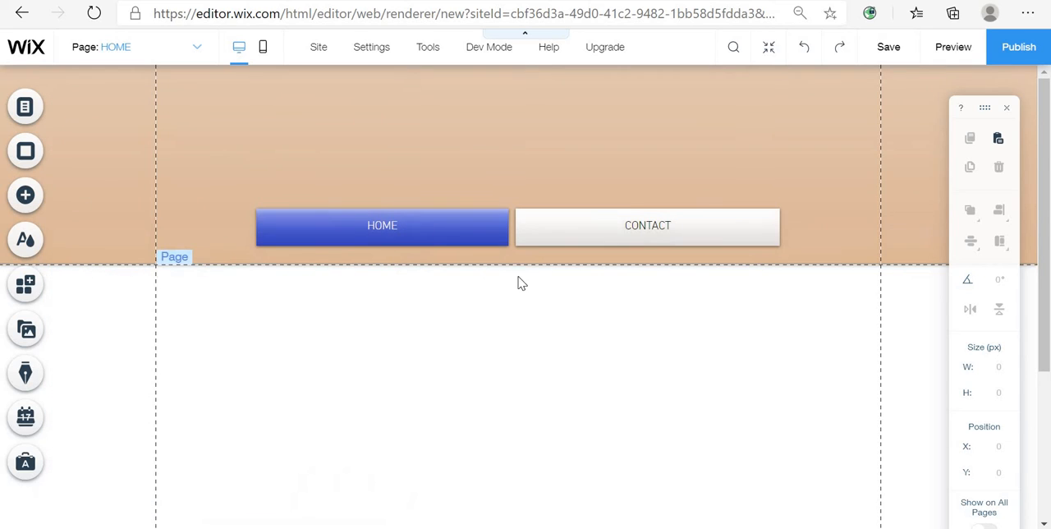
- Place a Heading 1 text box below the header, about 310 × 65 px, and clear its placeholder text
click(47, 210)
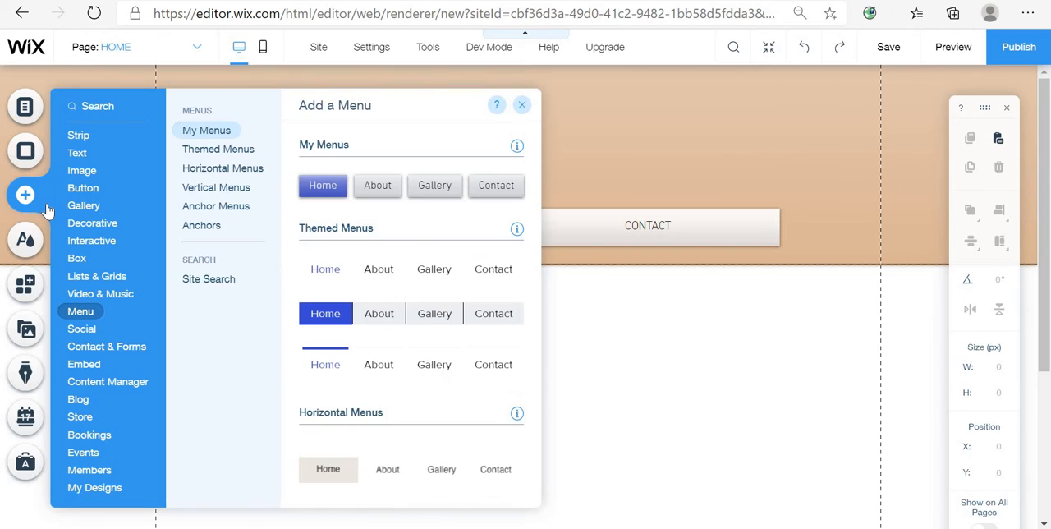
click(80, 156)
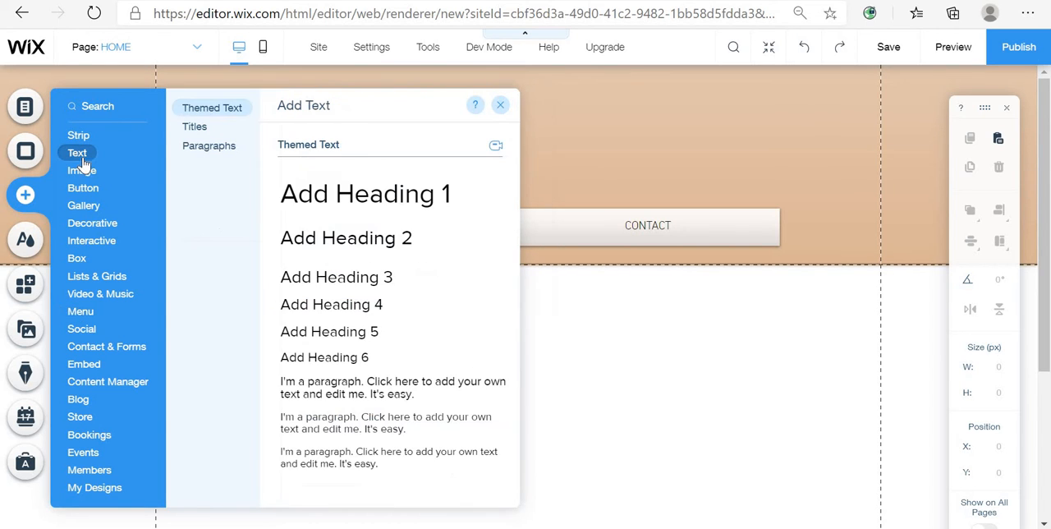
drag(443, 227, 747, 336)
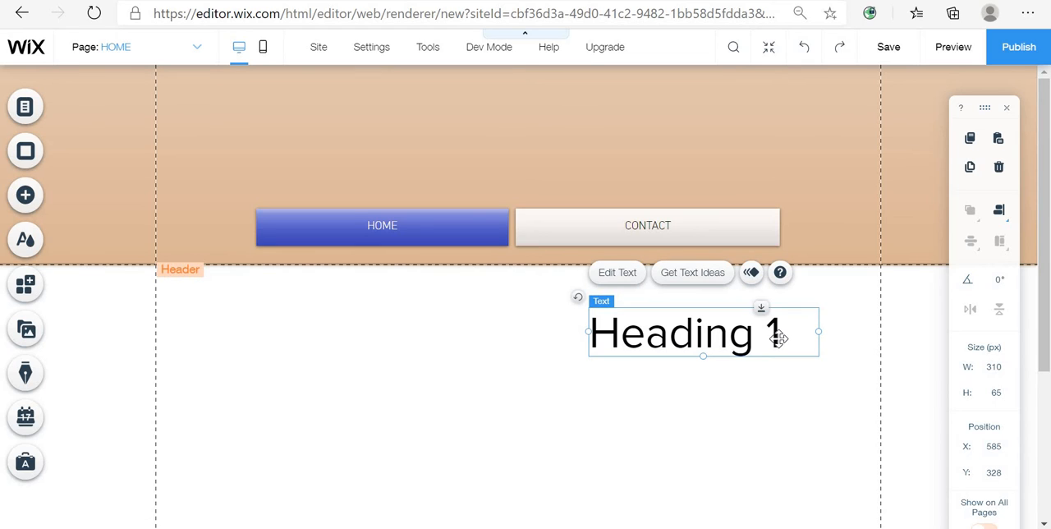
double_click(780, 339)
key(BackSpace)
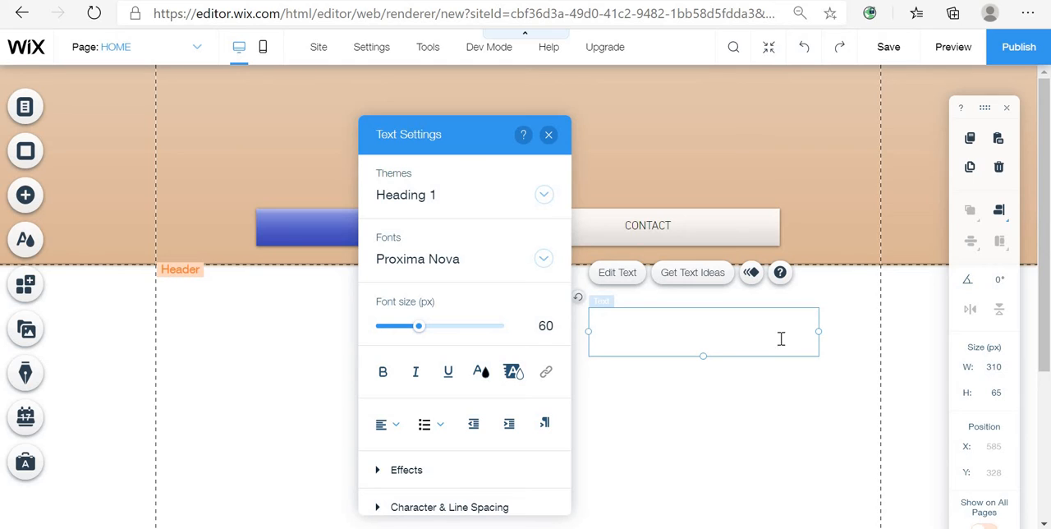
- Browse the fonts list and set the heading's font to Noticia Text
click(446, 261)
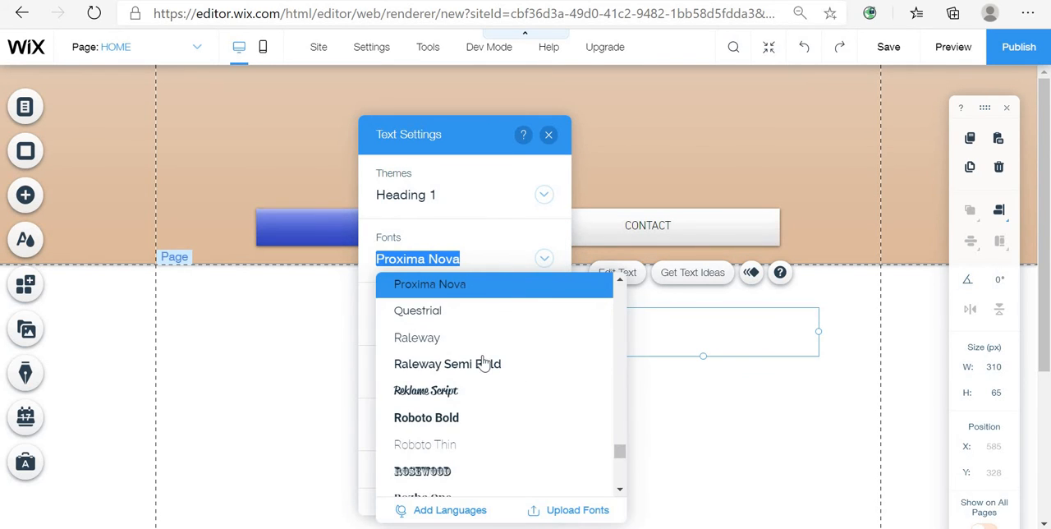
scroll(475, 384, down, 2)
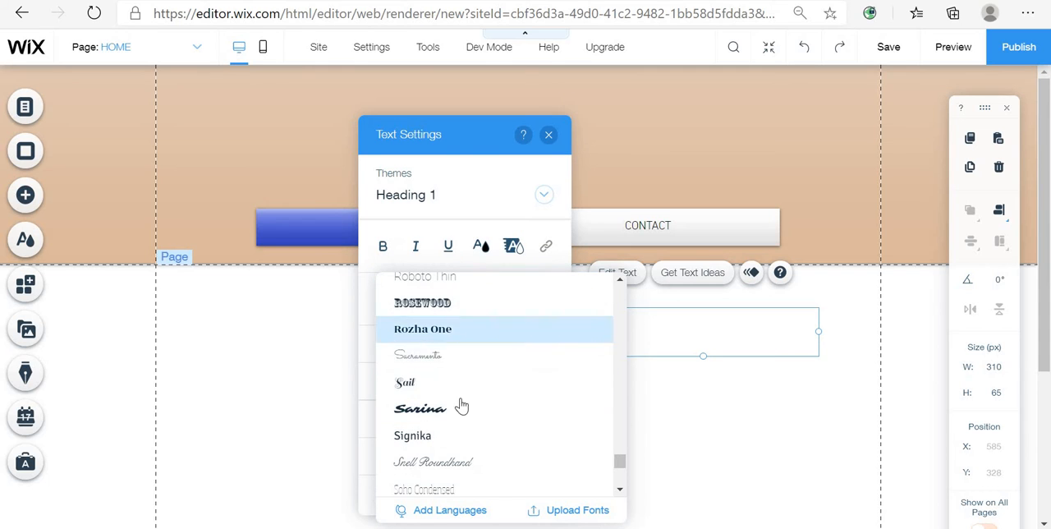
scroll(474, 401, down, 3)
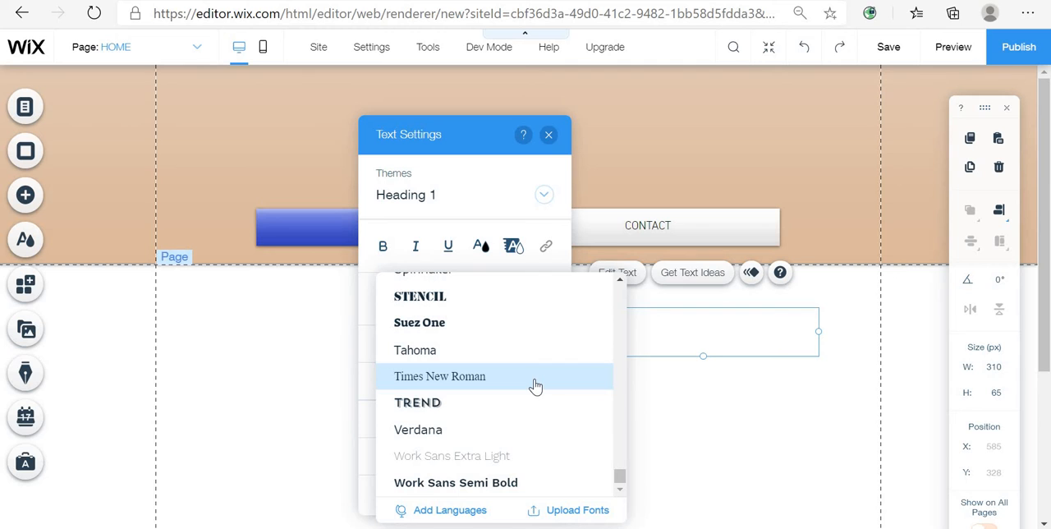
scroll(533, 383, up, 1)
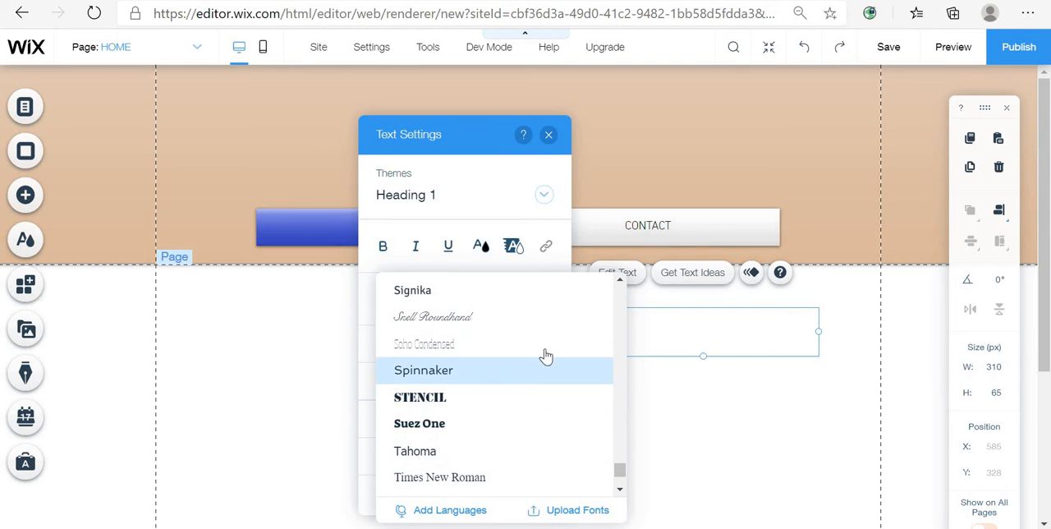
scroll(542, 356, up, 3)
scroll(551, 393, up, 3)
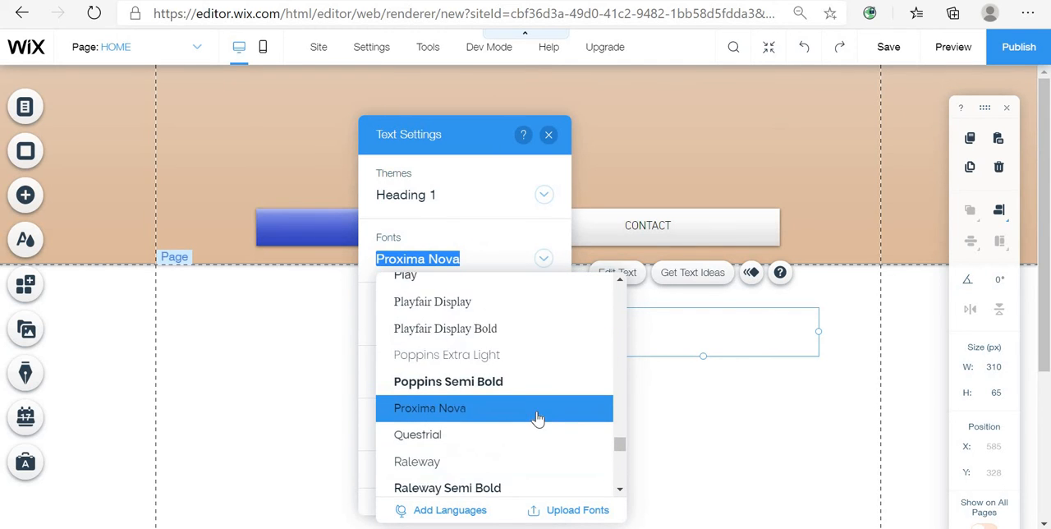
scroll(548, 376, down, 1)
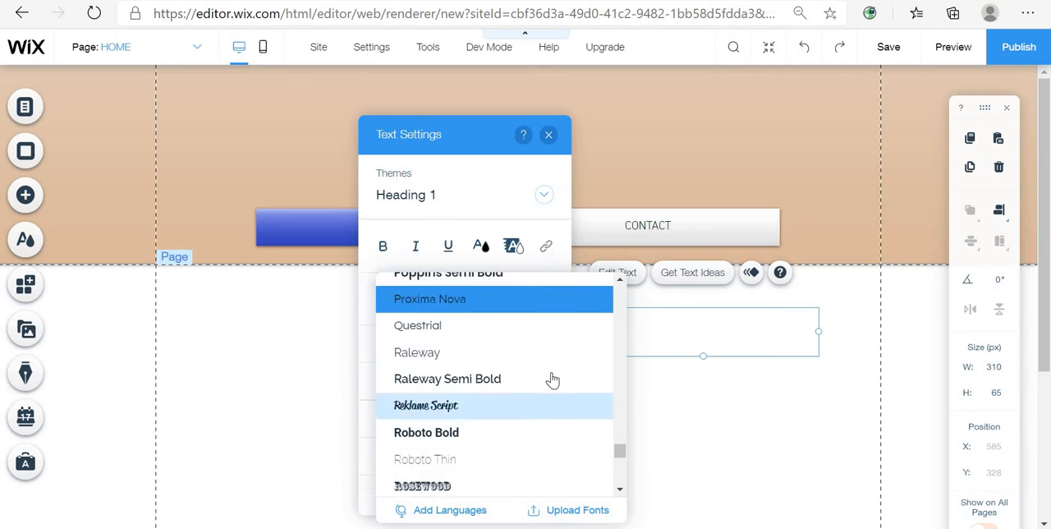
scroll(544, 380, up, 4)
scroll(499, 403, down, 1)
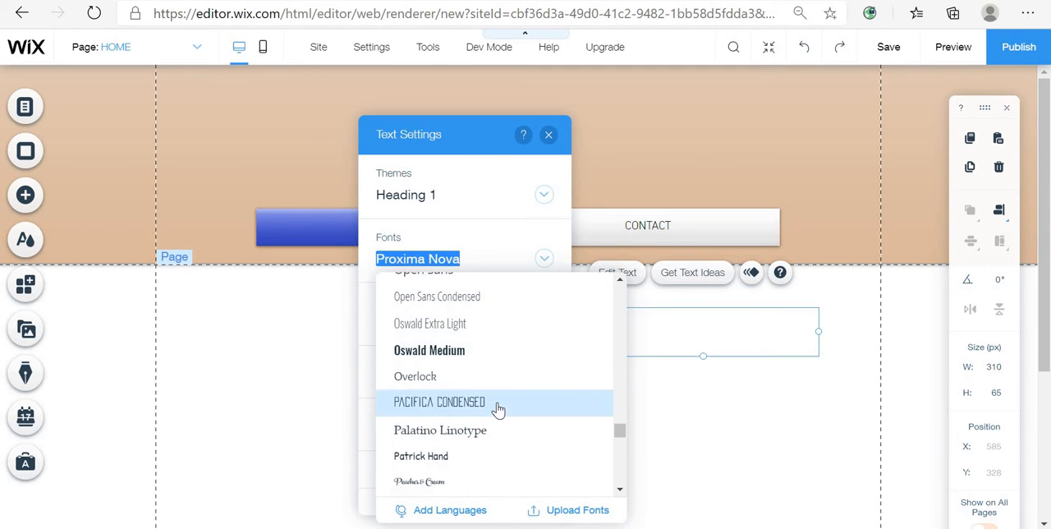
scroll(507, 404, up, 1)
click(460, 310)
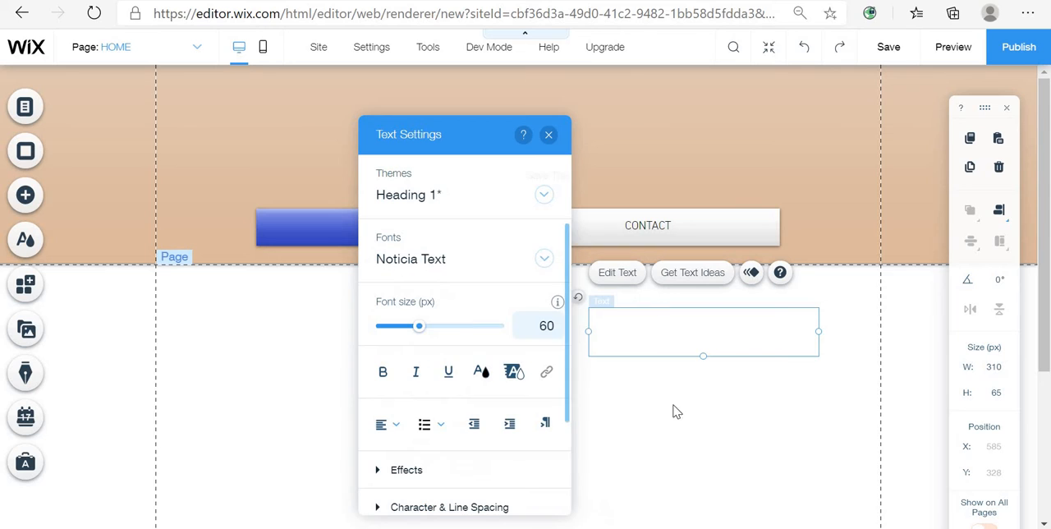
text(j)
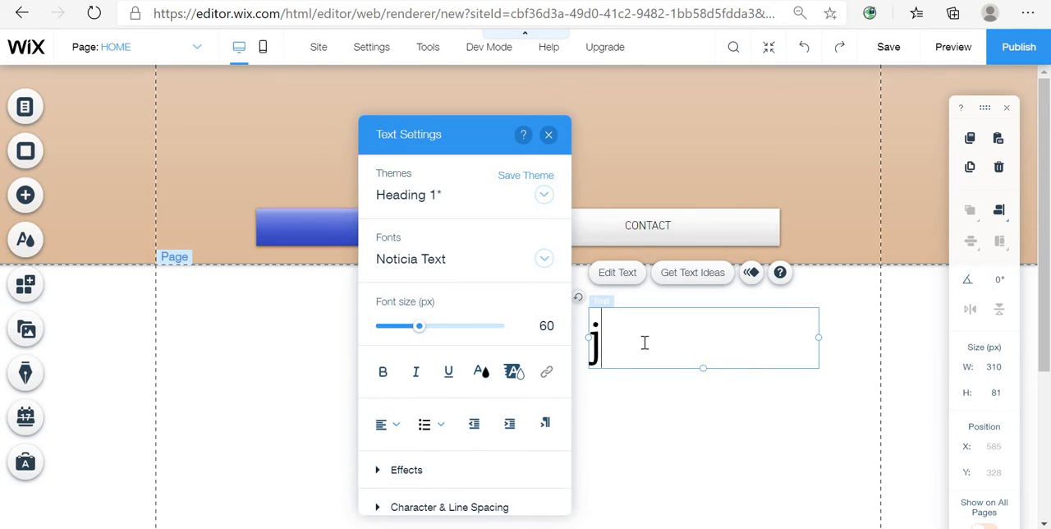
key(BackSpace)
text(N)
key(BackSpace)
text(E)
key(BackSpace)
text(E)
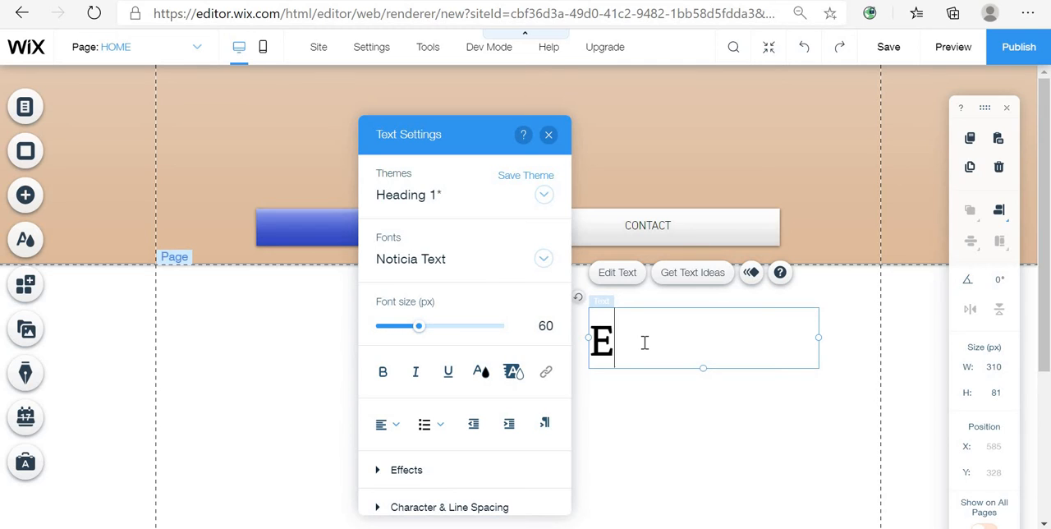
text(ggWe)
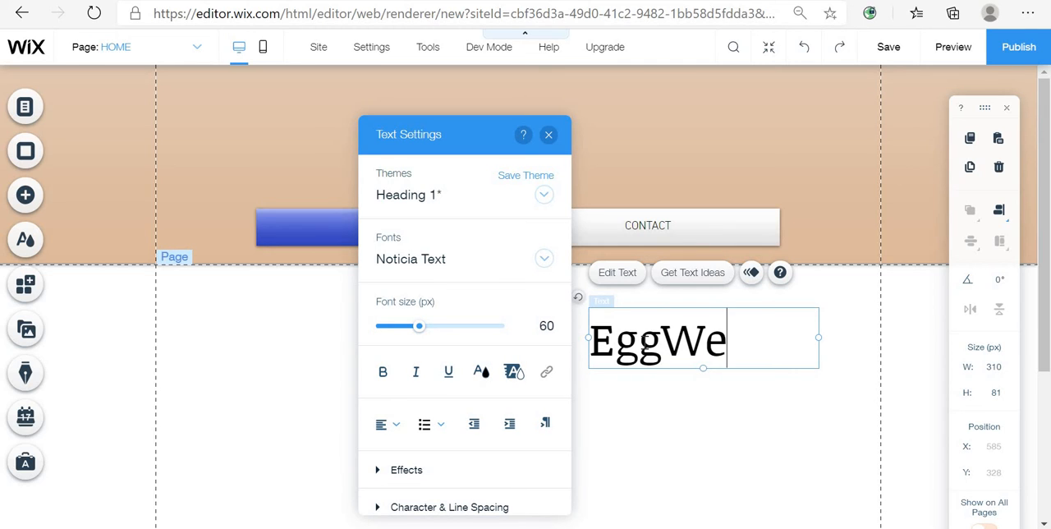
text(bTu)
key(BackSpace)
key(BackSpace)
key(BackSpace)
key(BackSpace)
key(BackSpace)
key(BackSpace)
key(BackSpace)
key(BackSpace)
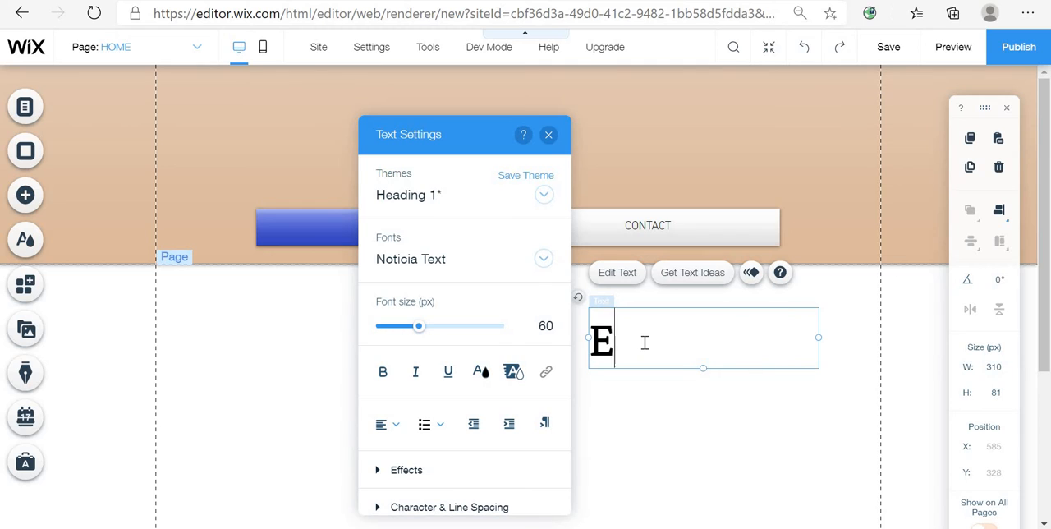
text(Sch)
key(BackSpace)
key(BackSpace)
key(BackSpace)
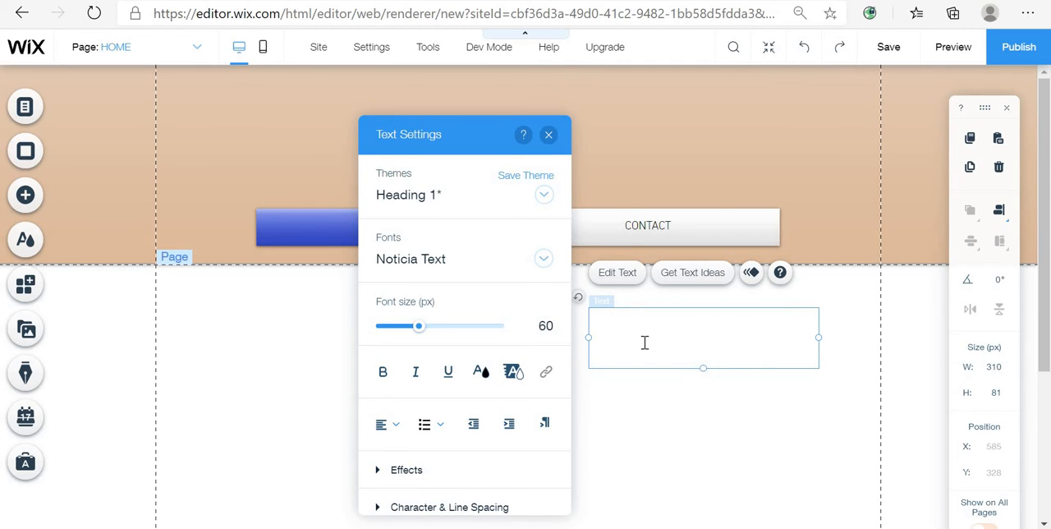
text(He)
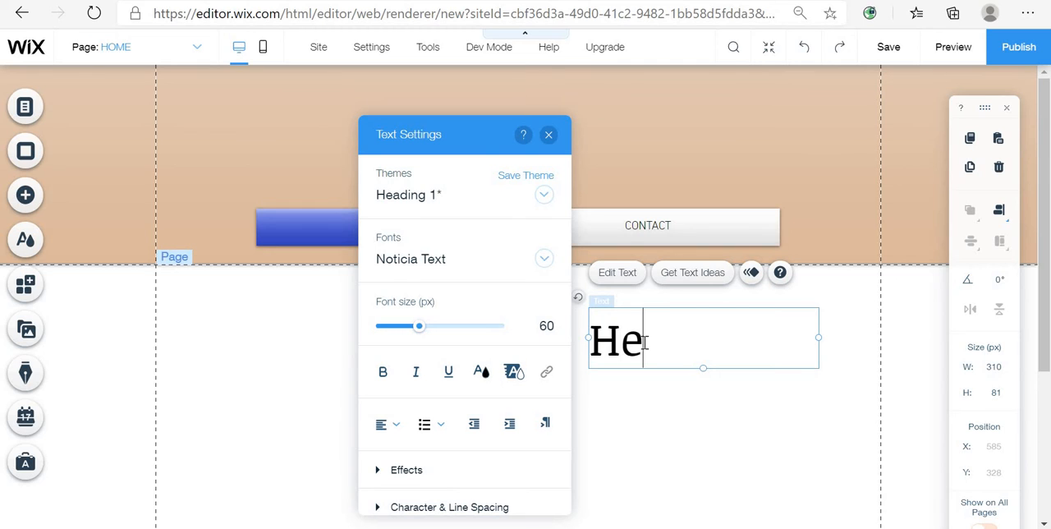
text(llo Or)
key(BackSpace)
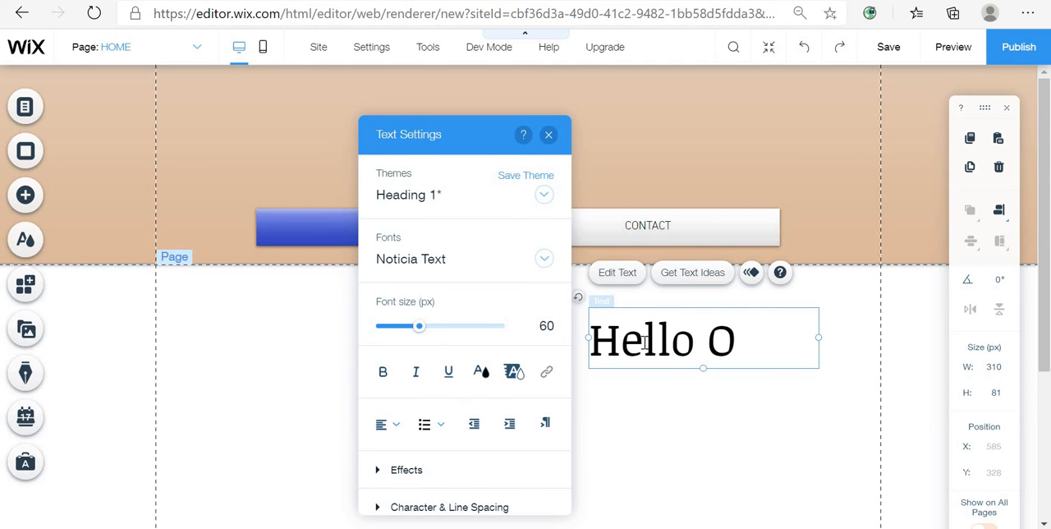
text(rga)
text(n)
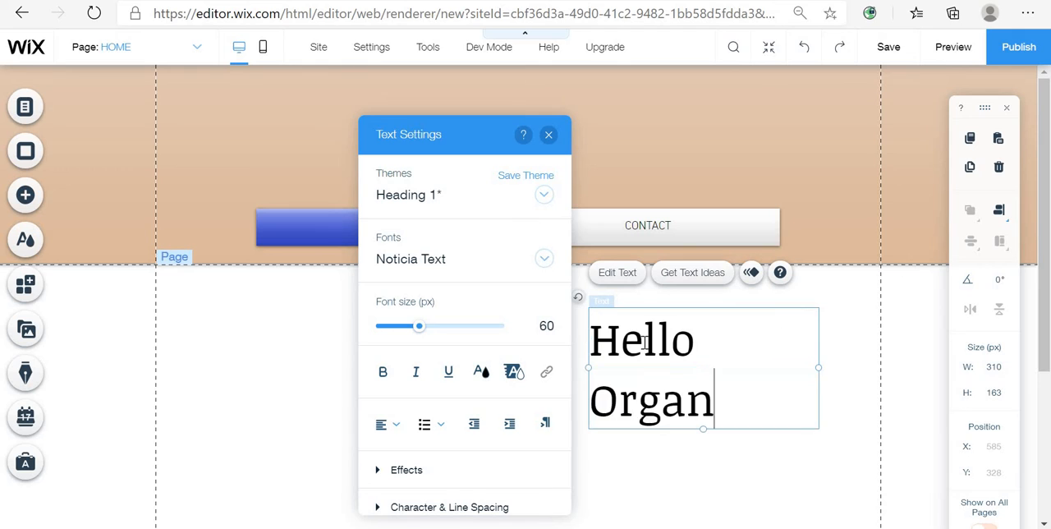
key(BackSpace)
key(BackSpace)
key(BackSpace)
key(BackSpace)
key(BackSpace)
key(BackSpace)
key(BackSpace)
key(BackSpace)
key(BackSpace)
key(BackSpace)
key(BackSpace)
- Type EggWebTut into the heading and widen its text box to about 391 px
text(EggWb)
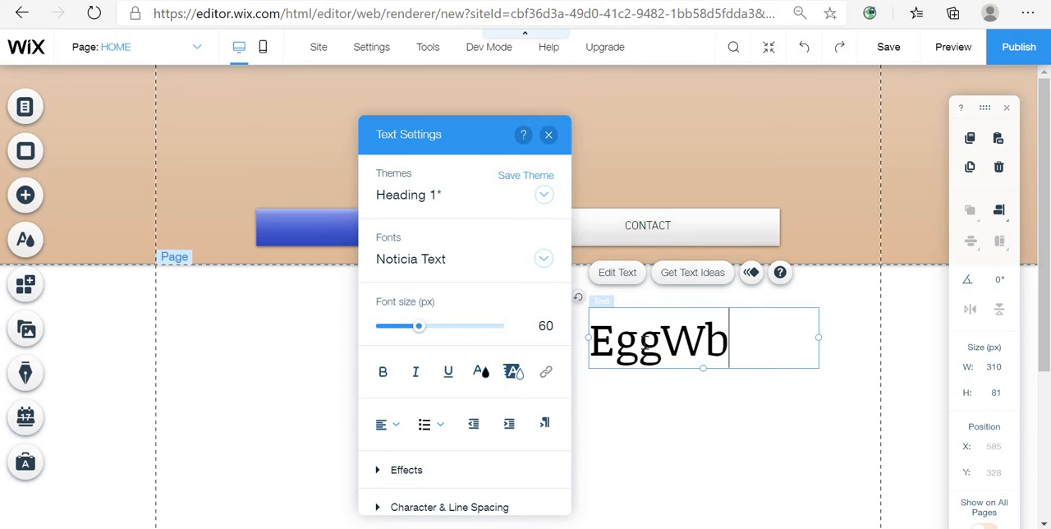
key(BackSpace)
text(e)
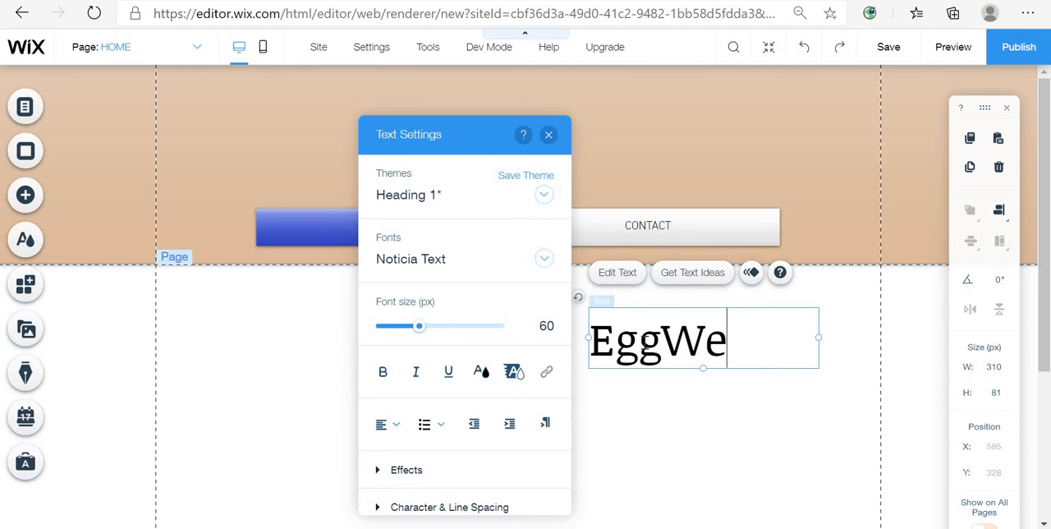
text(bT)
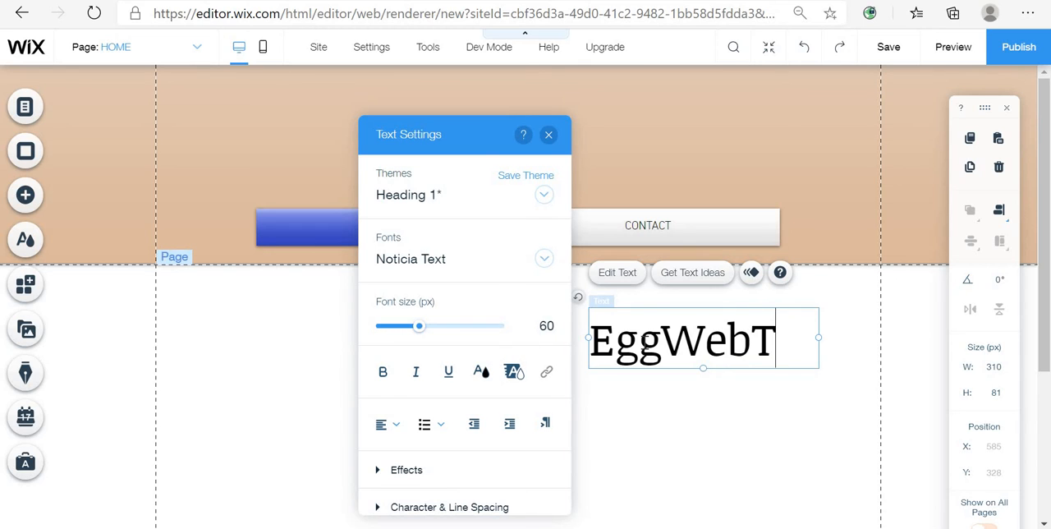
text(ut)
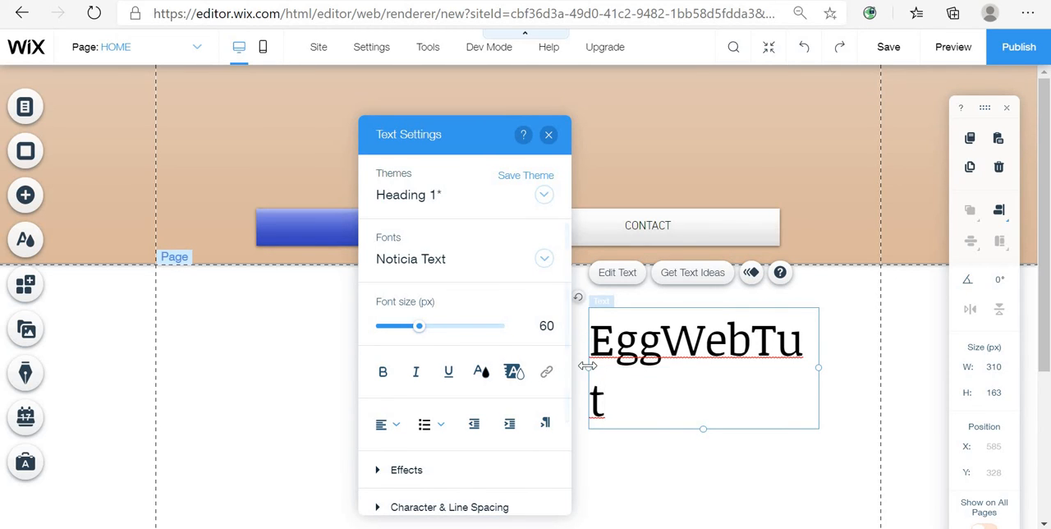
drag(586, 365, 528, 367)
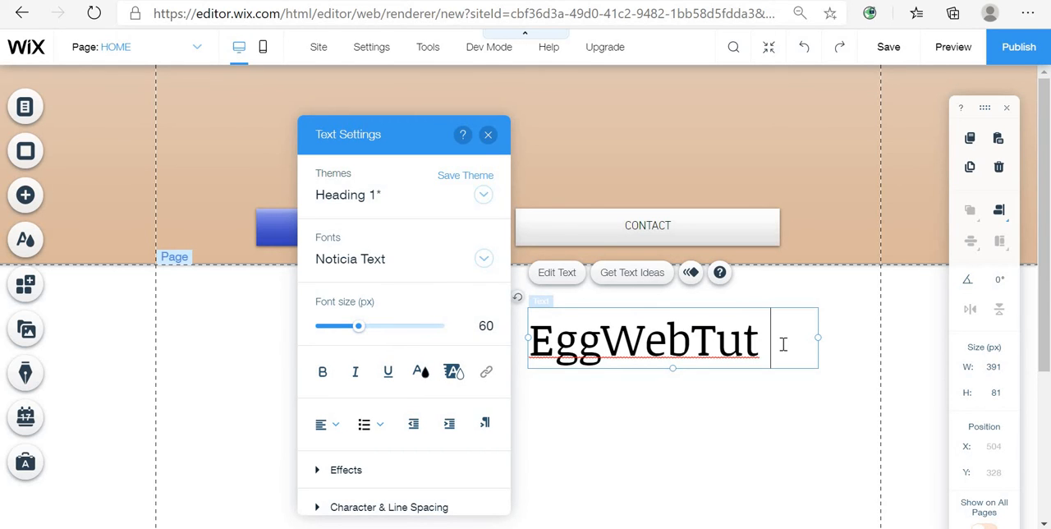
- Continue the heading text with YouTube Channel so it reads EggWebTut YouTube Channel
text(C)
key(BackSpace)
text(Y)
key(BackSpace)
text(YouT)
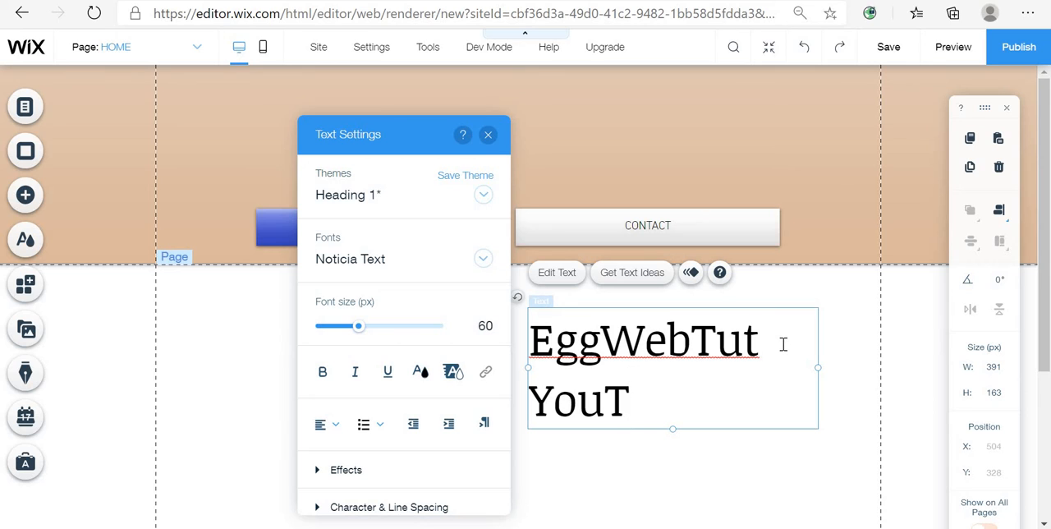
text(ube Channel)
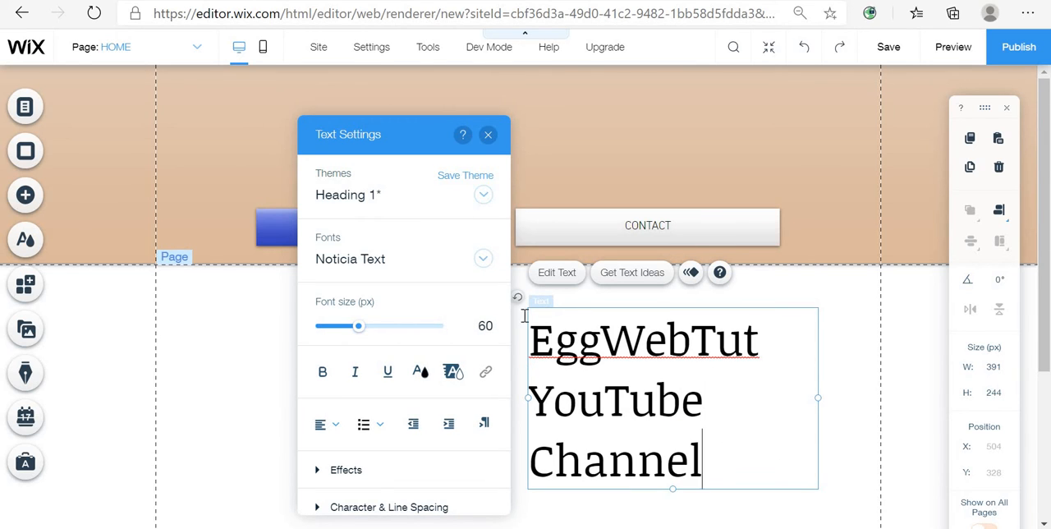
- Select all of the heading text and reduce its font size to 16 px, then leave text editing
drag(777, 469, 505, 329)
drag(363, 333, 328, 332)
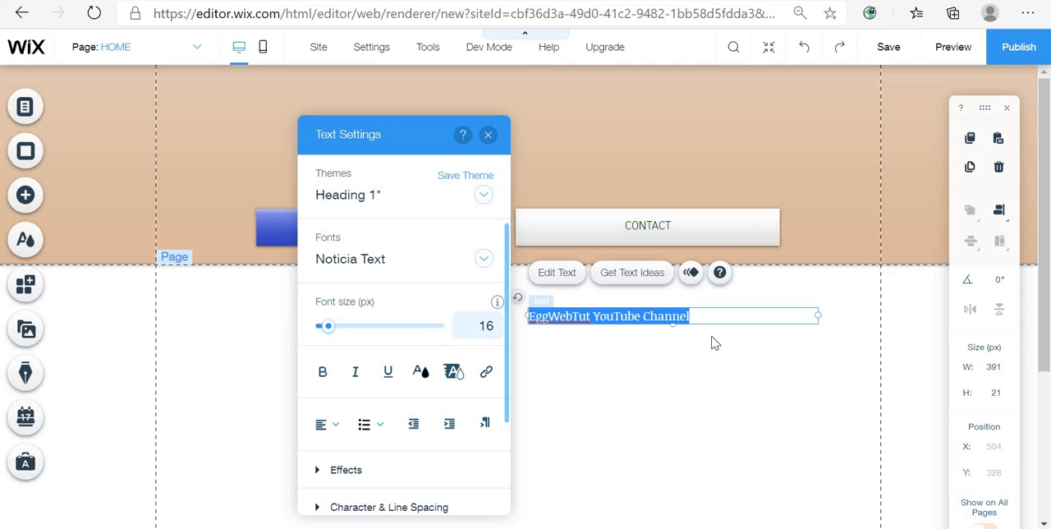
click(801, 316)
click(734, 328)
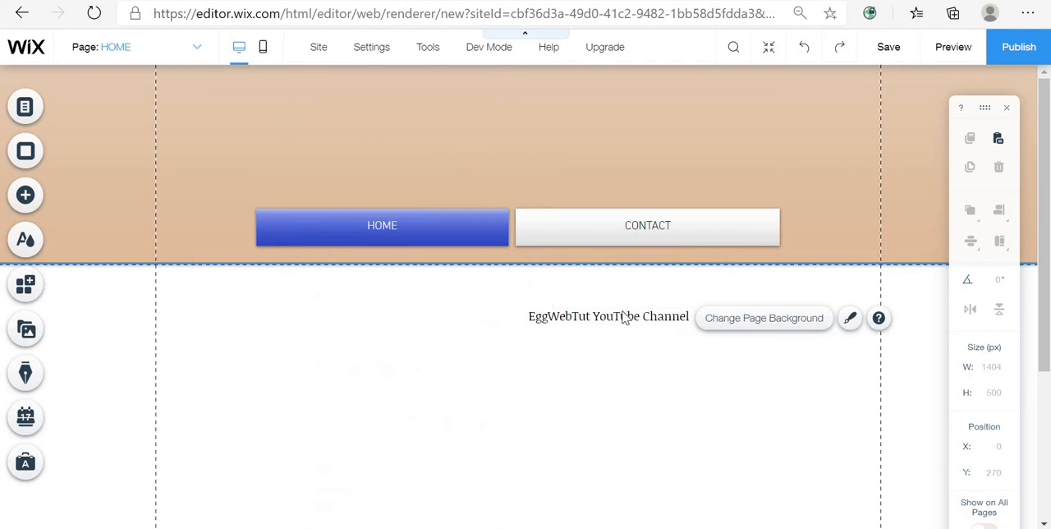
- Move the heading text box up into the header, above the menu, to about X 349, Y 119
click(622, 308)
drag(621, 308, 504, 161)
double_click(535, 161)
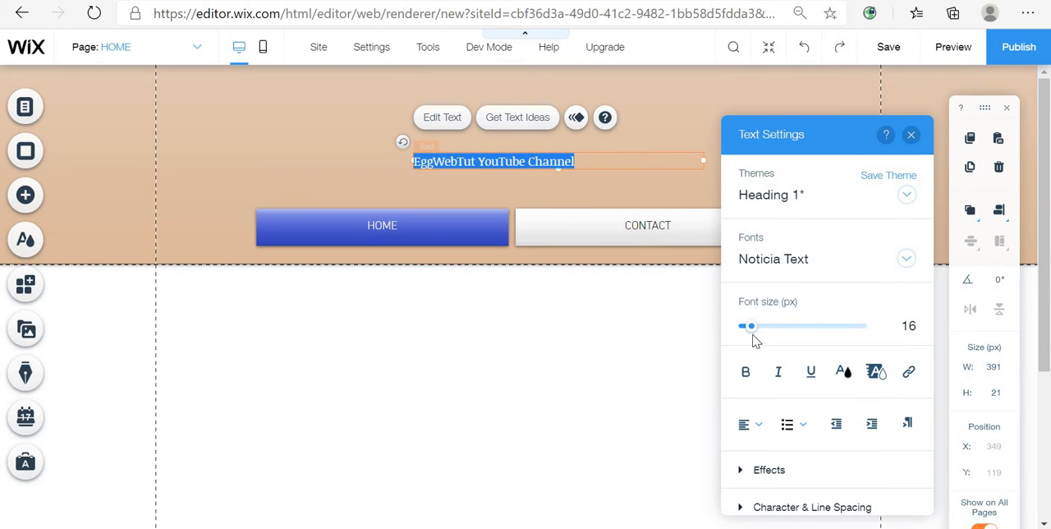
- Center-align the heading text and set its font size to 26 px
click(756, 424)
click(756, 448)
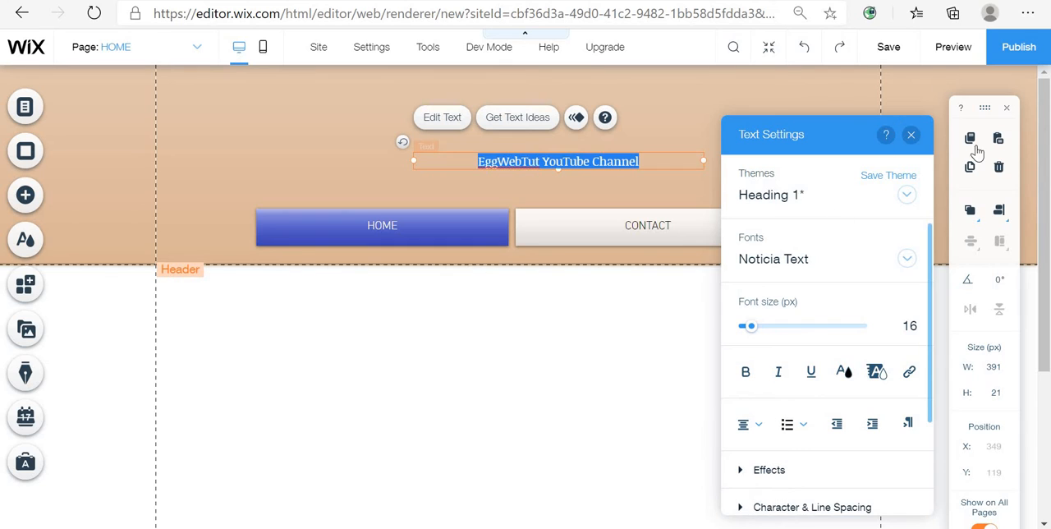
drag(749, 337, 760, 336)
click(911, 142)
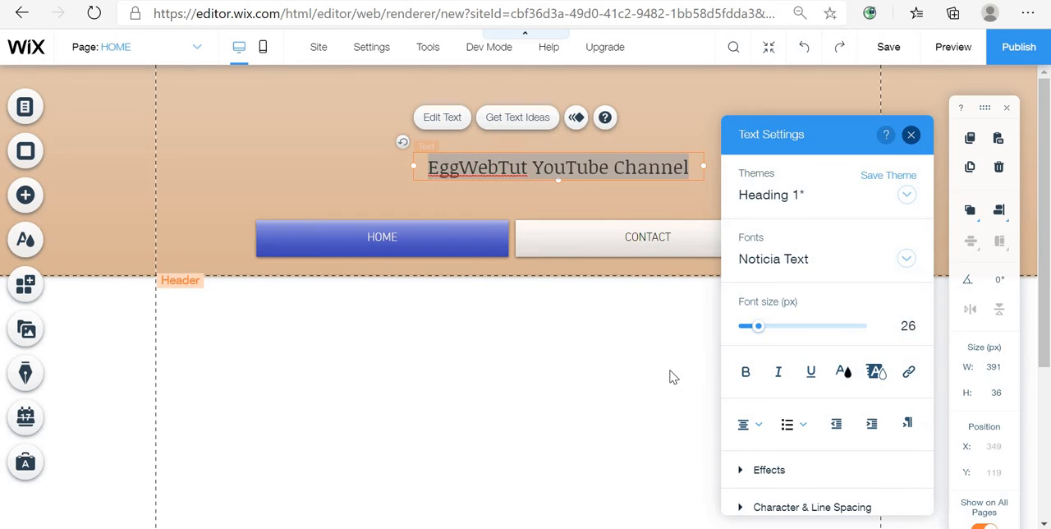
- Reposition the heading to about X 294, Y 124, centered above the menu
click(648, 294)
drag(649, 166, 610, 172)
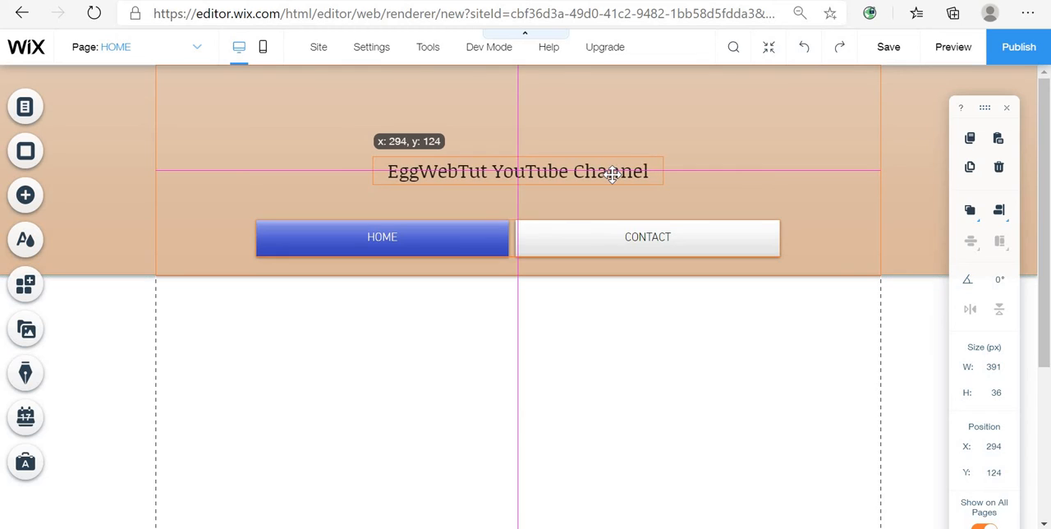
click(634, 388)
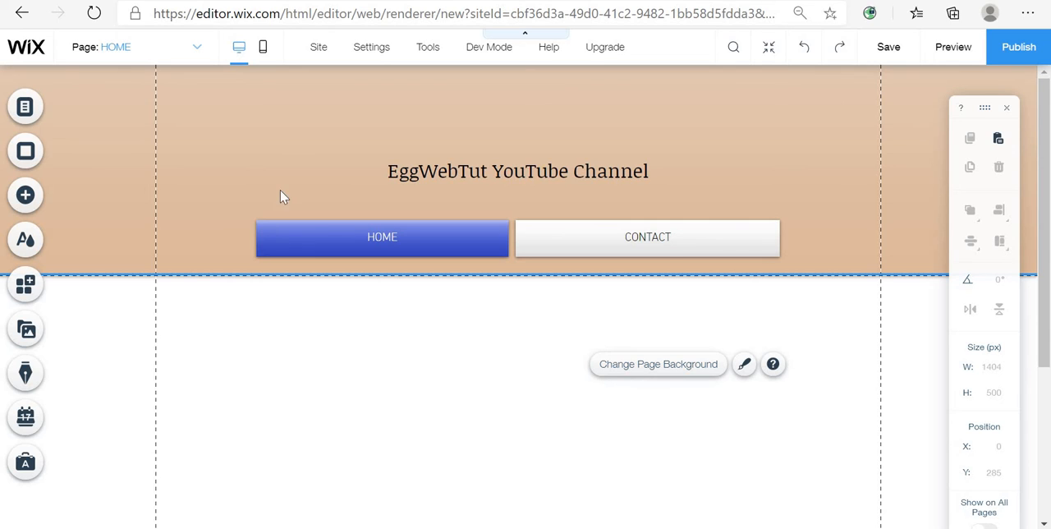
click(26, 202)
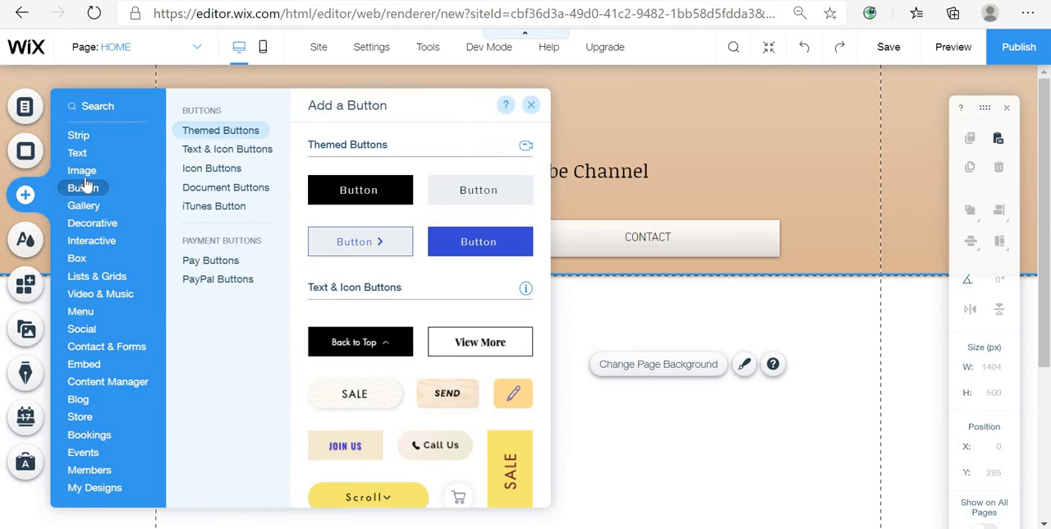
click(82, 170)
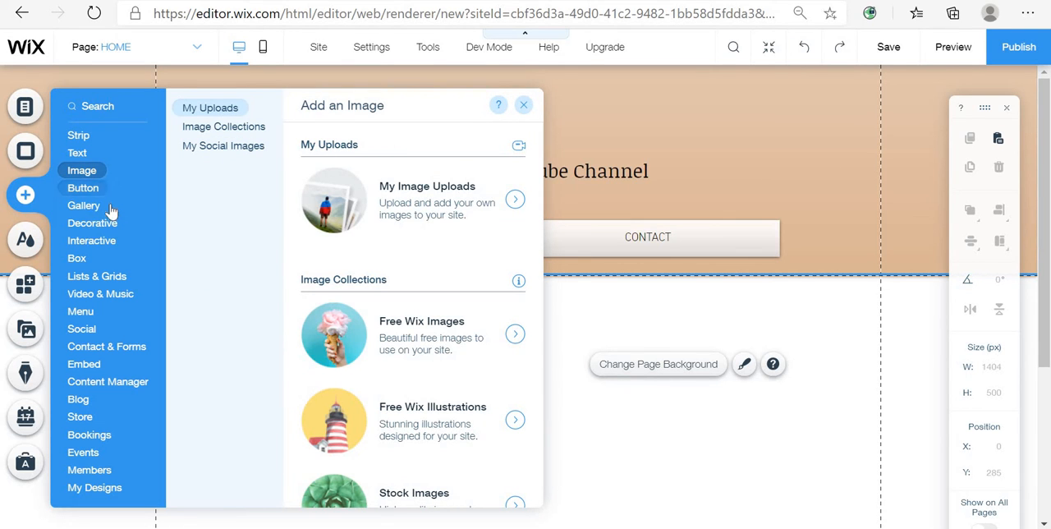
click(80, 155)
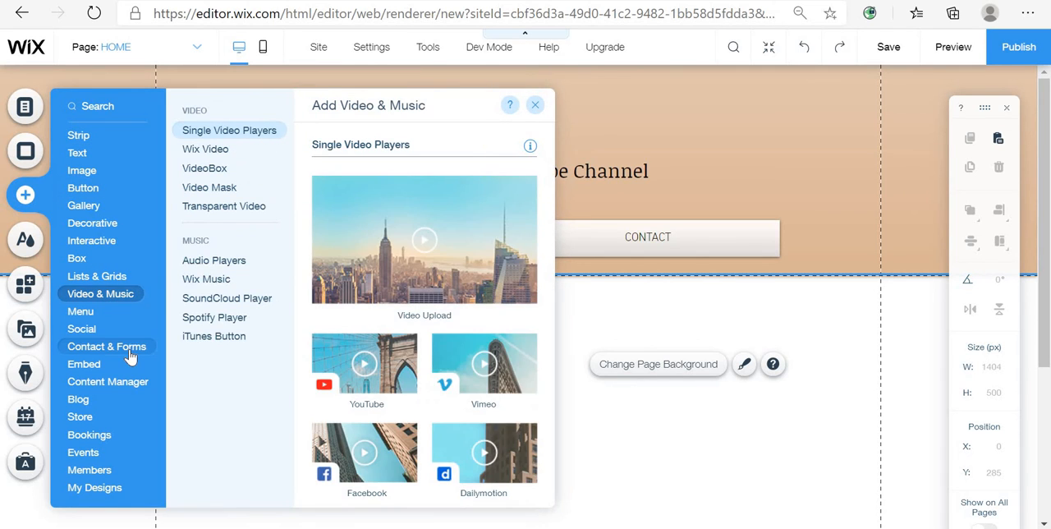
mouse_move(129, 351)
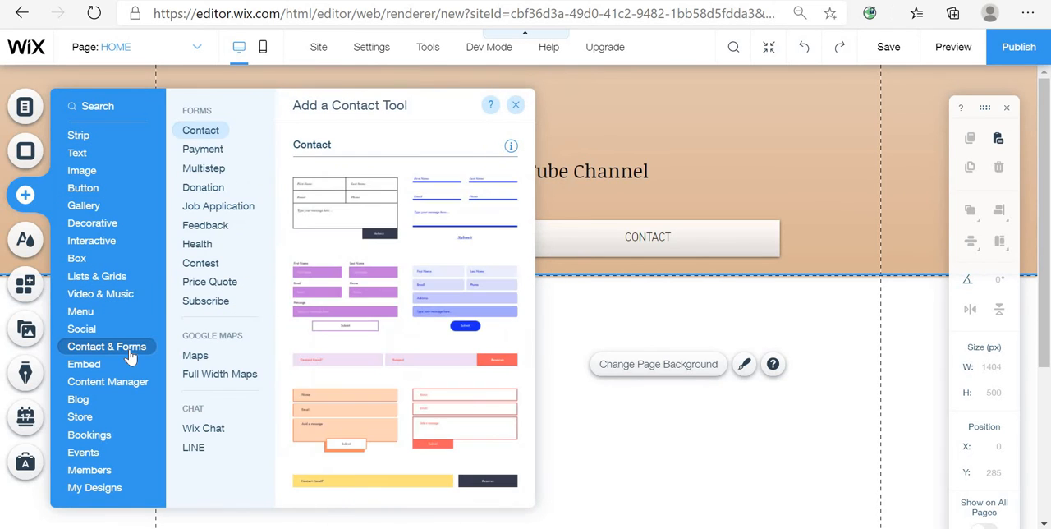
click(516, 104)
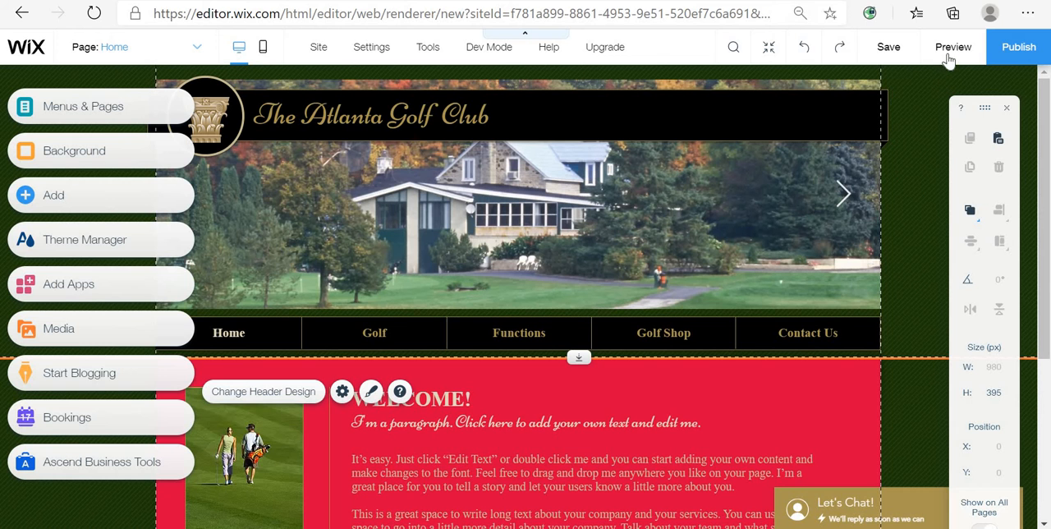
- Copy the column logo image from the Atlanta Golf Club site and paste it into the header, centered above the heading
click(219, 112)
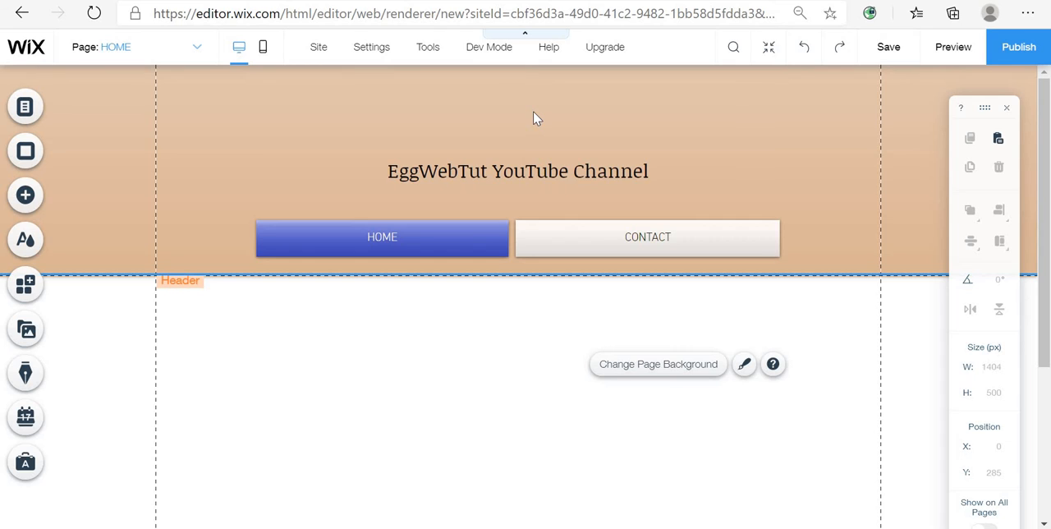
key(ctrl+v)
drag(225, 138, 531, 120)
click(710, 146)
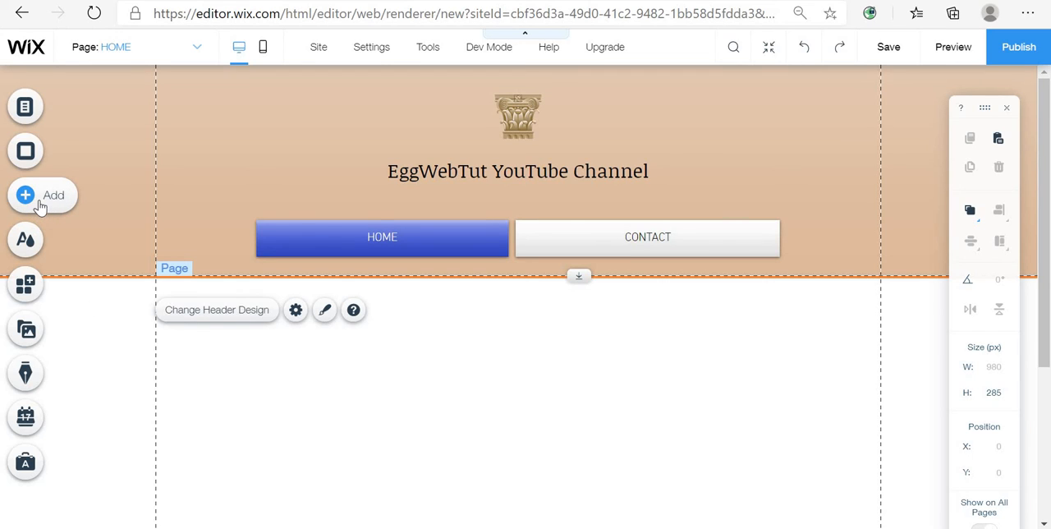
- Open the page background settings and briefly check the apply-to-other-pages options and video background choices
click(487, 371)
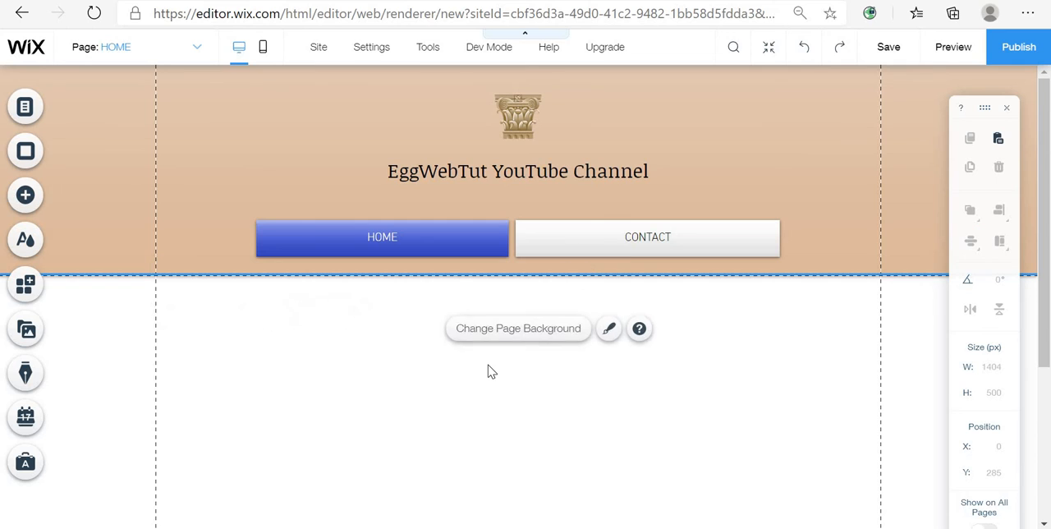
click(533, 328)
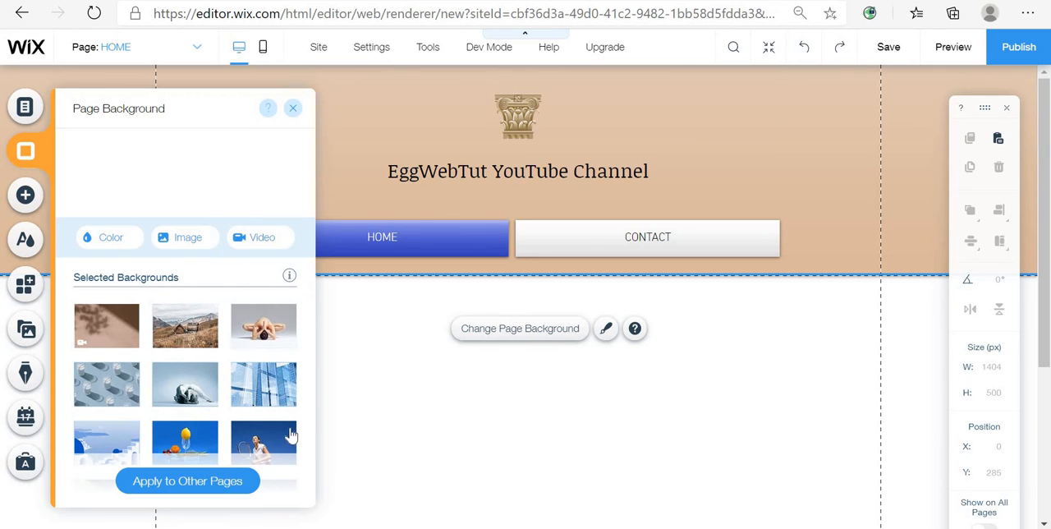
scroll(210, 395, down, 5)
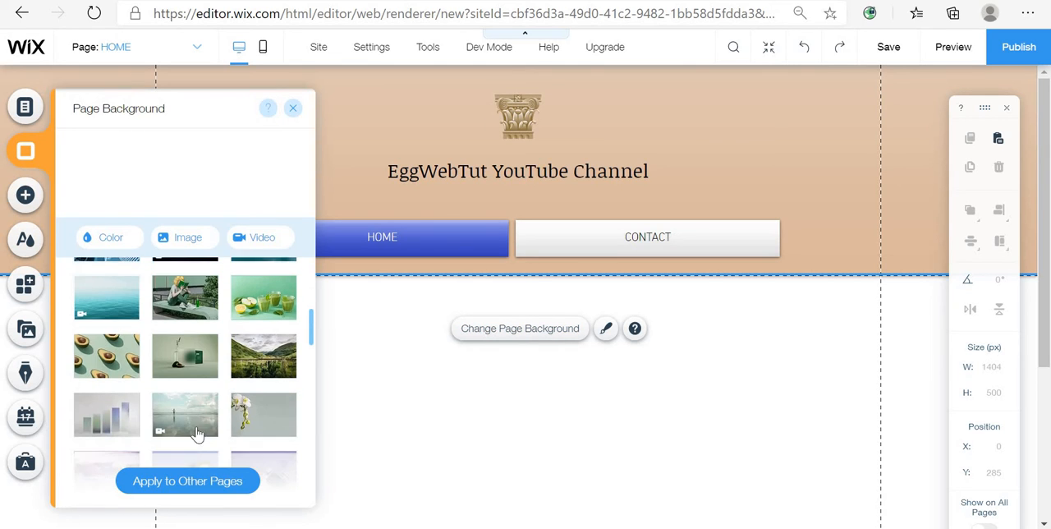
click(233, 490)
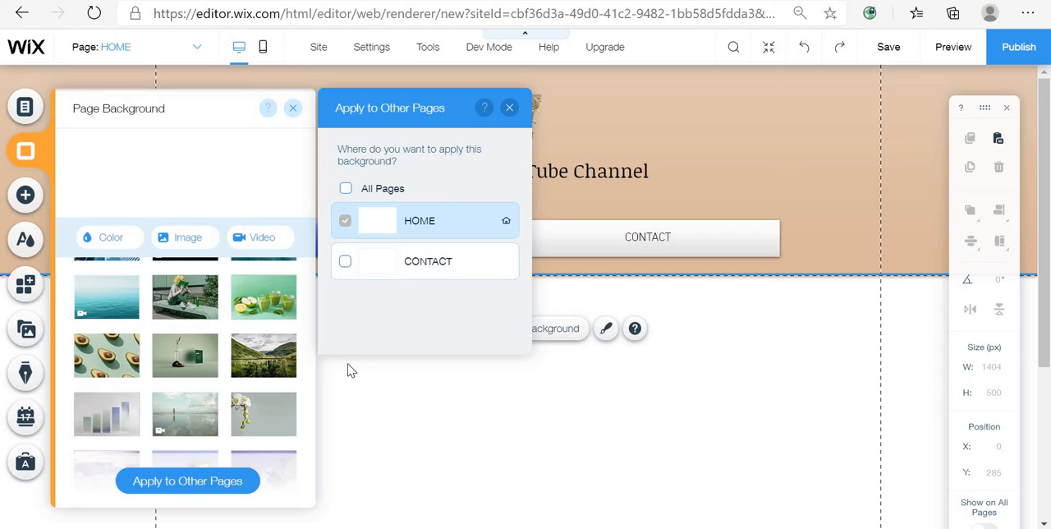
click(509, 107)
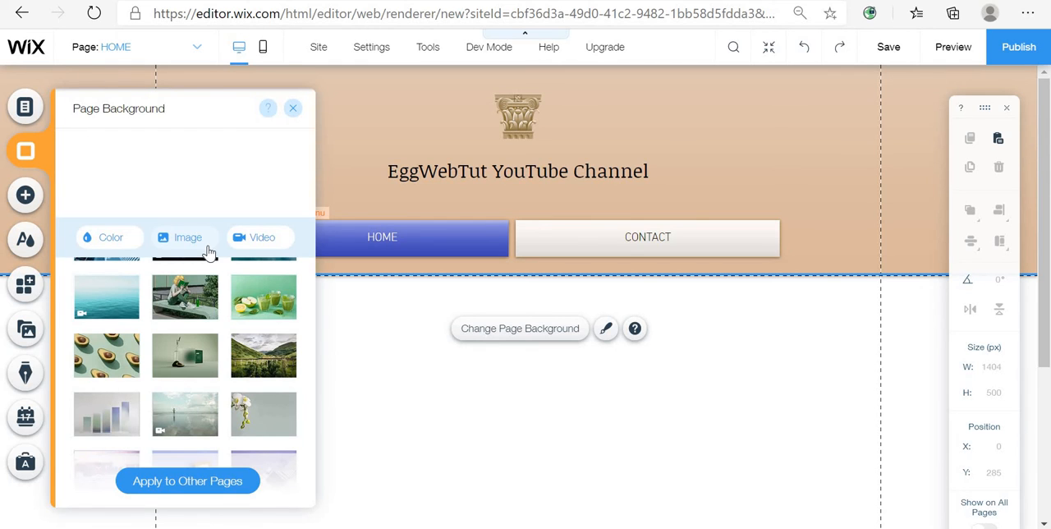
click(265, 238)
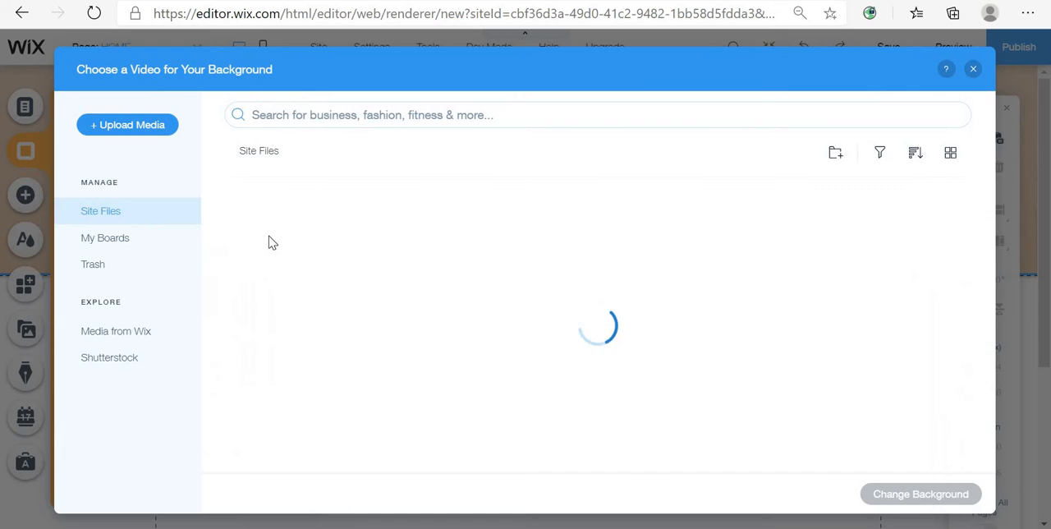
click(973, 69)
- Open the image background chooser and search Media from Wix for Classic images
click(206, 244)
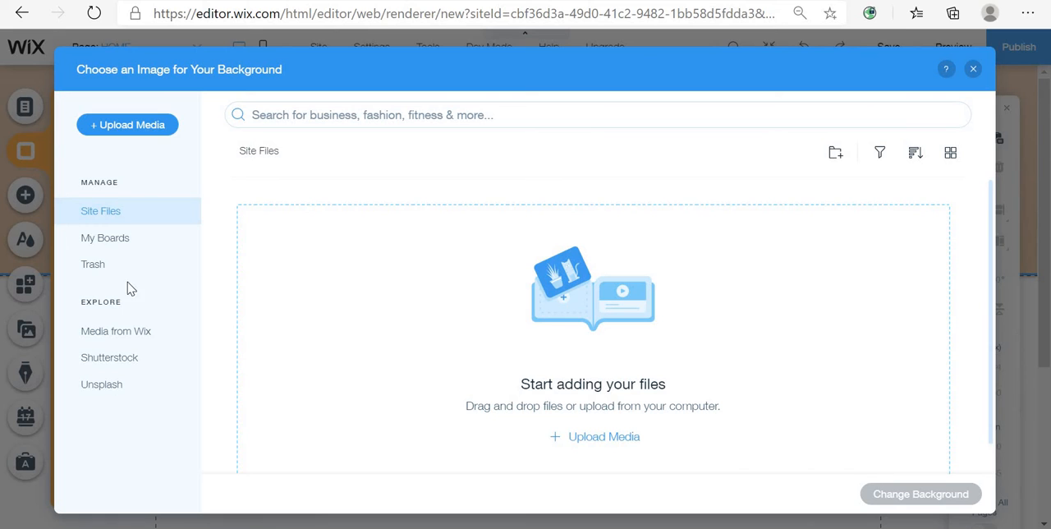
click(168, 325)
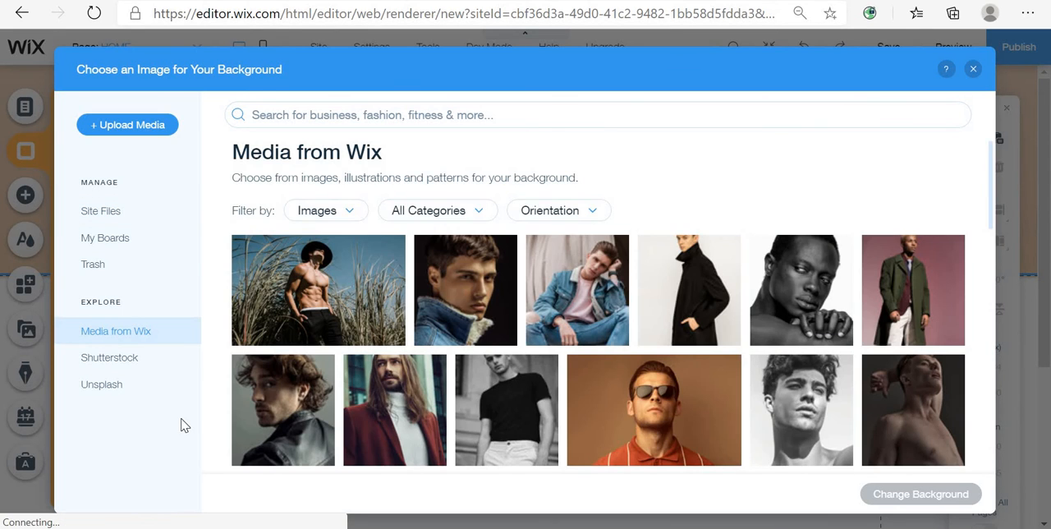
click(523, 115)
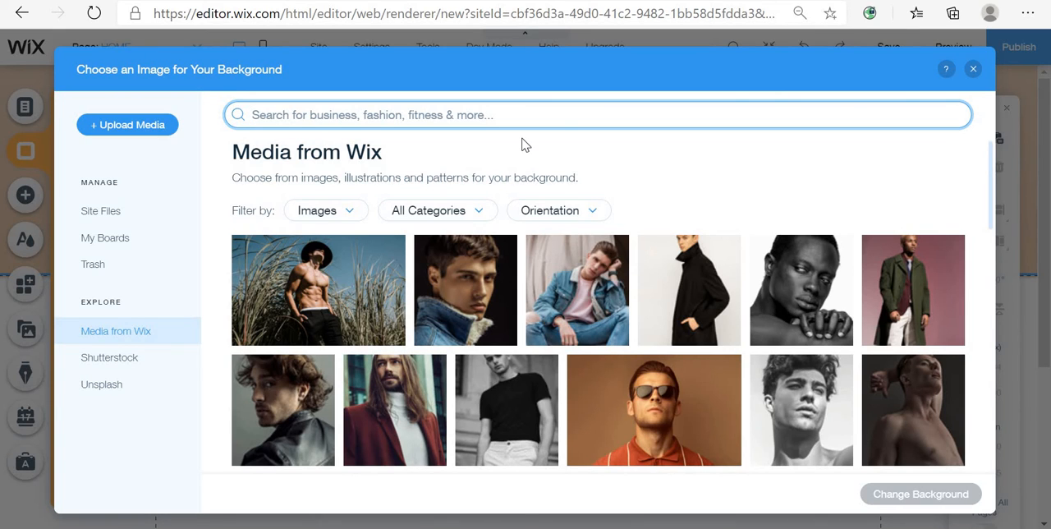
text(c)
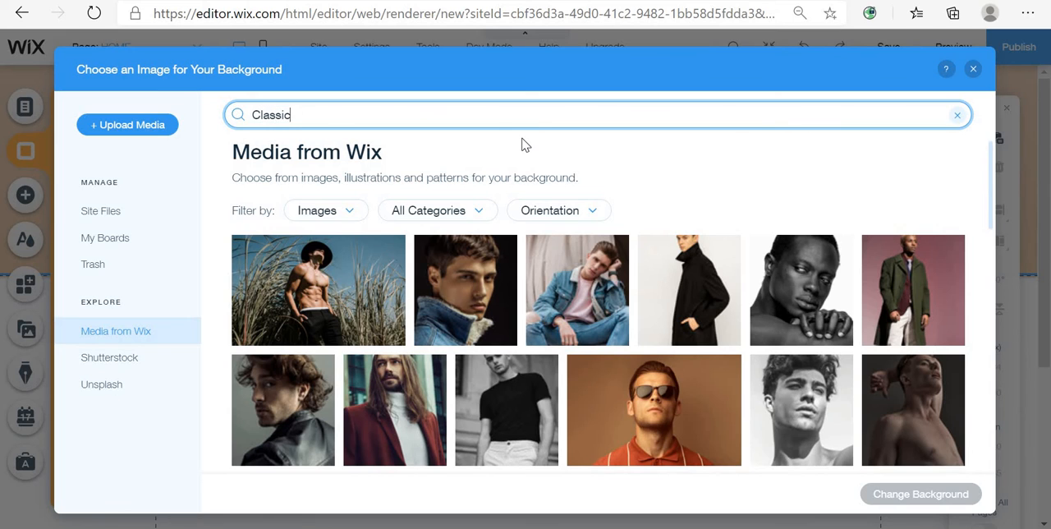
key(Return)
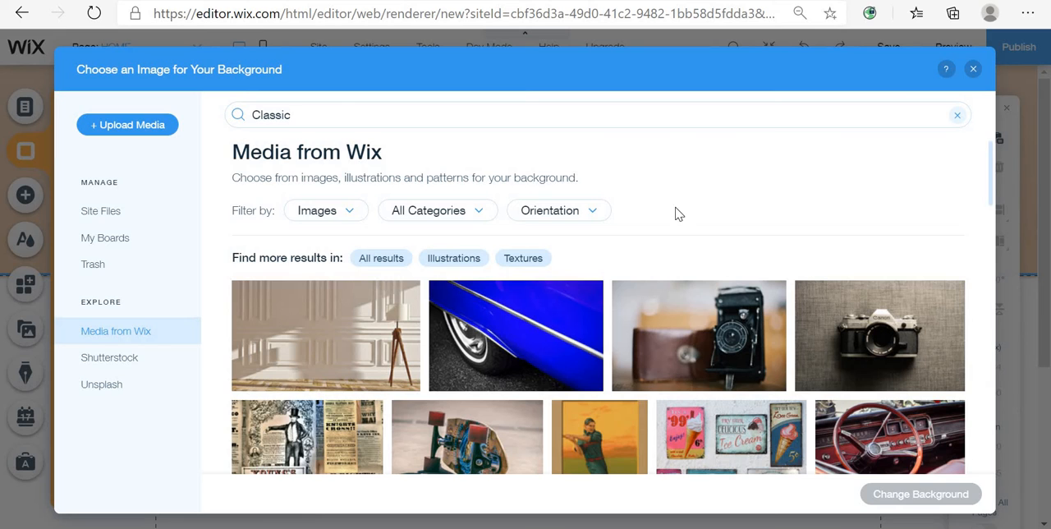
- Scroll through the Classic image results to look for a suitable background
scroll(679, 214, down, 3)
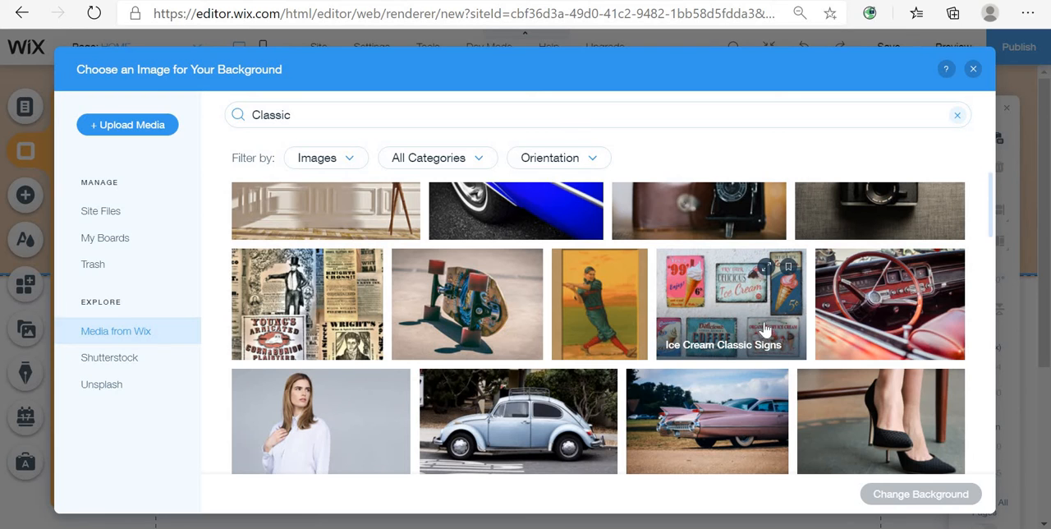
scroll(650, 402, down, 3)
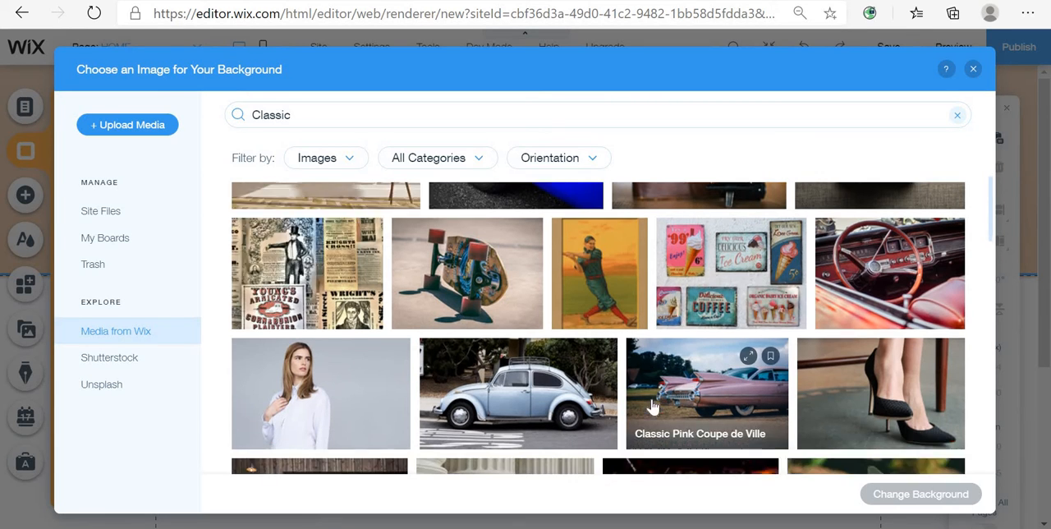
scroll(655, 406, down, 3)
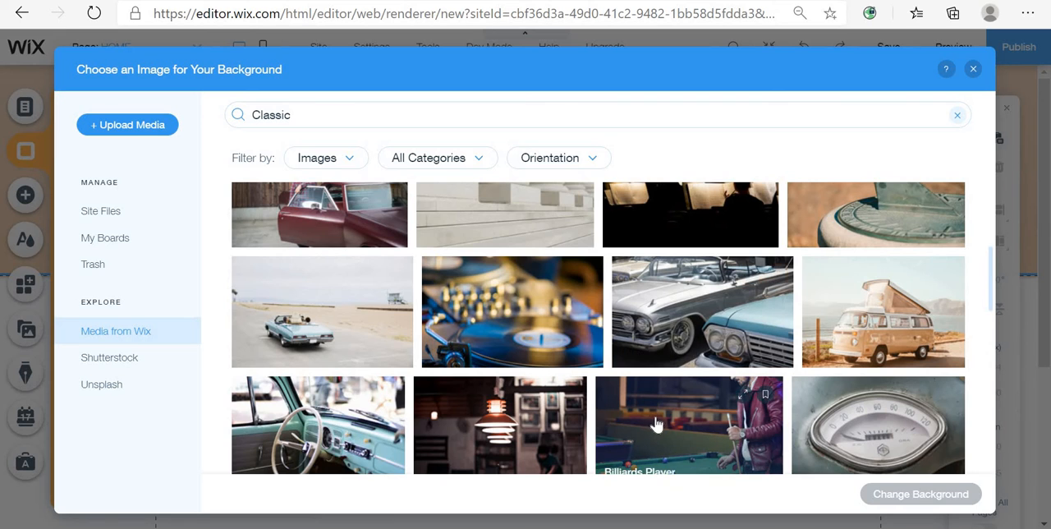
scroll(687, 406, up, 1)
scroll(687, 406, up, 2)
scroll(694, 423, down, 5)
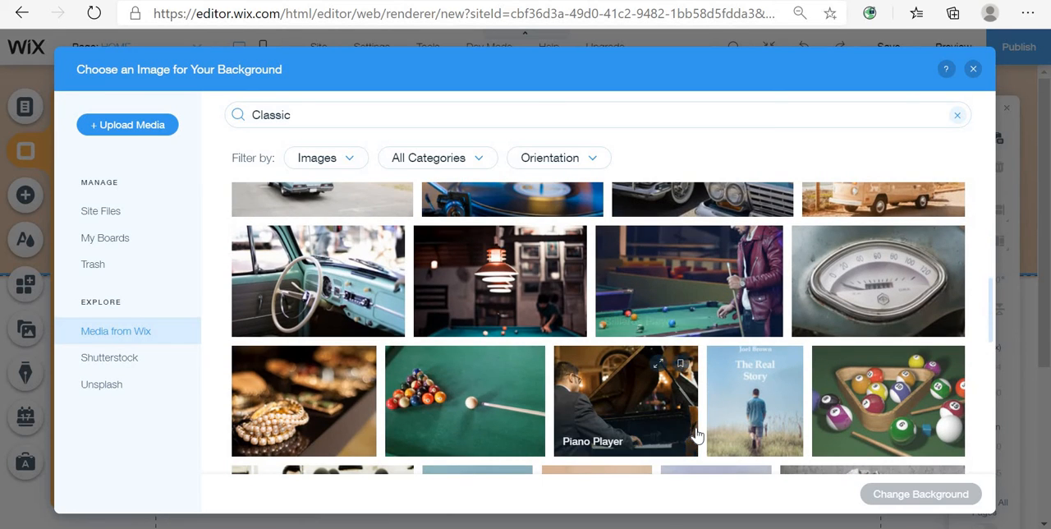
scroll(696, 435, down, 3)
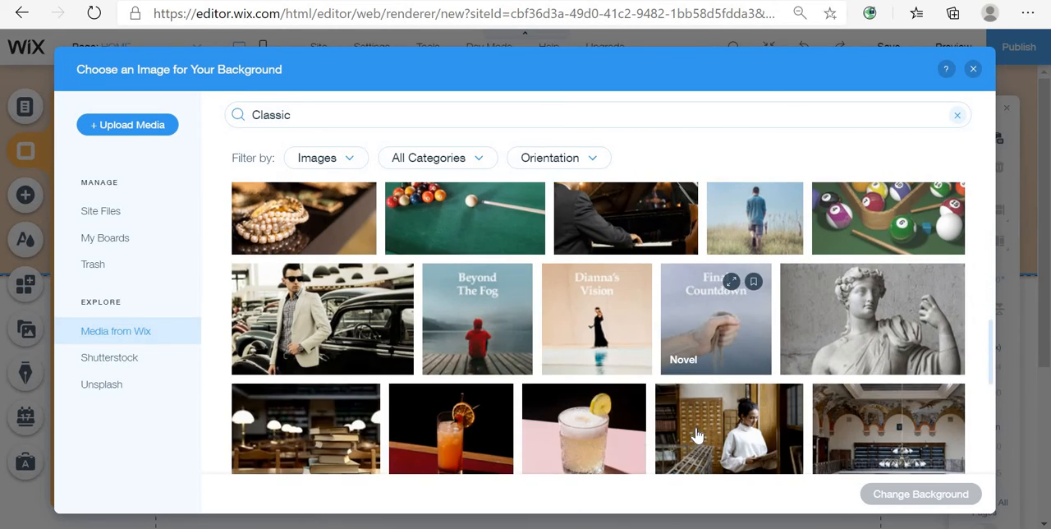
scroll(696, 436, up, 1)
scroll(696, 435, down, 5)
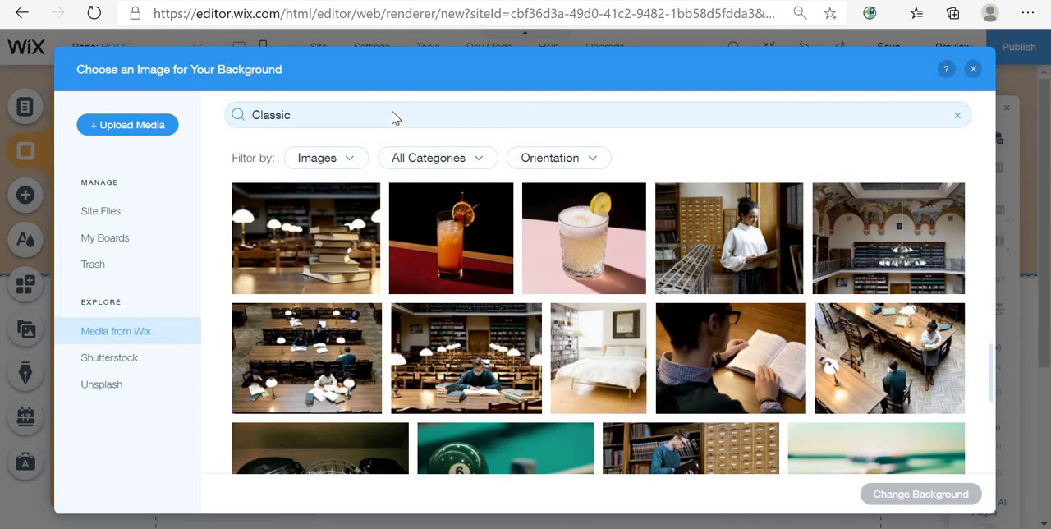
- Search the media for Sky and set the blue cloudy sky image as the page background
click(268, 123)
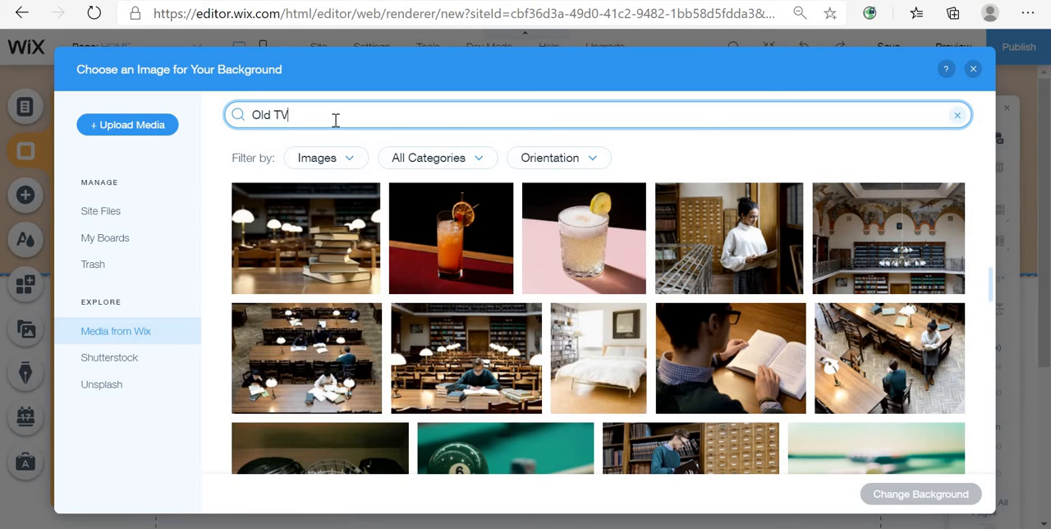
key(Return)
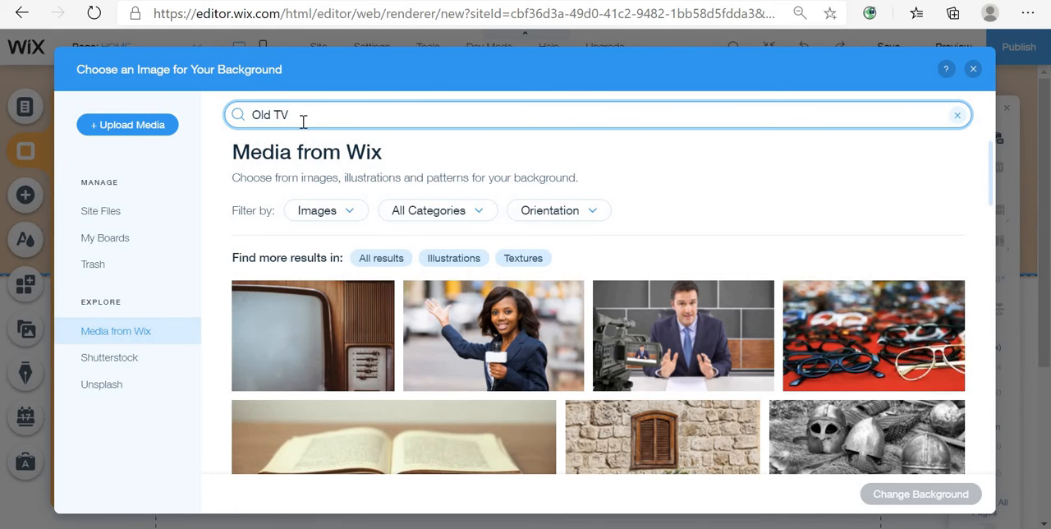
key(BackSpace)
key(BackSpace)
key(BackSpace)
text(Sky)
key(Return)
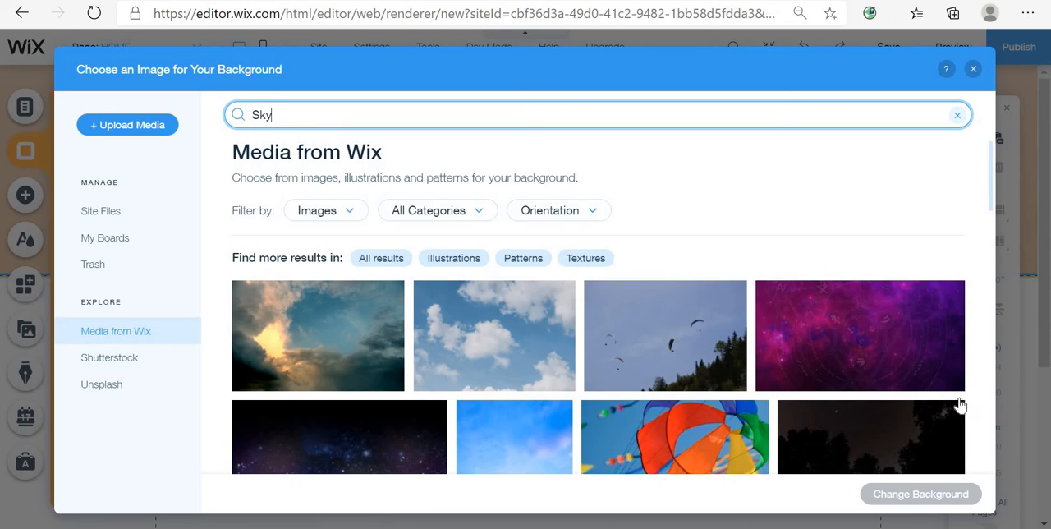
click(501, 344)
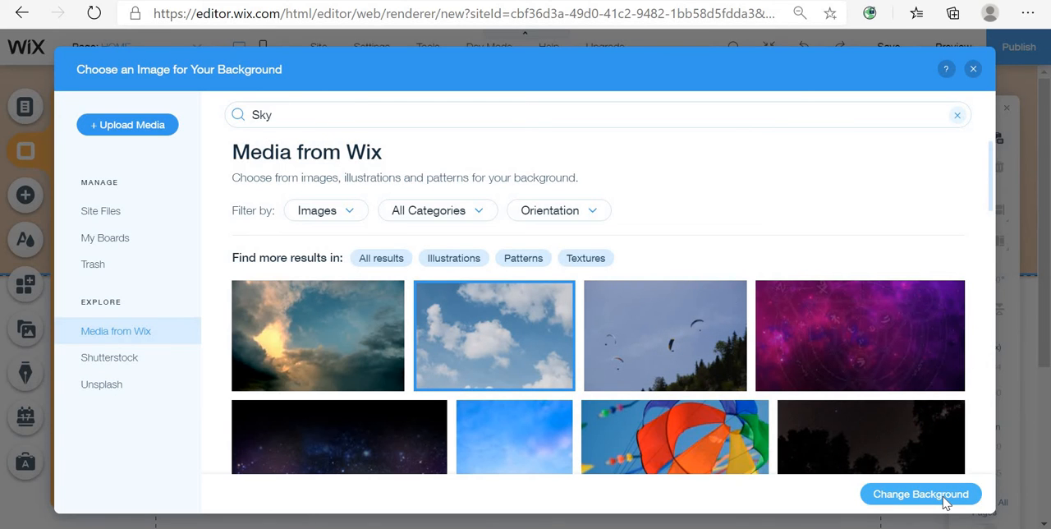
click(944, 497)
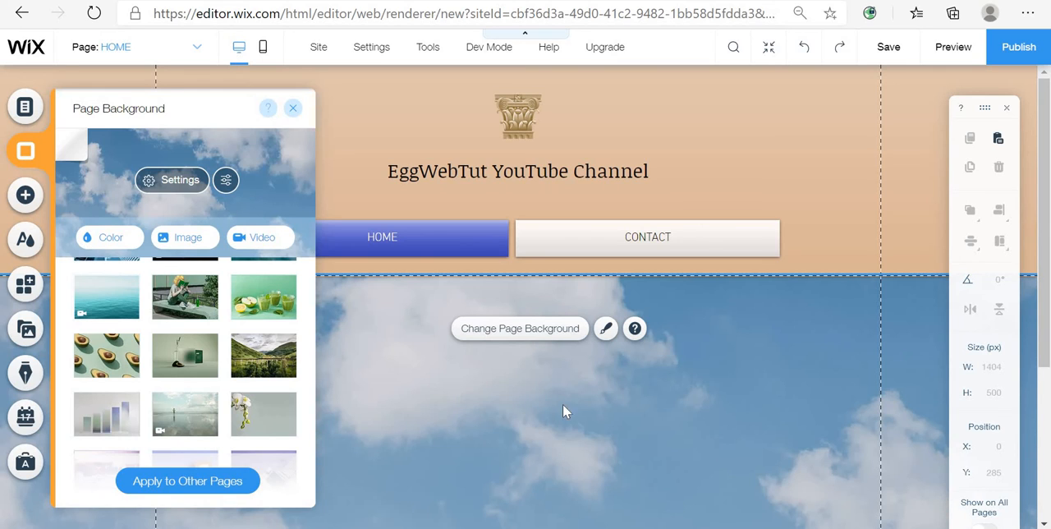
- Browse the Strip templates in the Add elements panel, from About down to Classic
click(34, 193)
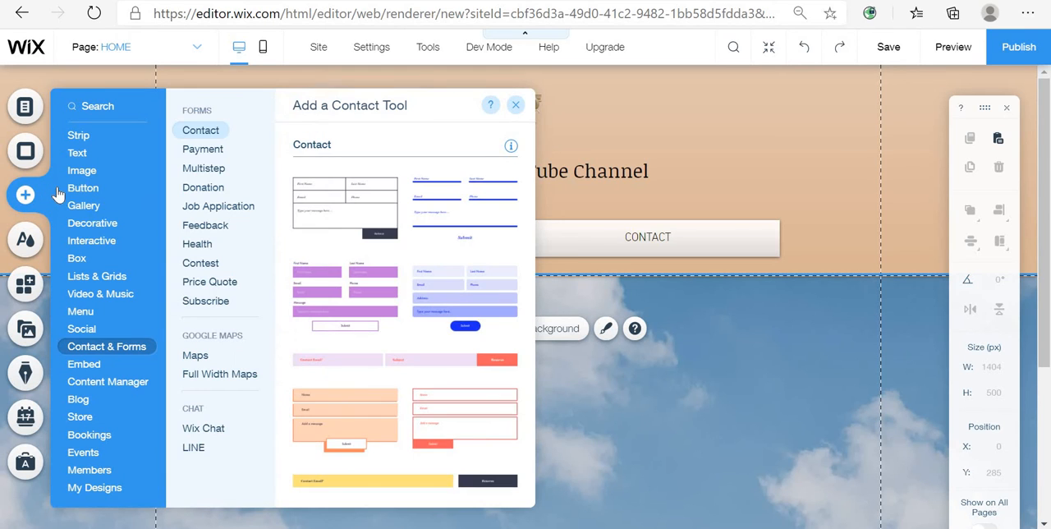
mouse_move(82, 155)
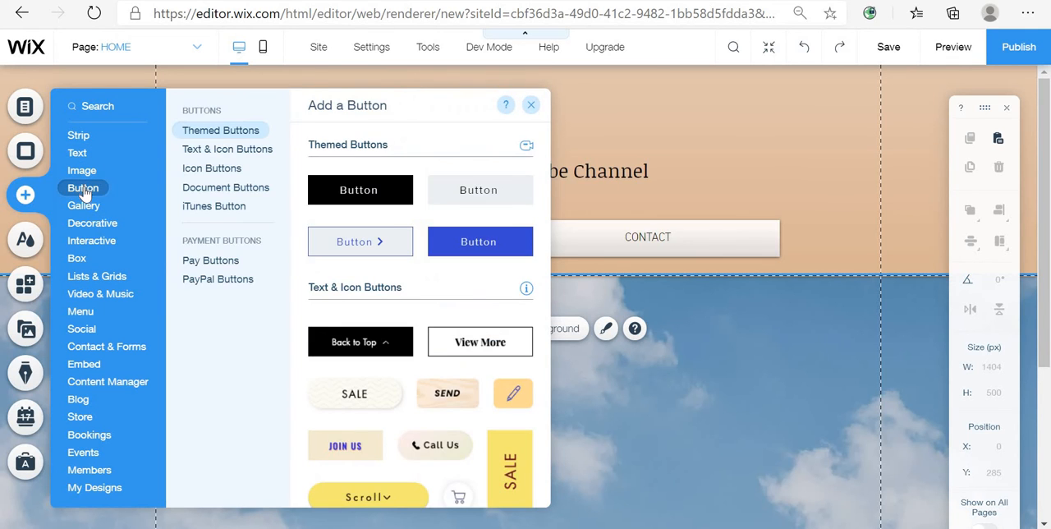
mouse_move(102, 234)
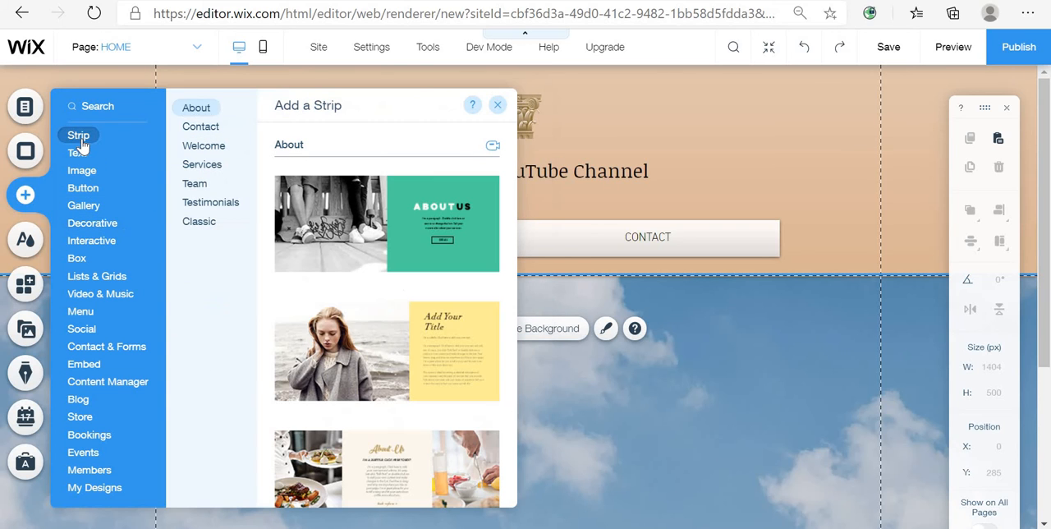
scroll(362, 337, down, 10)
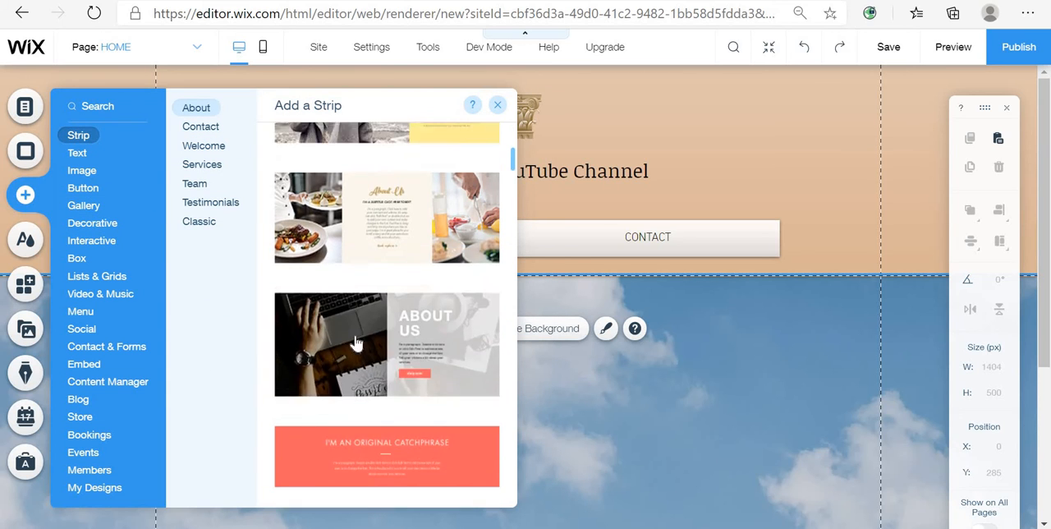
scroll(352, 369, down, 3)
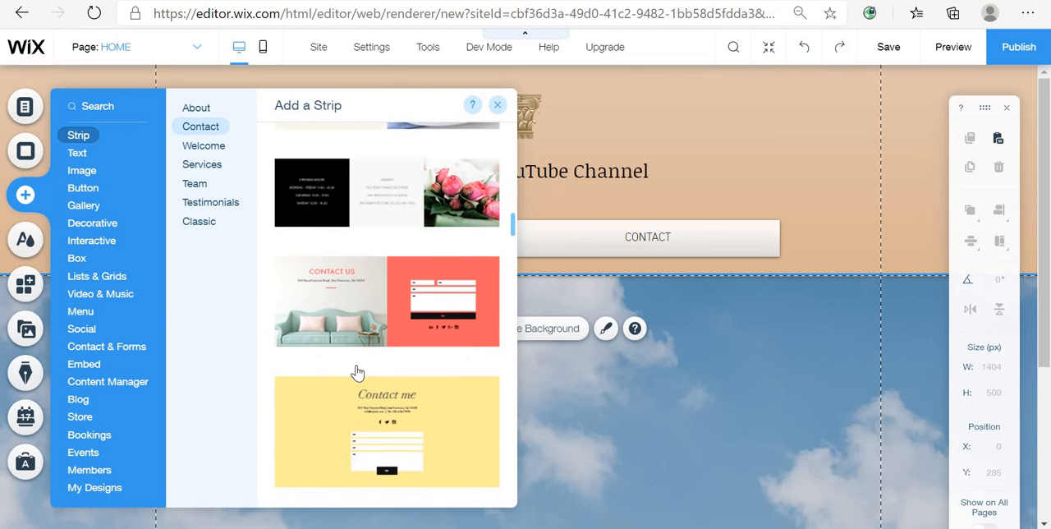
scroll(356, 375, up, 2)
scroll(358, 380, down, 2)
scroll(358, 380, down, 10)
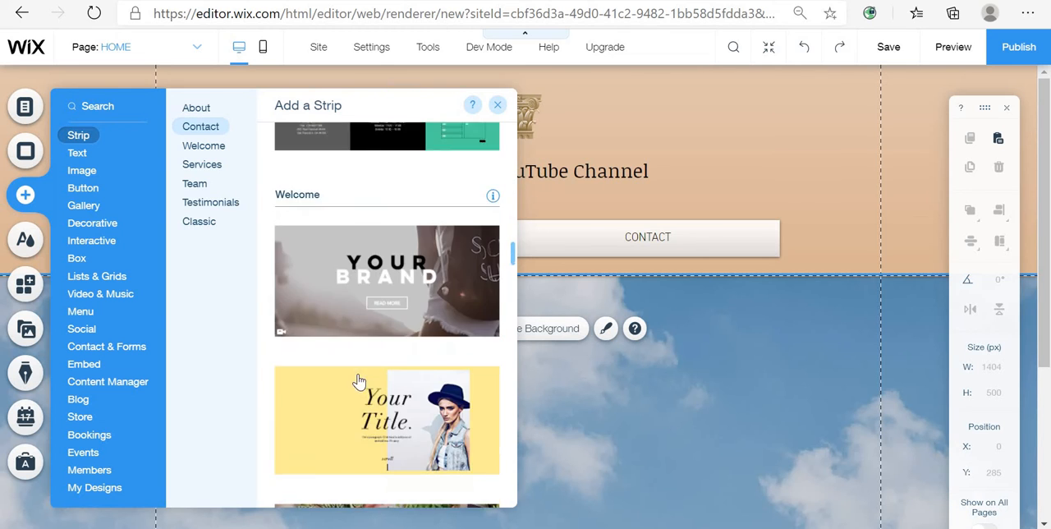
scroll(365, 413, down, 10)
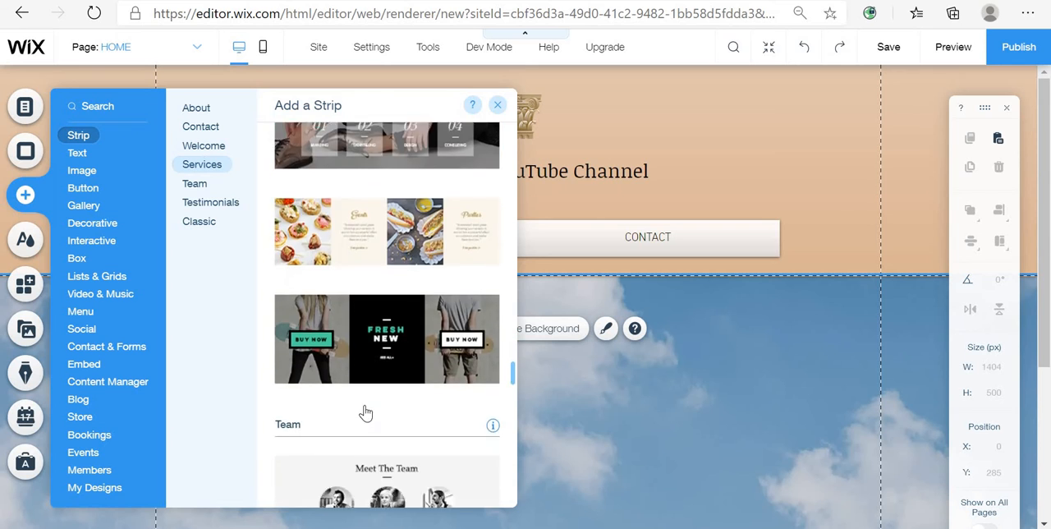
scroll(367, 415, down, 2)
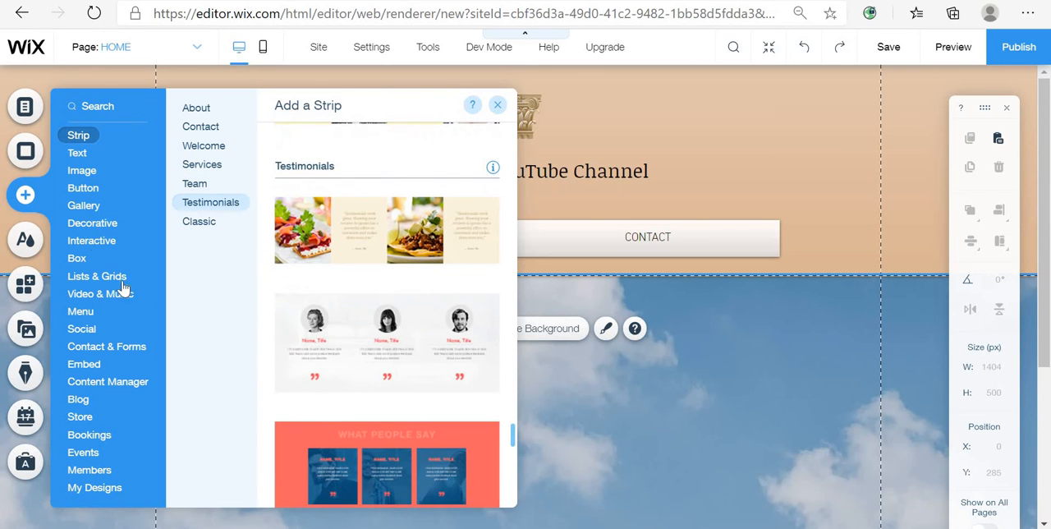
click(87, 172)
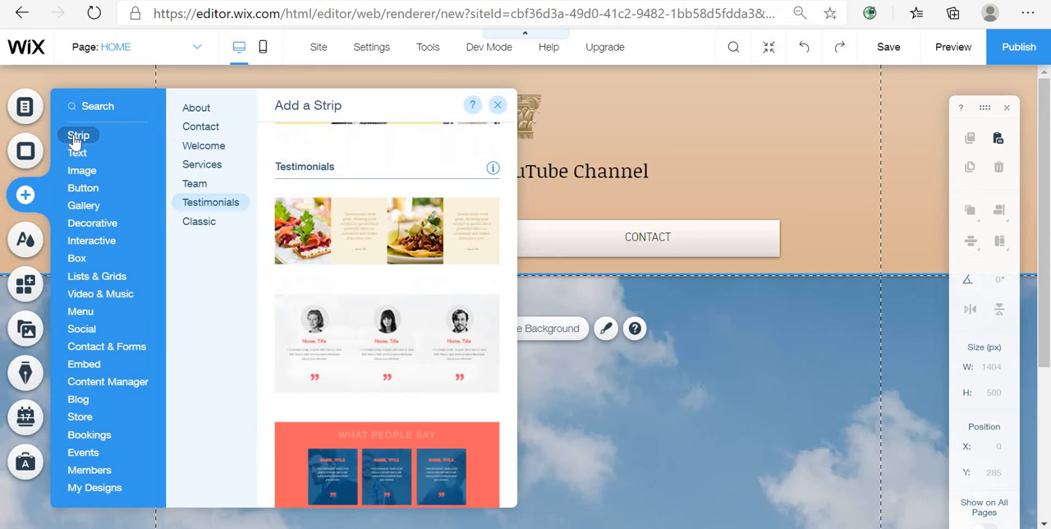
scroll(411, 370, down, 3)
scroll(406, 394, down, 5)
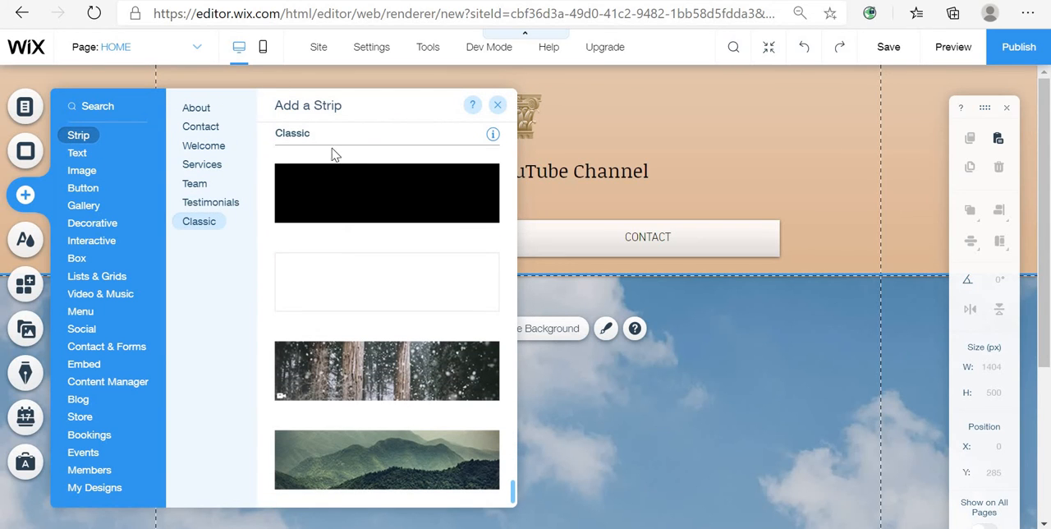
drag(345, 183, 247, 231)
- Add a black themed box to the page, about 568 × 240 px at X 480, Y 259
click(83, 188)
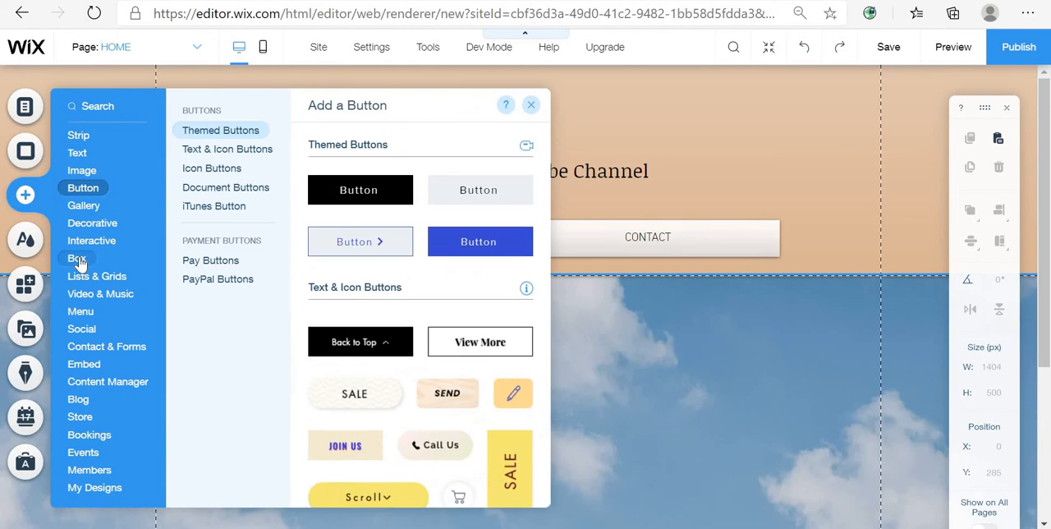
click(78, 259)
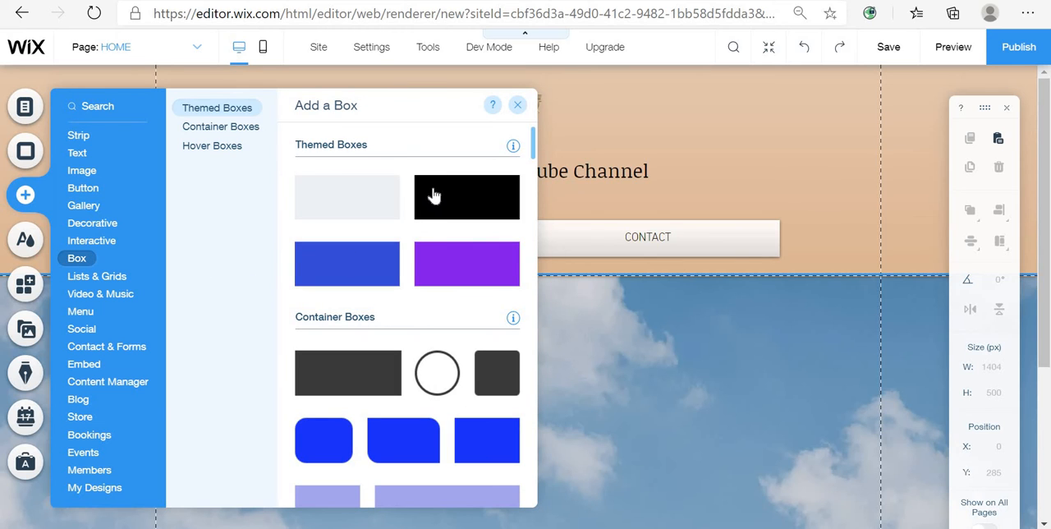
drag(433, 195, 566, 329)
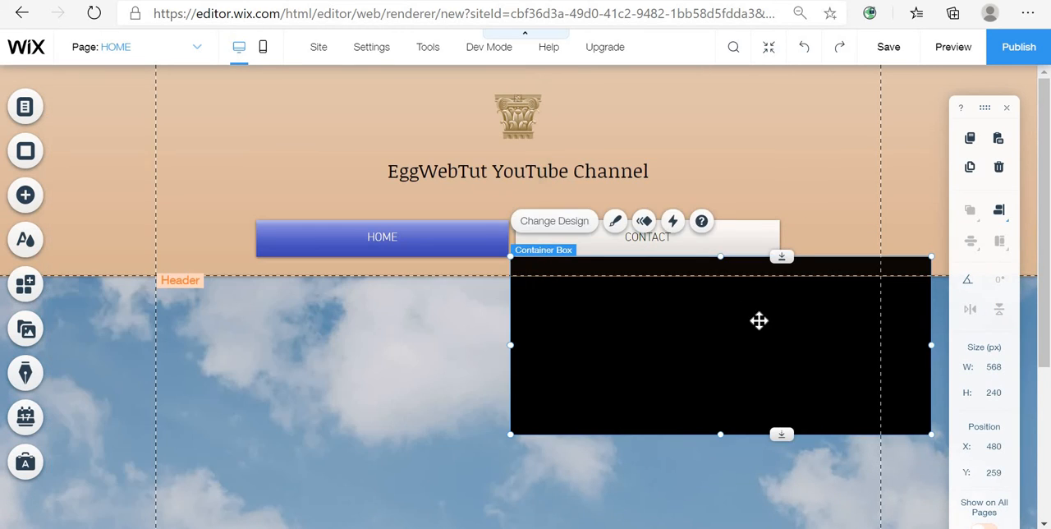
- Move and resize the black box to about 708 × 297 px at X 136, Y 298
drag(759, 320, 411, 337)
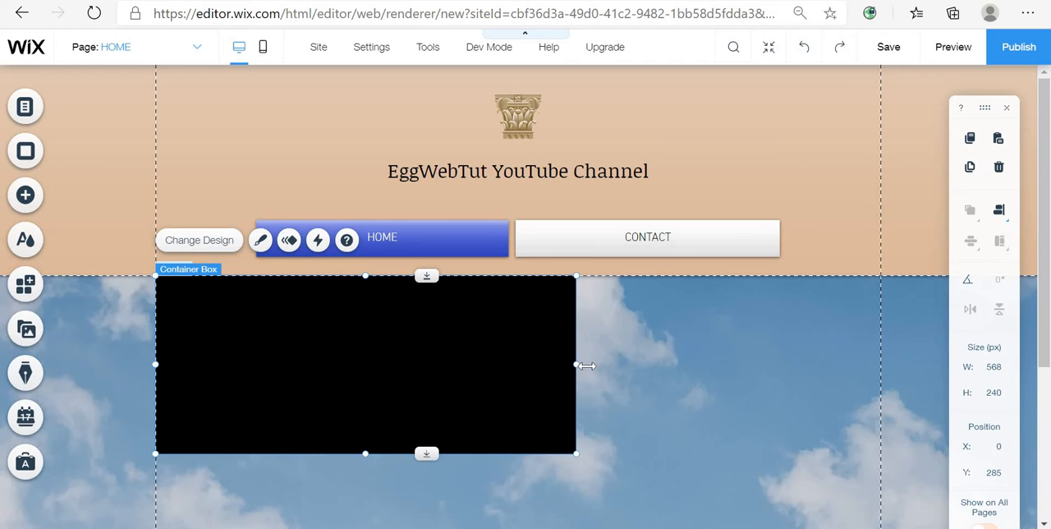
drag(585, 366, 784, 384)
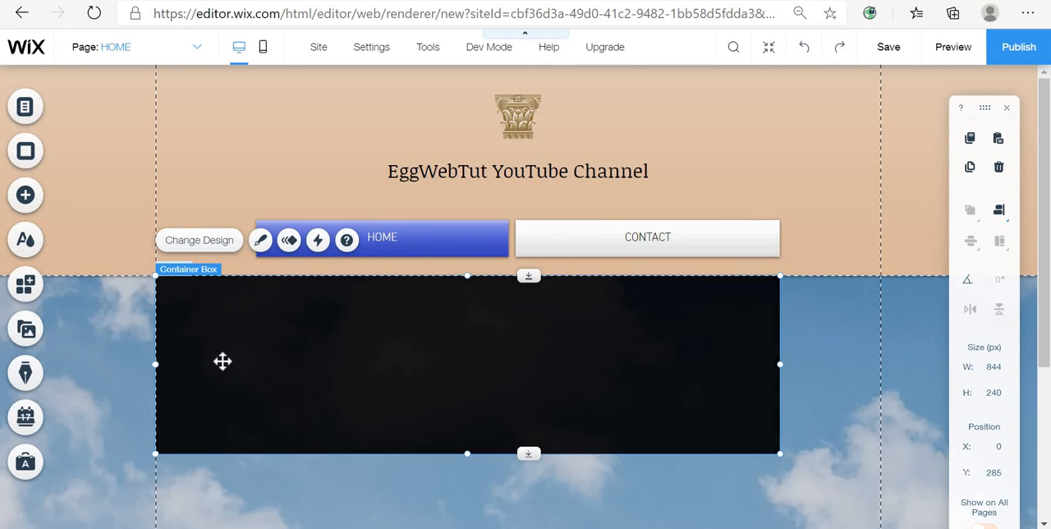
drag(156, 363, 258, 358)
drag(517, 452, 518, 495)
scroll(486, 461, down, 3)
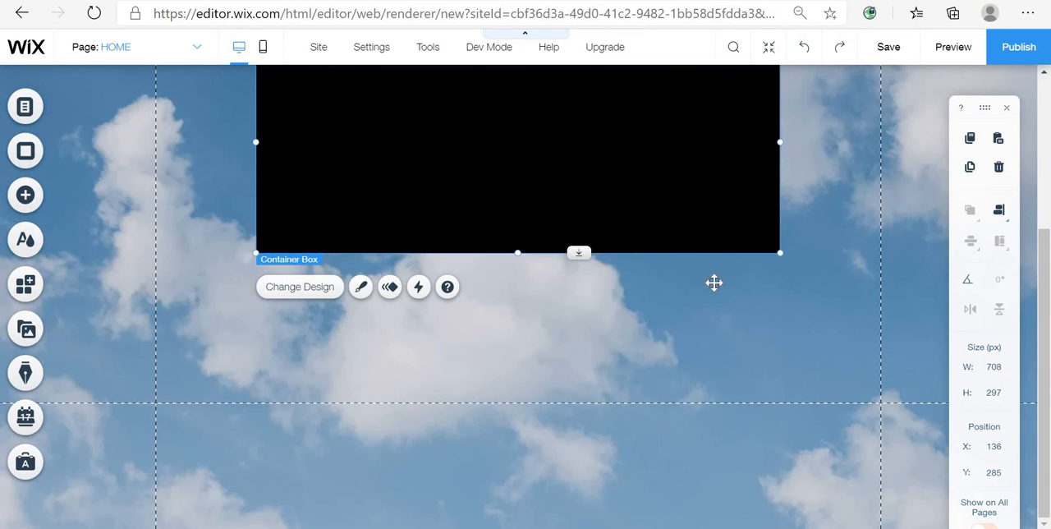
scroll(713, 281, up, 3)
mouse_move(605, 370)
mouse_down()
mouse_move(605, 389)
mouse_move(608, 368)
mouse_up()
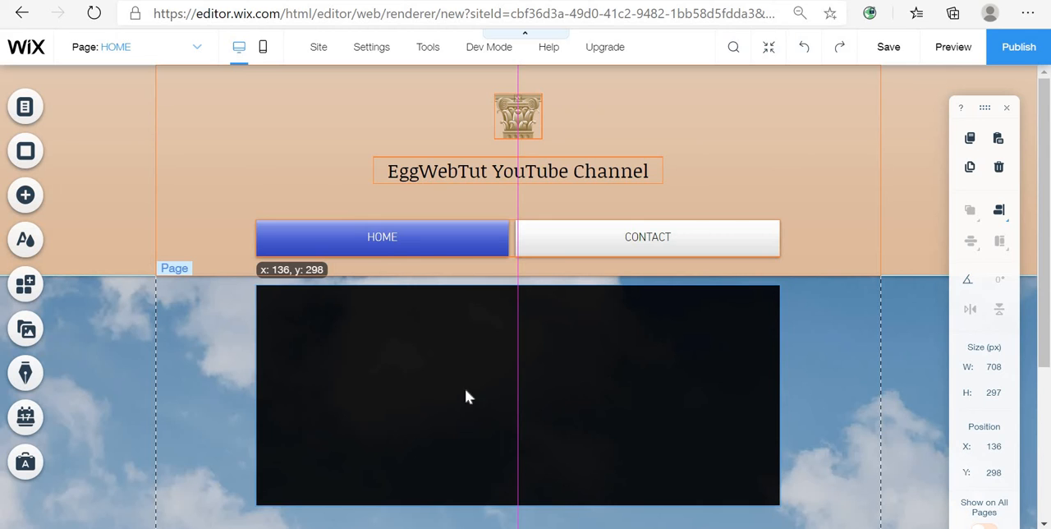
- Stretch the box's height to about 605 px
drag(465, 397, 465, 397)
click(182, 405)
scroll(511, 273, down, 3)
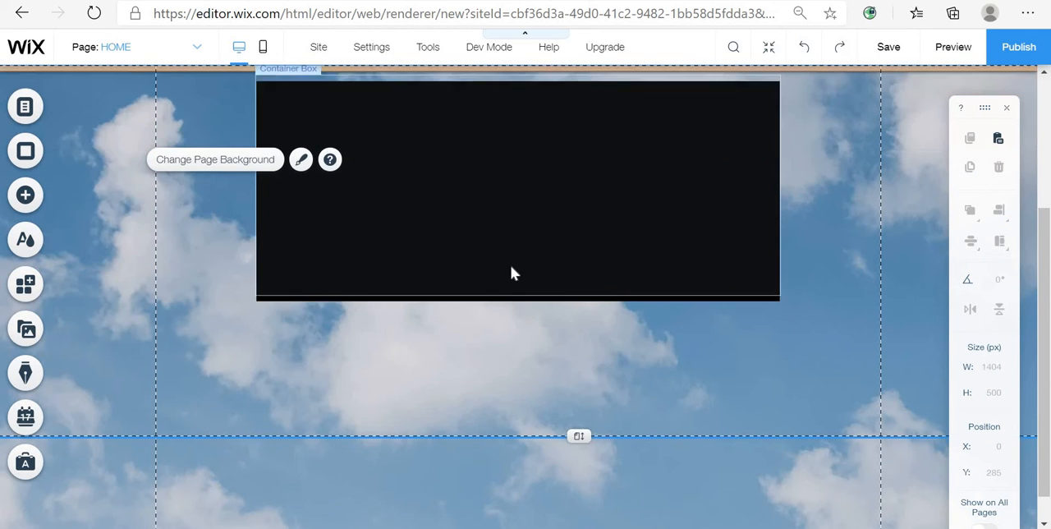
click(512, 264)
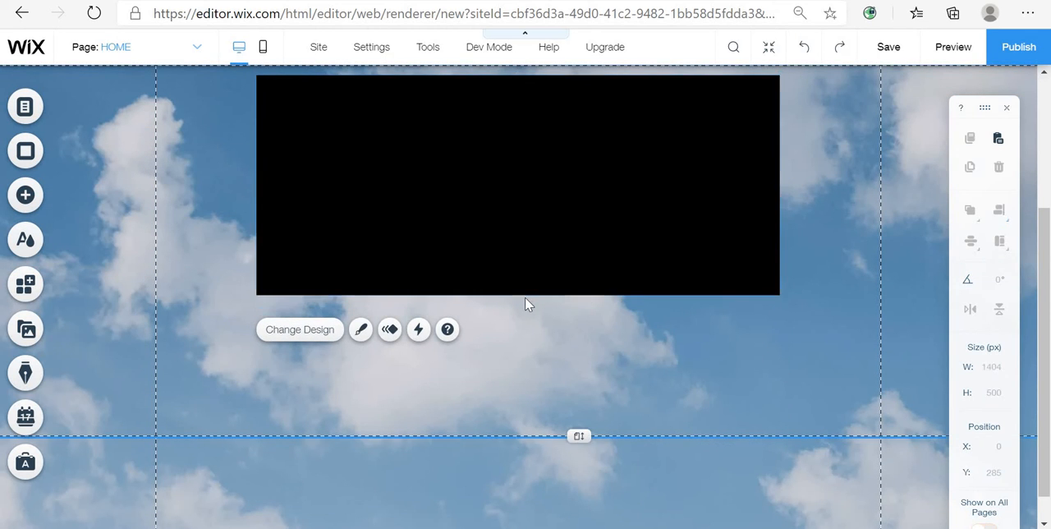
click(526, 304)
click(448, 286)
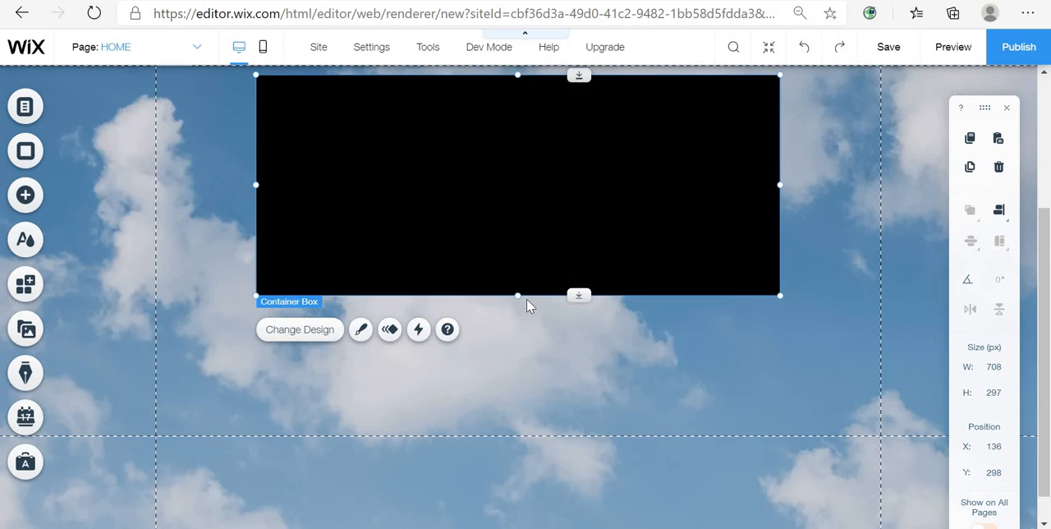
drag(517, 296, 512, 514)
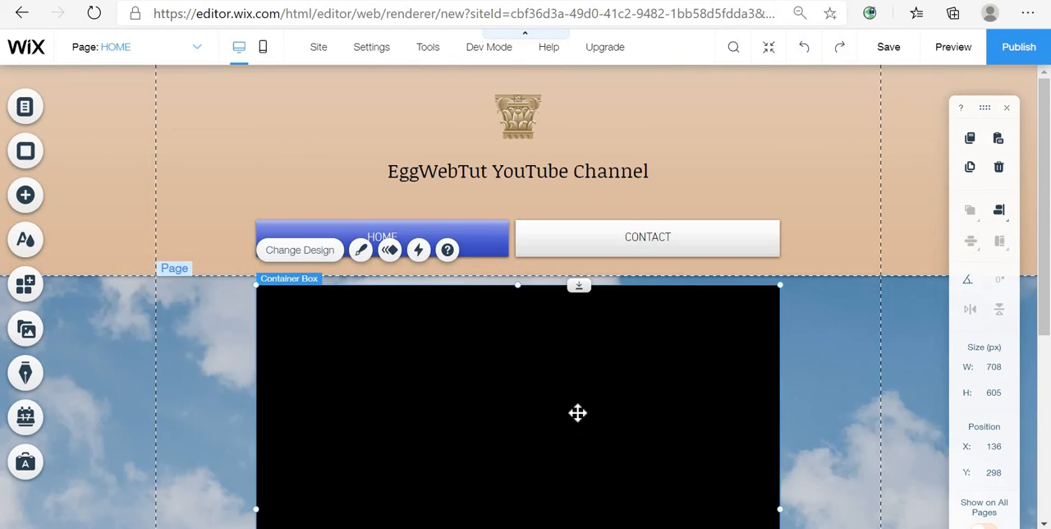
- Customize the box fill with a new light beige colour #E8DACF and close the design panel
click(361, 251)
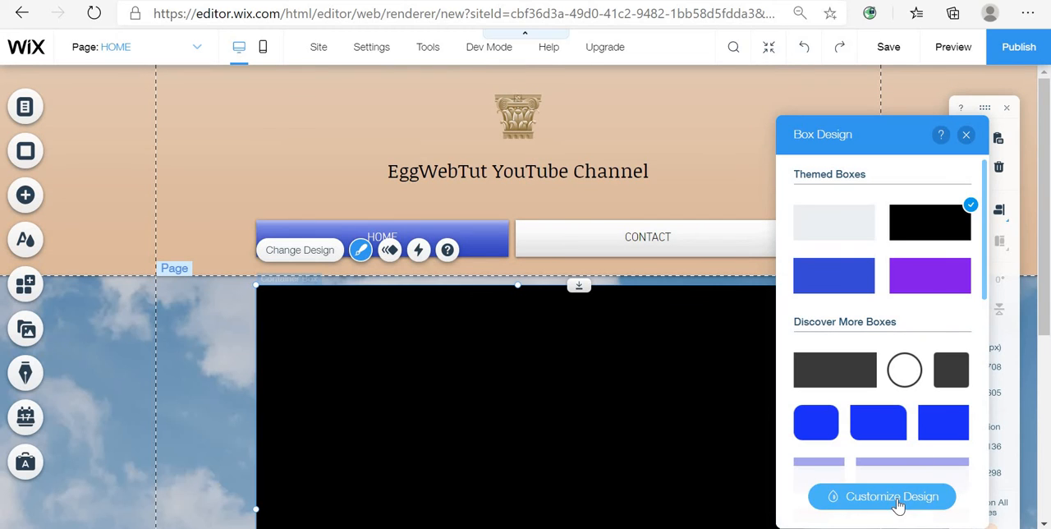
click(889, 499)
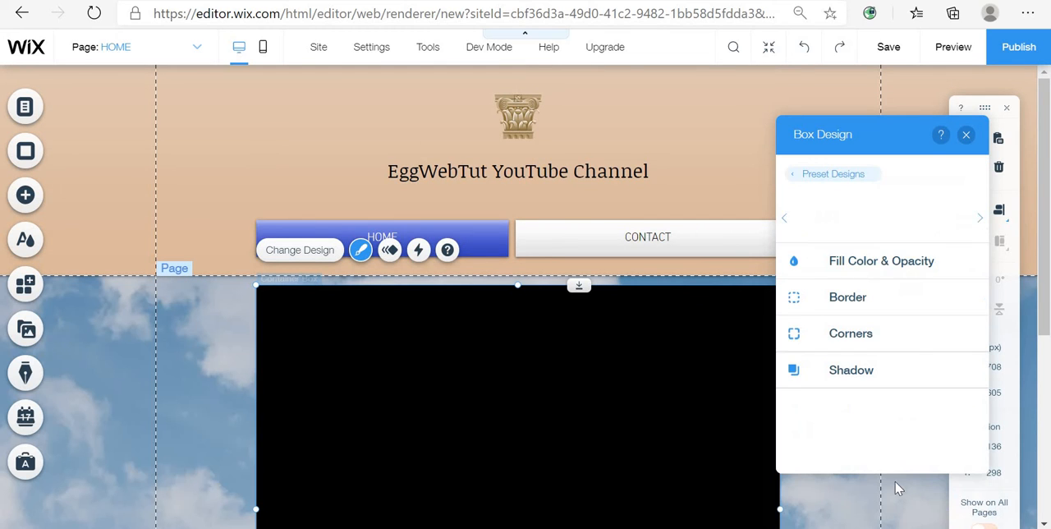
click(916, 261)
click(959, 319)
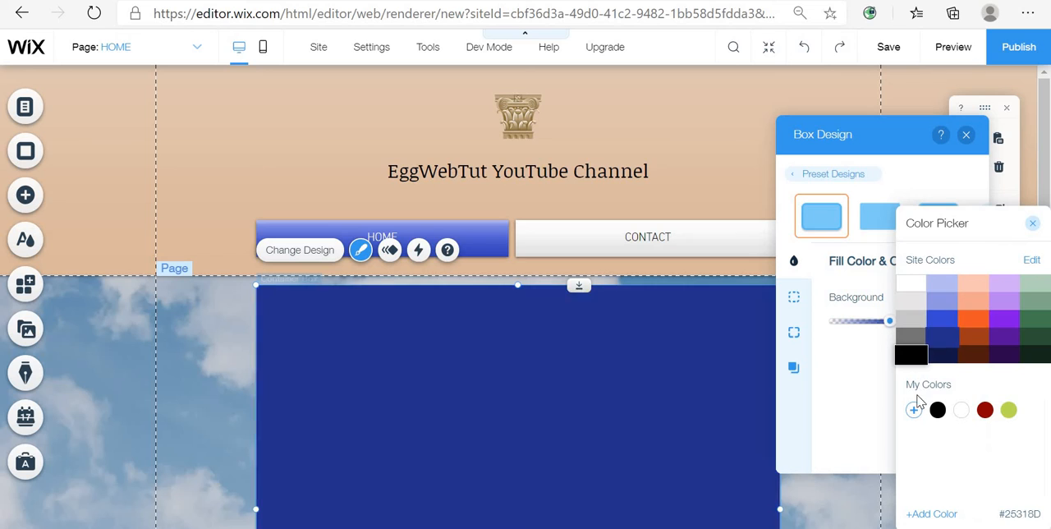
click(913, 408)
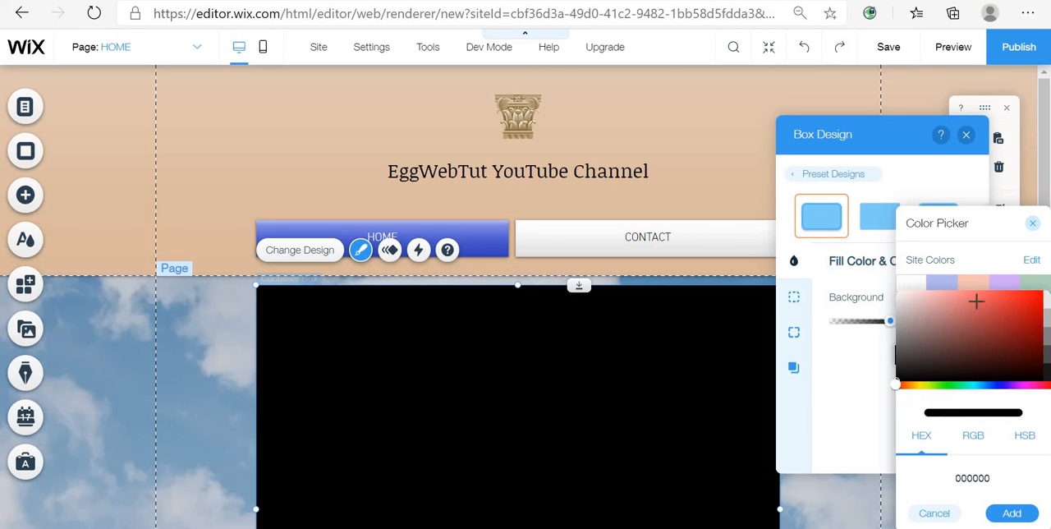
click(918, 387)
drag(913, 390, 905, 385)
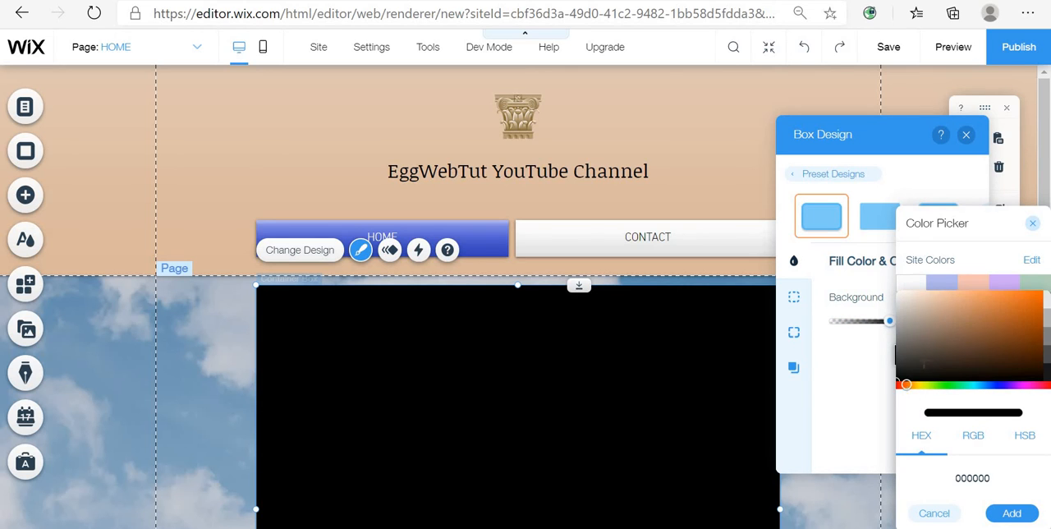
click(998, 308)
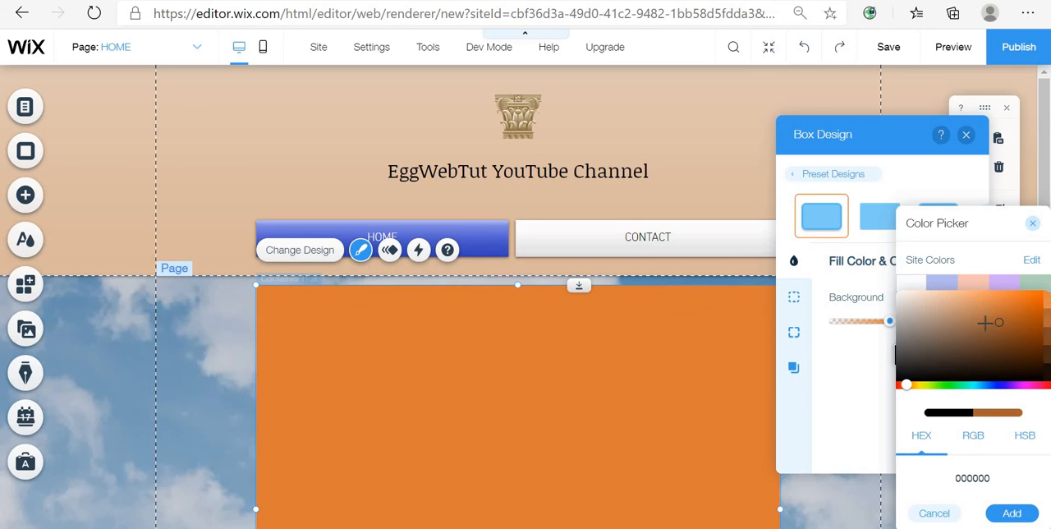
click(1033, 315)
mouse_move(1034, 316)
mouse_down()
mouse_move(997, 321)
mouse_move(911, 300)
mouse_up()
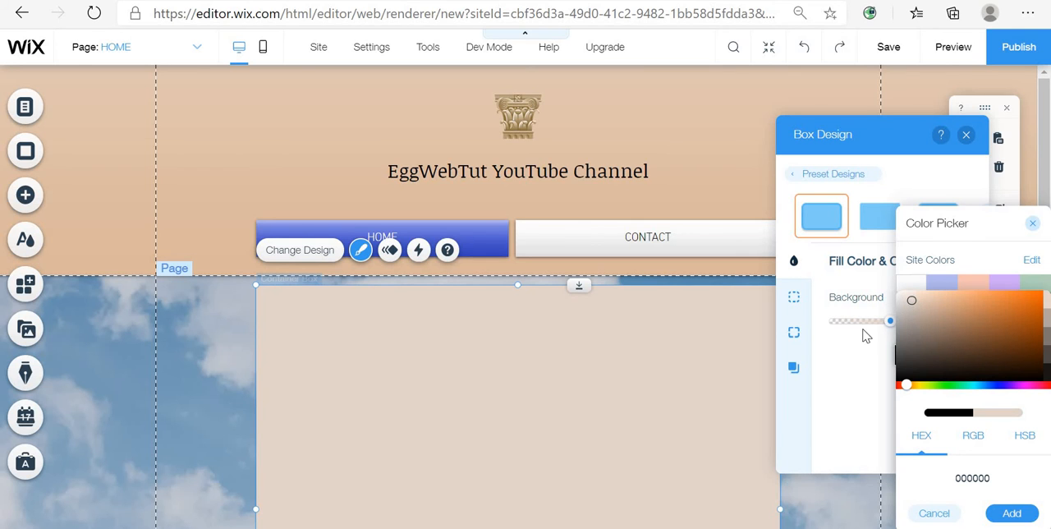
click(850, 515)
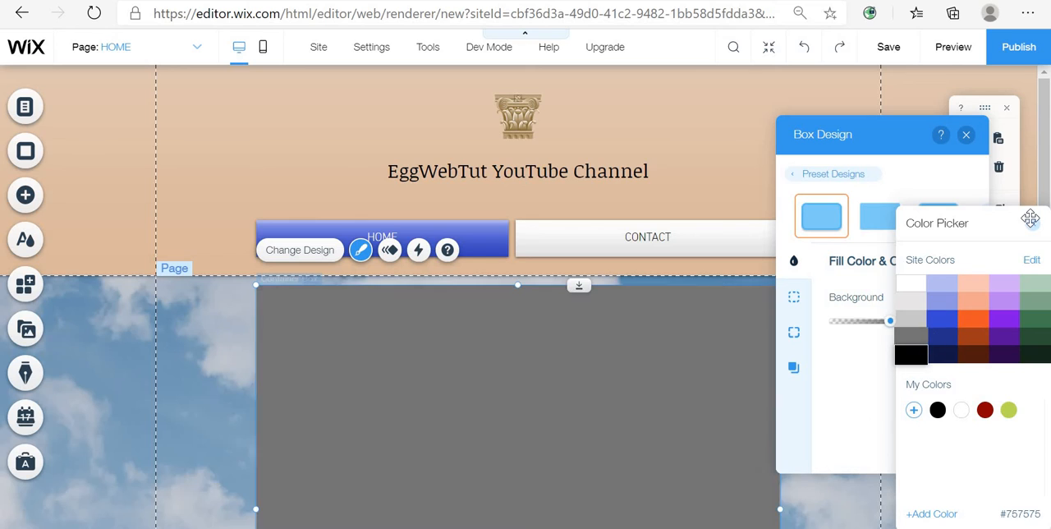
click(913, 410)
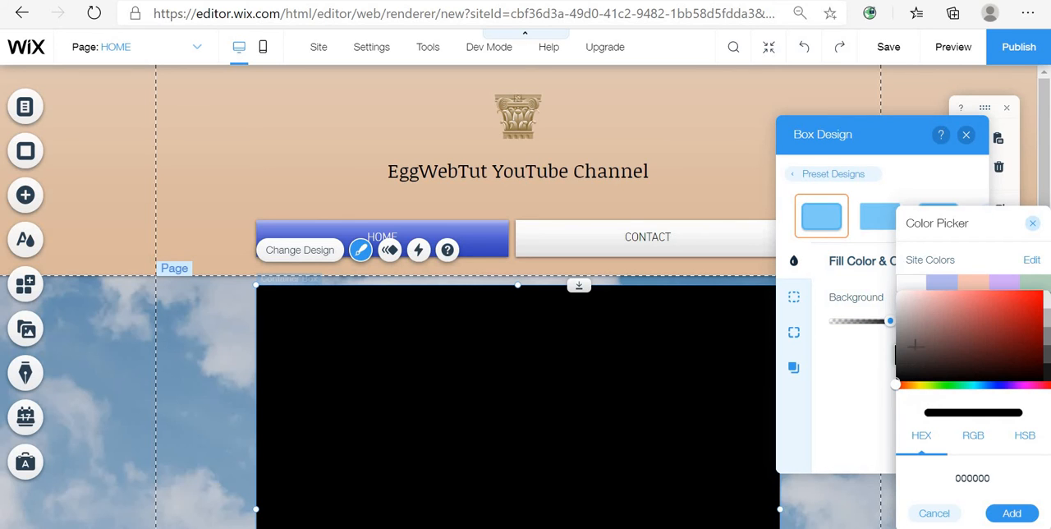
click(914, 385)
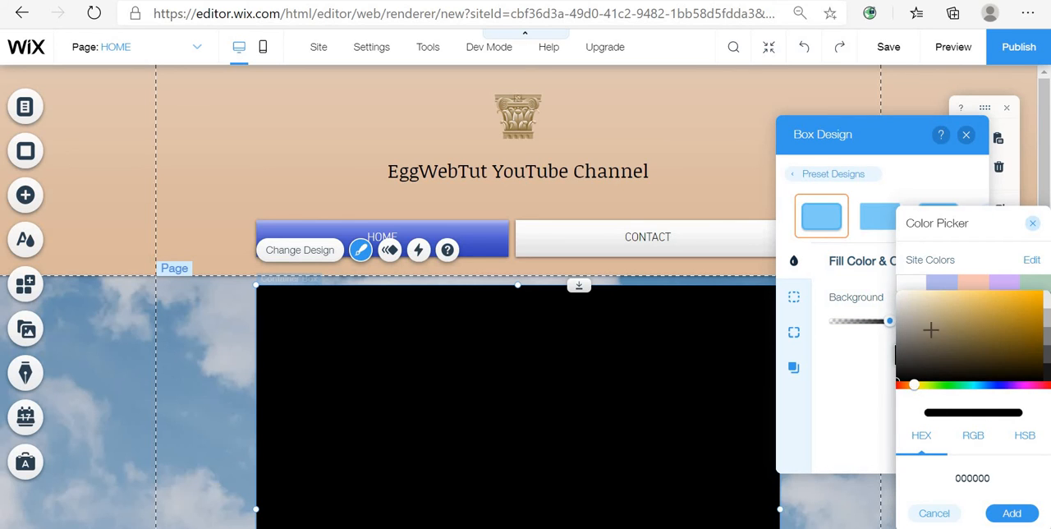
click(902, 385)
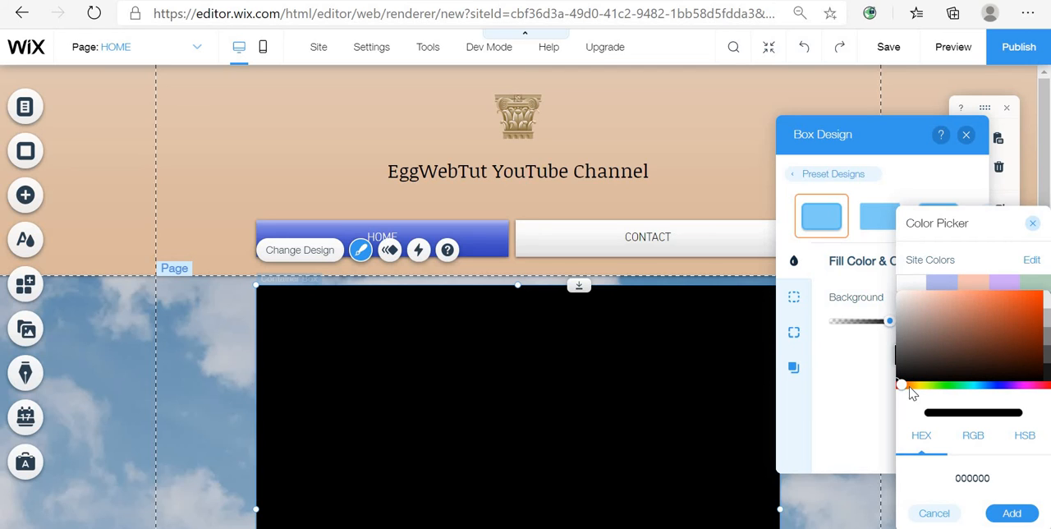
click(908, 385)
drag(1013, 318, 914, 299)
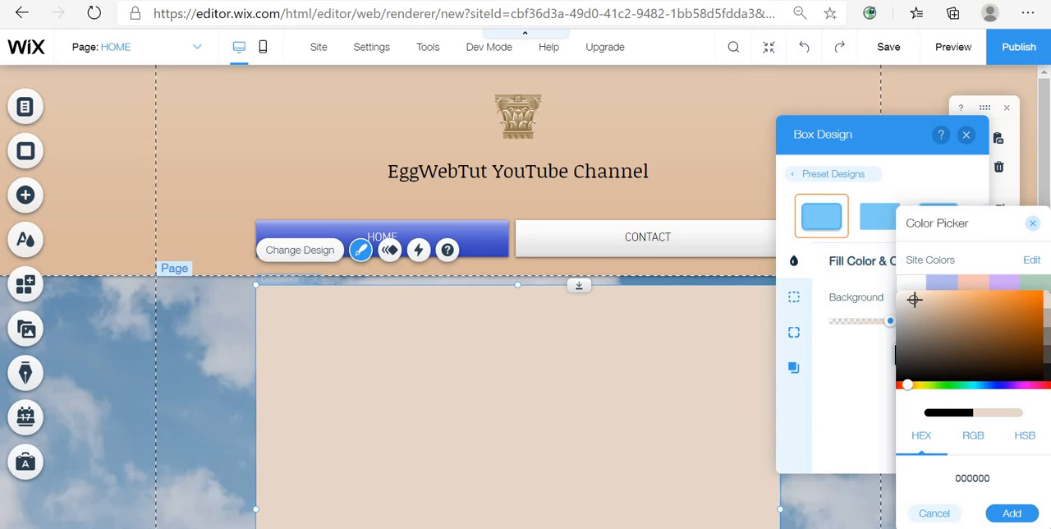
click(1011, 512)
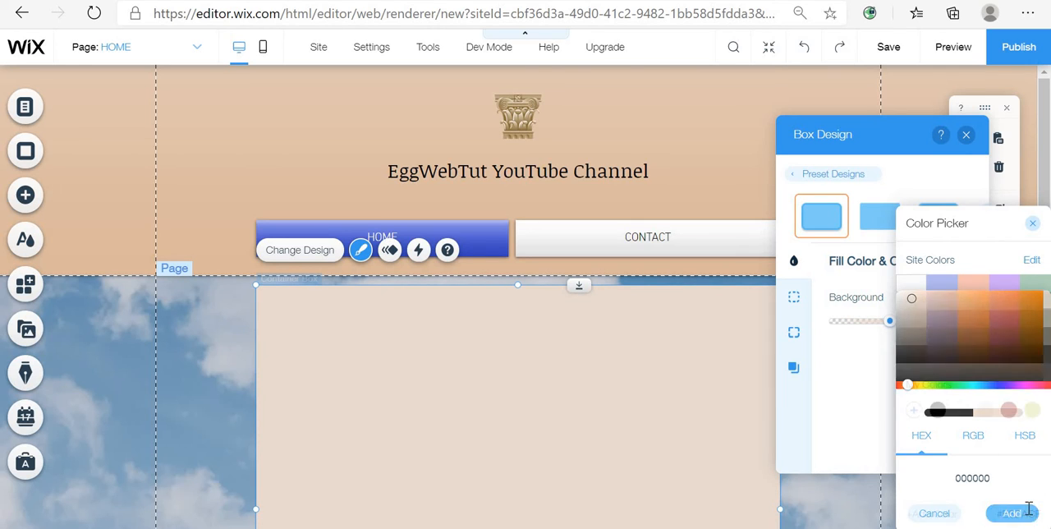
click(967, 135)
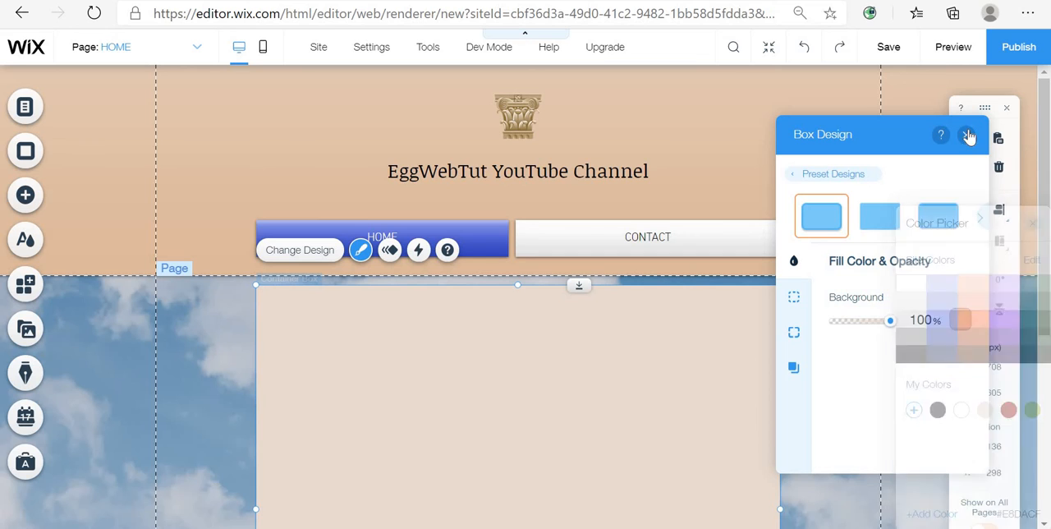
click(967, 135)
- Extend the box's height to about 635 px
click(884, 386)
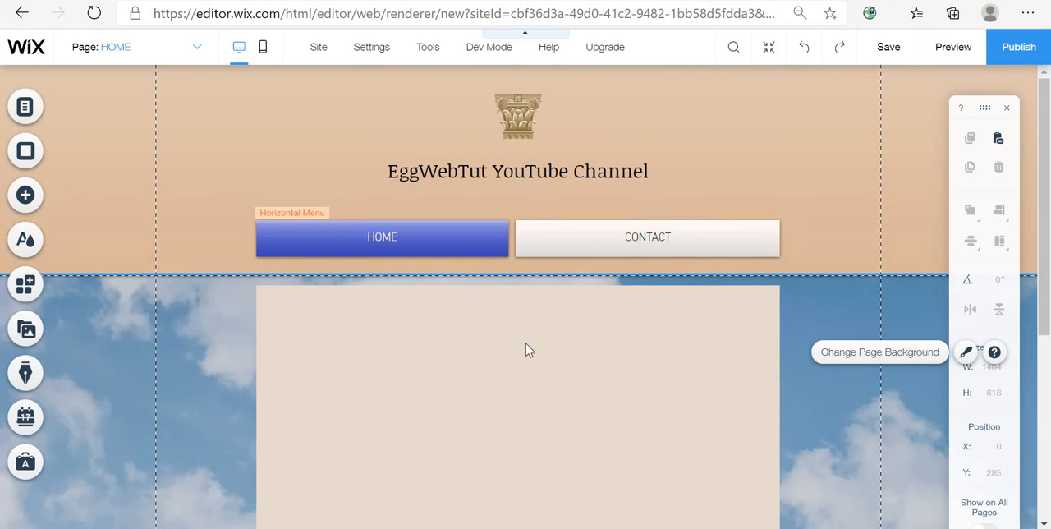
click(545, 423)
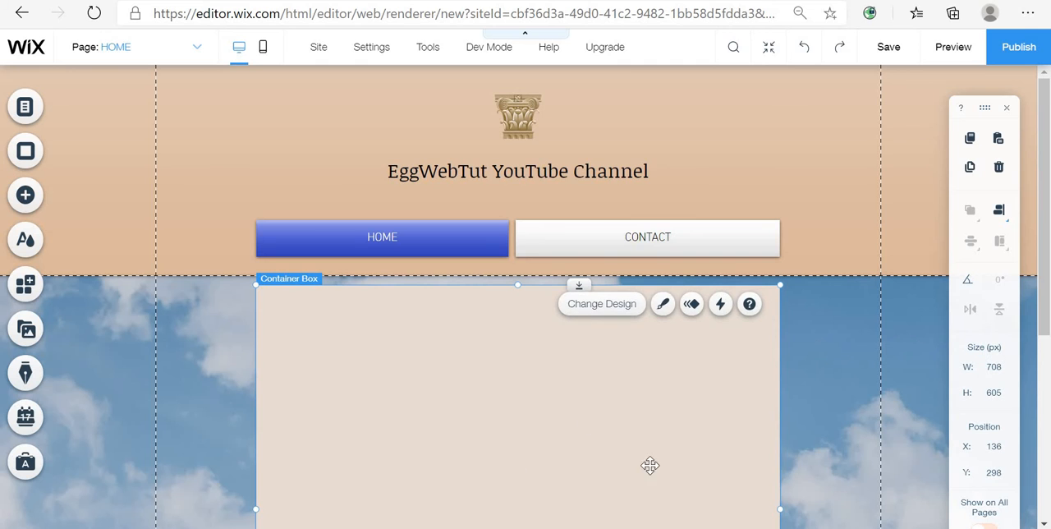
scroll(646, 358, down, 4)
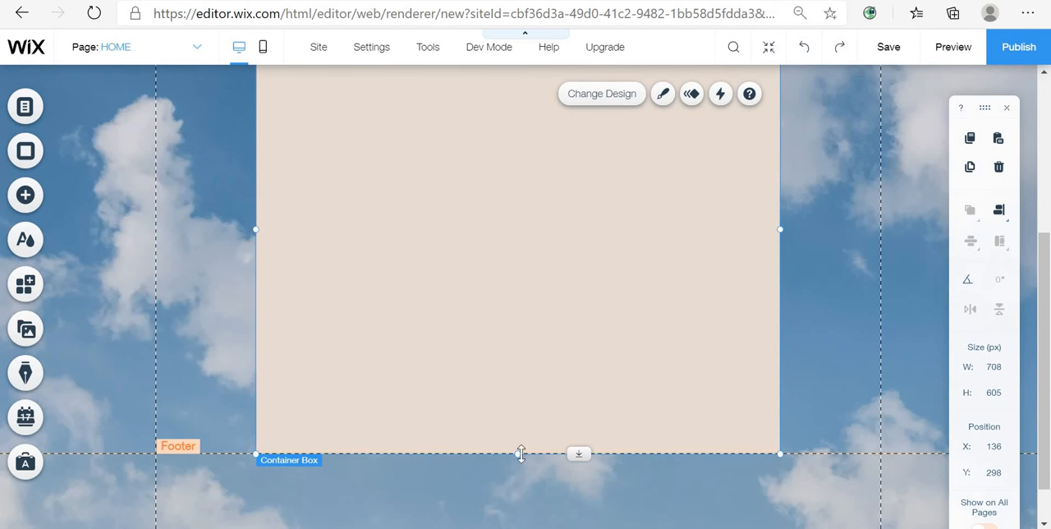
drag(518, 471, 518, 477)
scroll(698, 419, up, 4)
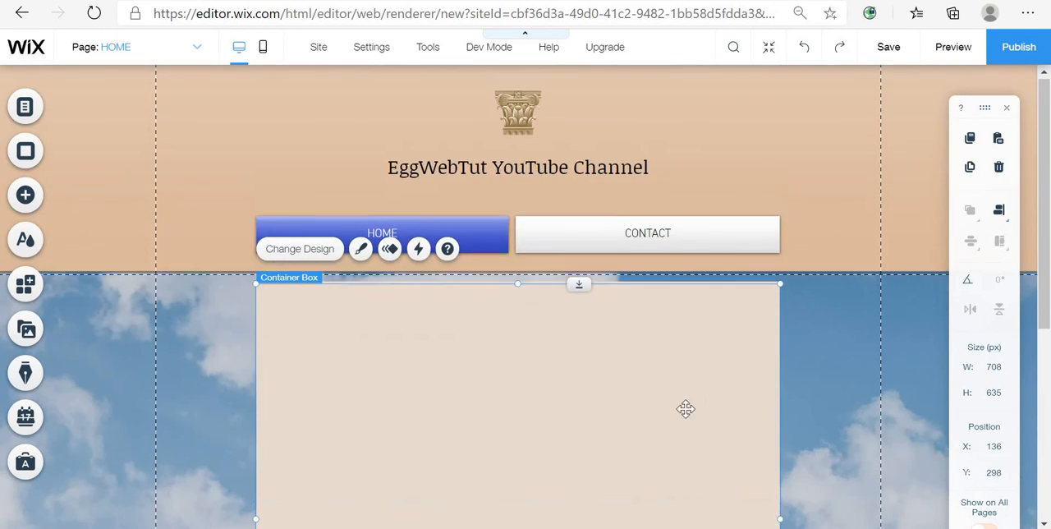
- Add a Heading 1 text element inside the box at about X 335, Y 339
click(27, 197)
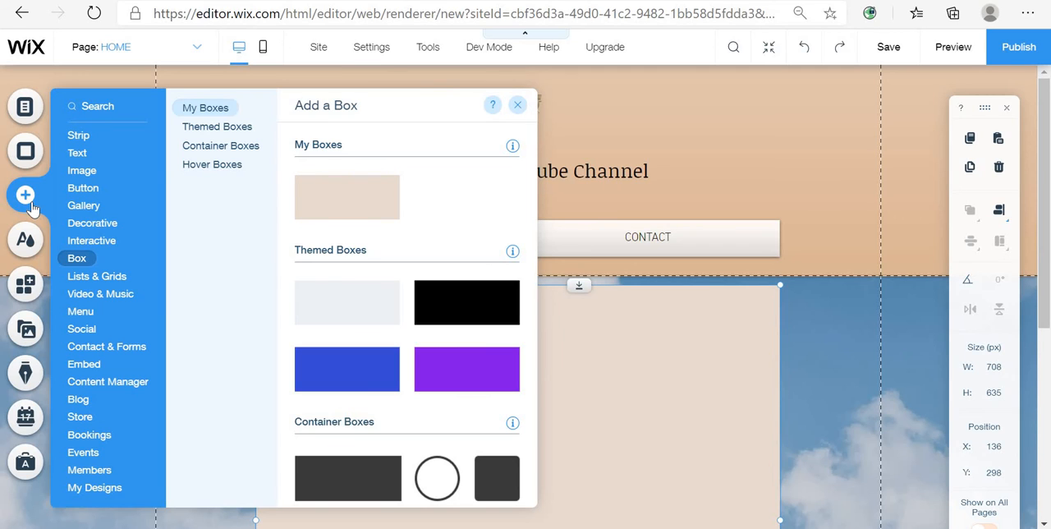
mouse_move(84, 157)
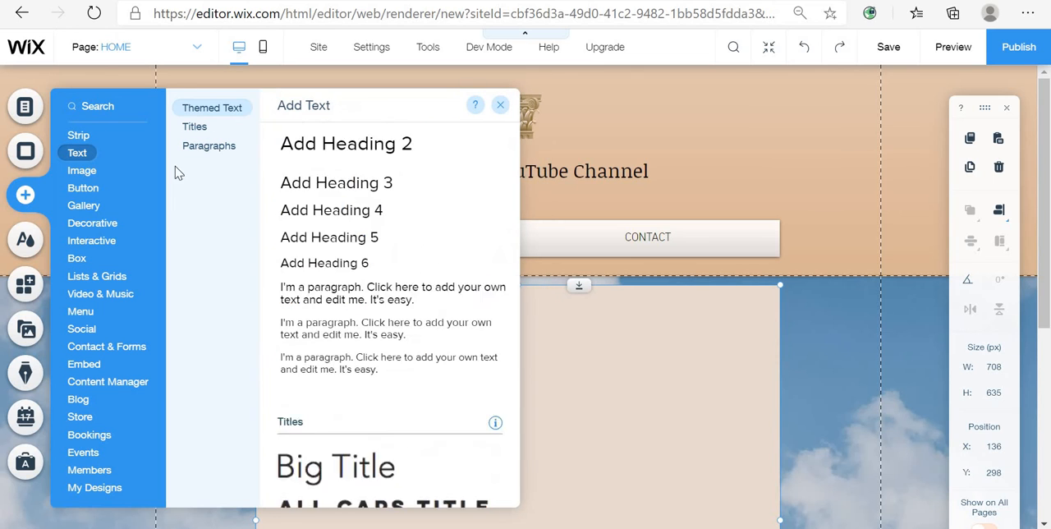
scroll(337, 170, up, 2)
drag(402, 195, 640, 336)
drag(544, 337, 531, 329)
drag(610, 346, 611, 348)
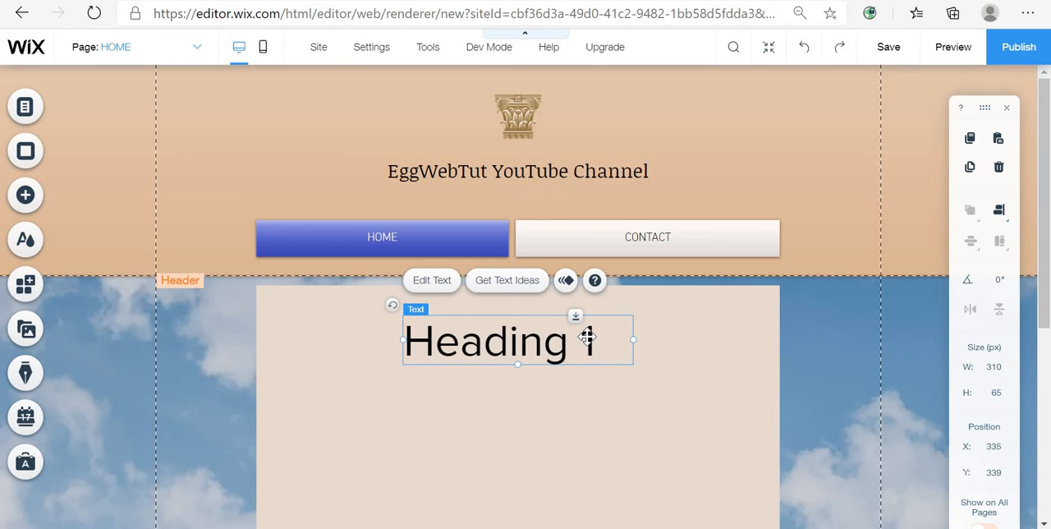
- Center-align the heading text and change its font to Times New Roman
double_click(587, 341)
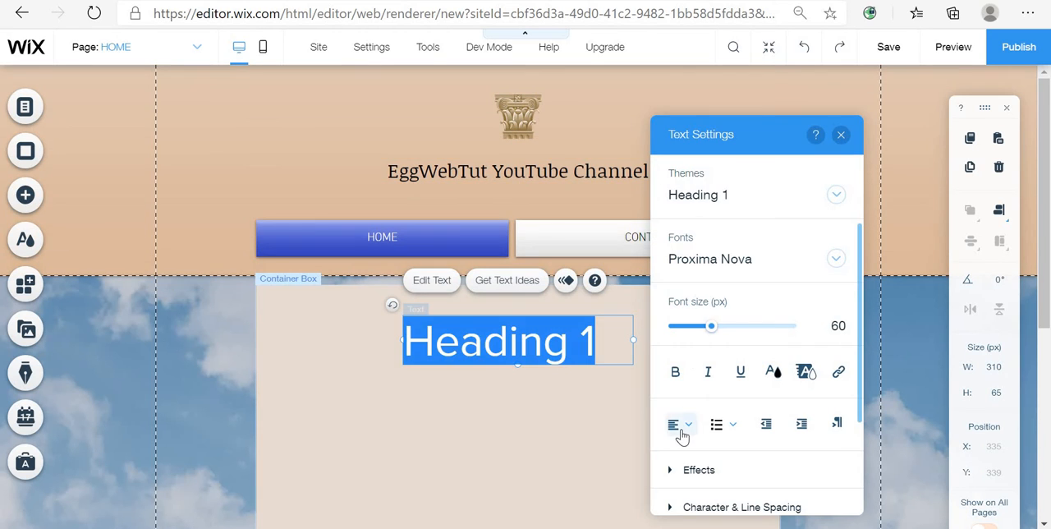
click(678, 423)
click(674, 468)
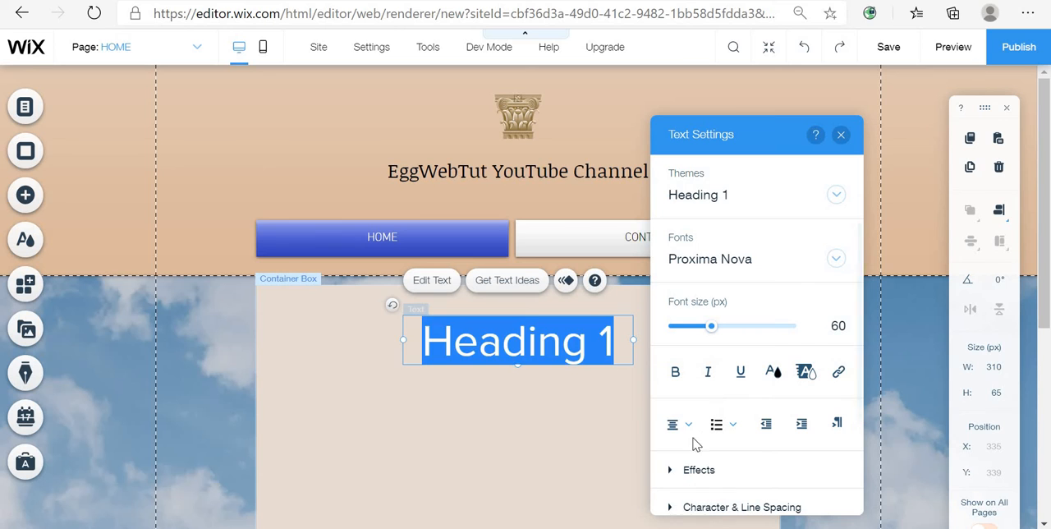
click(791, 270)
scroll(773, 329, down, 10)
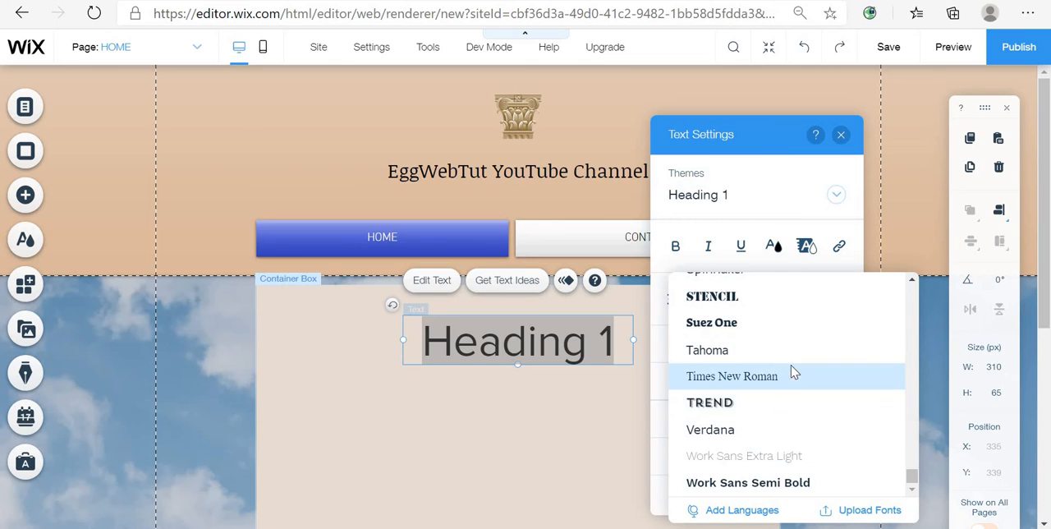
click(792, 376)
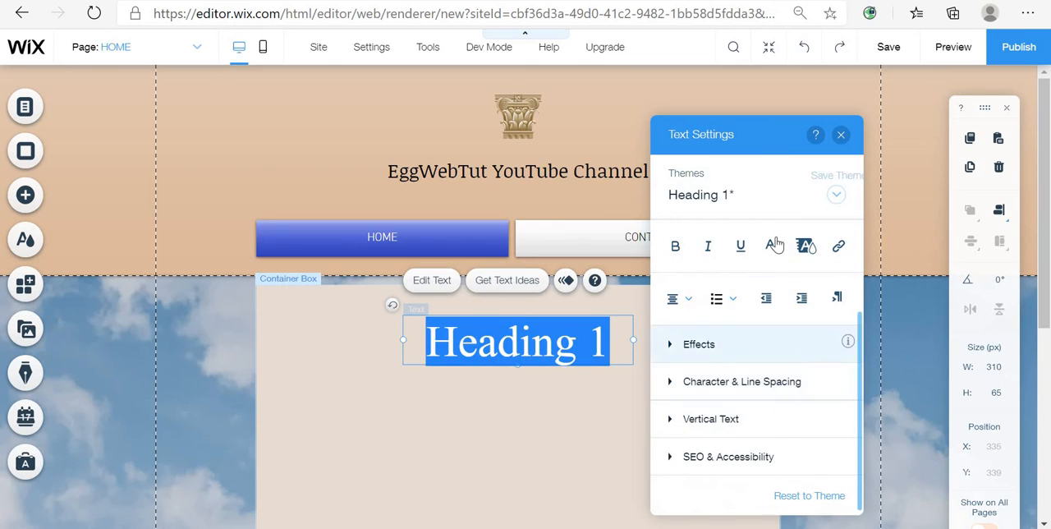
click(840, 137)
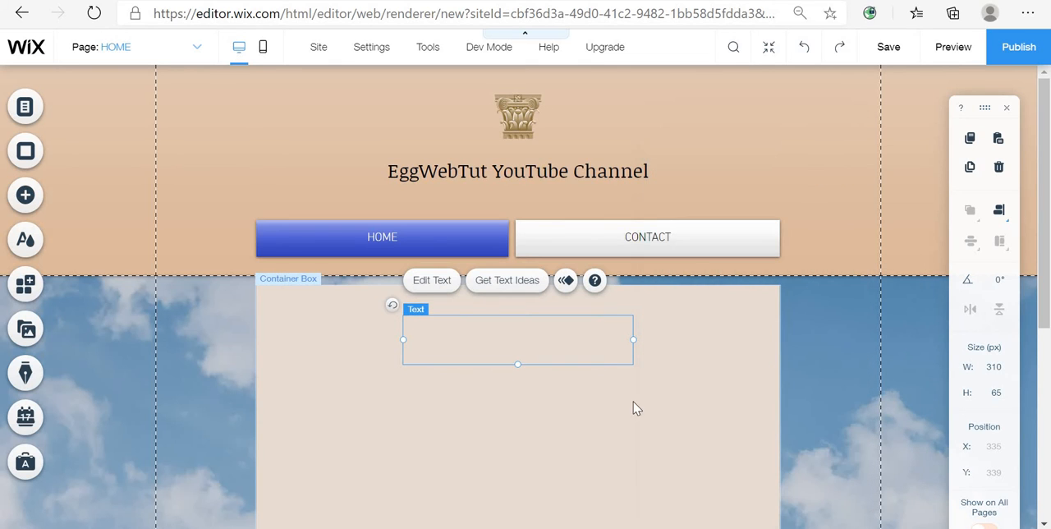
click(591, 341)
double_click(522, 352)
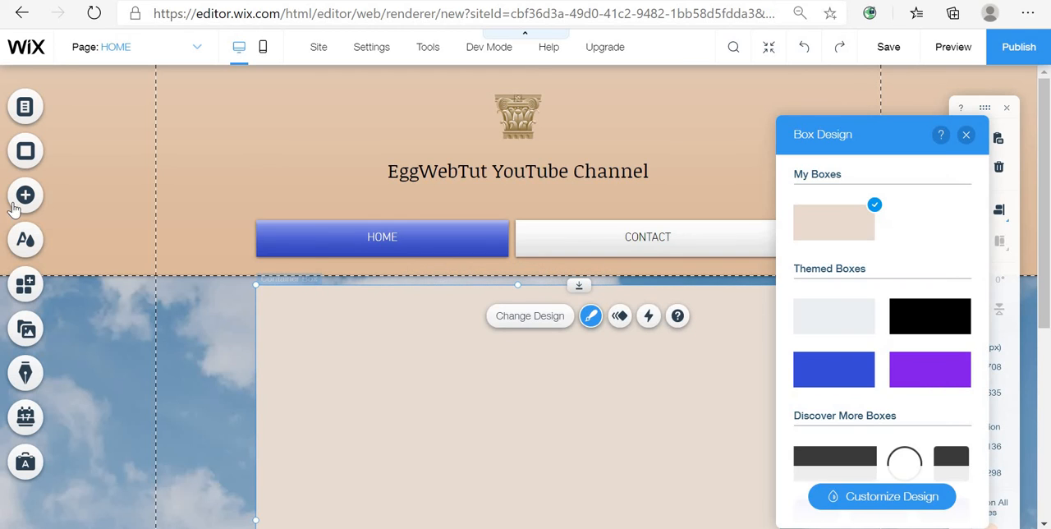
click(41, 193)
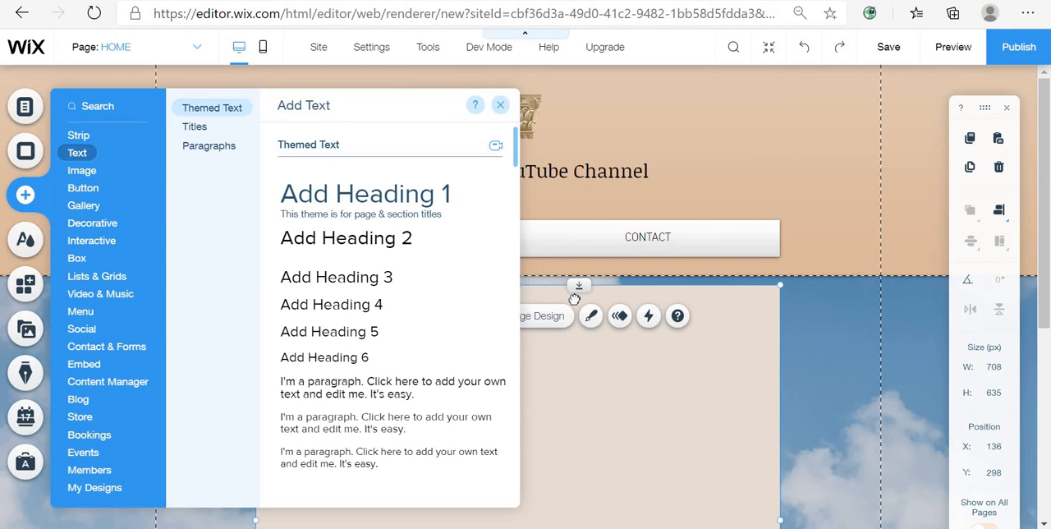
drag(347, 194, 680, 372)
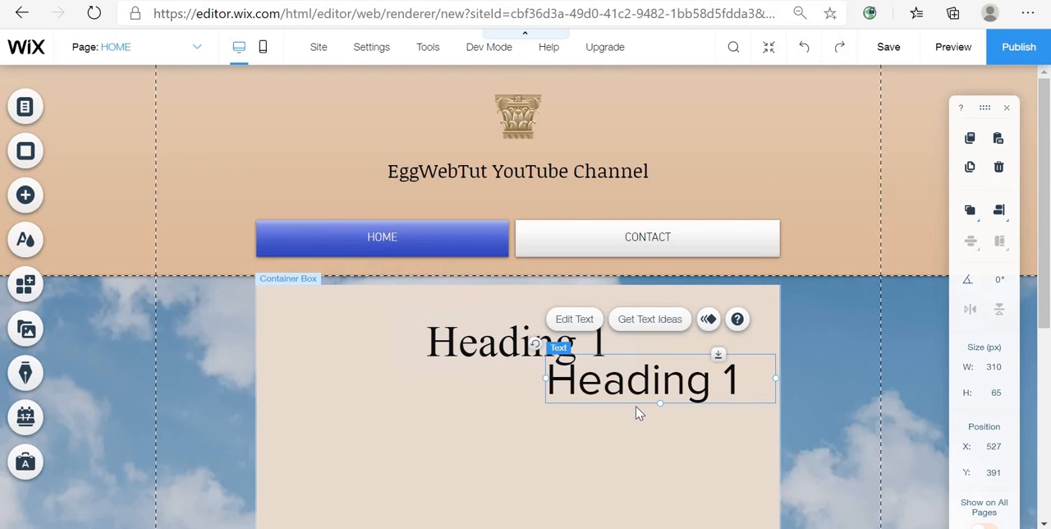
key(Delete)
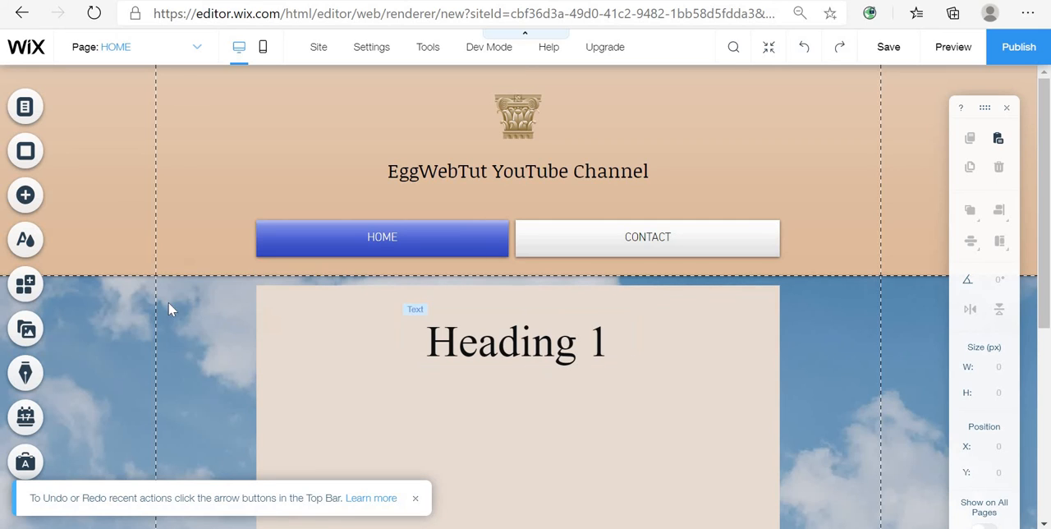
- Add a paragraph text element inside the box below the heading, at about X 335, Y 445
click(38, 207)
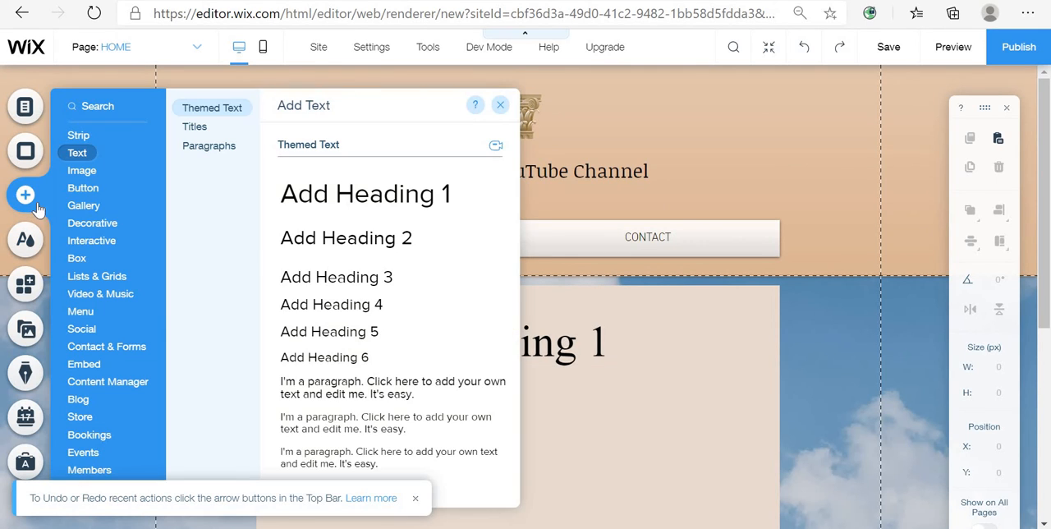
drag(370, 388, 565, 413)
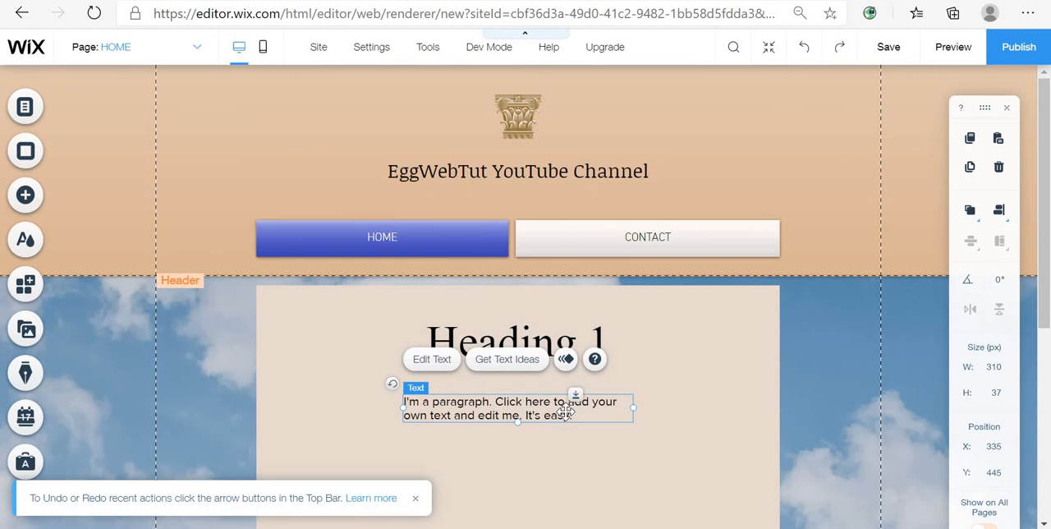
- Center-align the paragraph text
double_click(567, 413)
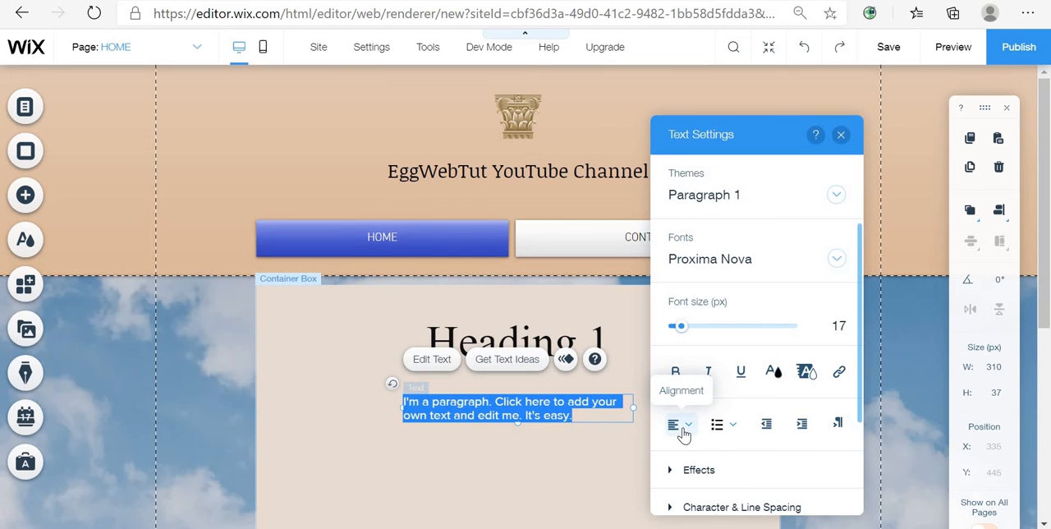
click(682, 423)
click(684, 452)
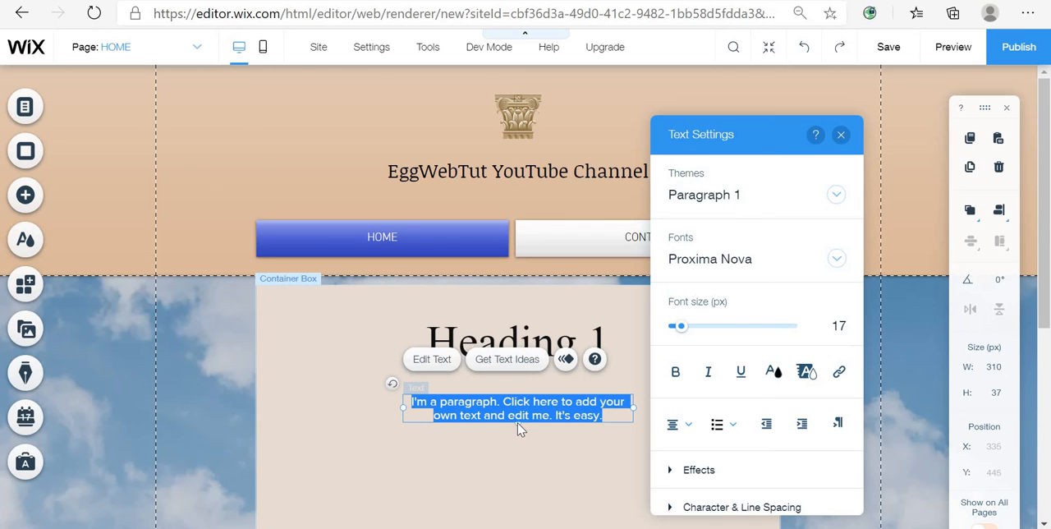
- Extend the paragraph text box's height to about 166 px
drag(518, 422, 519, 513)
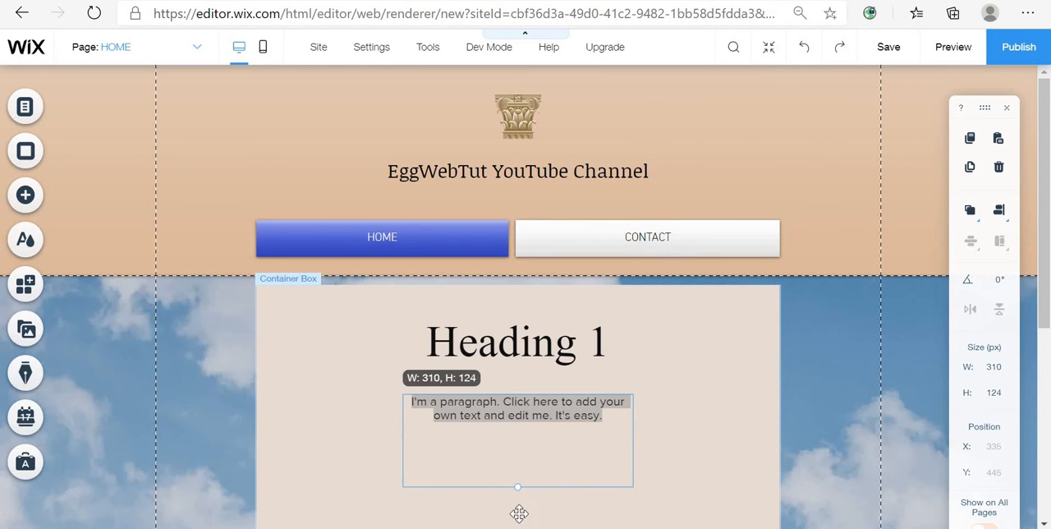
double_click(610, 456)
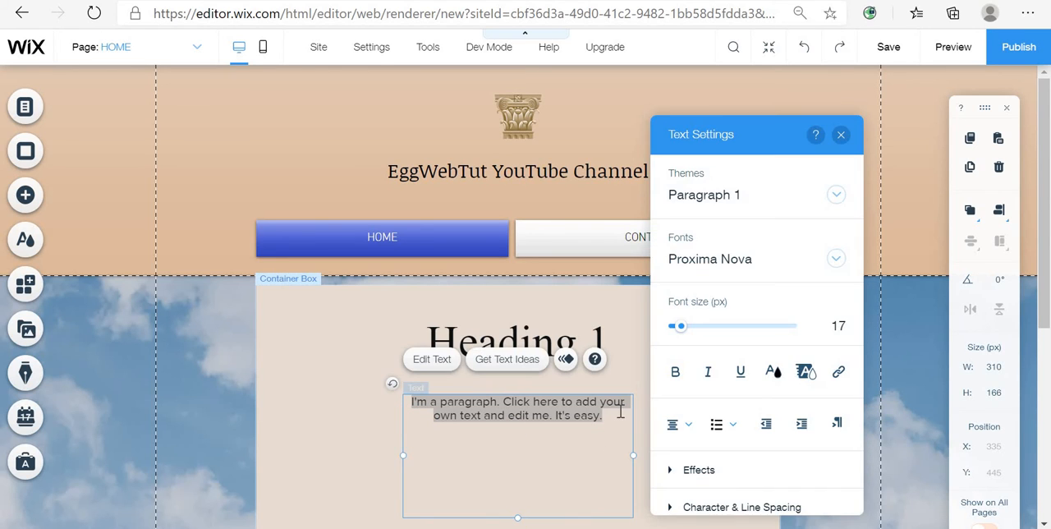
- Change the paragraph's font to Times New Roman
drag(617, 418, 370, 395)
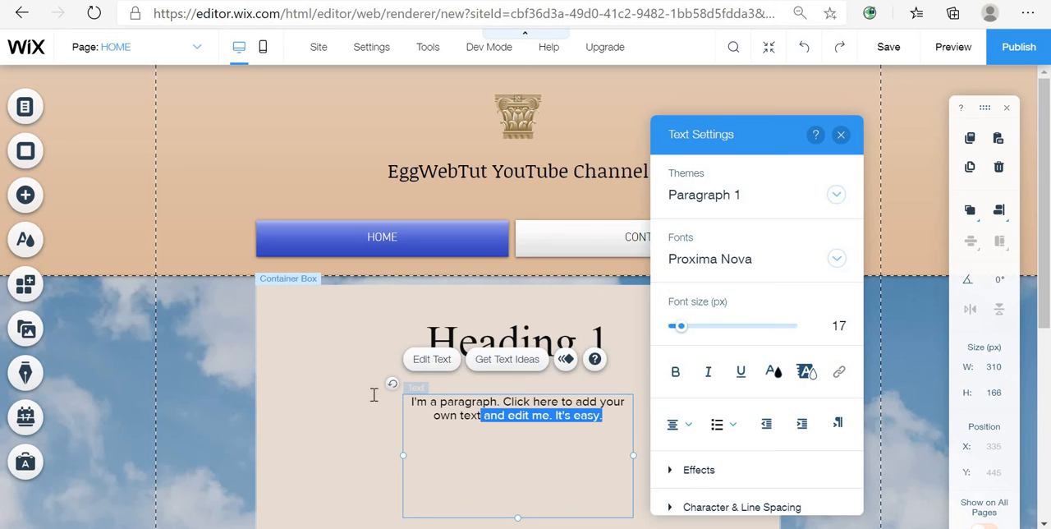
click(673, 425)
click(674, 374)
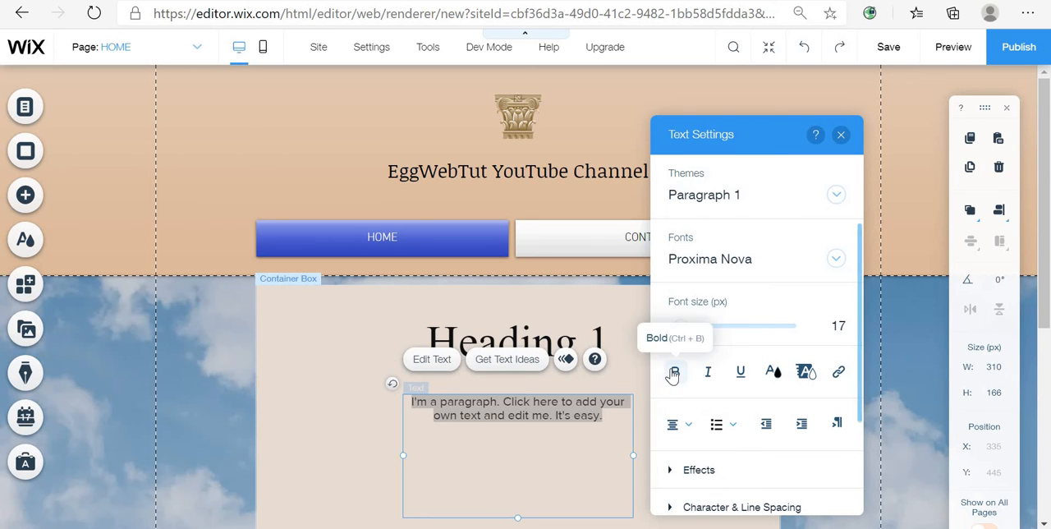
click(674, 372)
click(670, 378)
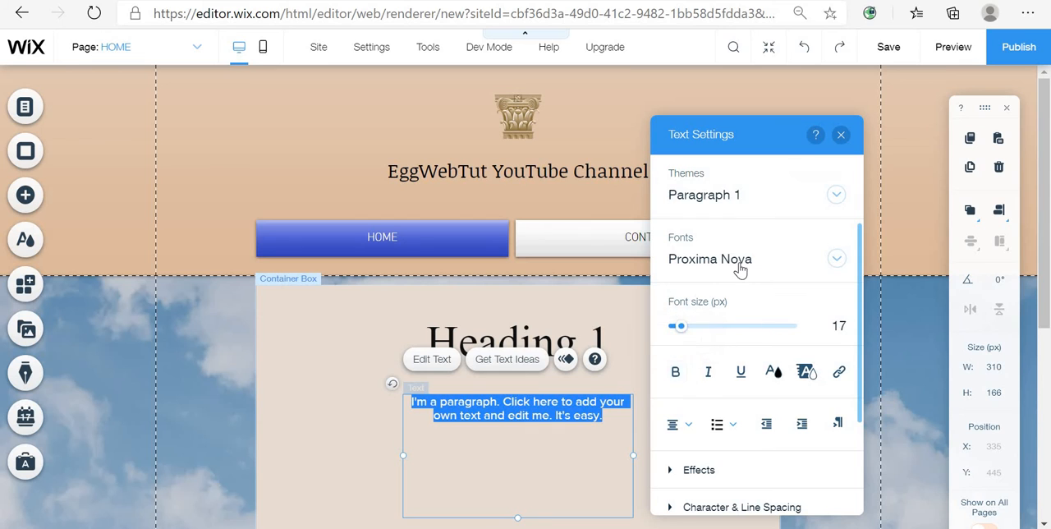
click(739, 269)
scroll(751, 411, down, 6)
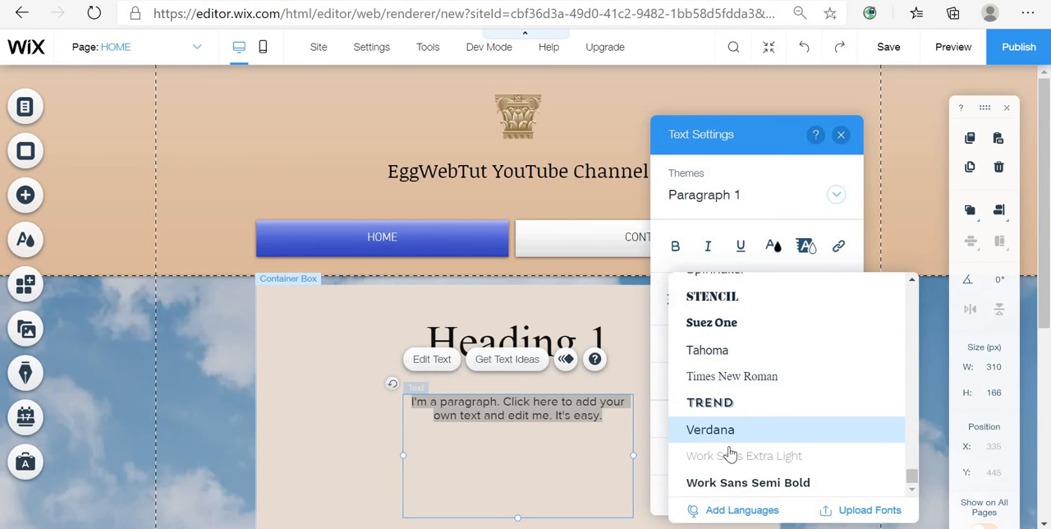
click(780, 378)
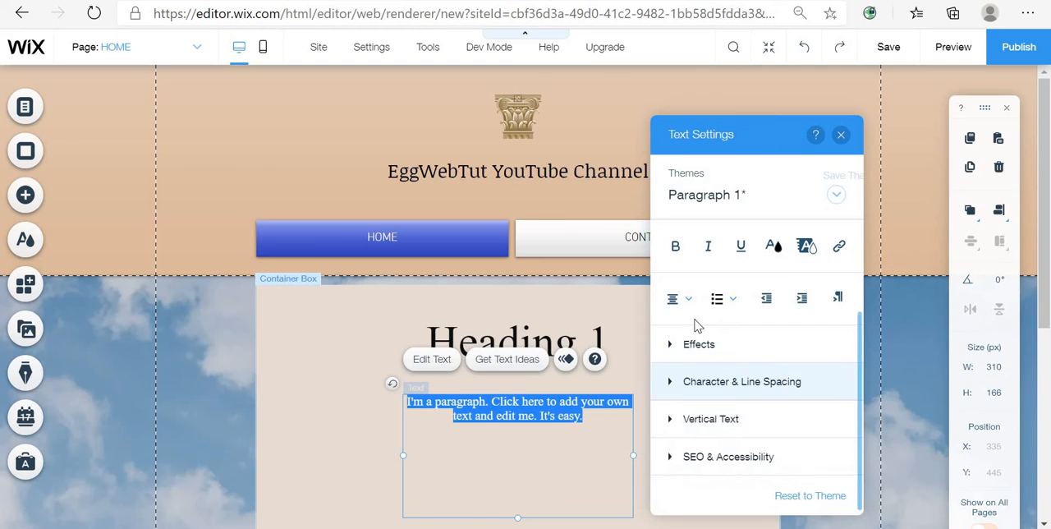
click(636, 365)
- Change the site title's font to Times New Roman and close the text settings
click(572, 162)
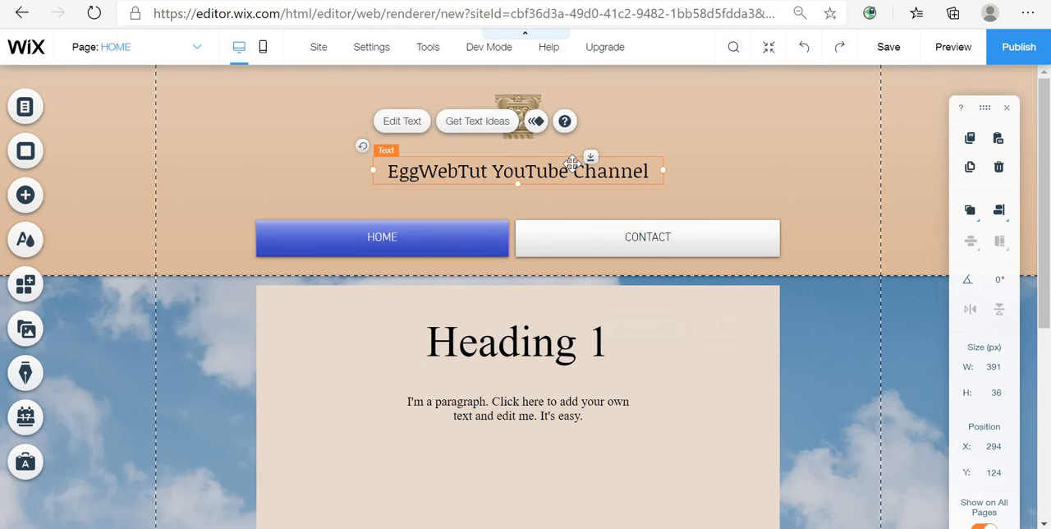
double_click(614, 180)
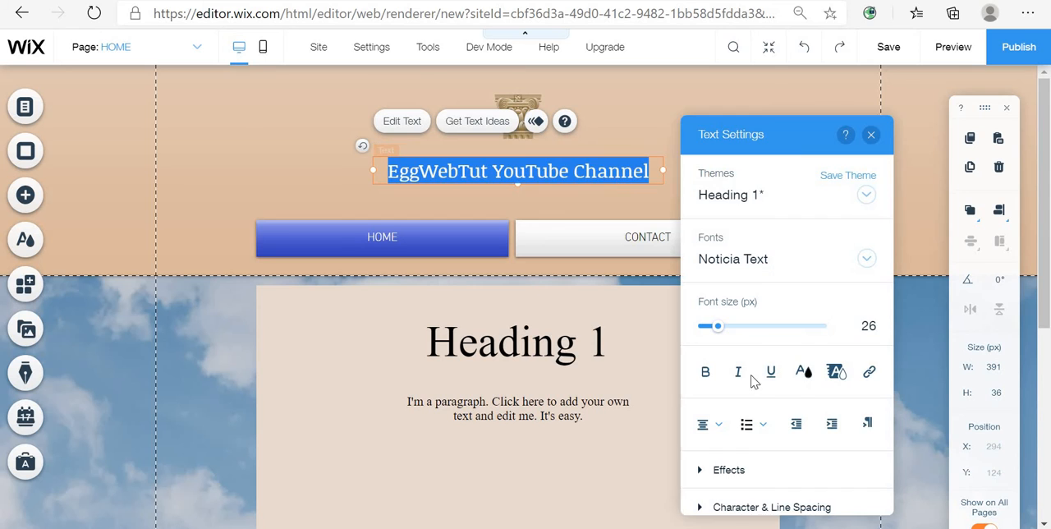
click(743, 263)
scroll(763, 410, down, 10)
scroll(775, 448, down, 5)
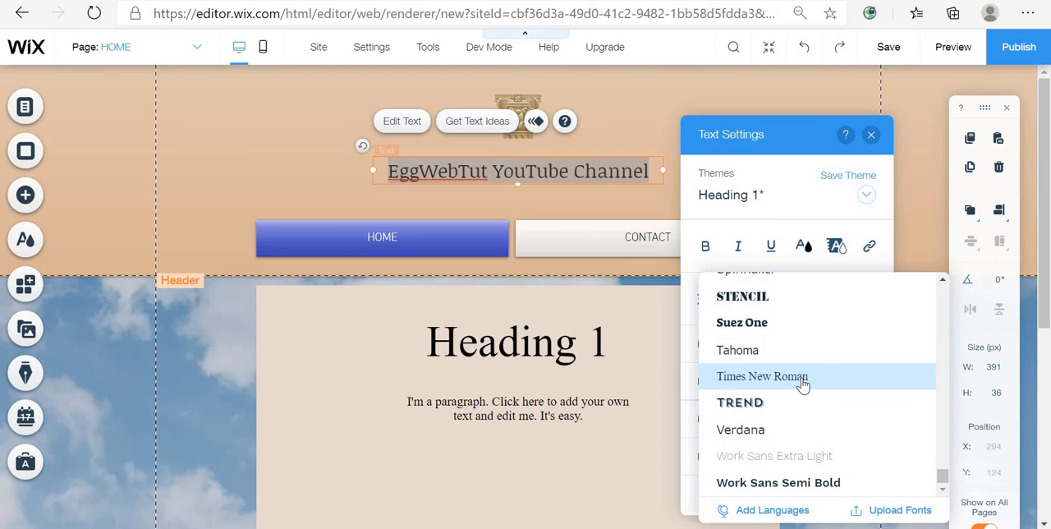
click(812, 376)
click(872, 136)
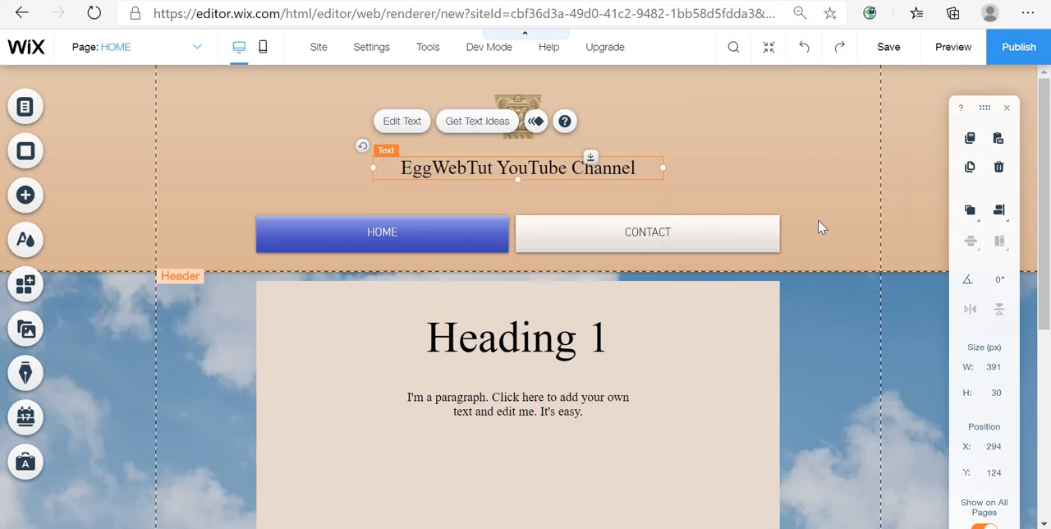
- Review the page layout, preview the site, and return to the editor
click(818, 220)
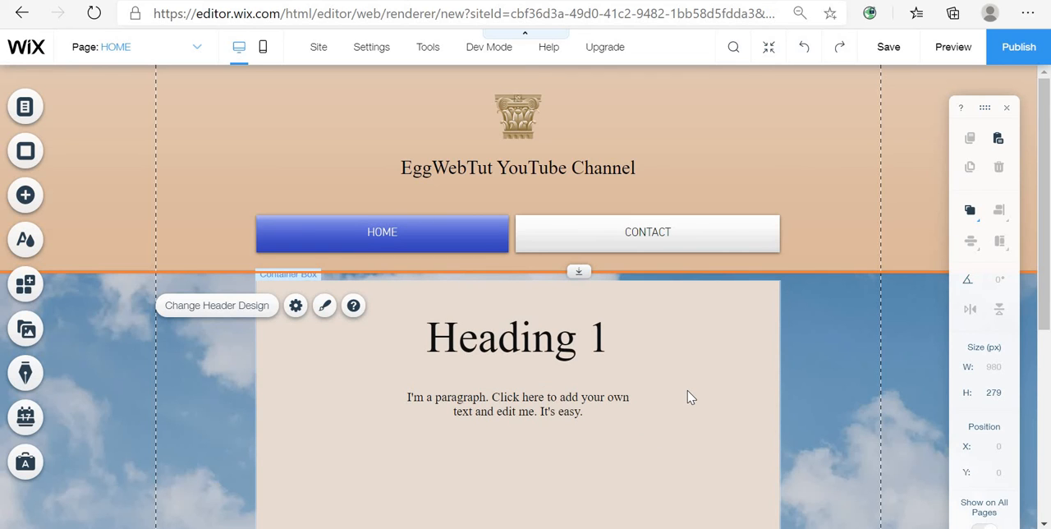
scroll(690, 397, down, 4)
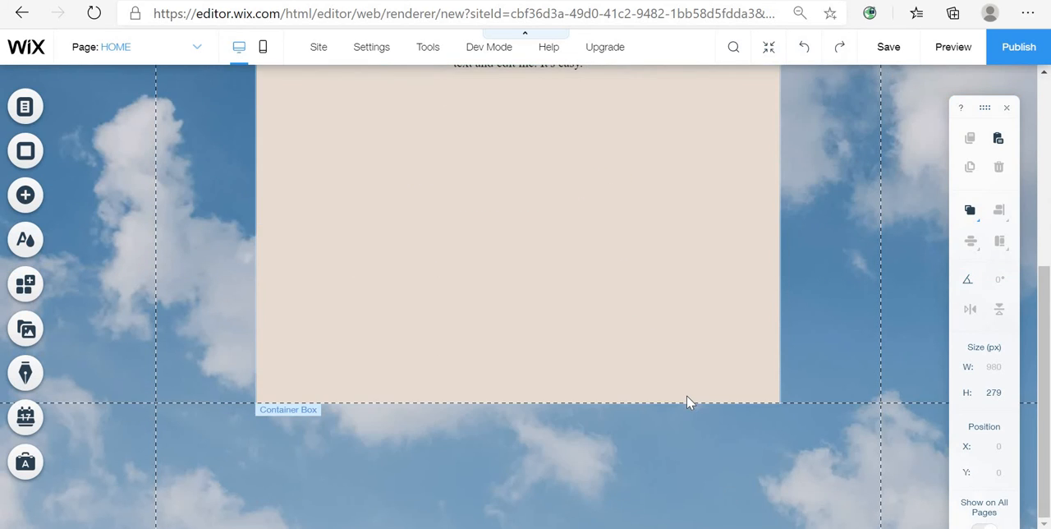
scroll(688, 404, up, 1)
scroll(678, 411, down, 2)
scroll(675, 406, up, 2)
scroll(676, 416, up, 4)
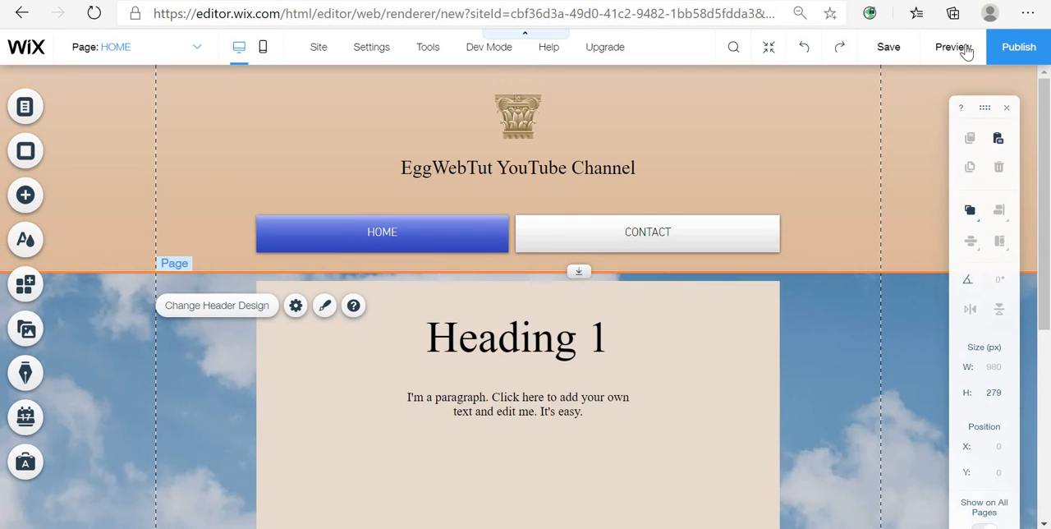
click(953, 47)
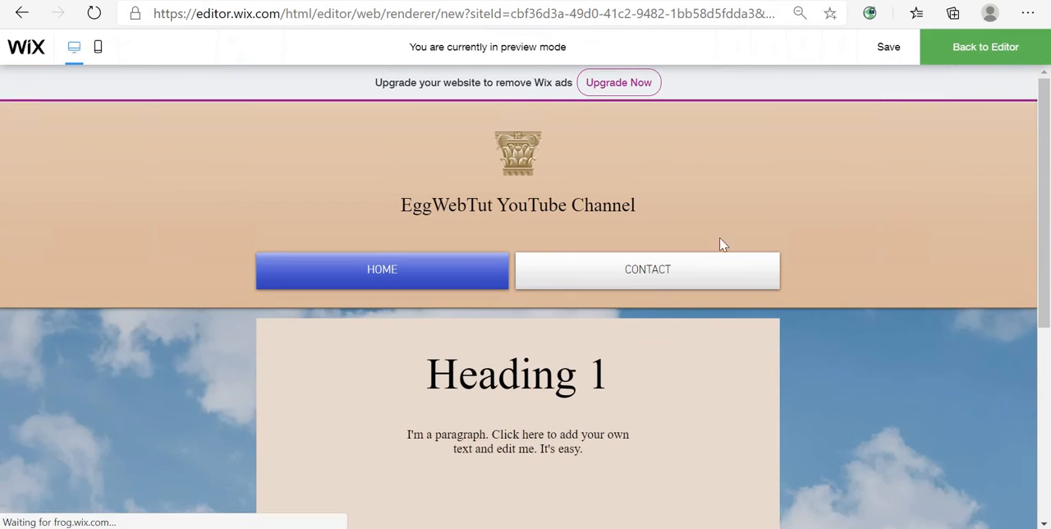
click(976, 64)
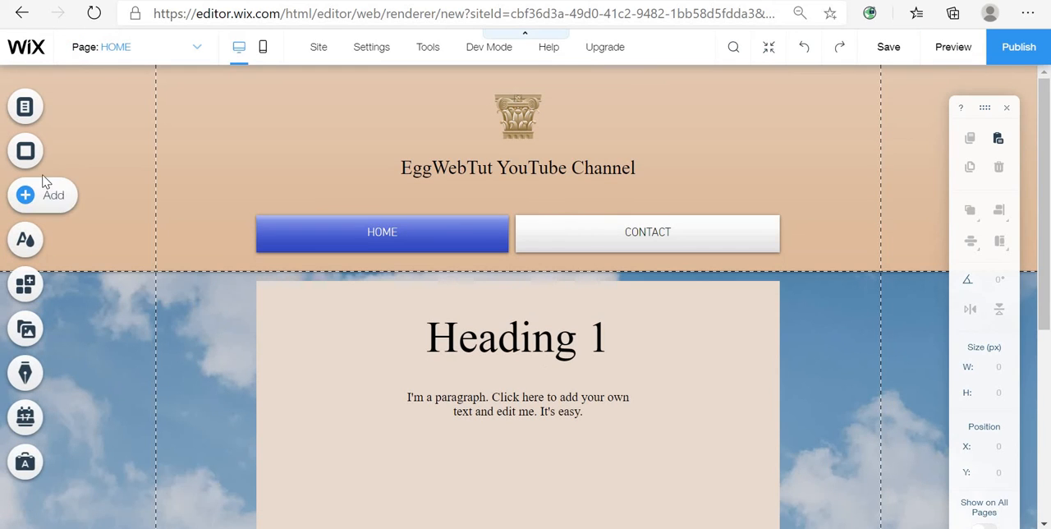
- Try to add a Pro Galleries grid gallery to the page
click(27, 201)
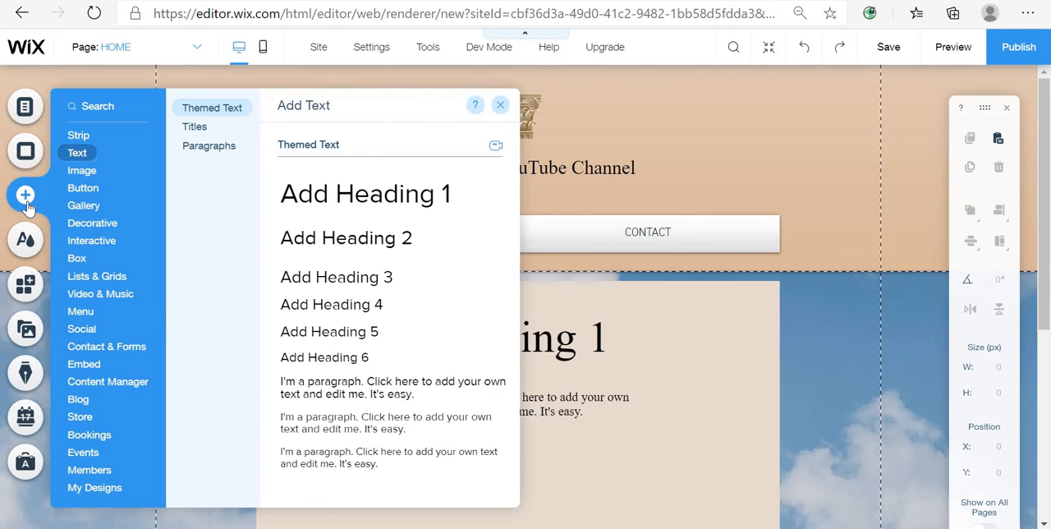
click(96, 207)
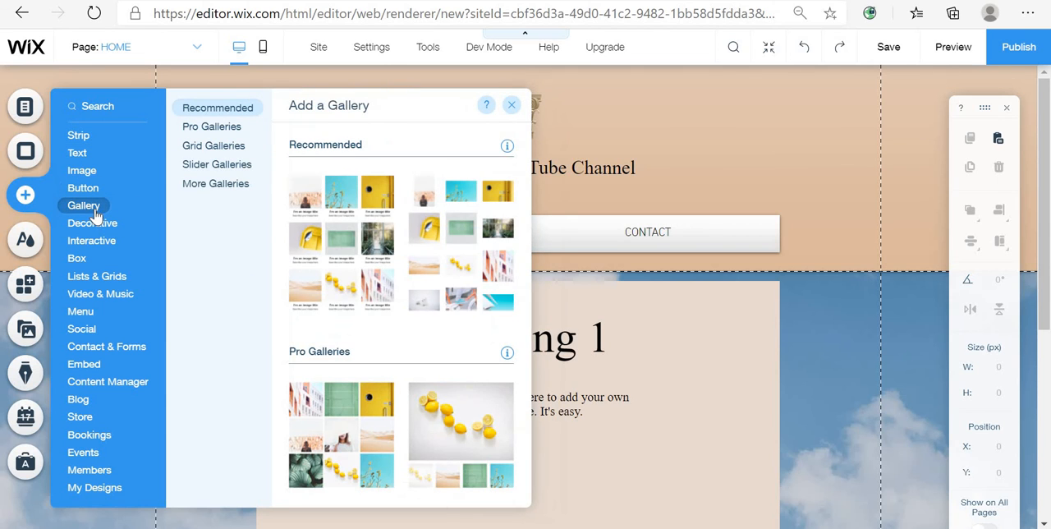
scroll(447, 344, down, 1)
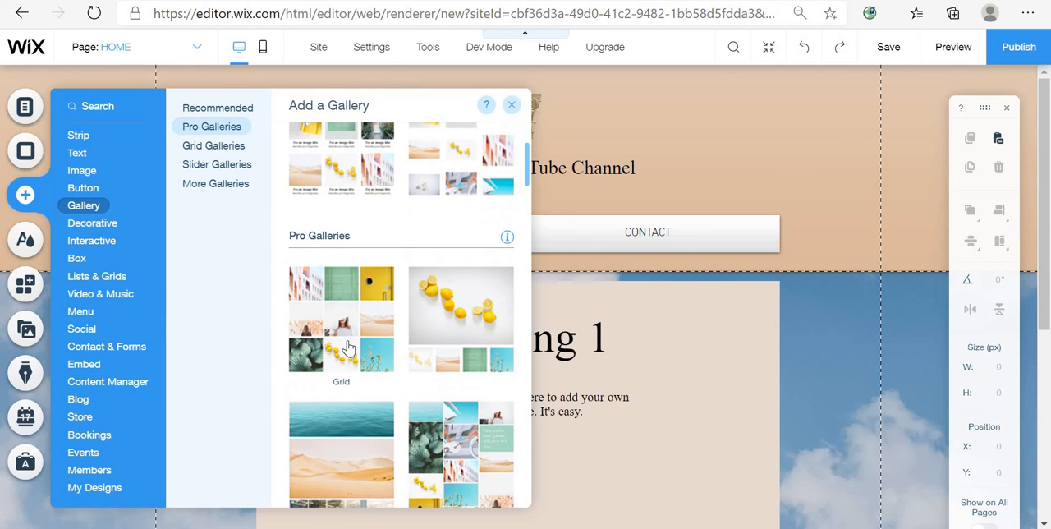
drag(345, 320, 620, 386)
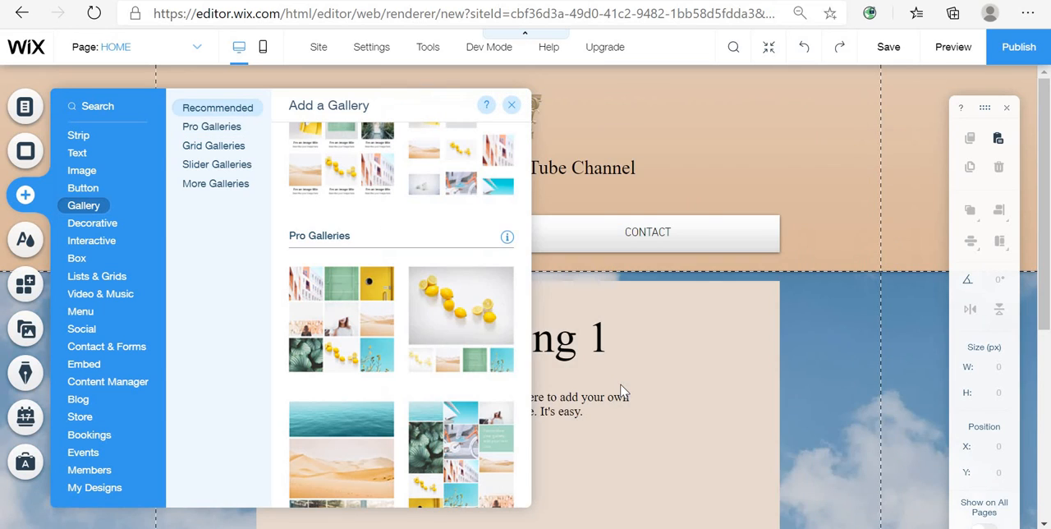
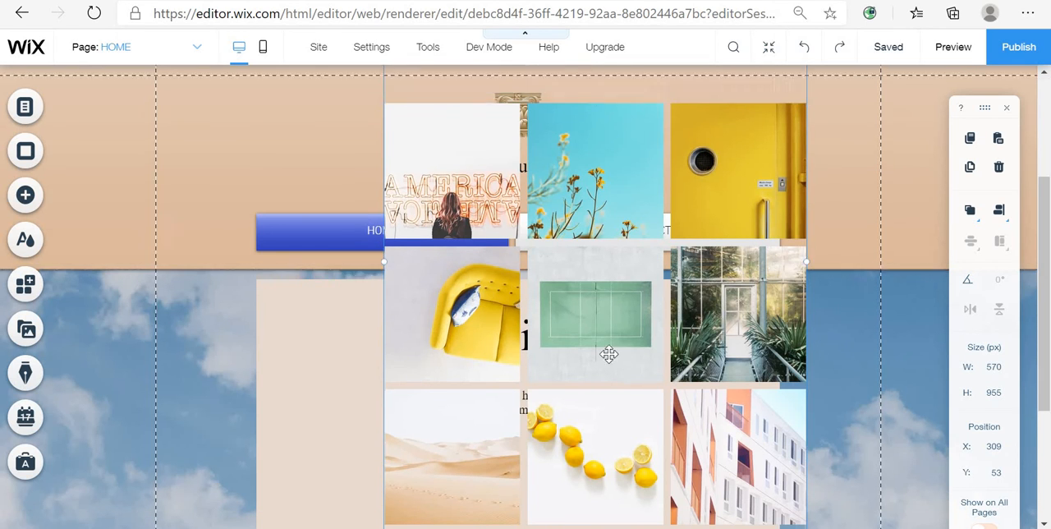
- Move the Pro Gallery down into the content box, below the heading and paragraph
scroll(605, 353, down, 4)
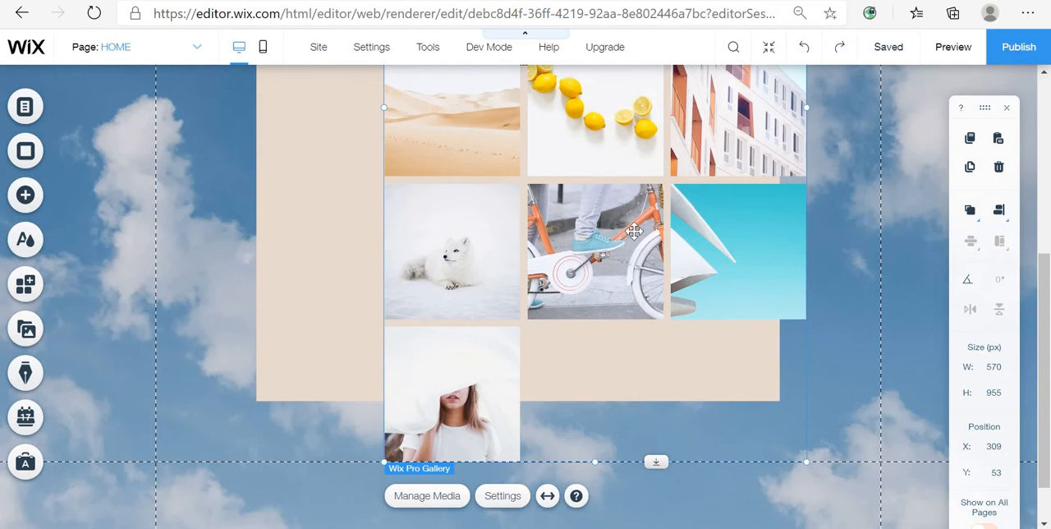
drag(585, 328, 587, 417)
scroll(588, 421, up, 4)
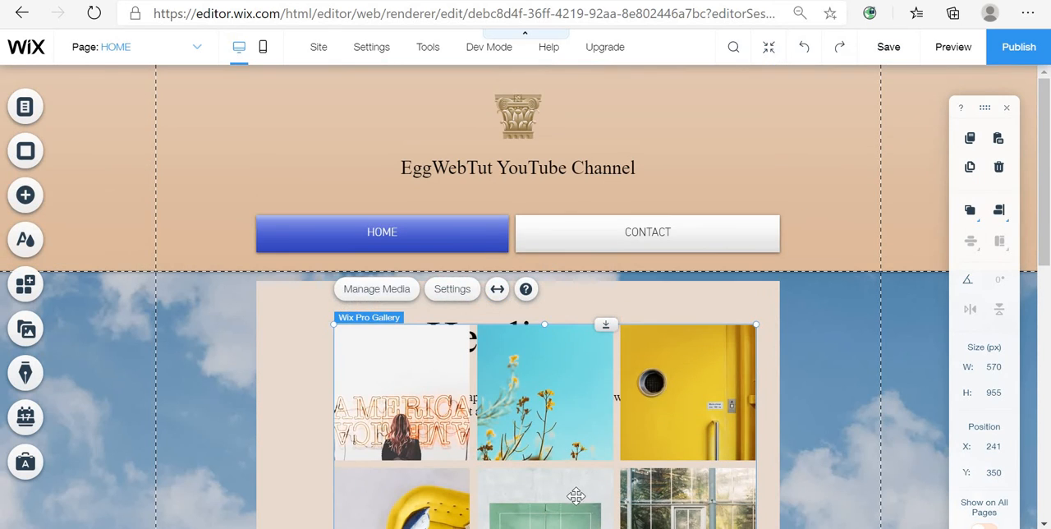
drag(577, 496, 554, 467)
scroll(574, 370, down, 3)
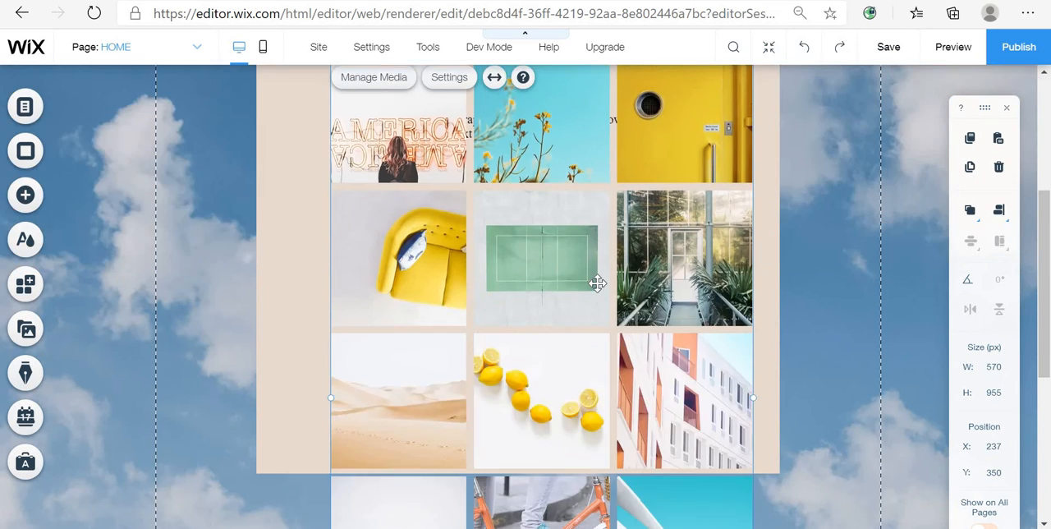
drag(572, 304, 570, 458)
- Extend the content box downward to about 1320 px high so it encloses the whole gallery
scroll(577, 421, down, 5)
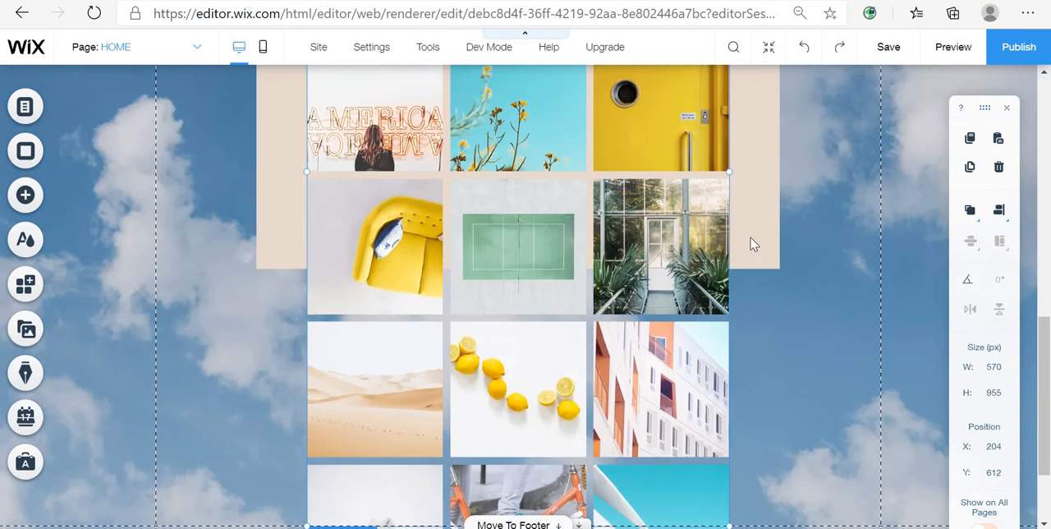
scroll(649, 224, up, 1)
scroll(649, 224, up, 3)
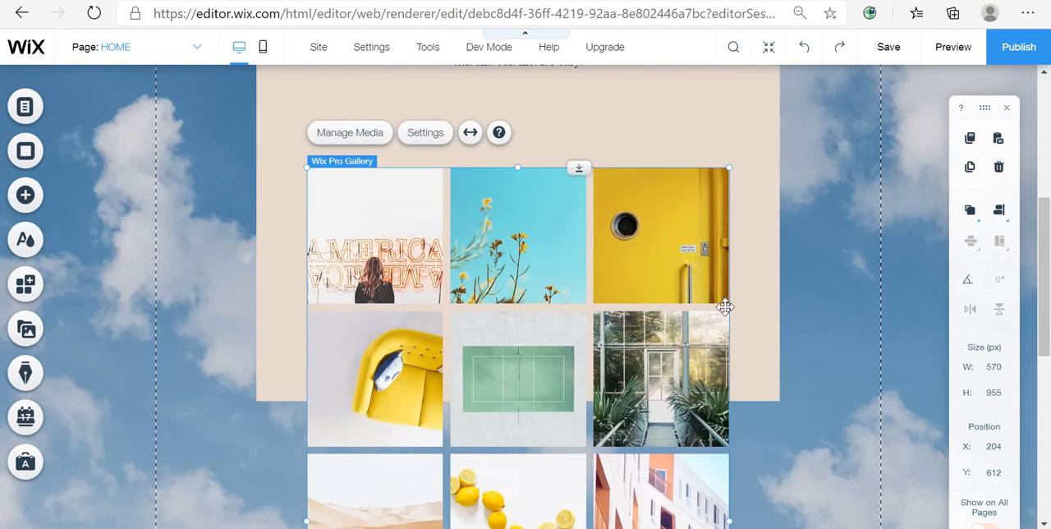
click(777, 305)
scroll(618, 407, down, 3)
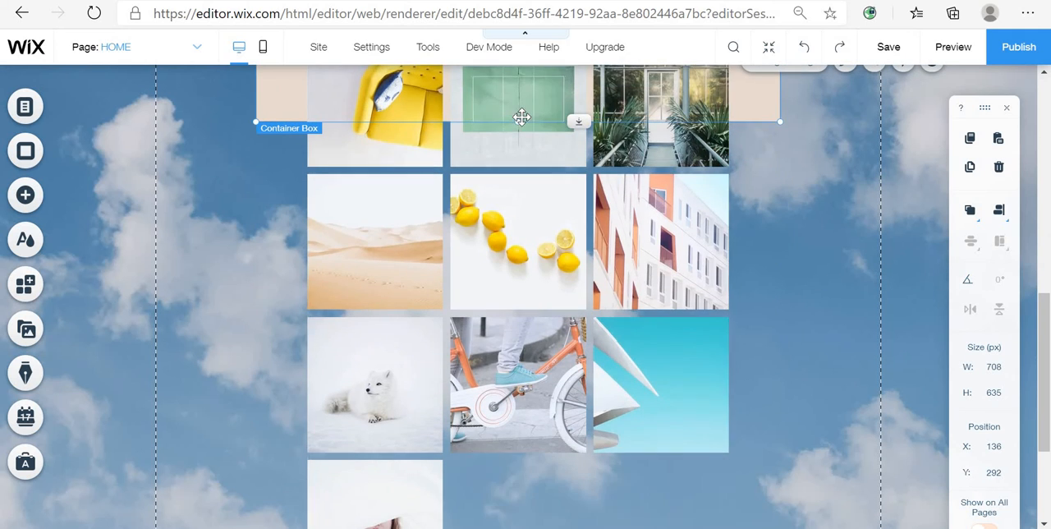
drag(578, 122, 578, 403)
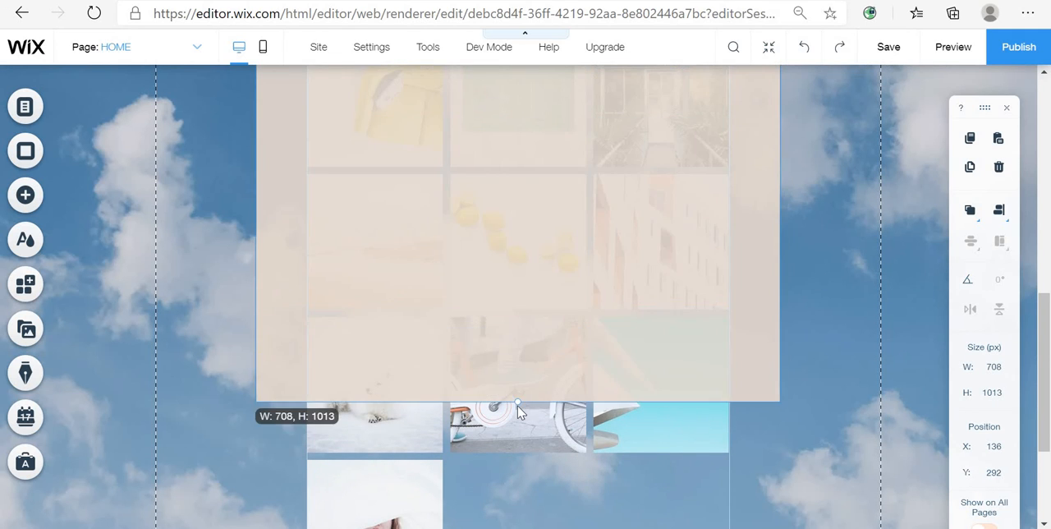
scroll(578, 214, down, 2)
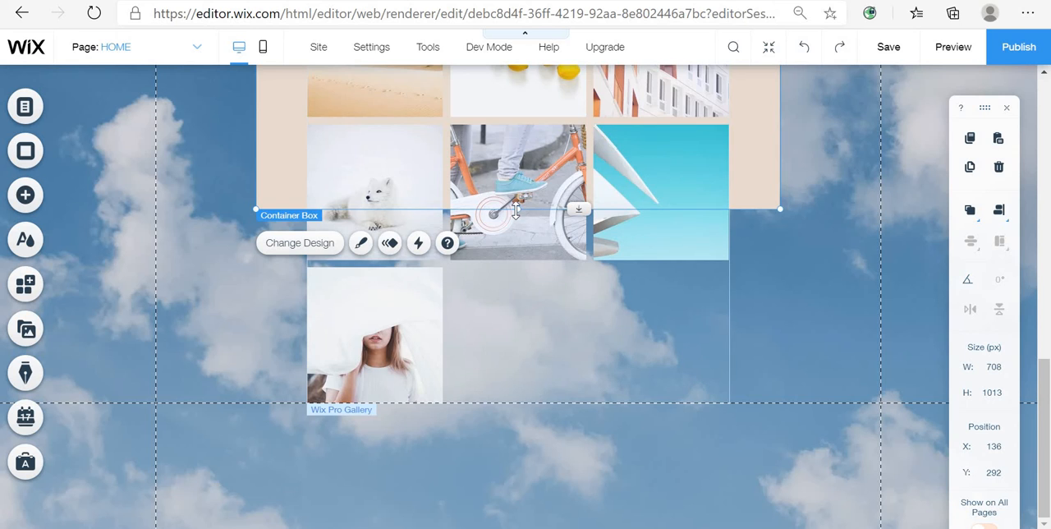
drag(516, 212, 516, 440)
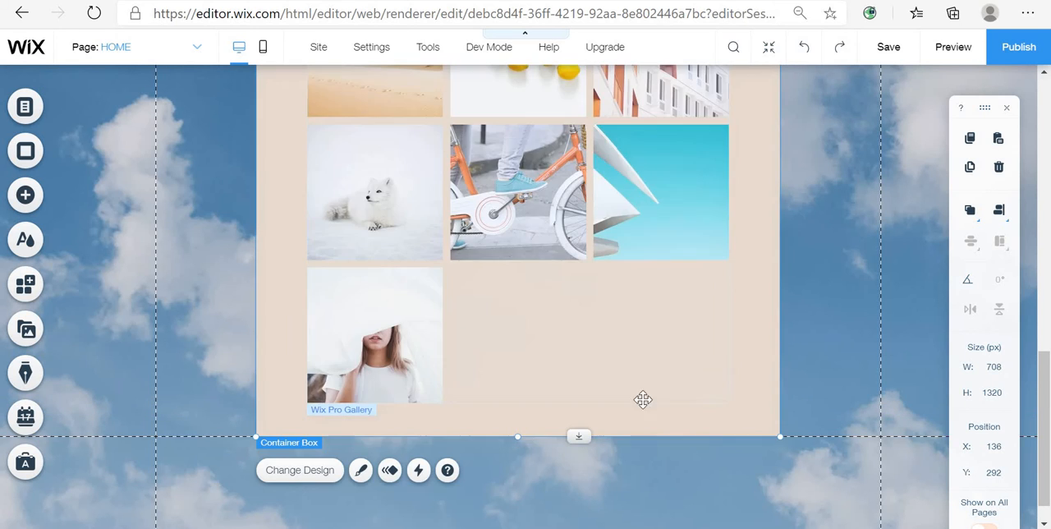
click(840, 315)
- Review the home page, preview the site, open the Contact page, and return to the editor there
scroll(587, 288, up, 8)
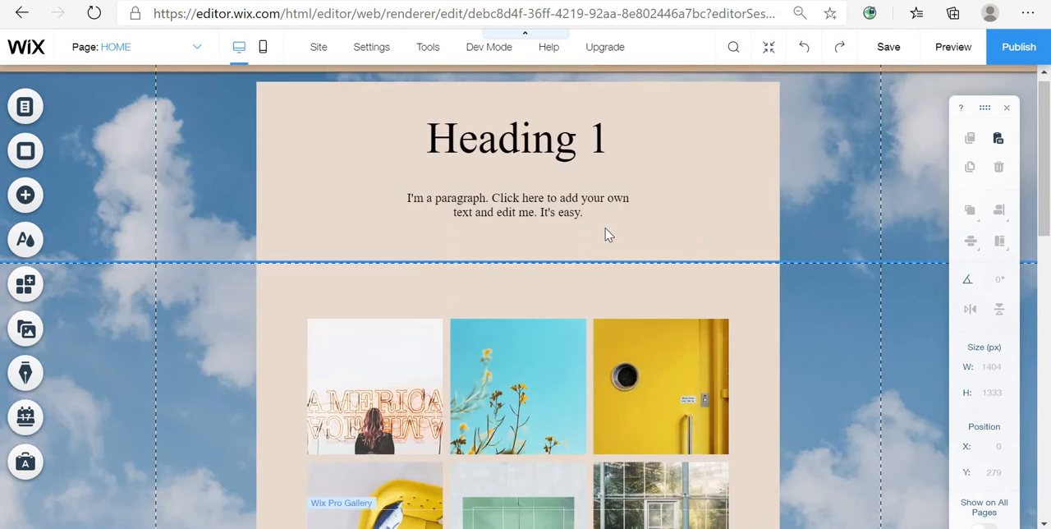
scroll(606, 235, up, 3)
scroll(612, 384, down, 4)
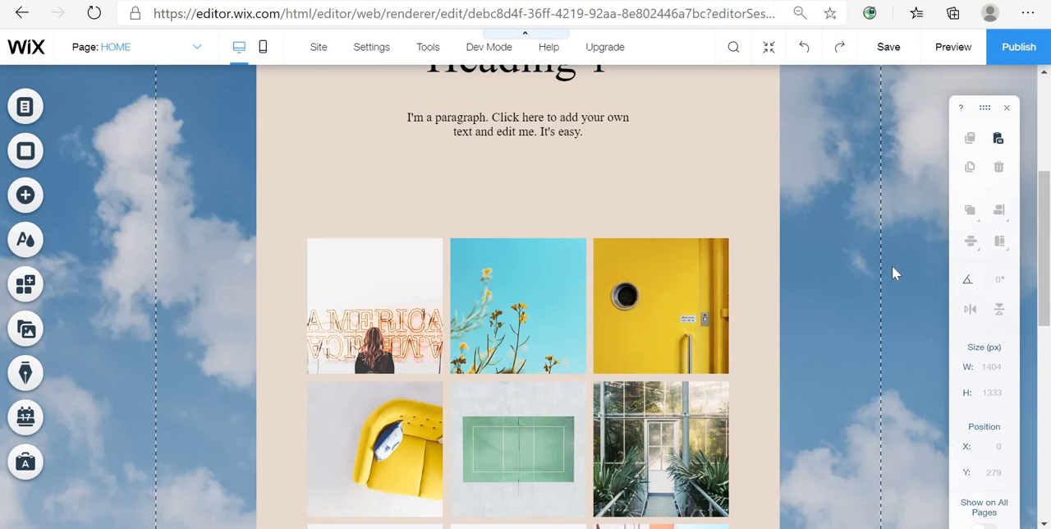
scroll(854, 282, up, 2)
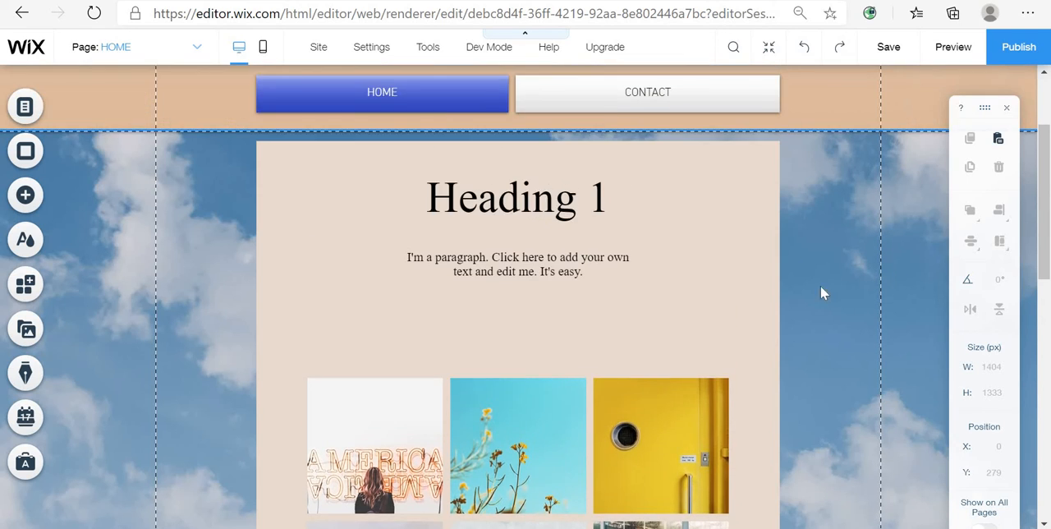
scroll(715, 228, up, 2)
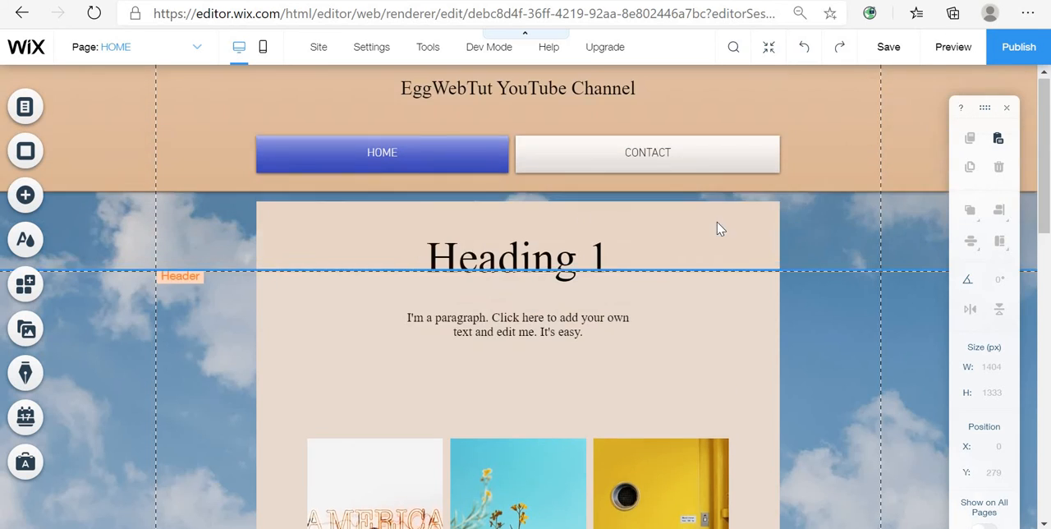
click(944, 58)
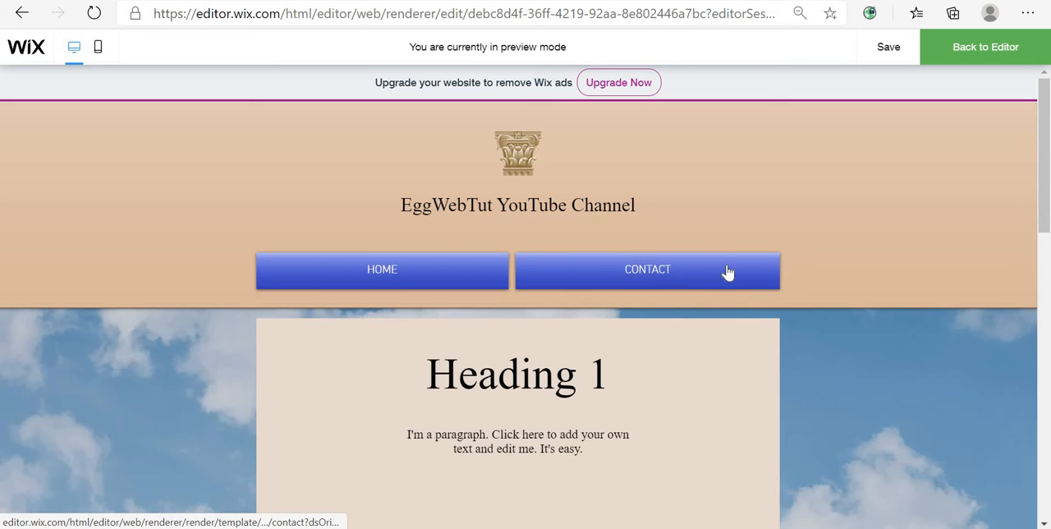
click(728, 271)
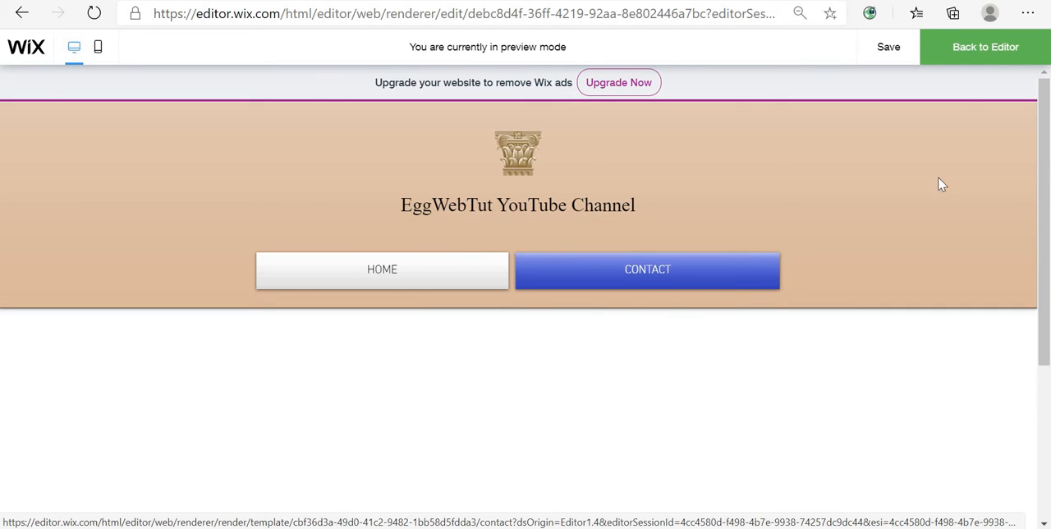
click(1020, 49)
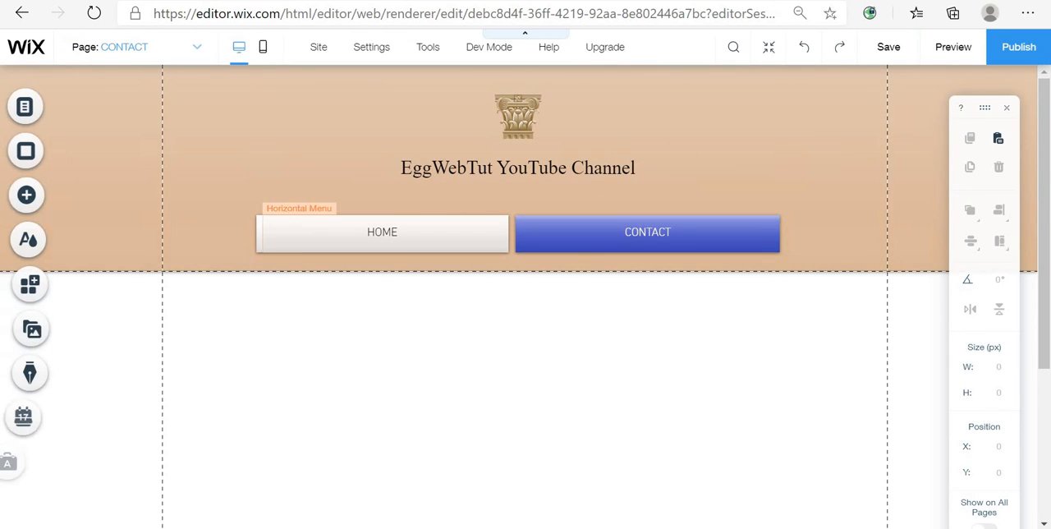
- Add a contact form from Contact & Forms to the Contact page and place it below the header
click(28, 204)
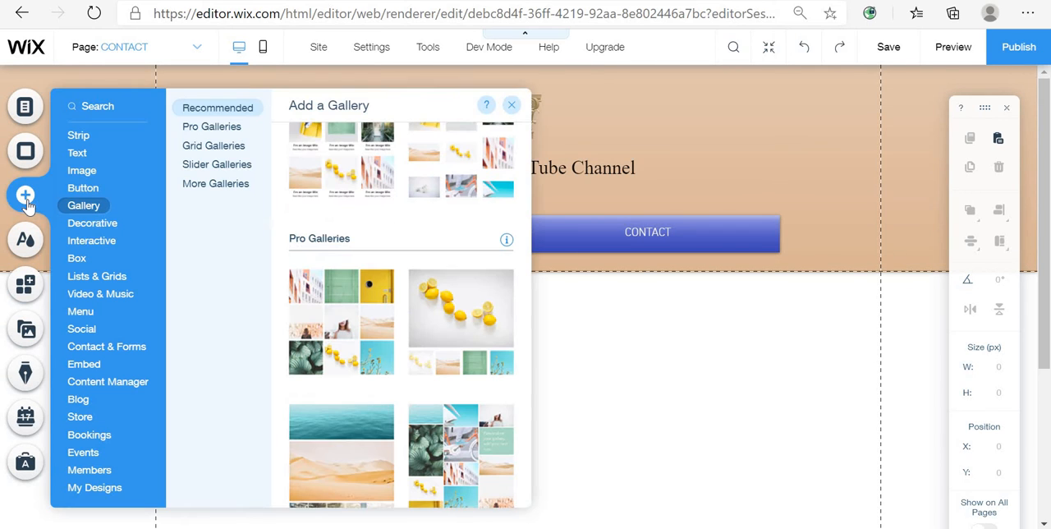
click(102, 240)
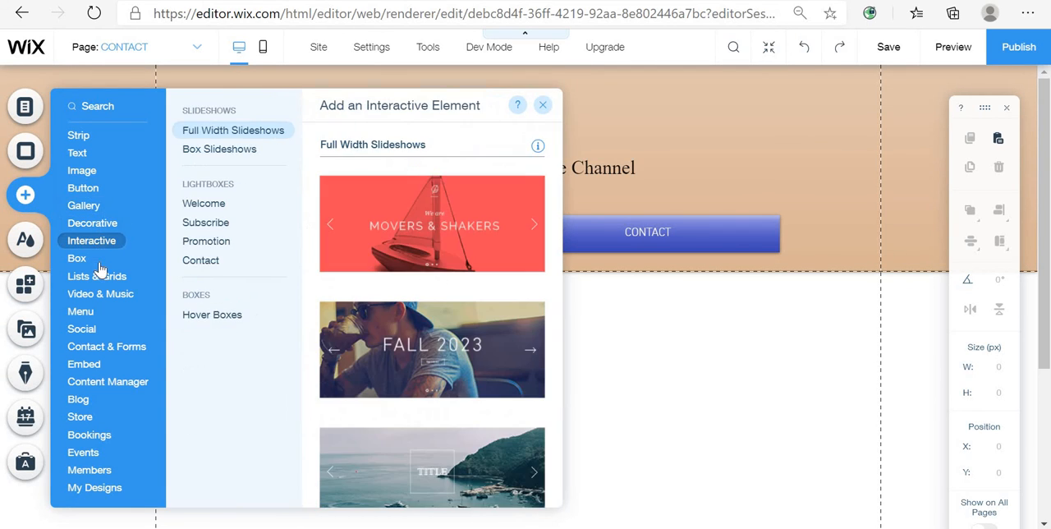
click(115, 352)
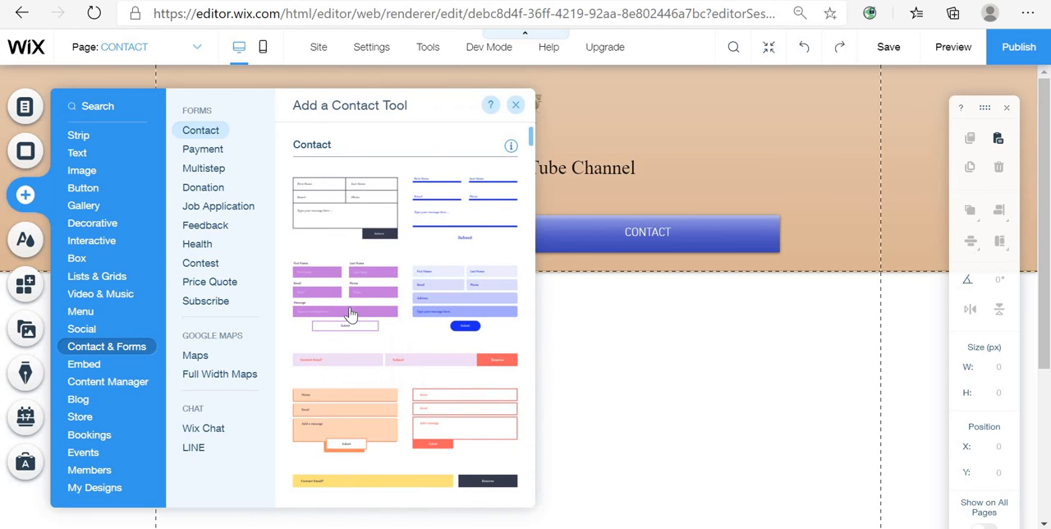
drag(377, 324, 610, 502)
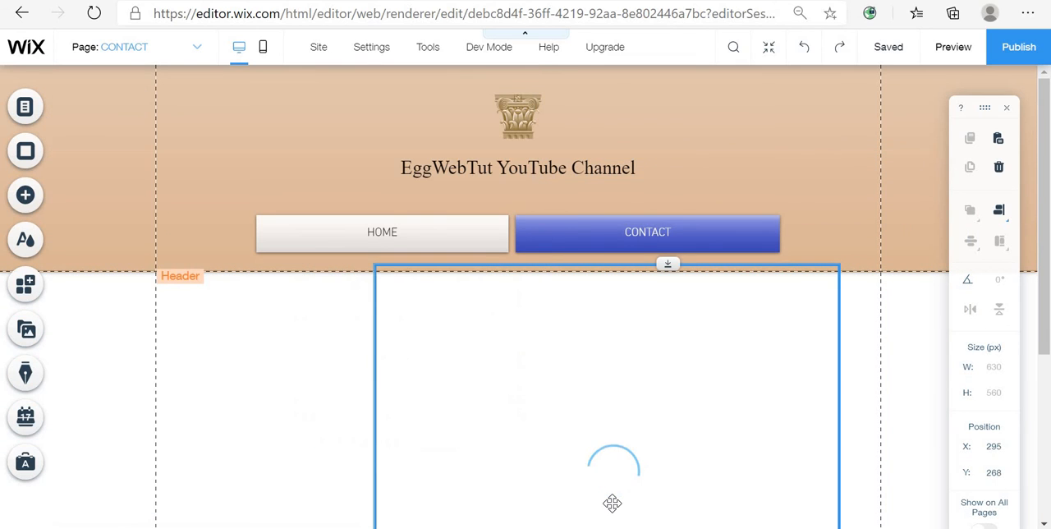
drag(699, 335, 622, 376)
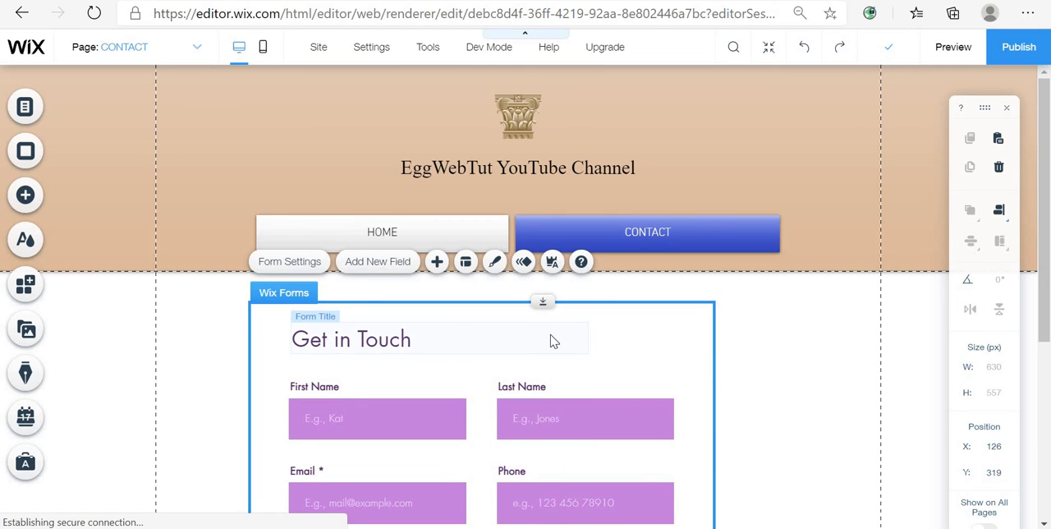
- Change the form title's font to Times New Roman
click(465, 350)
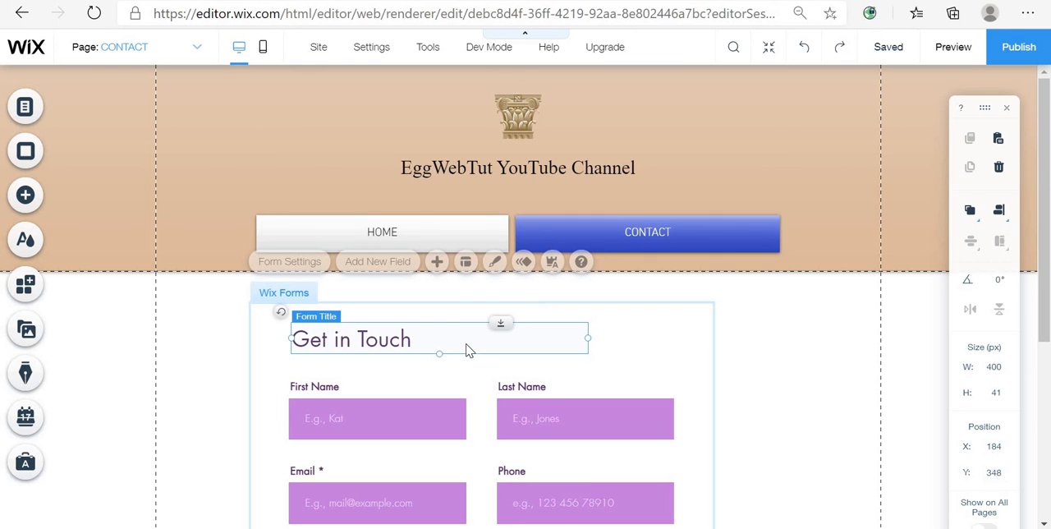
double_click(415, 339)
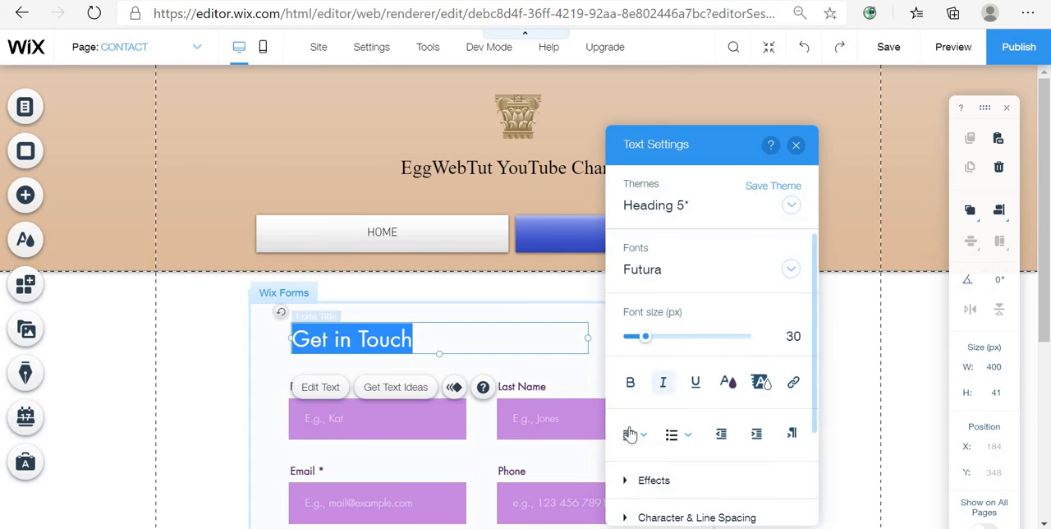
click(657, 277)
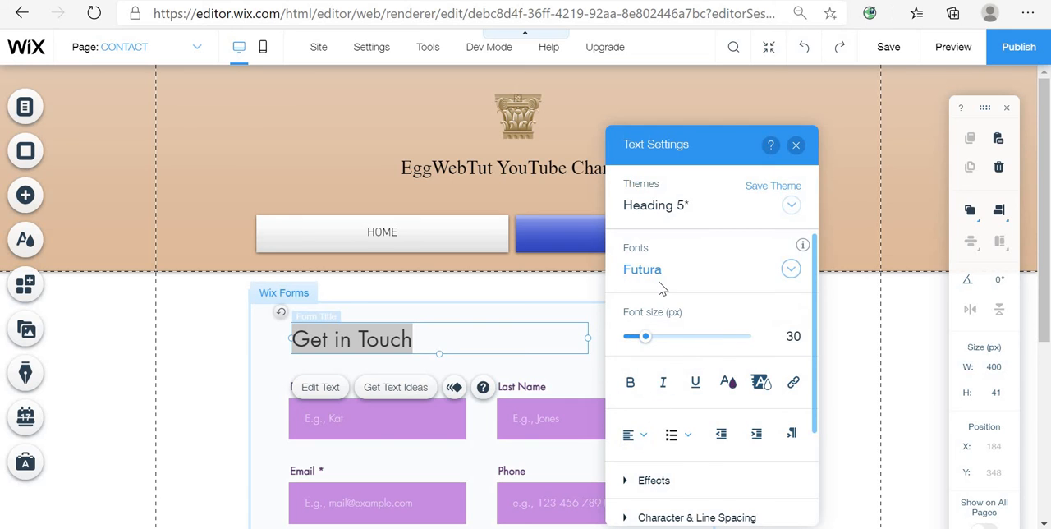
scroll(734, 404, down, 15)
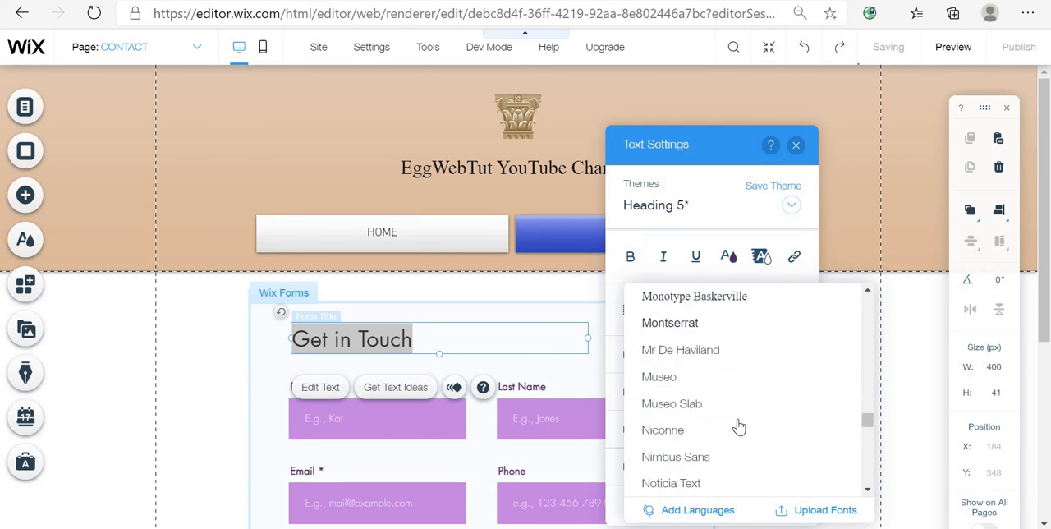
scroll(739, 450, down, 5)
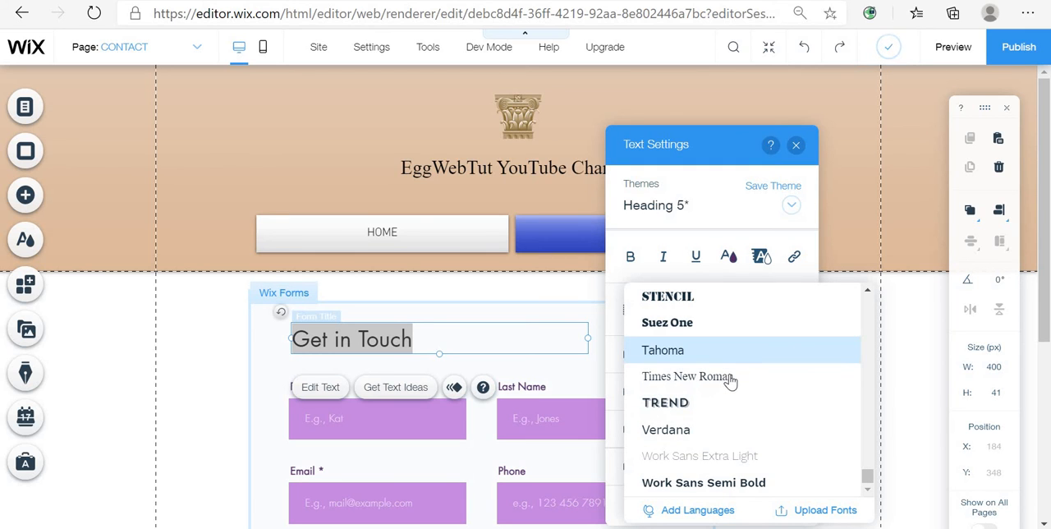
click(732, 378)
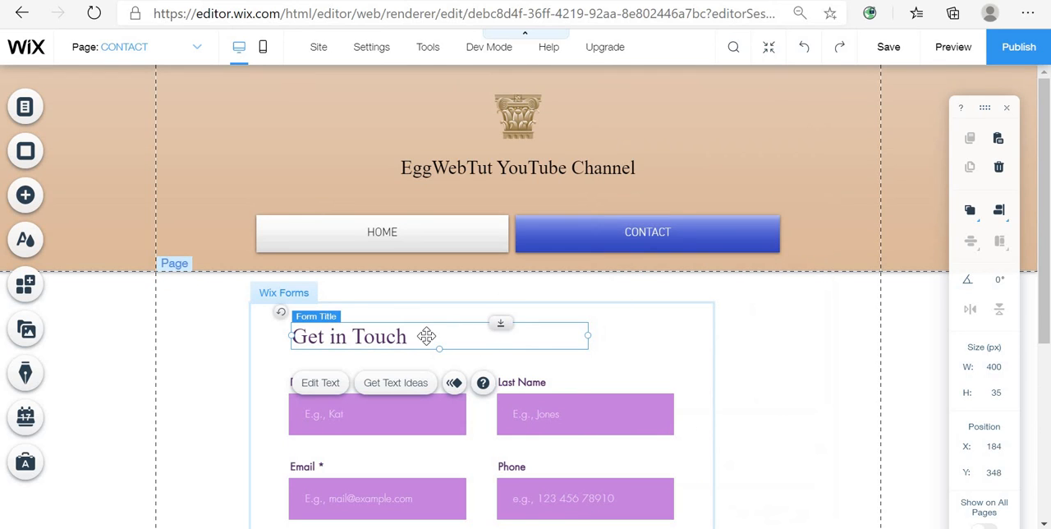
- Rename the form title to "Contact Us"
double_click(426, 336)
key(BackSpace)
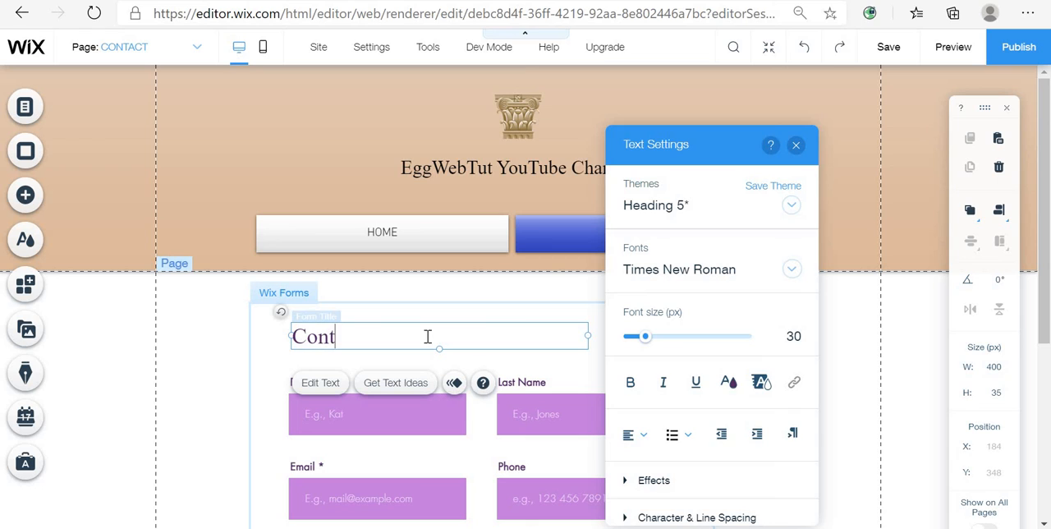
text(ct Me)
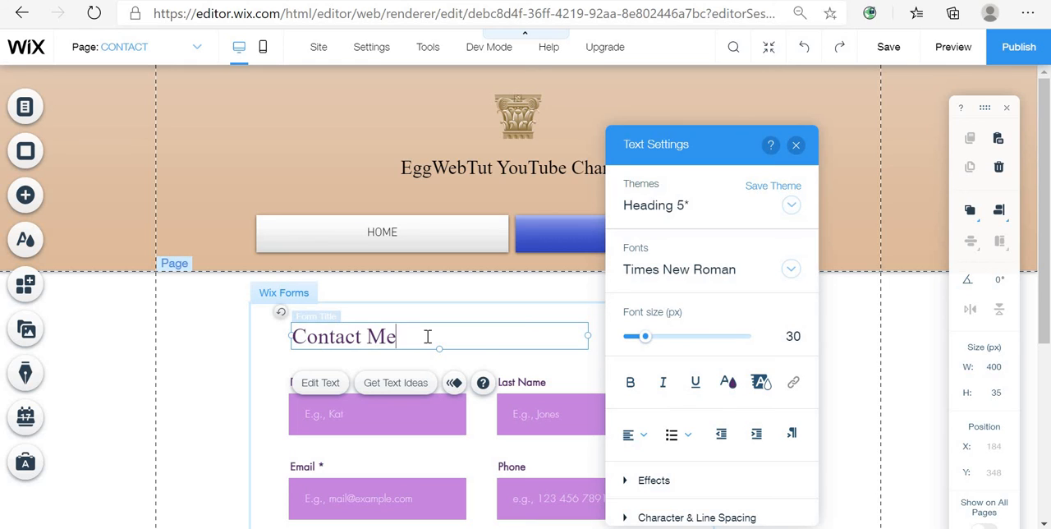
key(BackSpace)
key(BackSpace)
text(Us)
drag(426, 336, 197, 356)
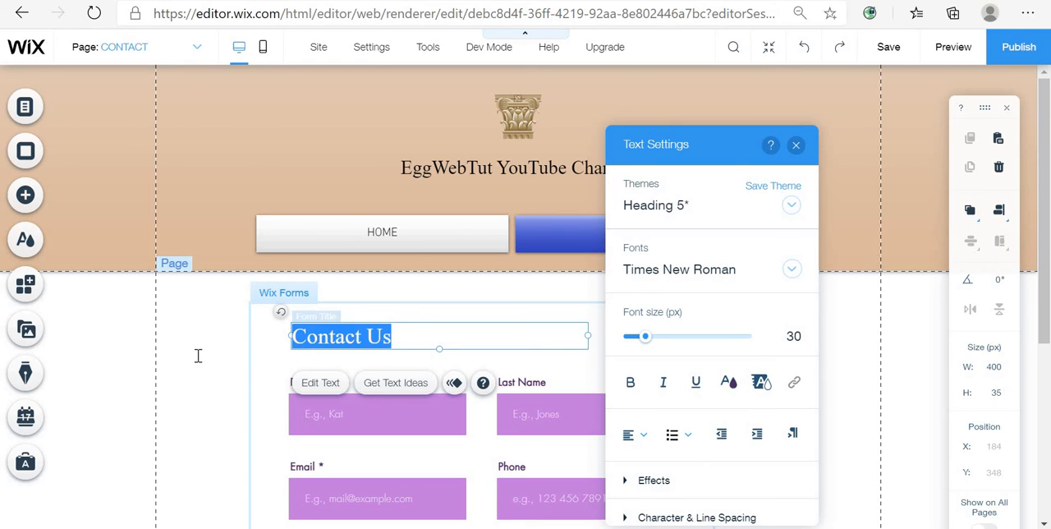
click(734, 390)
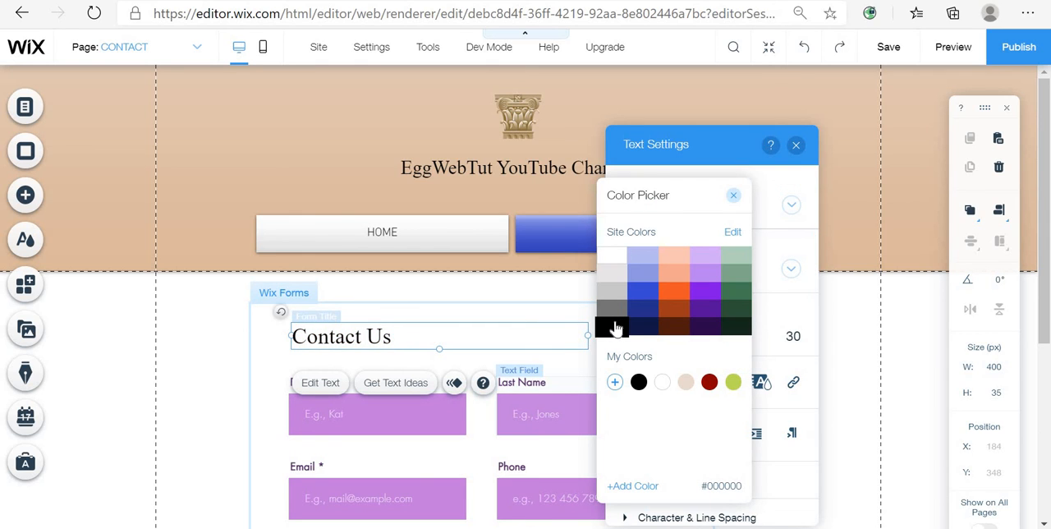
click(734, 195)
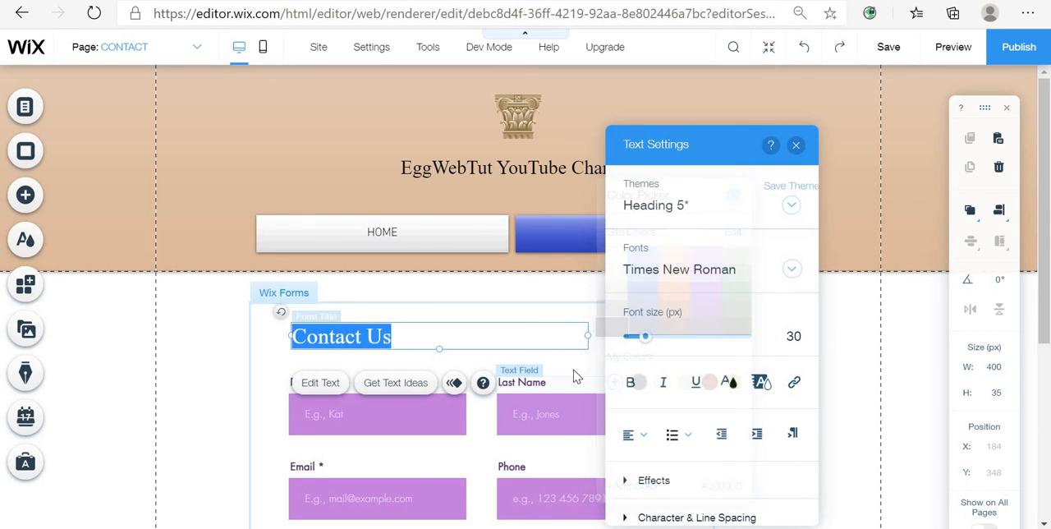
- Open the First Name field's design customization and change the input fields' background fill colour
click(352, 427)
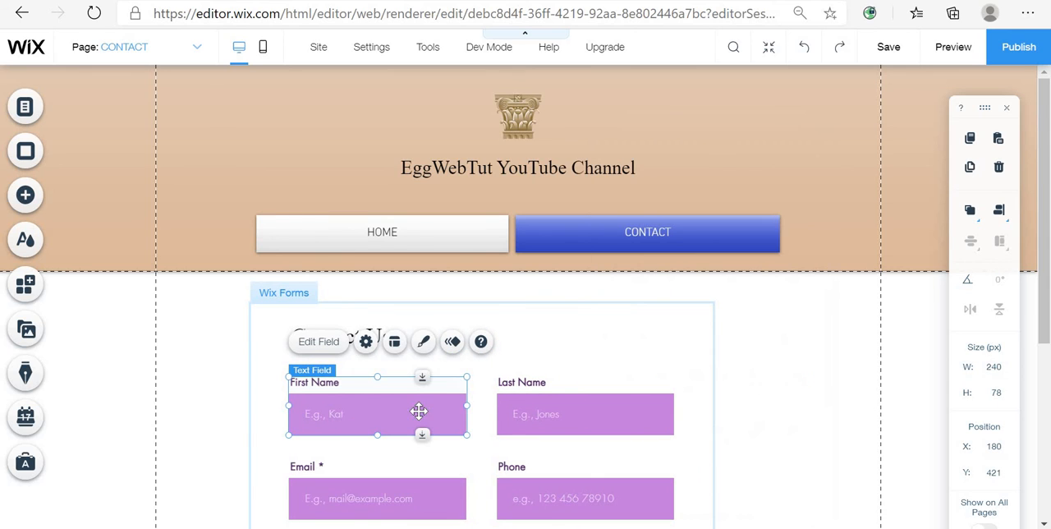
click(426, 346)
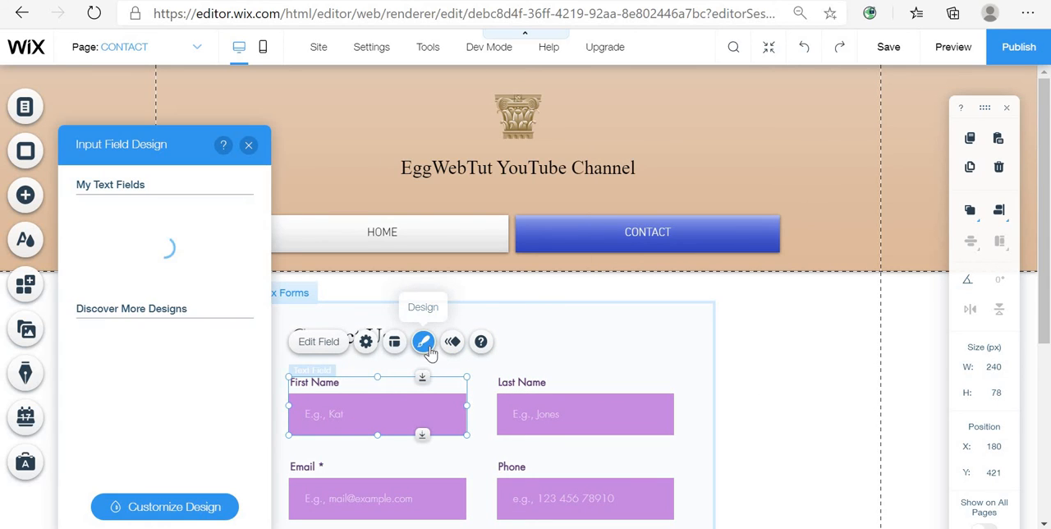
click(196, 507)
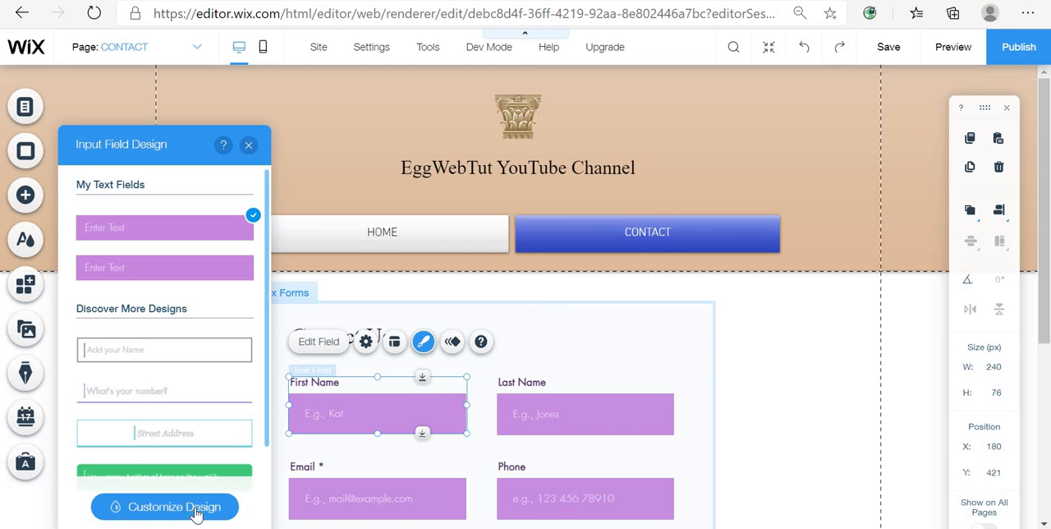
click(205, 268)
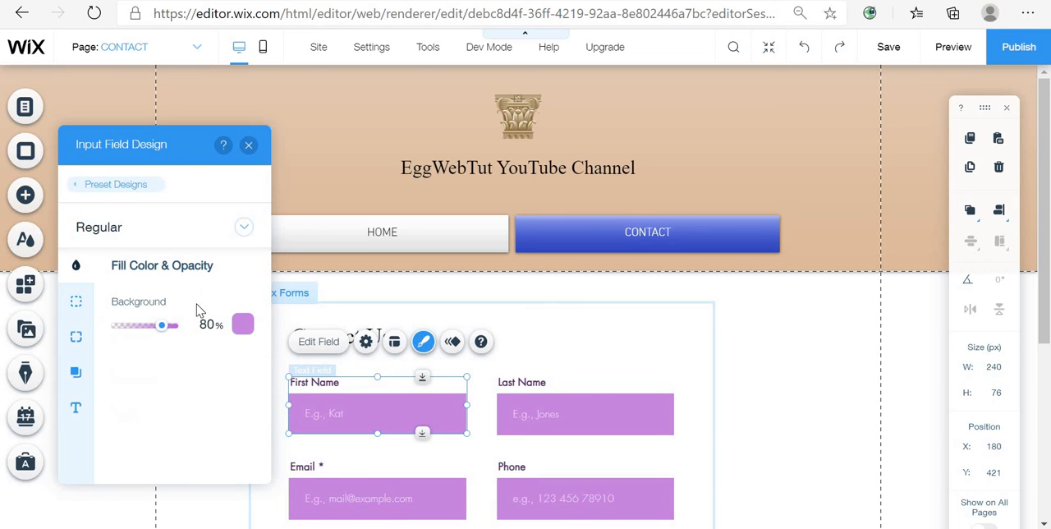
click(252, 330)
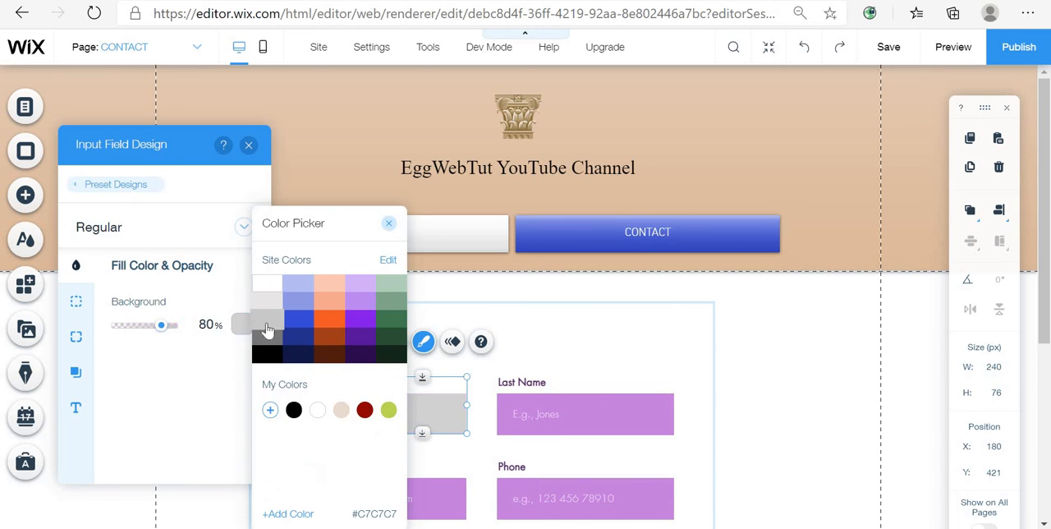
click(281, 320)
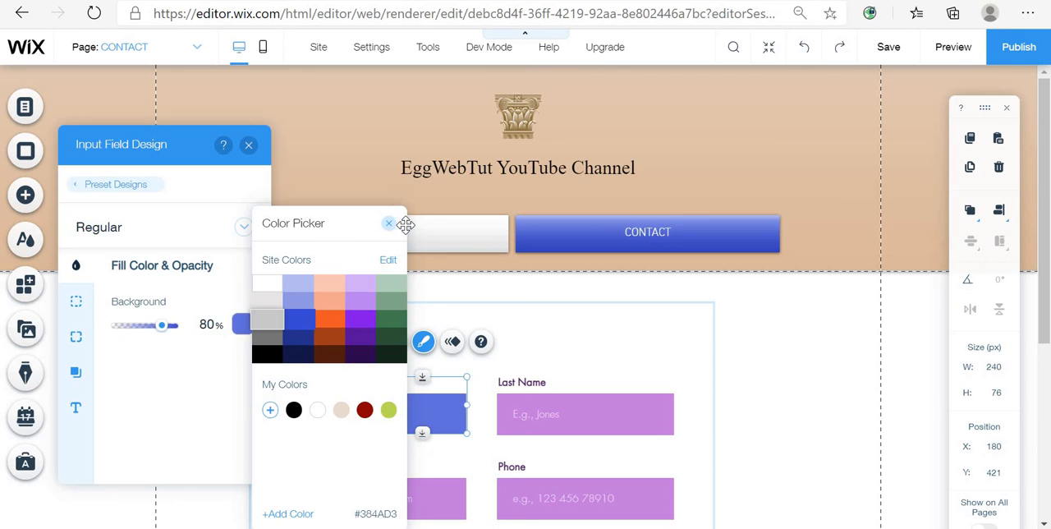
click(389, 226)
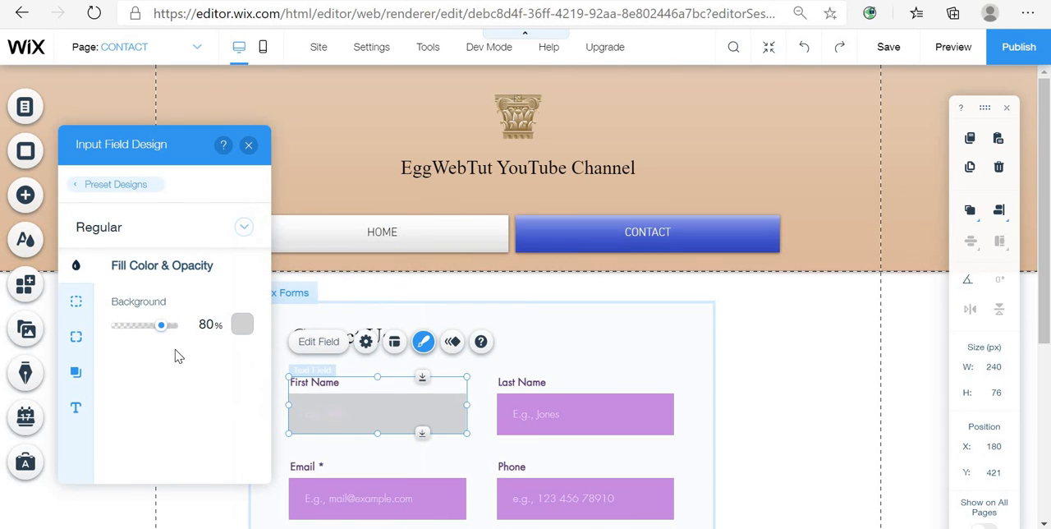
- Set the input fields' title colour to black
click(77, 406)
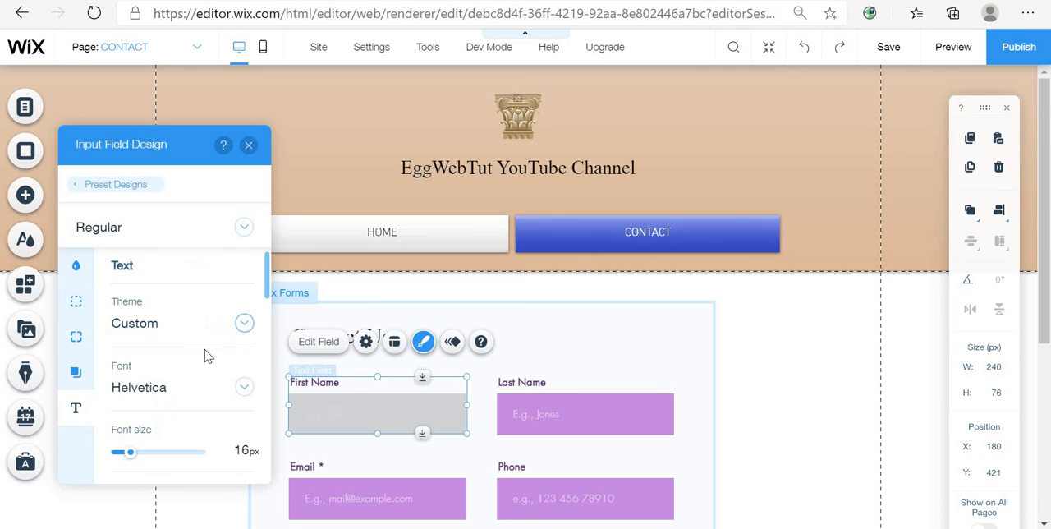
scroll(209, 361, down, 2)
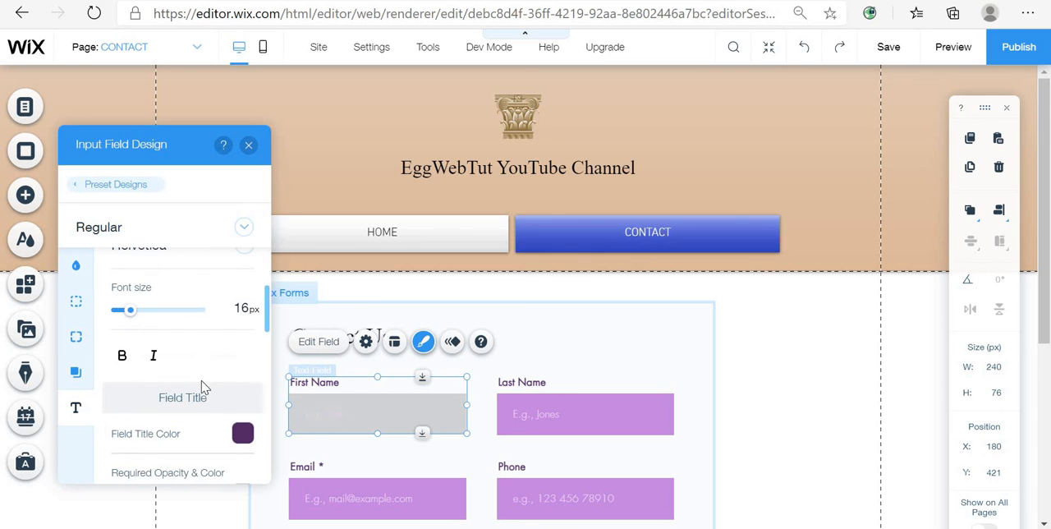
click(242, 436)
click(71, 330)
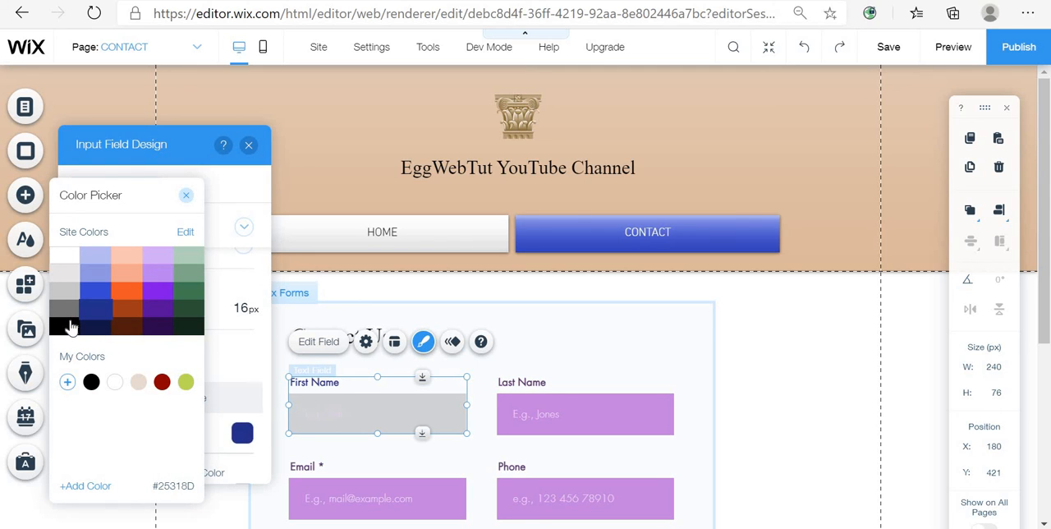
click(70, 328)
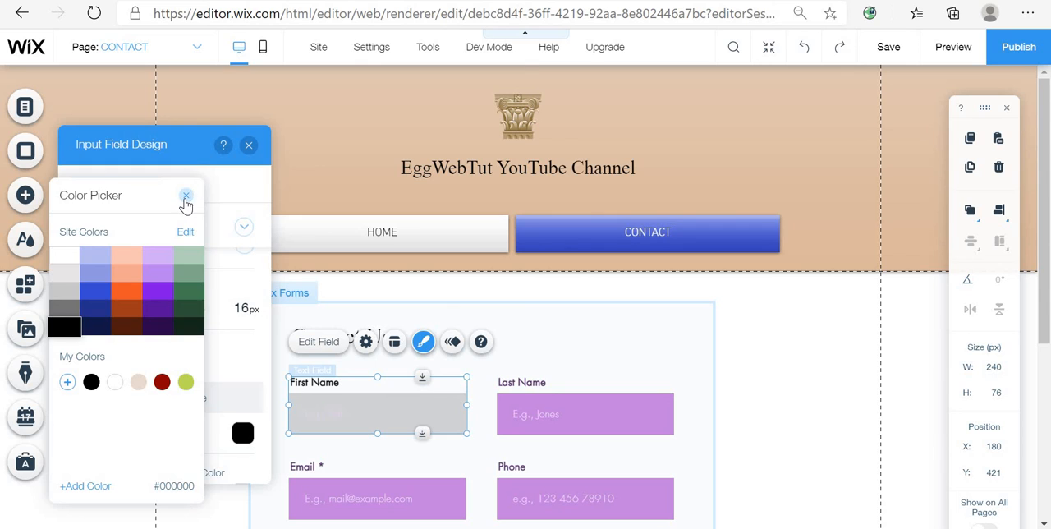
click(185, 197)
- Change the input fields' text font to Times New Roman
scroll(188, 327, up, 2)
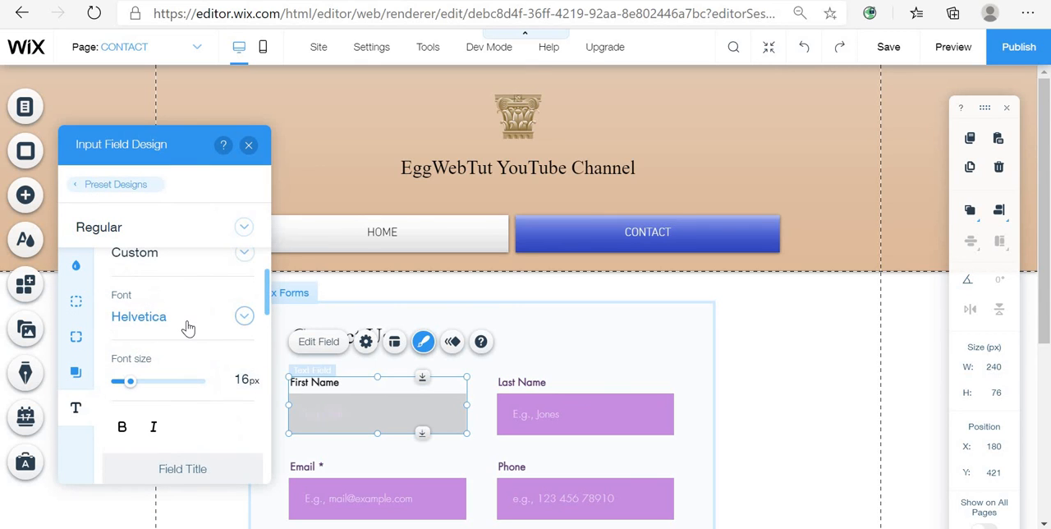
click(188, 328)
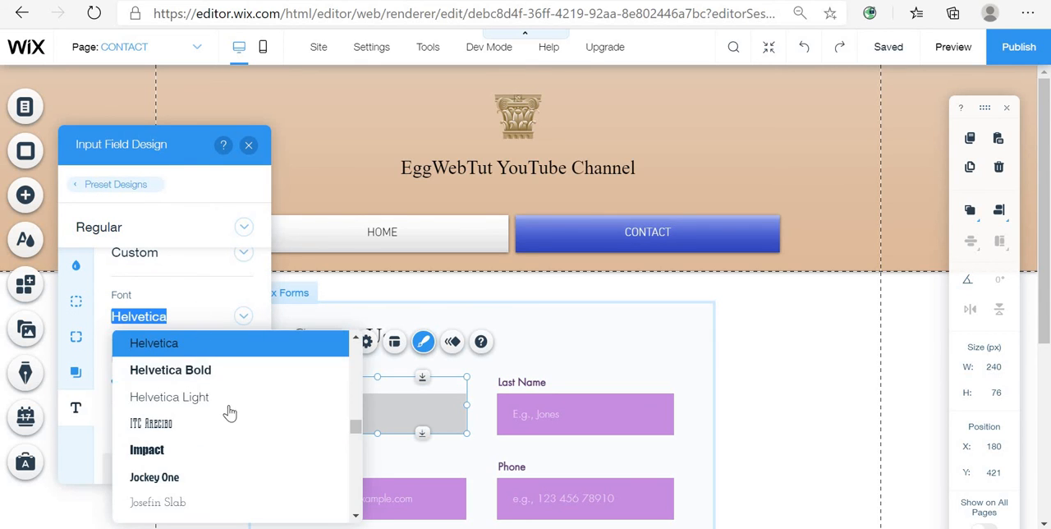
scroll(230, 411, down, 1)
scroll(230, 413, down, 8)
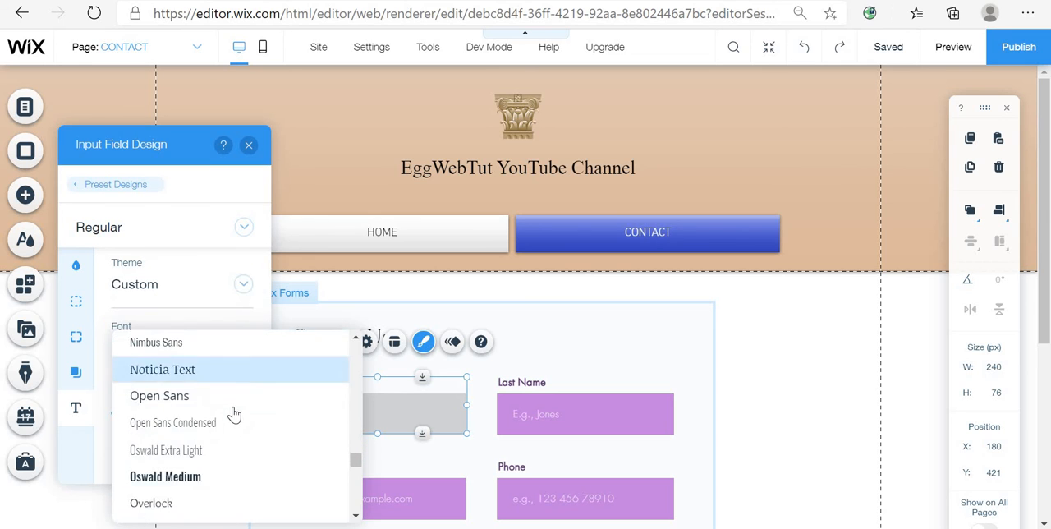
scroll(232, 430, down, 10)
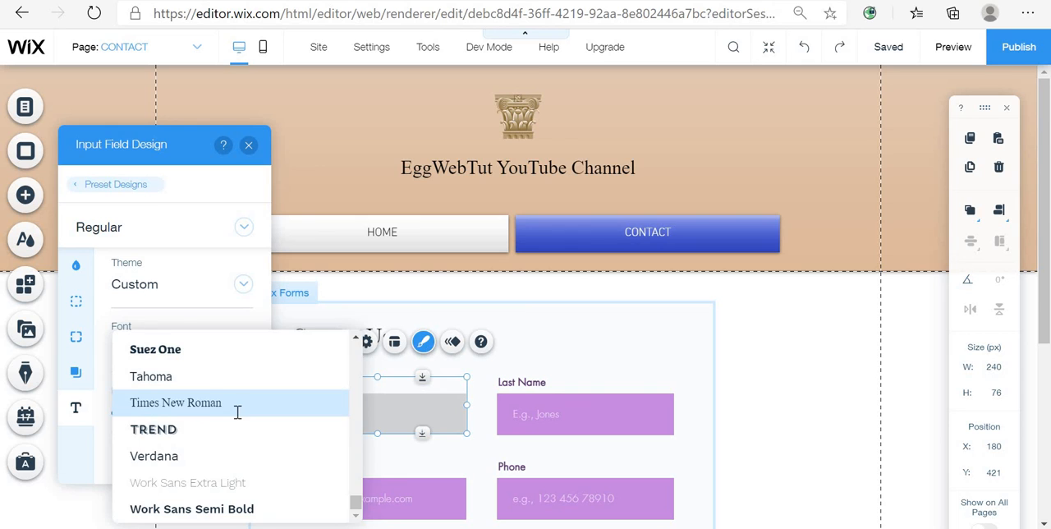
click(237, 412)
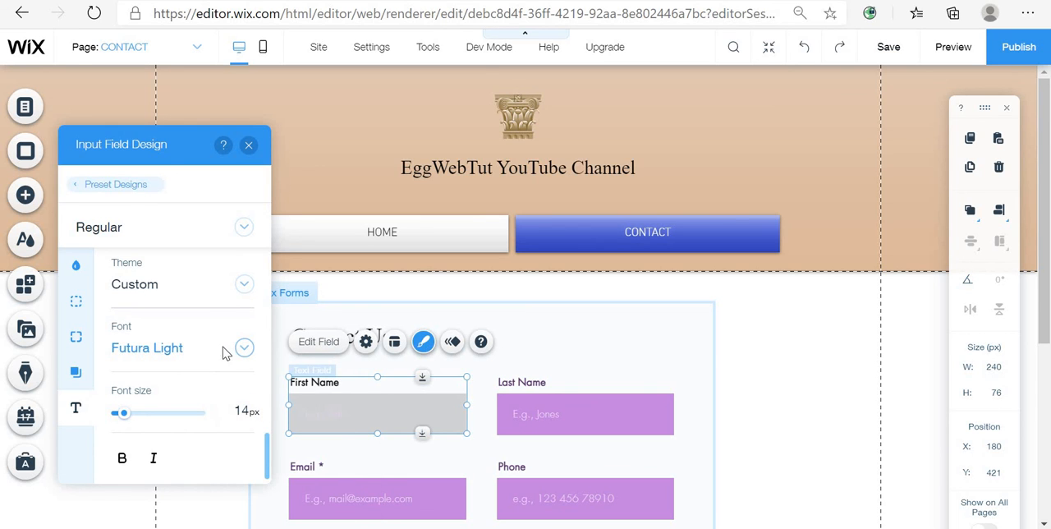
click(227, 351)
scroll(232, 466, down, 8)
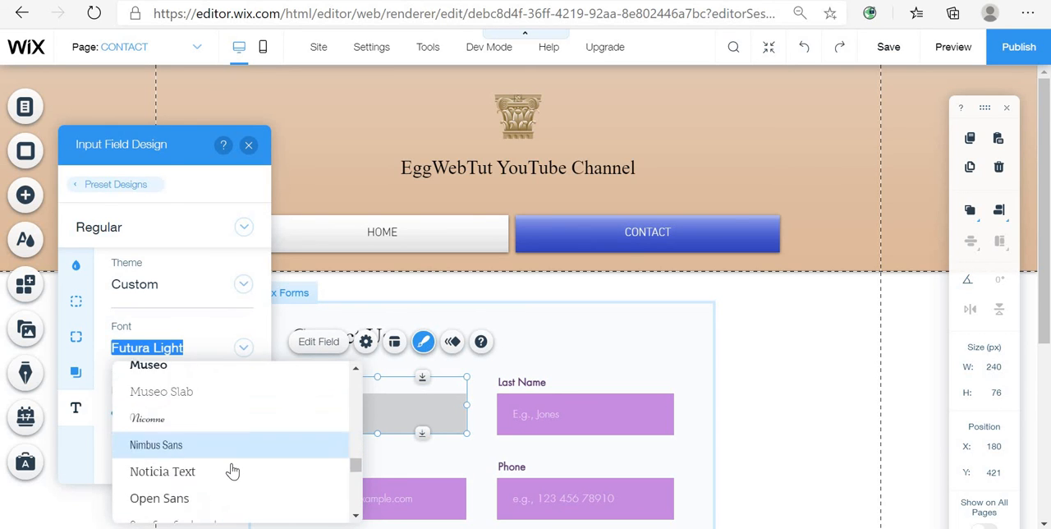
scroll(232, 470, down, 12)
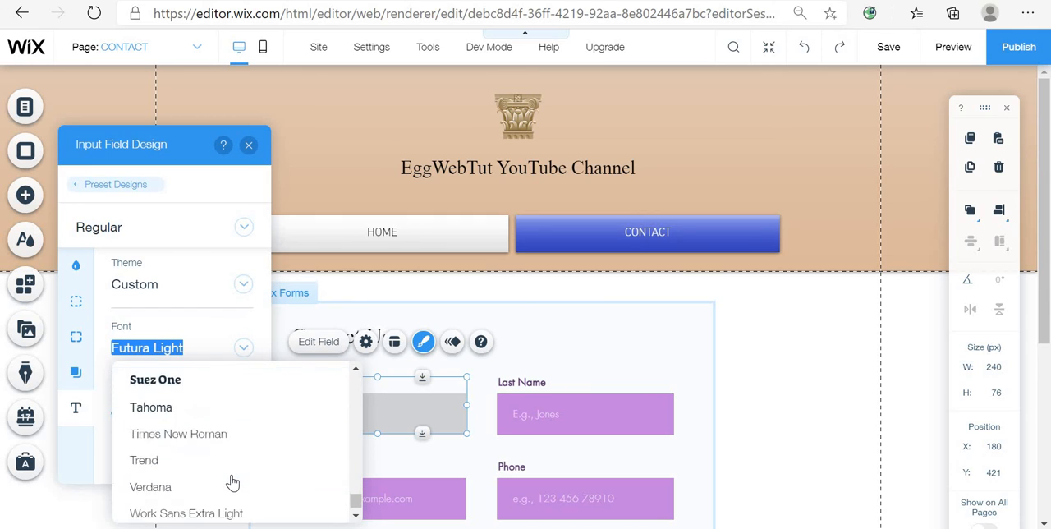
scroll(232, 482, down, 1)
click(242, 407)
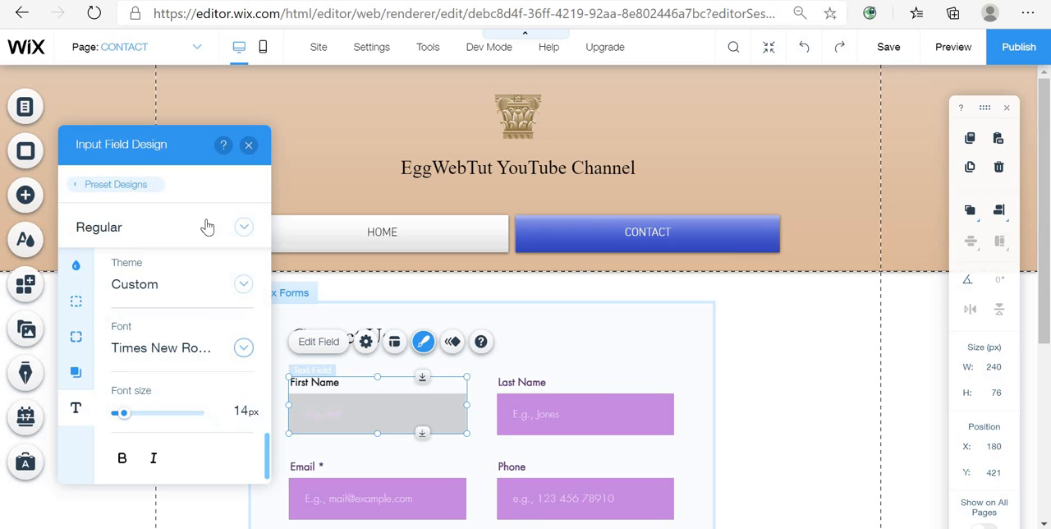
click(167, 290)
click(88, 330)
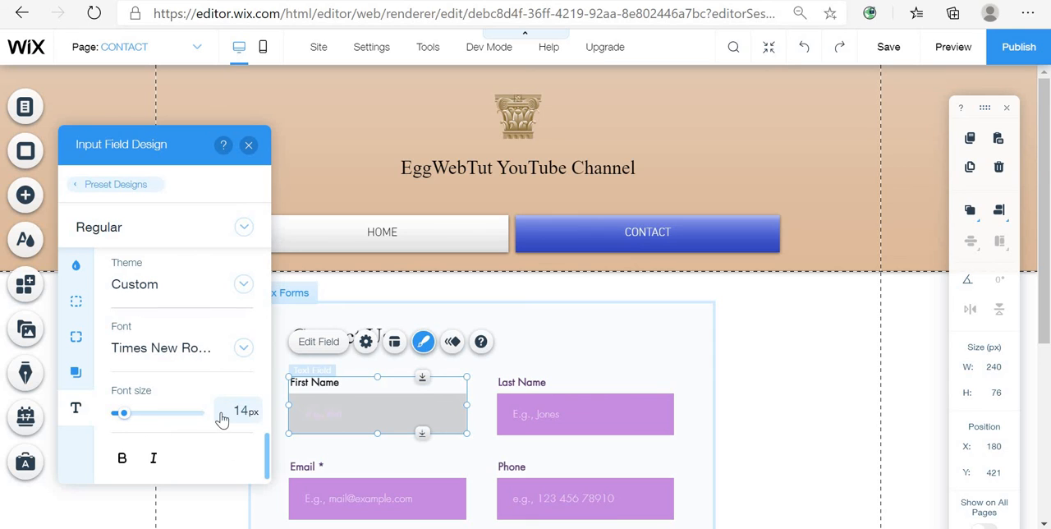
click(192, 361)
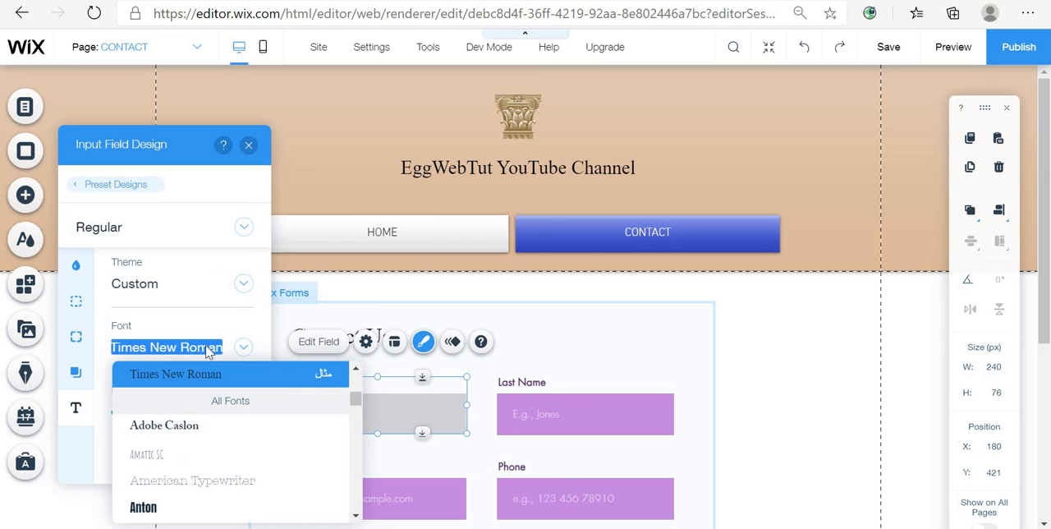
click(213, 328)
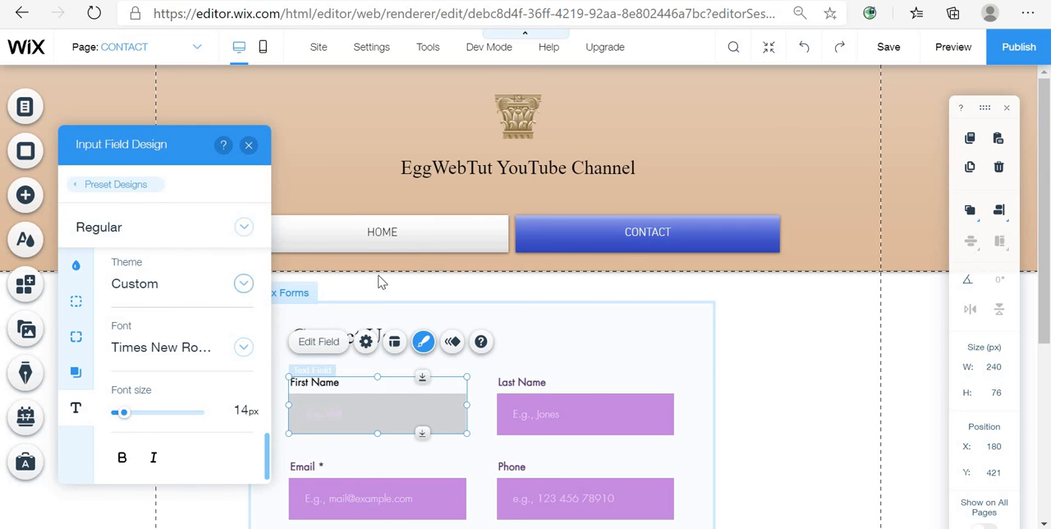
- Undo the recent input field design changes and close the design panel
click(811, 48)
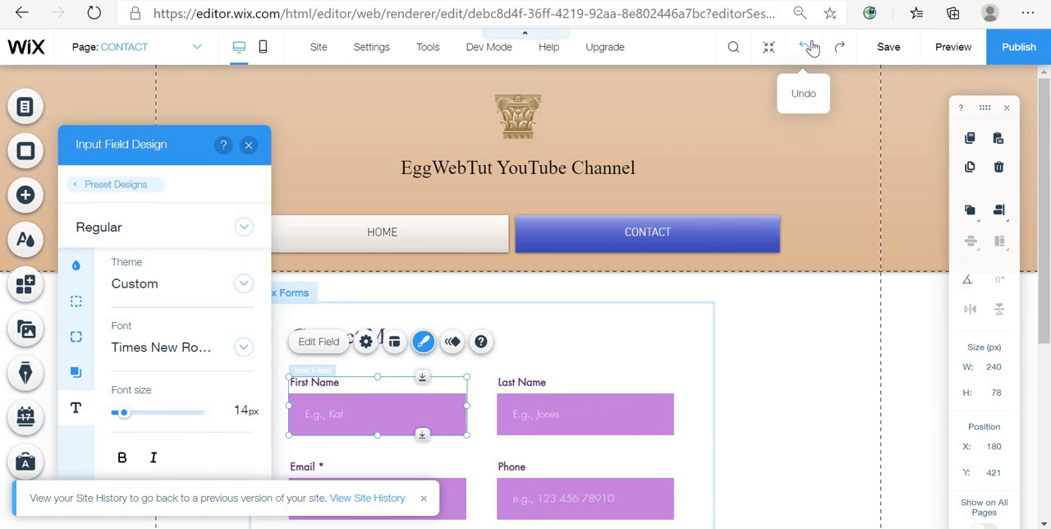
click(248, 144)
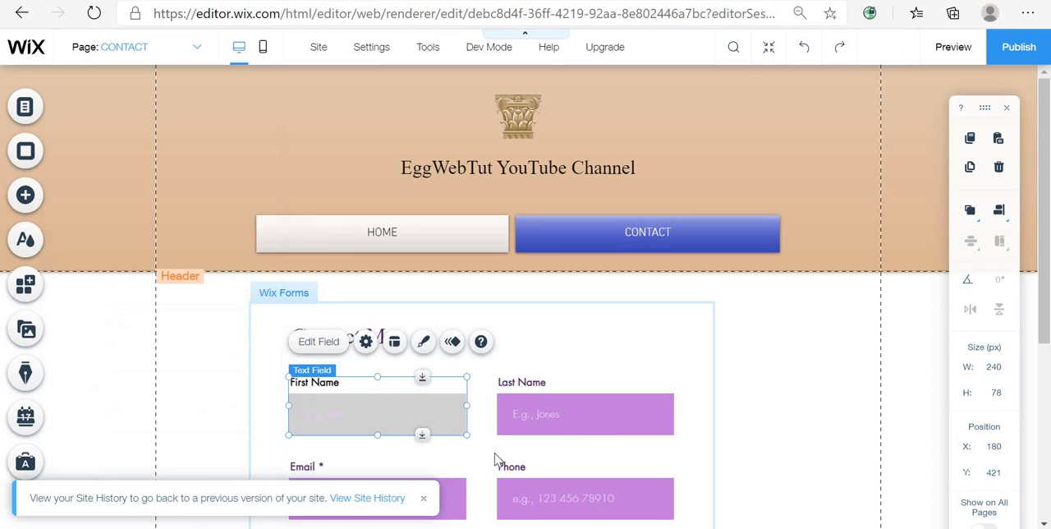
click(811, 51)
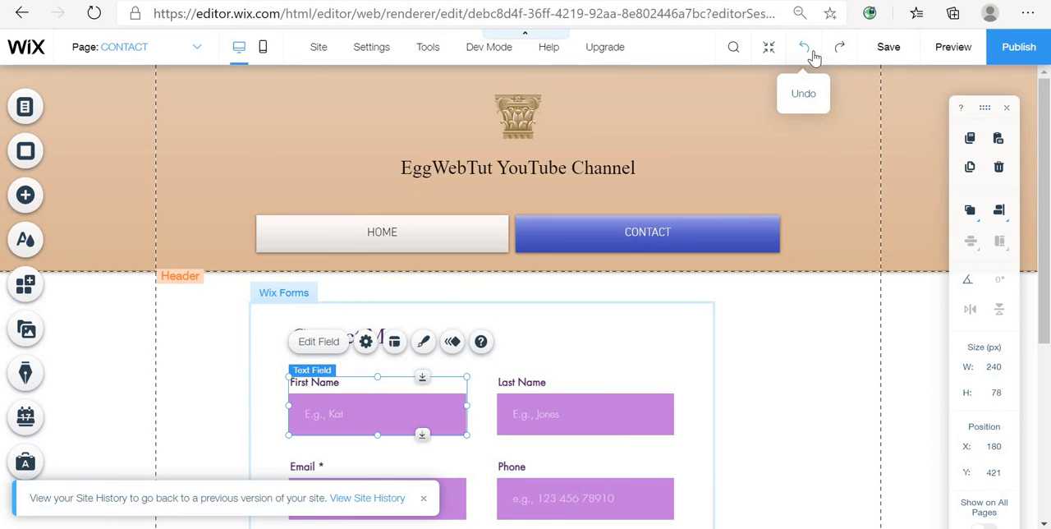
click(805, 361)
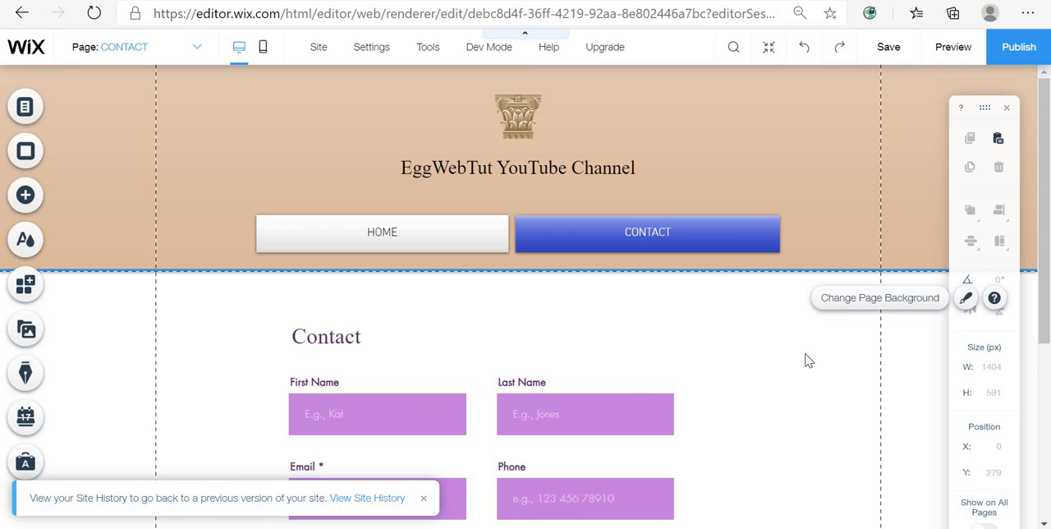
click(846, 48)
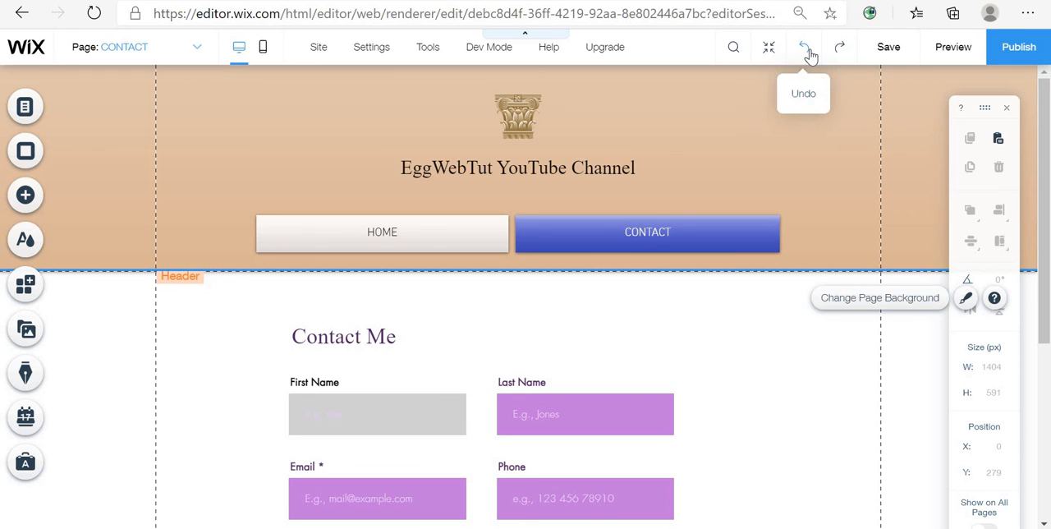
click(805, 47)
click(804, 48)
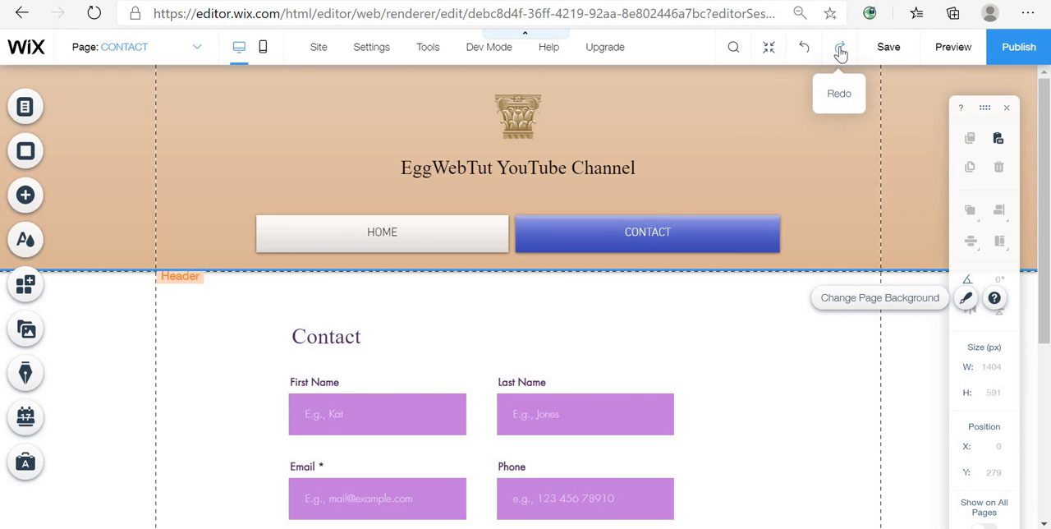
scroll(639, 365, down, 3)
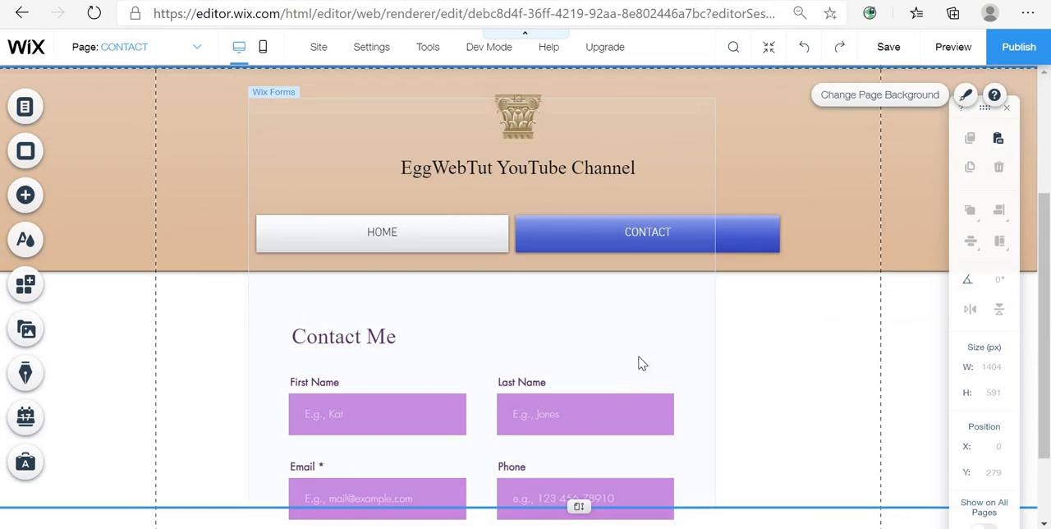
scroll(635, 298, up, 2)
scroll(657, 297, up, 2)
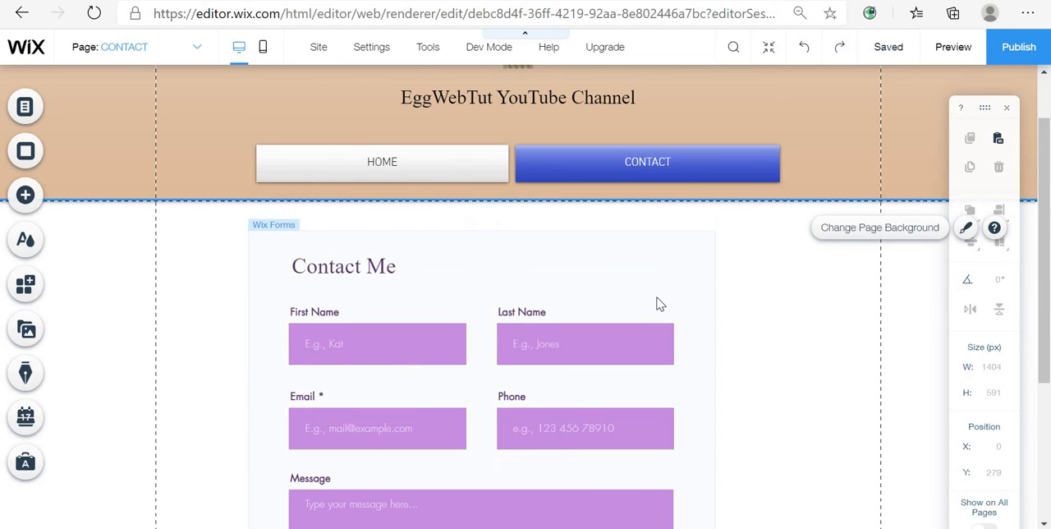
- Select the whole contact form and apply the first preset from Forms Design with outlined white fields
click(637, 301)
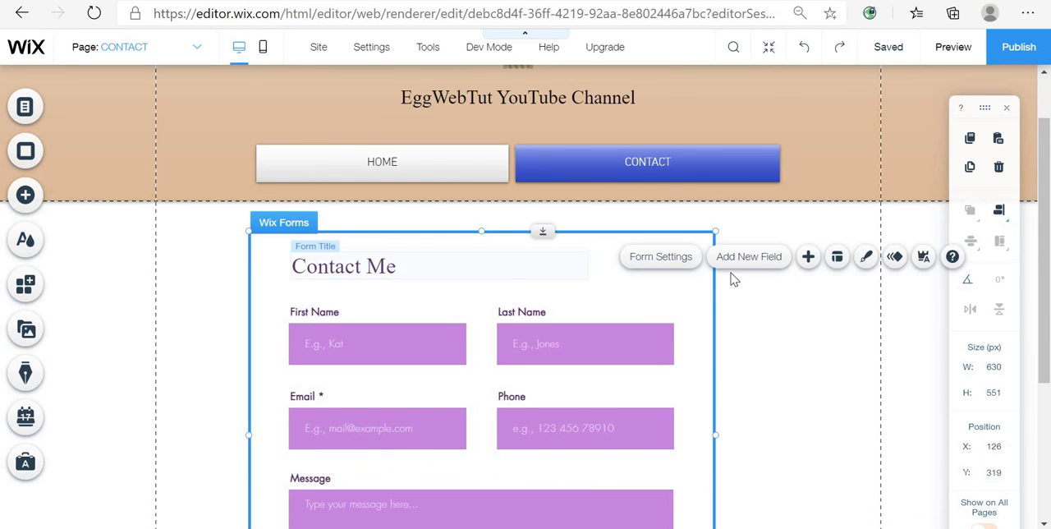
click(669, 257)
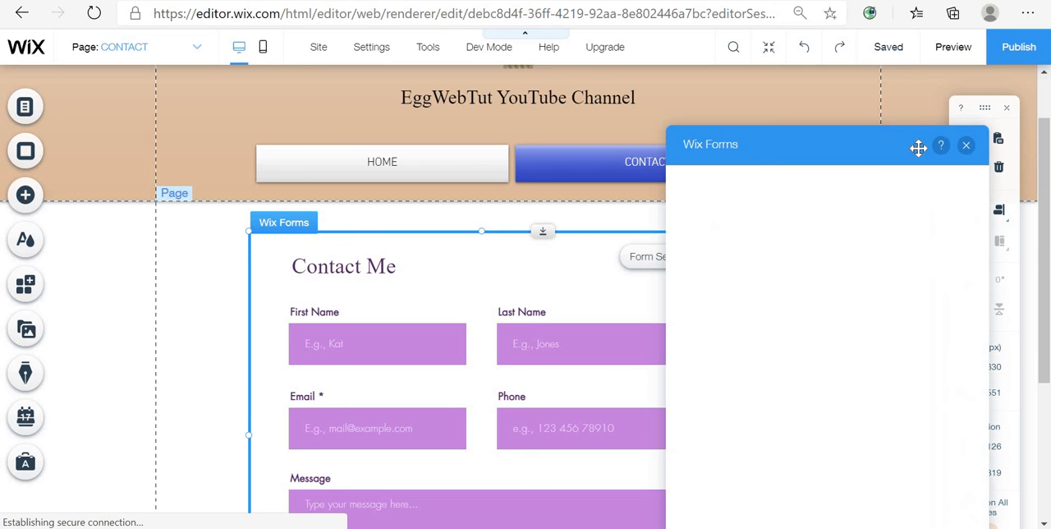
click(964, 143)
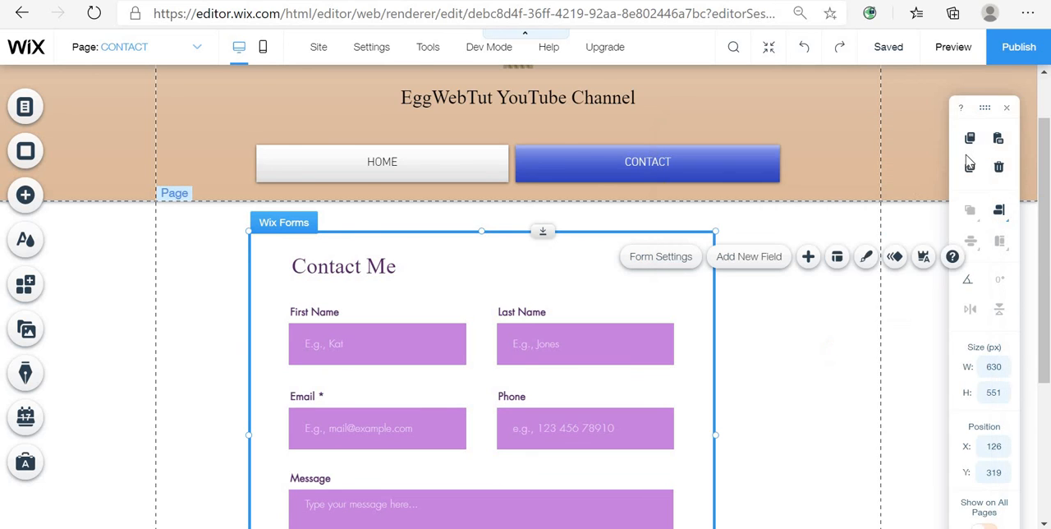
click(867, 257)
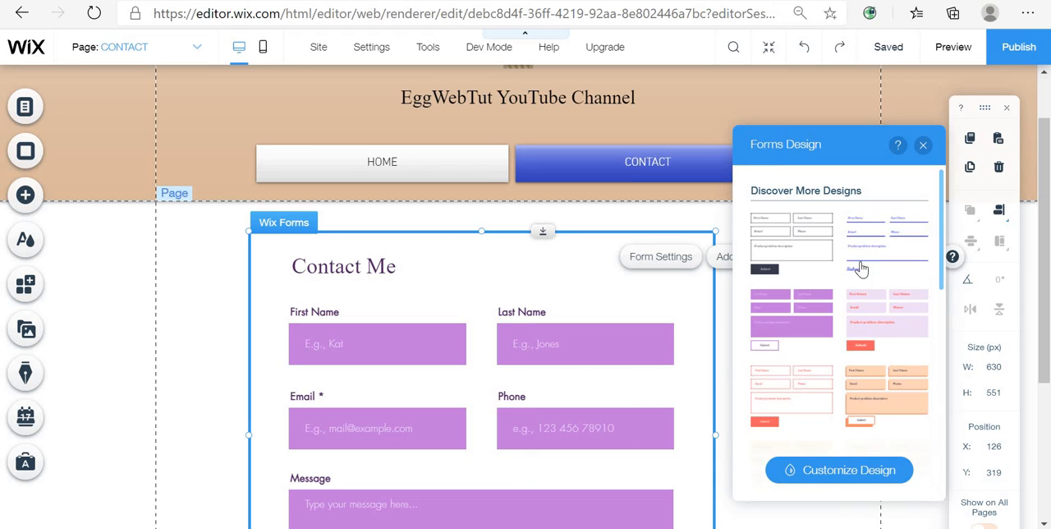
click(785, 255)
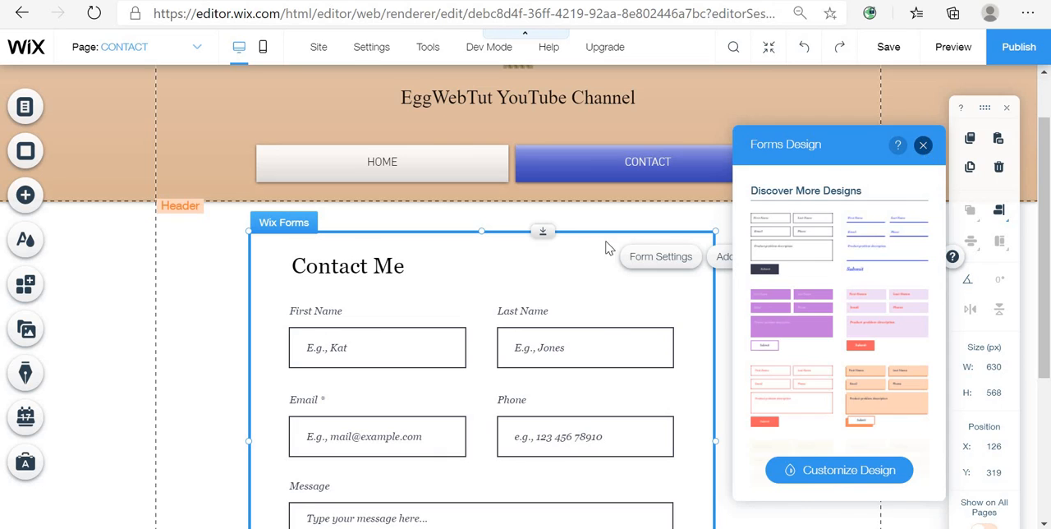
- Try to set the contact form title's font to Times New Roman
click(394, 271)
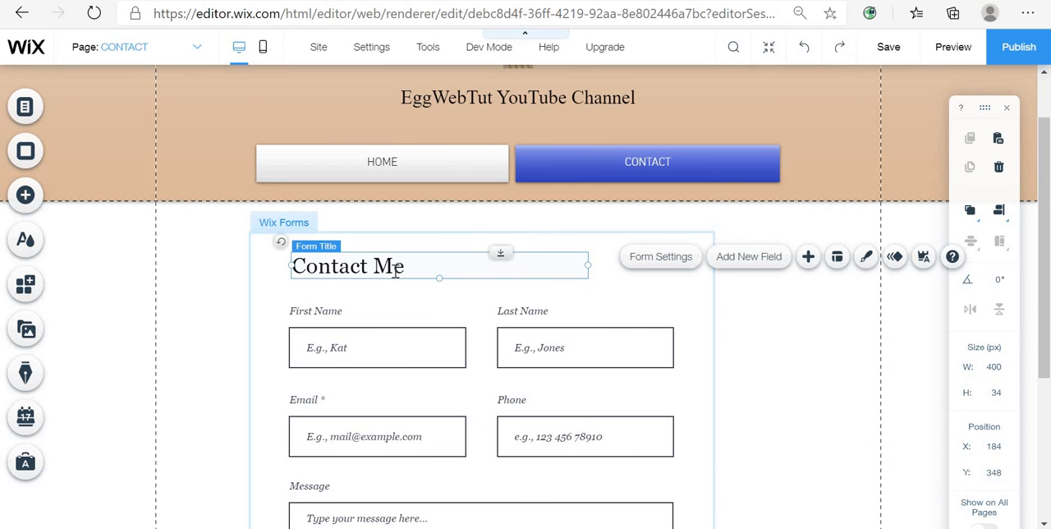
double_click(395, 272)
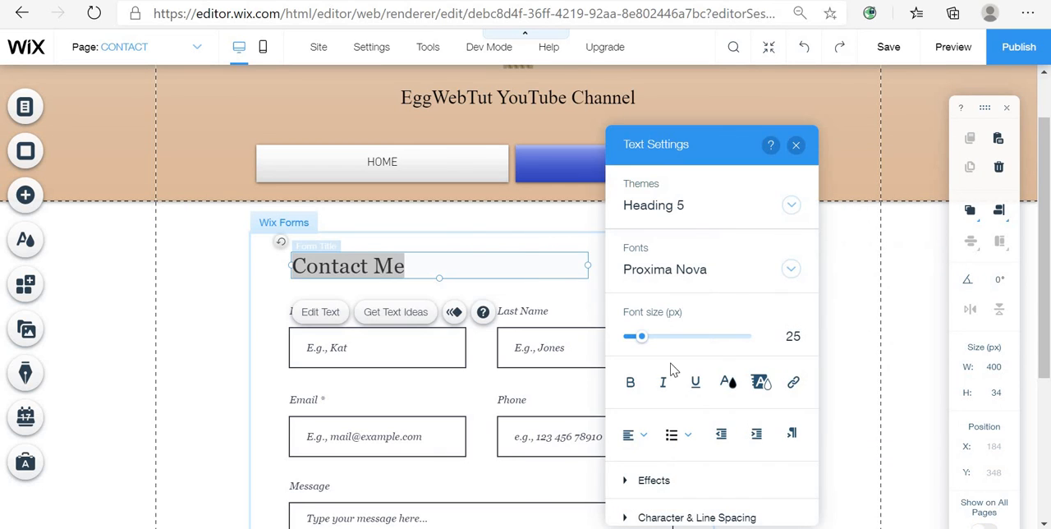
click(437, 261)
drag(419, 263, 301, 289)
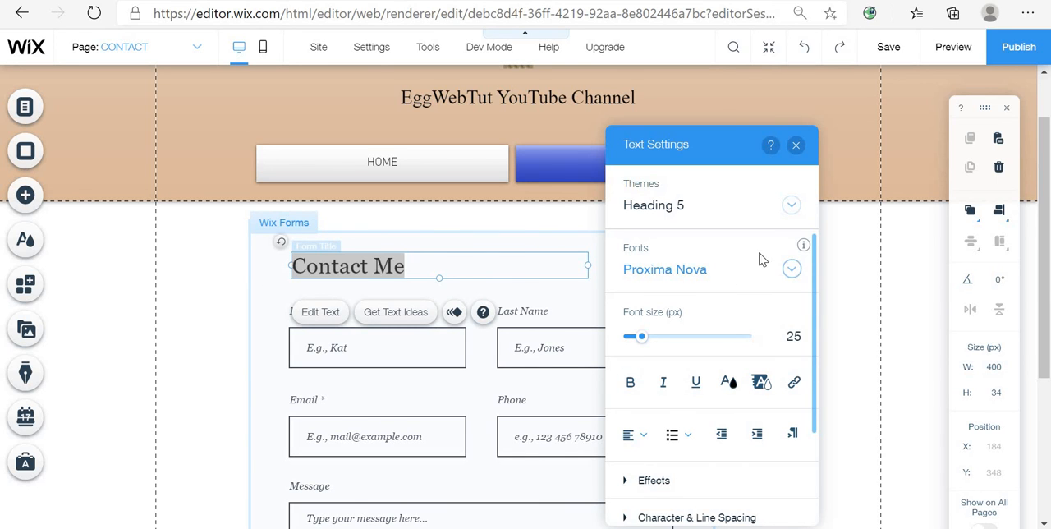
click(739, 279)
scroll(722, 411, down, 3)
scroll(721, 413, down, 3)
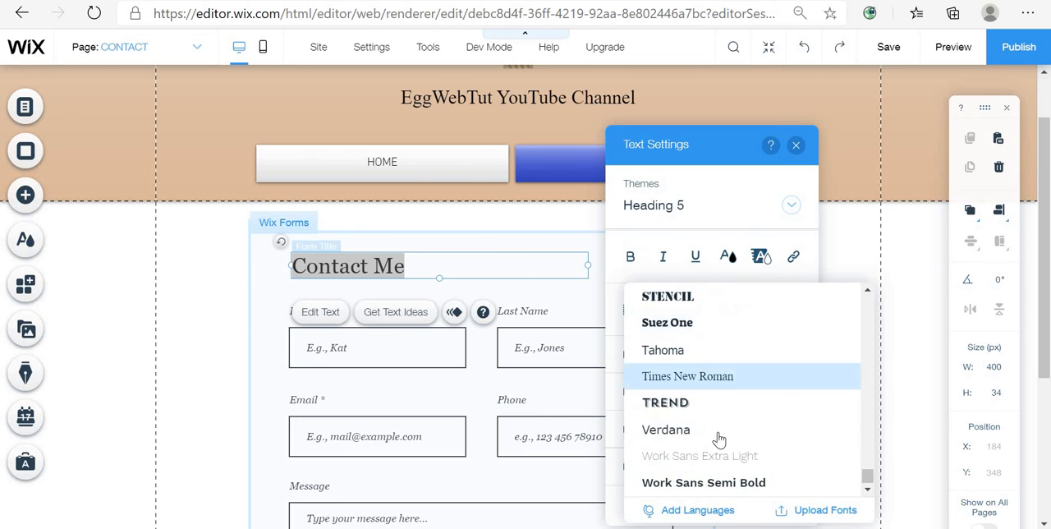
click(780, 380)
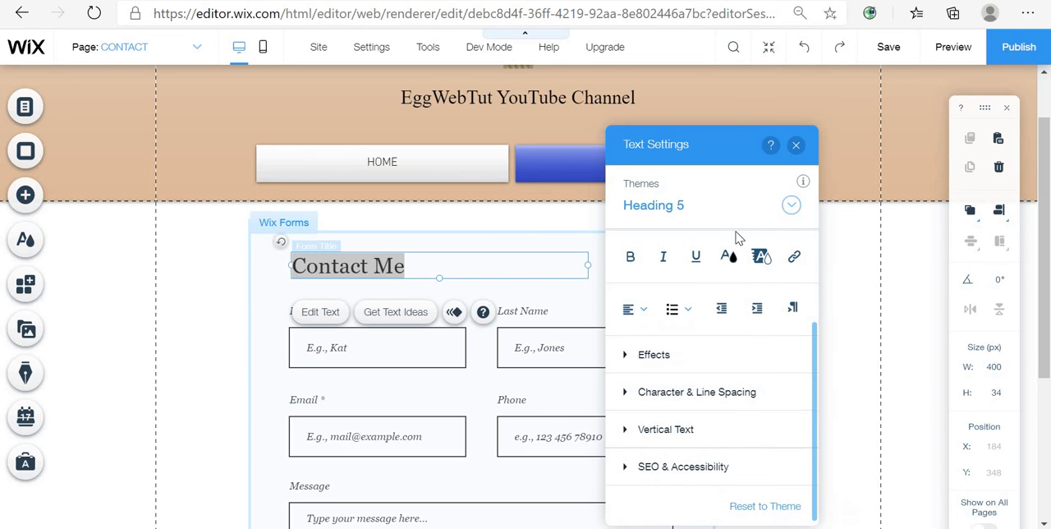
scroll(711, 335, up, 2)
click(732, 280)
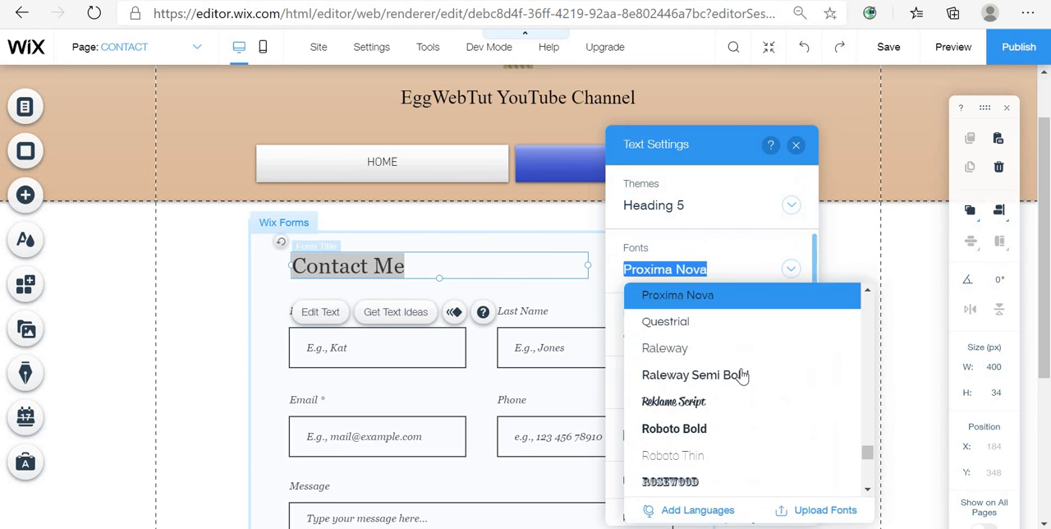
scroll(742, 375, down, 5)
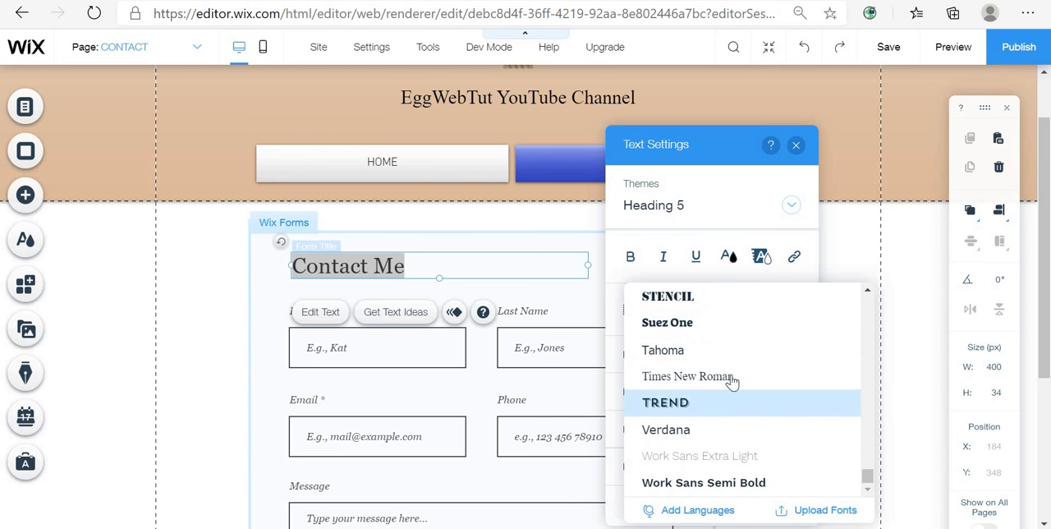
click(730, 376)
scroll(733, 351, up, 2)
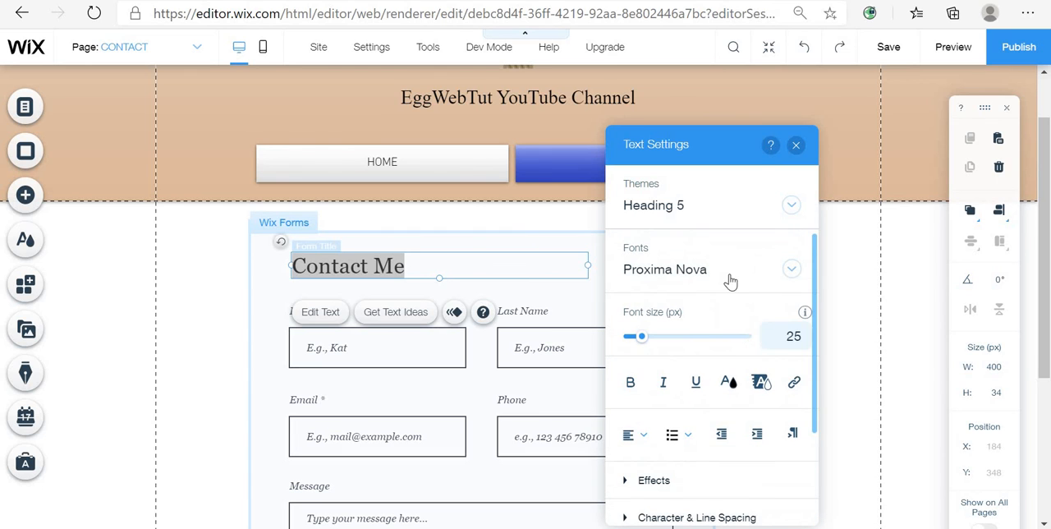
click(729, 279)
scroll(722, 377, down, 5)
scroll(724, 413, down, 3)
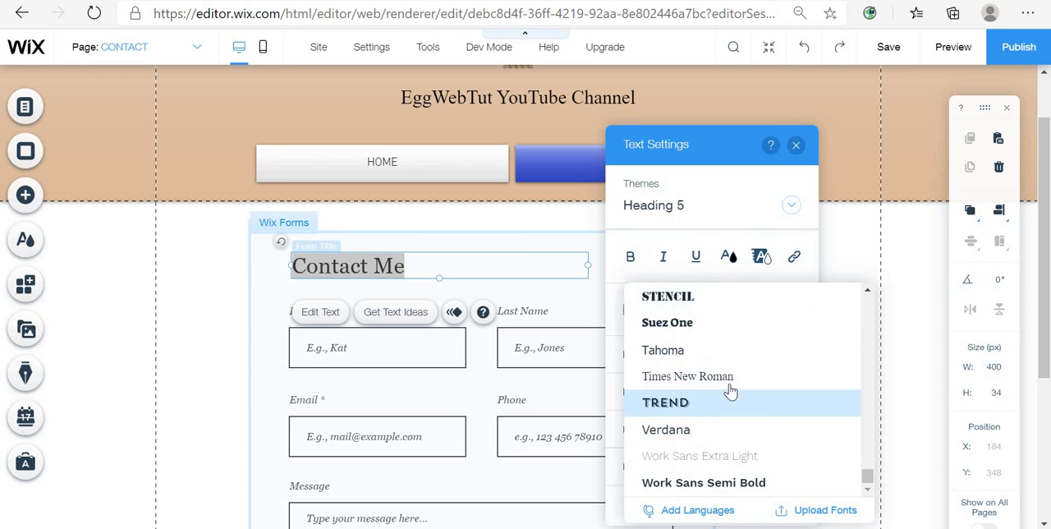
click(720, 376)
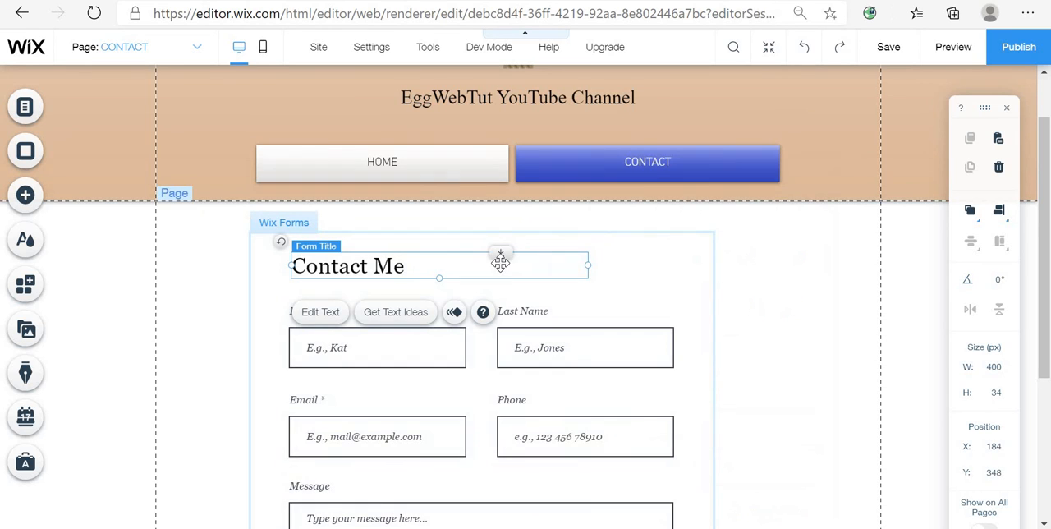
- Move the form title slightly up and left, then try another font for it from its text settings
drag(472, 261, 404, 251)
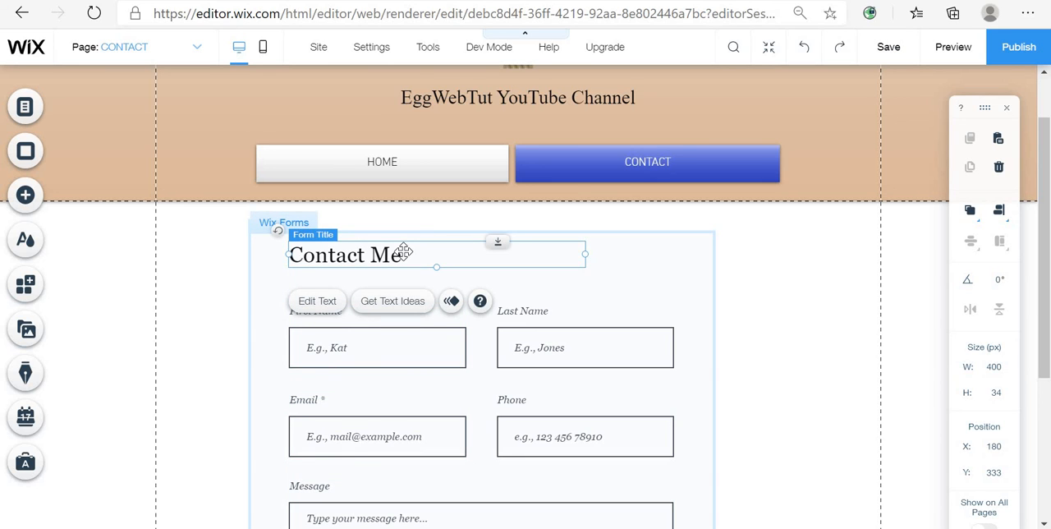
double_click(404, 251)
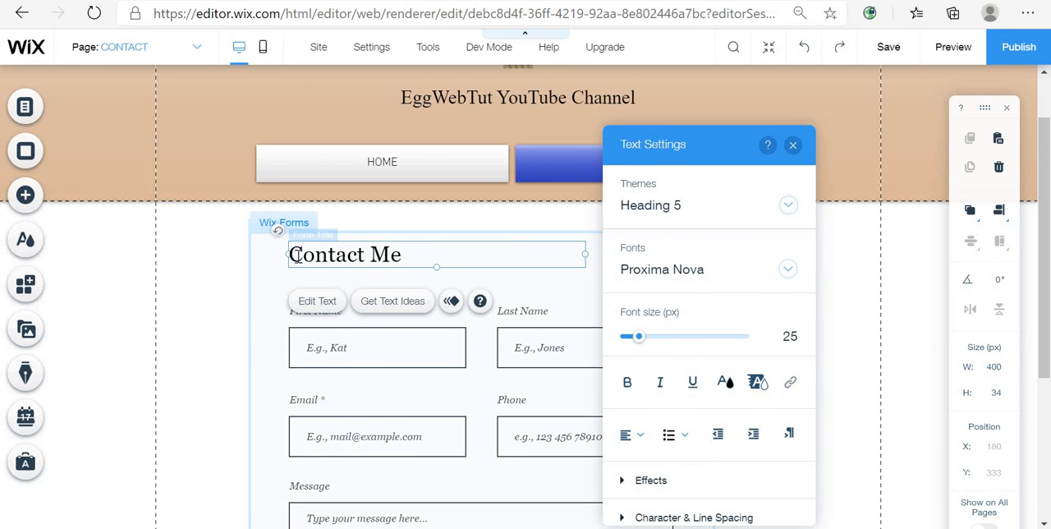
drag(402, 255, 282, 256)
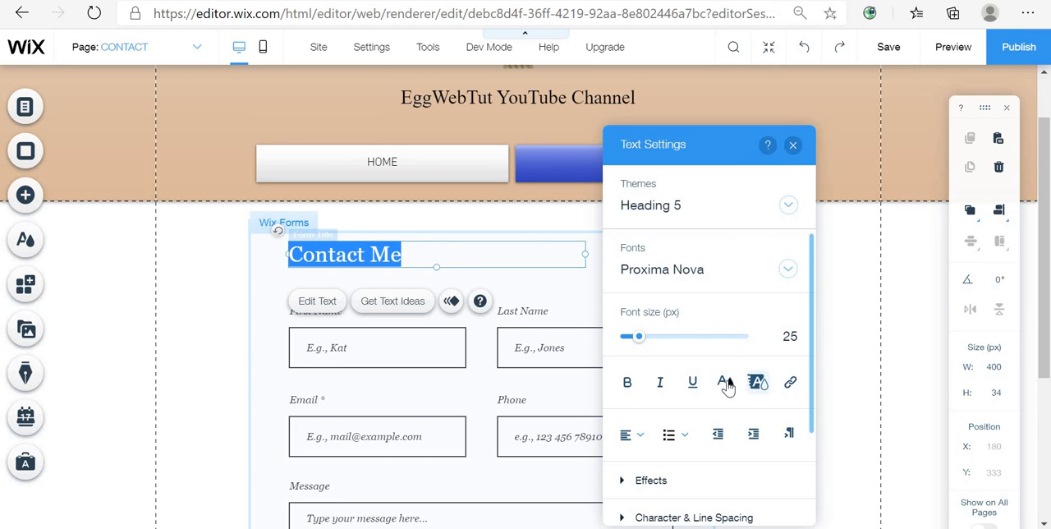
click(669, 278)
scroll(704, 424, down, 10)
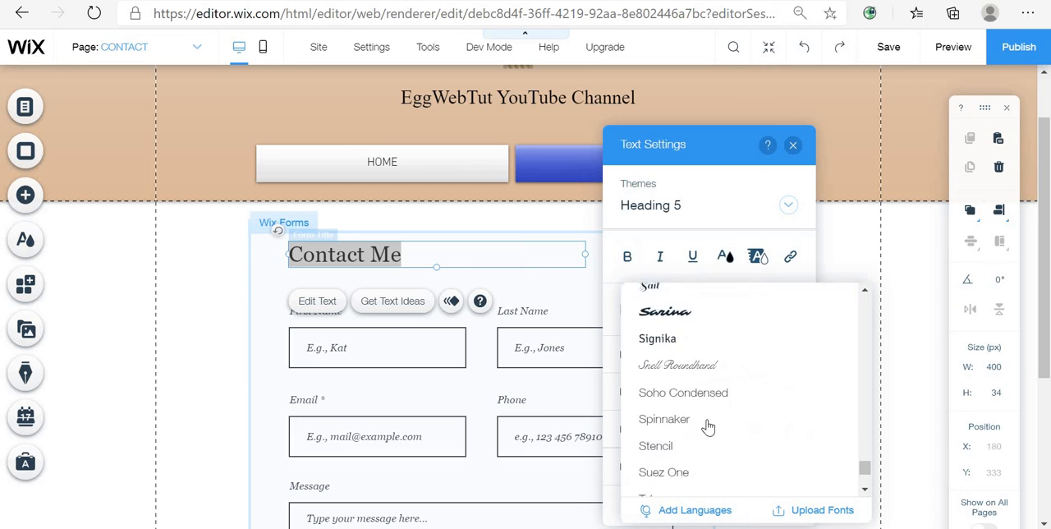
click(723, 368)
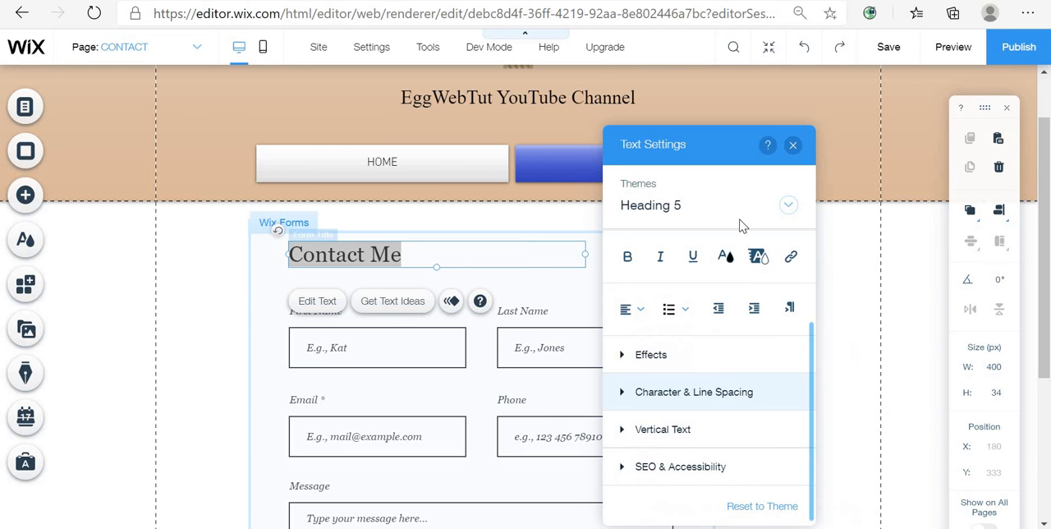
key(Escape)
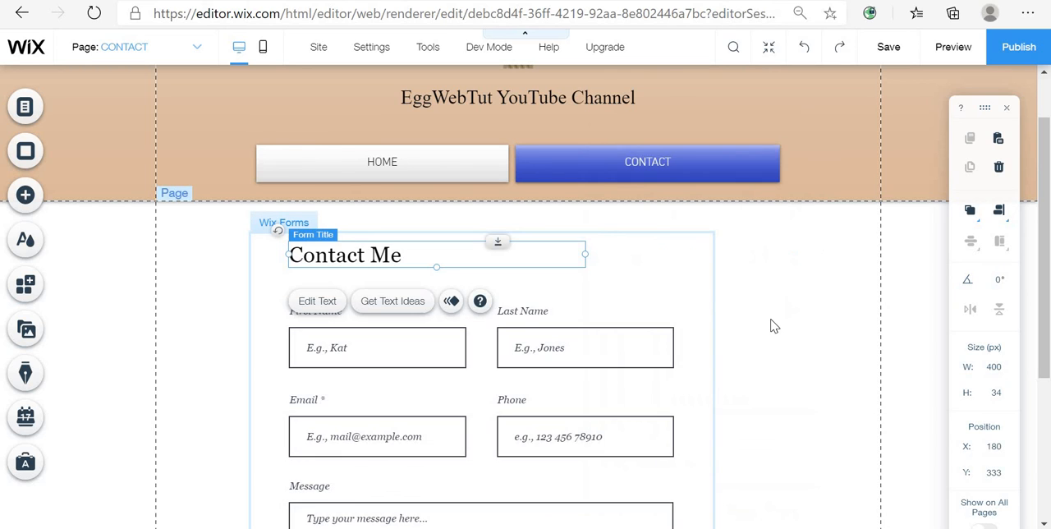
click(770, 326)
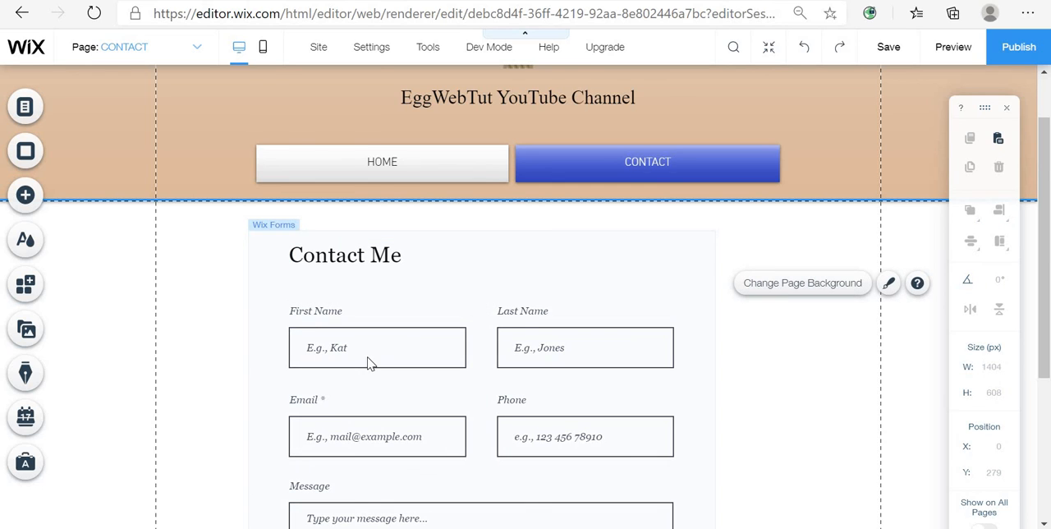
- Open the form's design customization for input fields and review their fill, border, corners, shadow and text settings
click(367, 355)
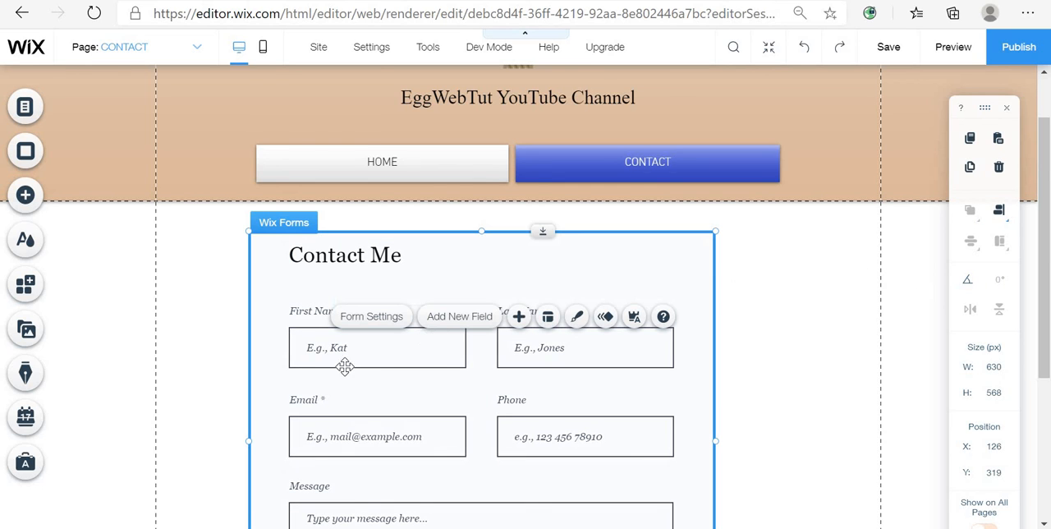
click(577, 325)
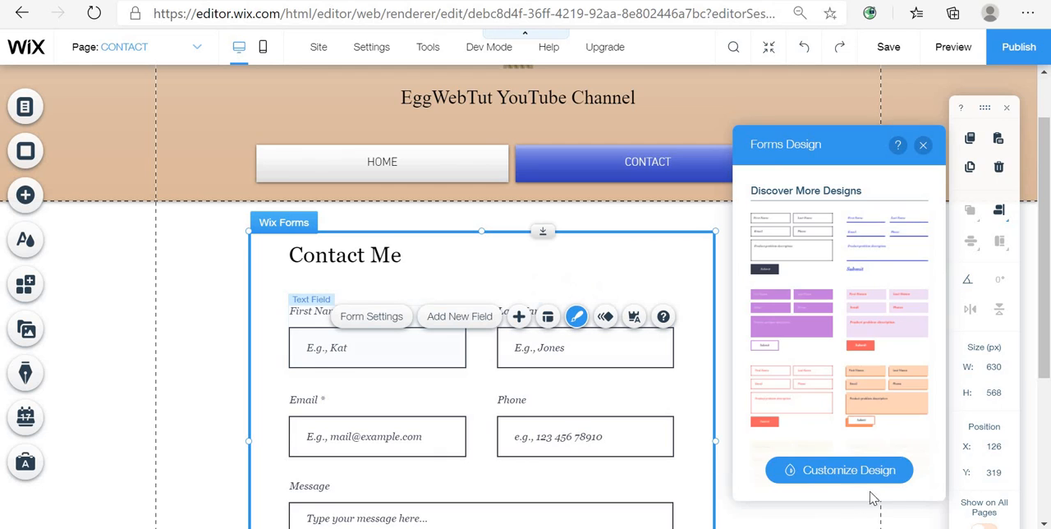
click(851, 478)
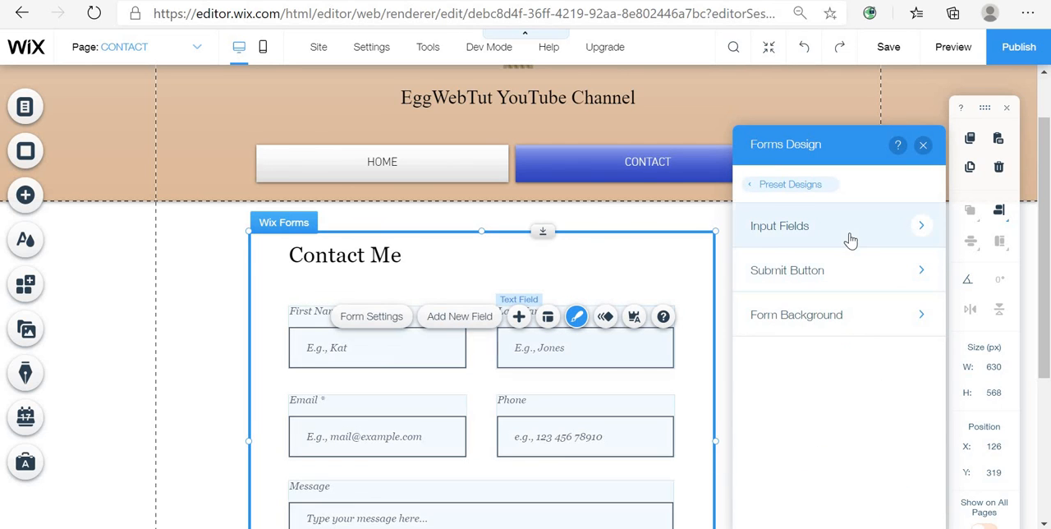
click(850, 238)
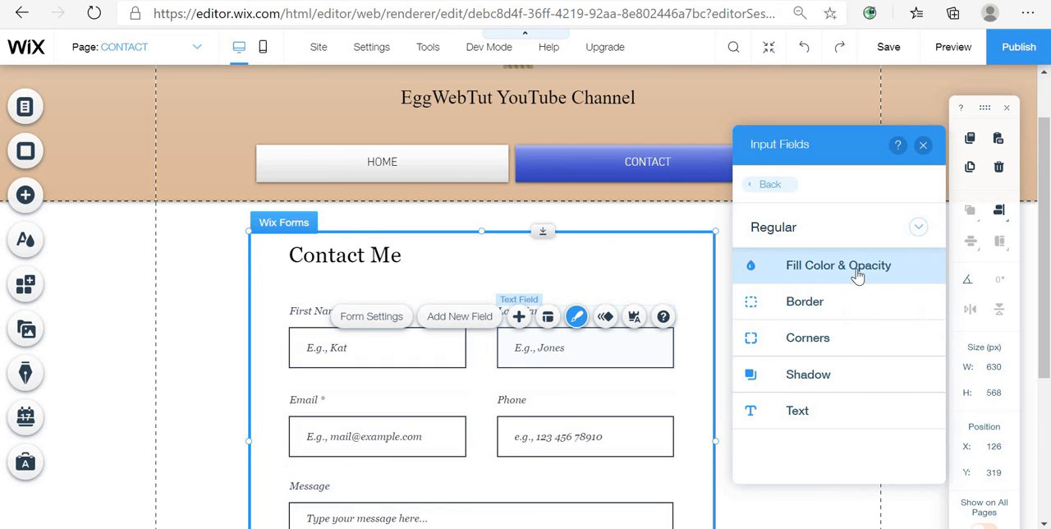
click(858, 275)
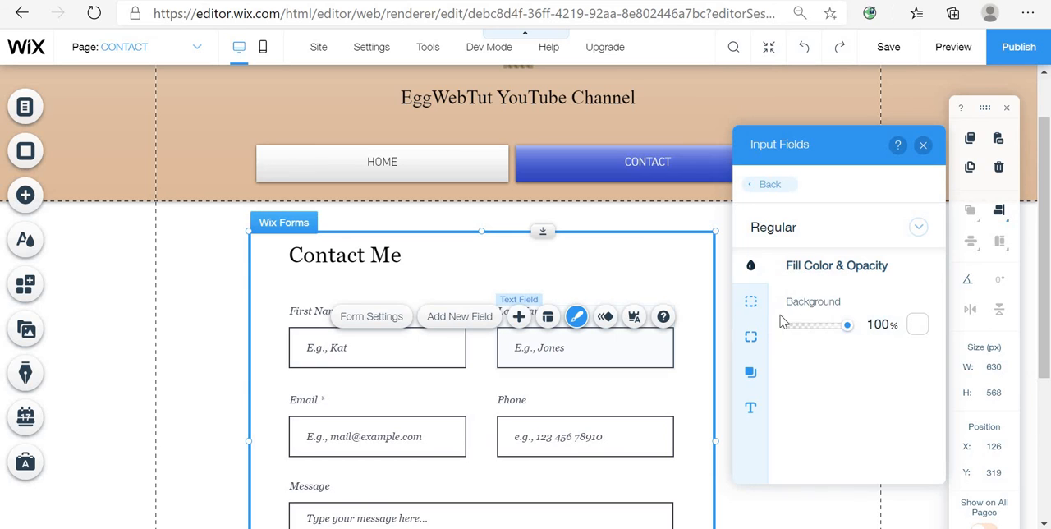
click(751, 303)
click(751, 337)
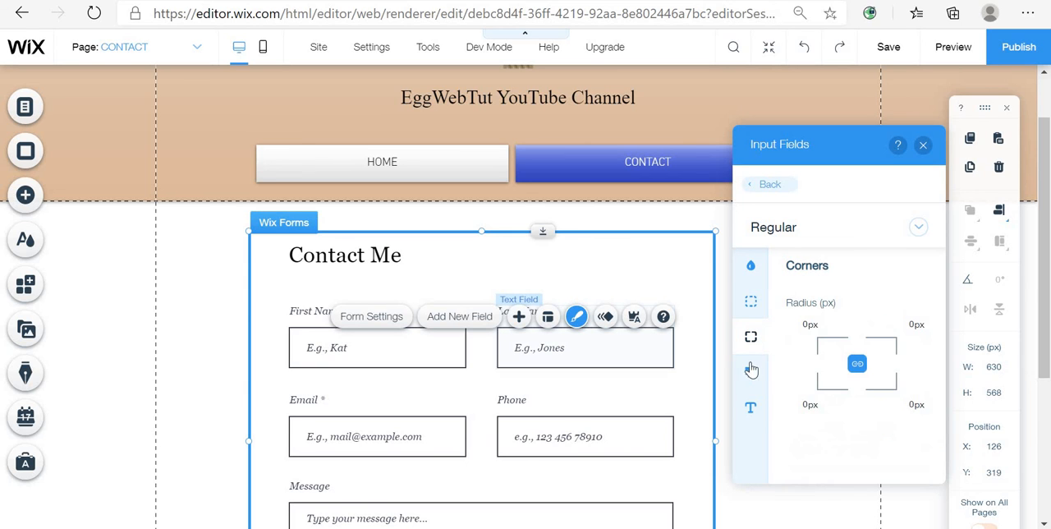
click(750, 371)
click(750, 407)
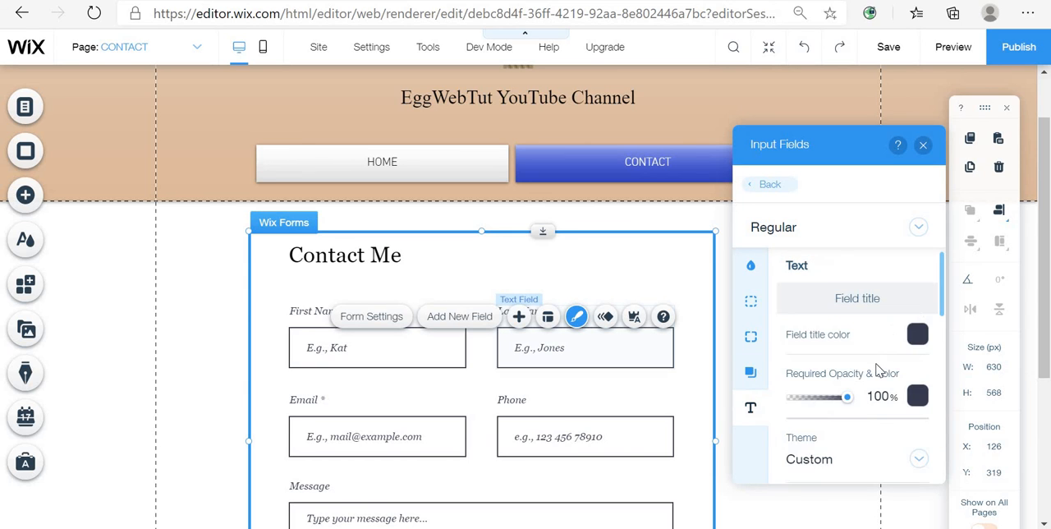
- Try to change the input fields' font to Arial
scroll(863, 411, down, 3)
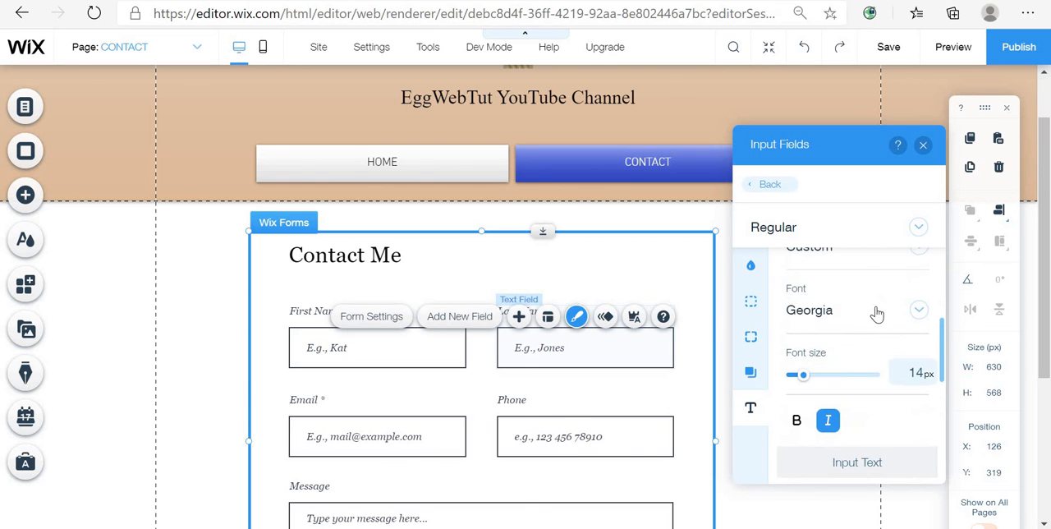
click(873, 312)
scroll(878, 296, down, 10)
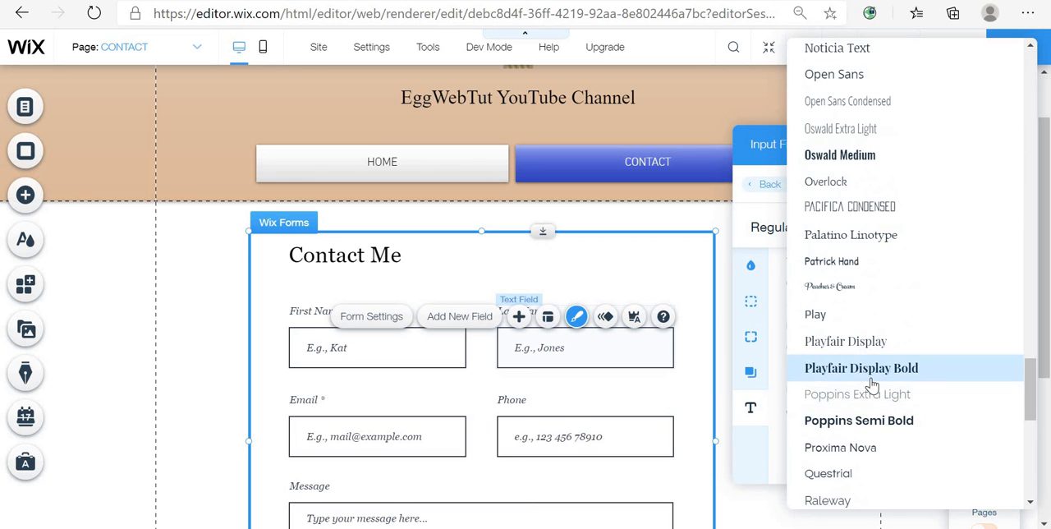
scroll(872, 385, up, 7)
scroll(872, 384, up, 8)
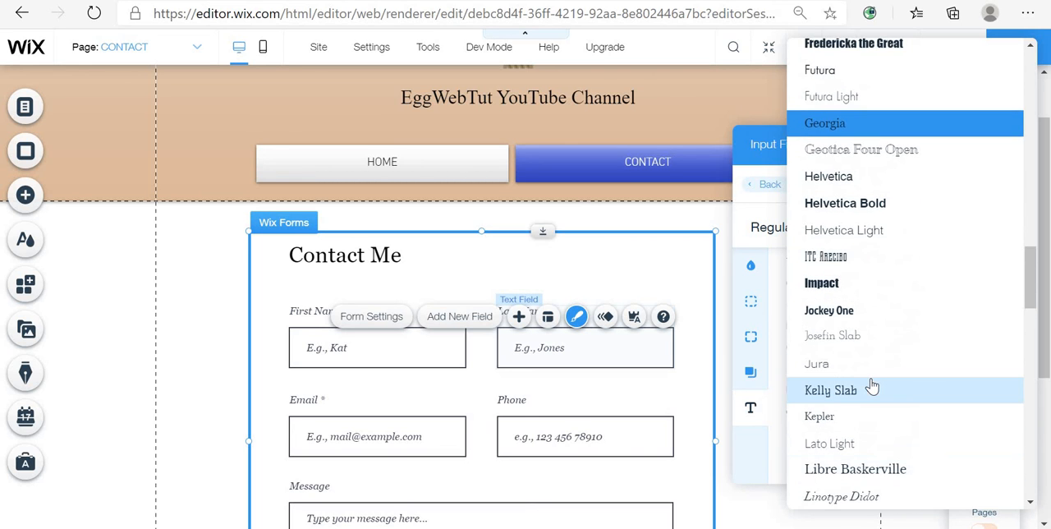
scroll(878, 378, up, 9)
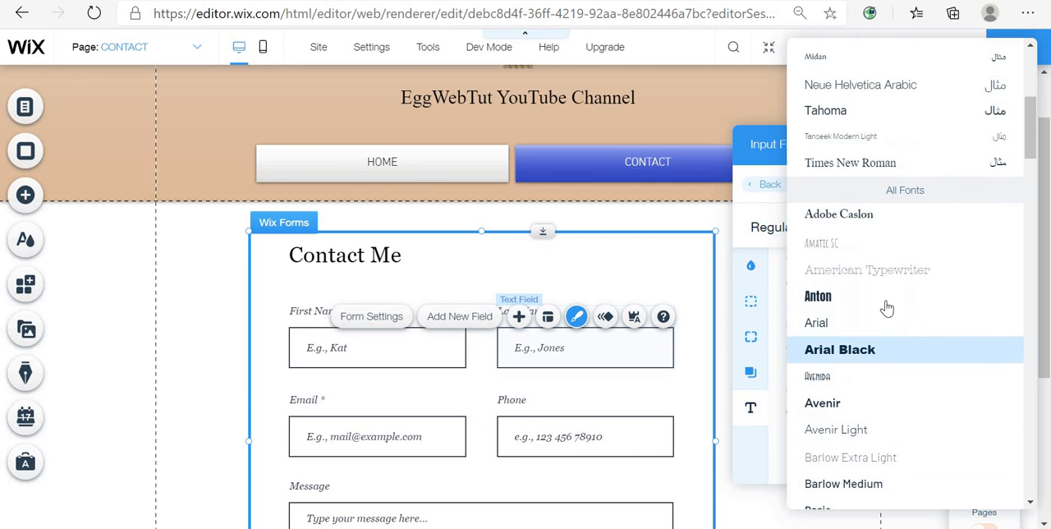
scroll(867, 345, down, 2)
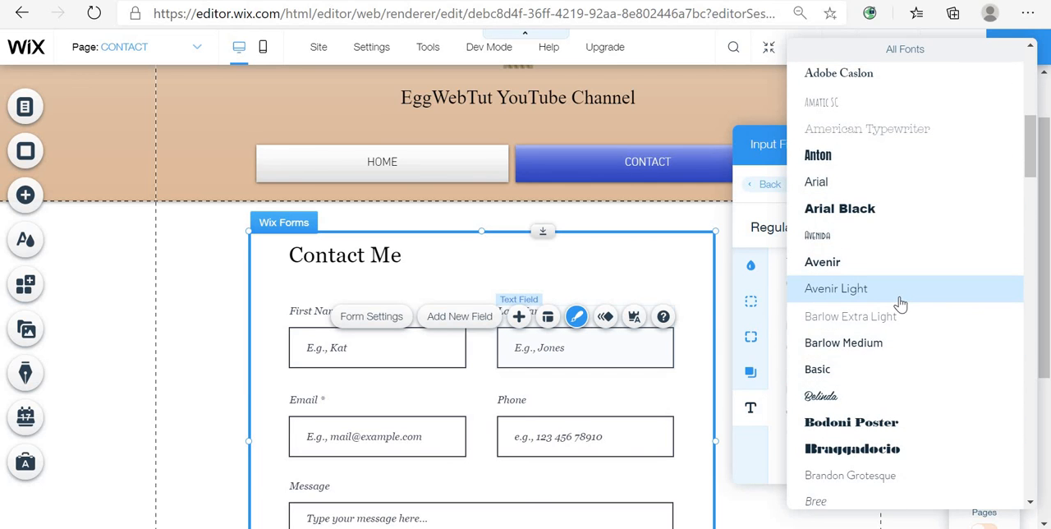
scroll(905, 308, up, 4)
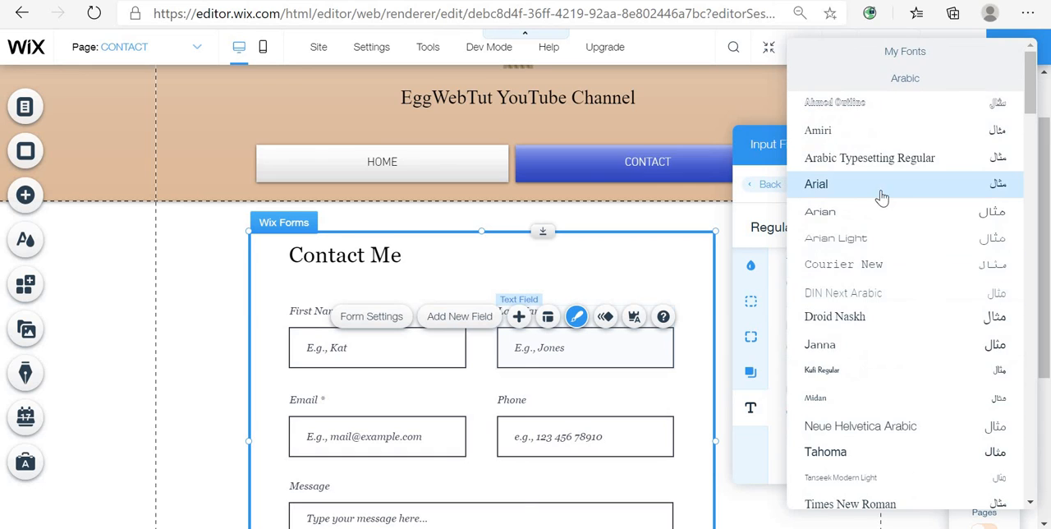
click(847, 194)
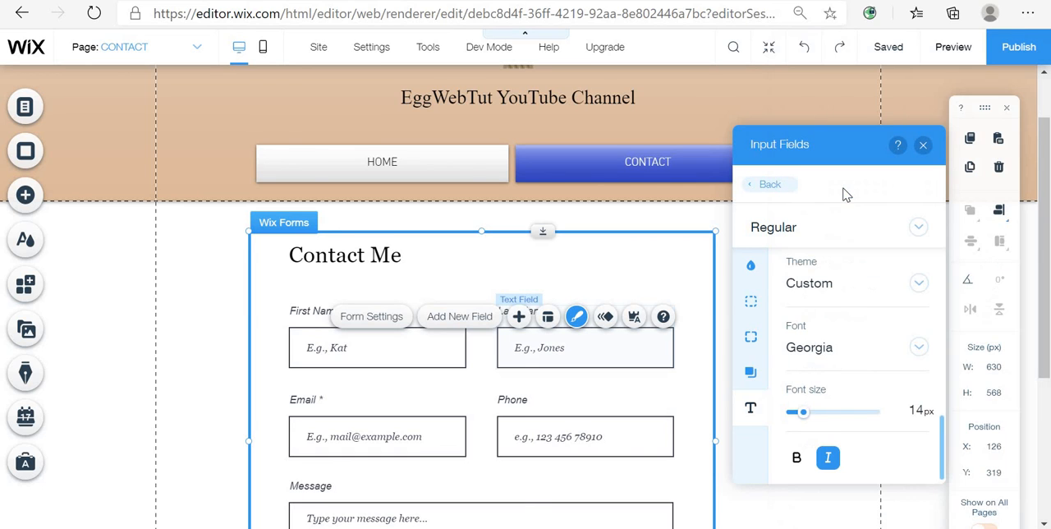
- Set the input fields' font to Arial
scroll(869, 404, up, 1)
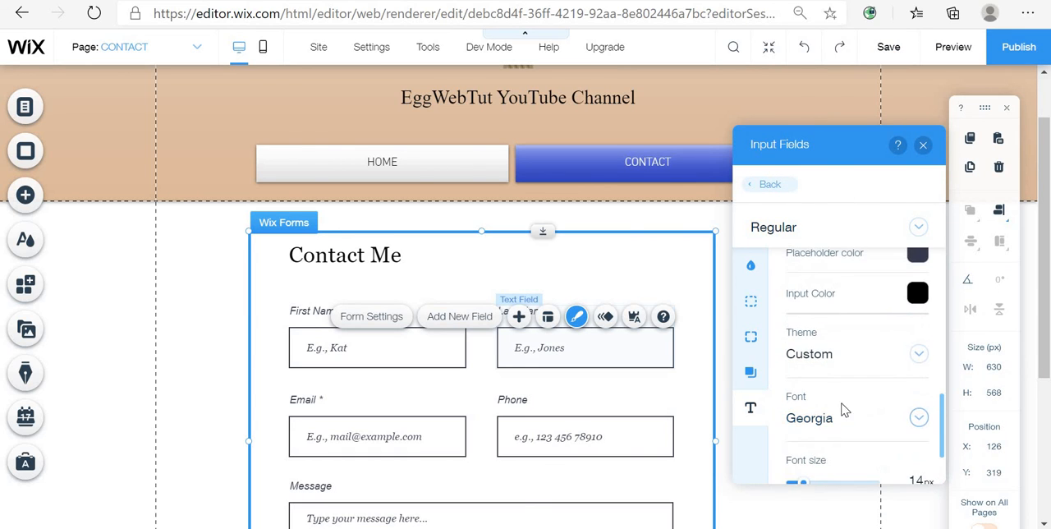
click(830, 424)
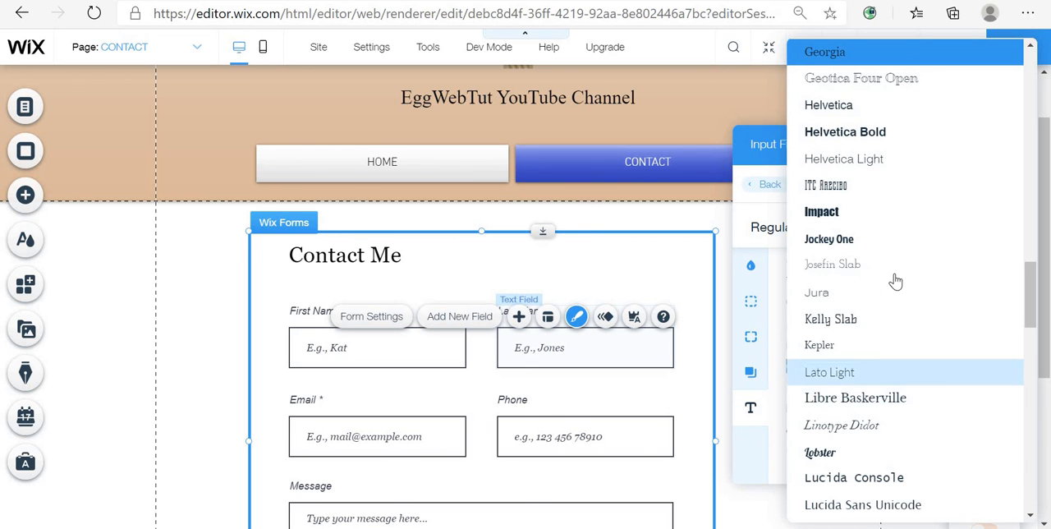
scroll(911, 322, down, 15)
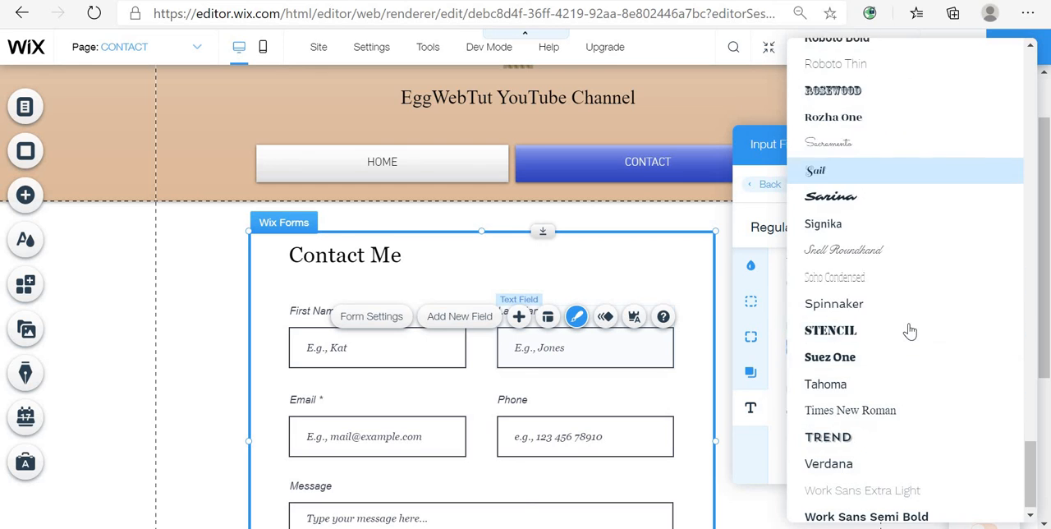
scroll(908, 329, up, 12)
scroll(896, 347, up, 12)
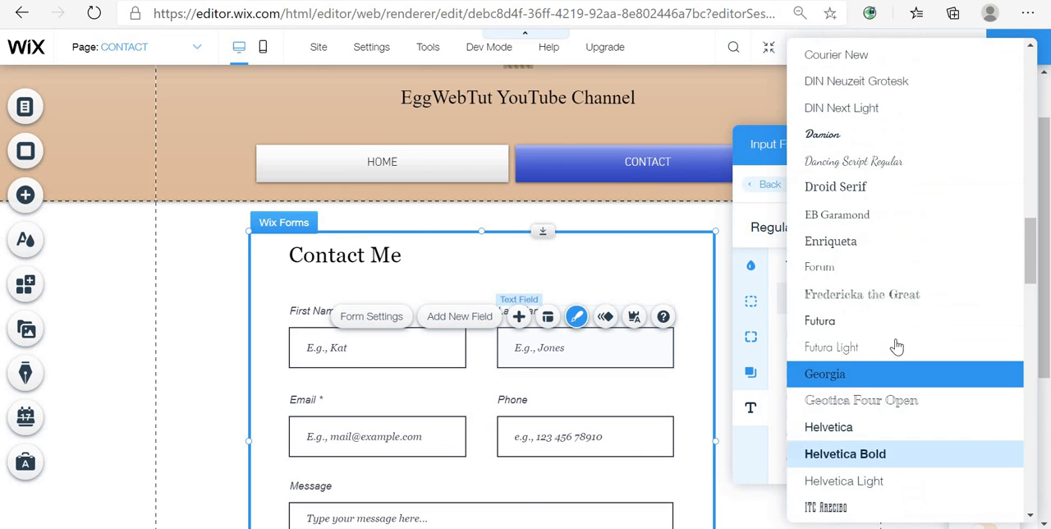
scroll(901, 385, up, 6)
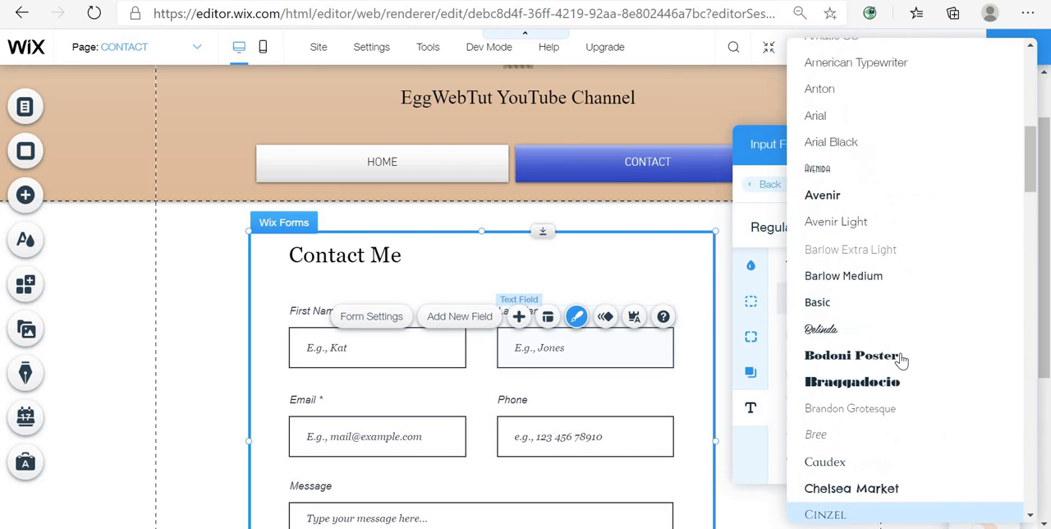
scroll(899, 388, down, 3)
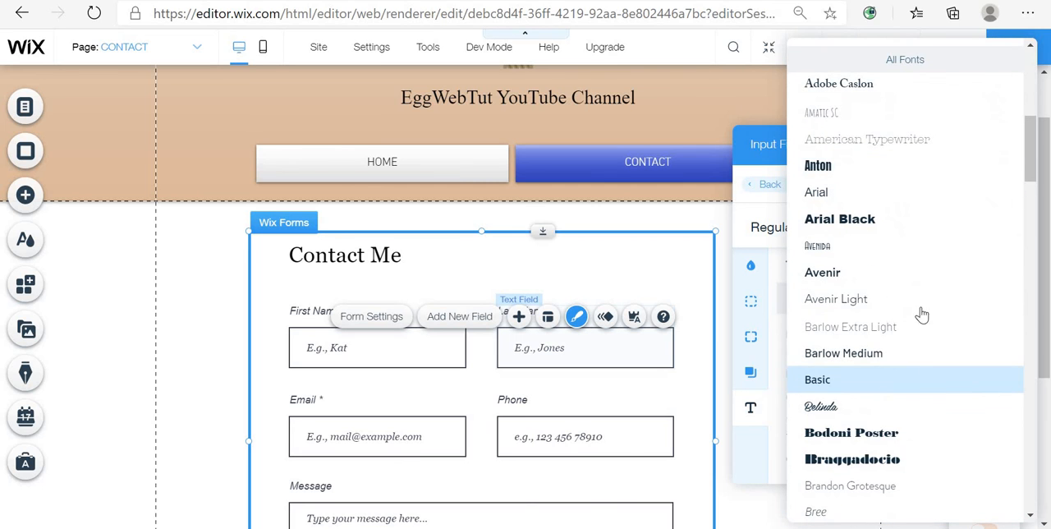
scroll(911, 295, up, 6)
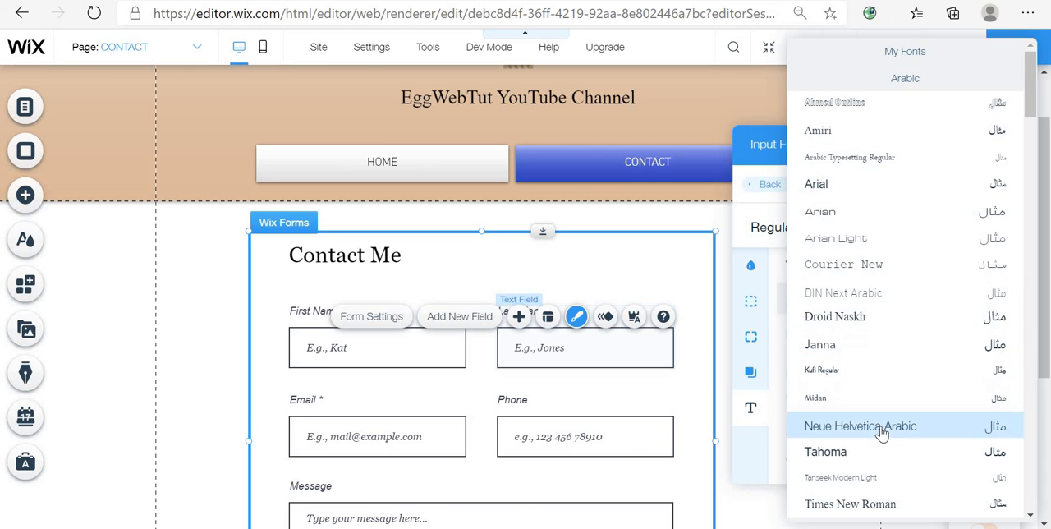
scroll(872, 485, down, 3)
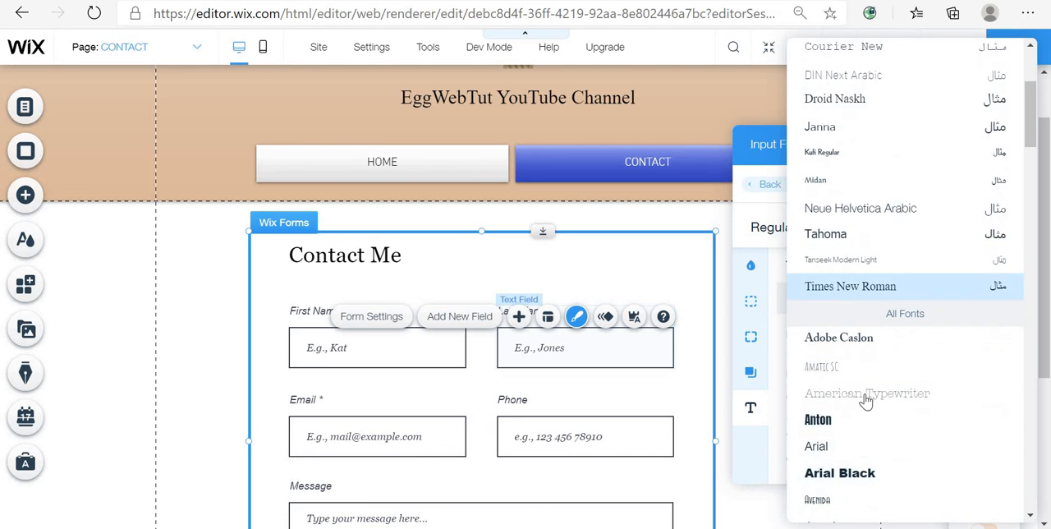
scroll(879, 411, up, 3)
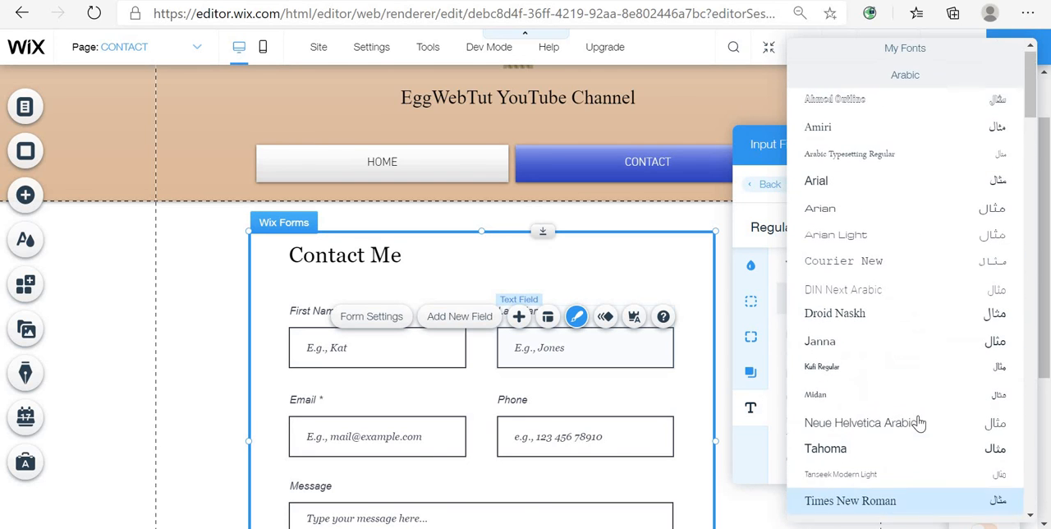
click(824, 188)
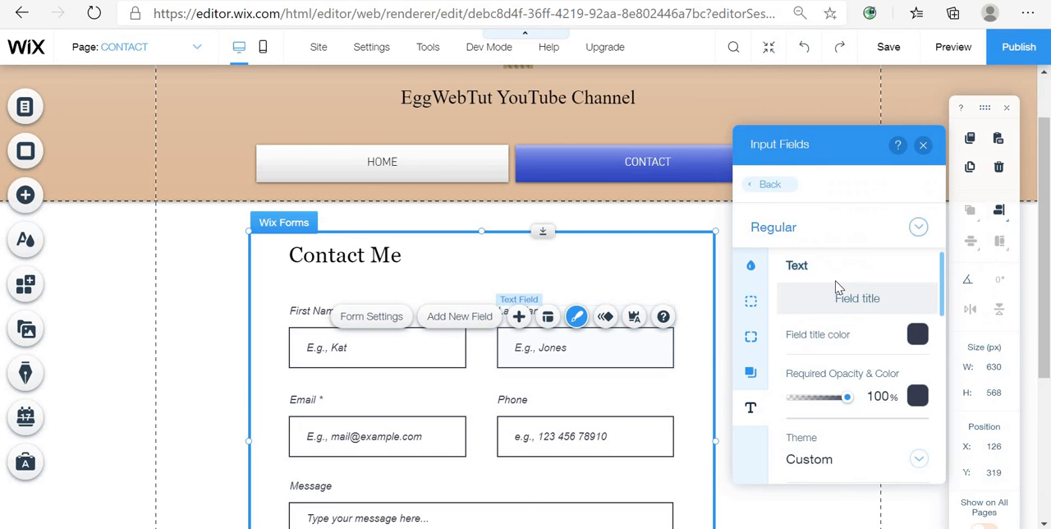
- Try toggling bold and italic styling on the input fields' text
click(748, 407)
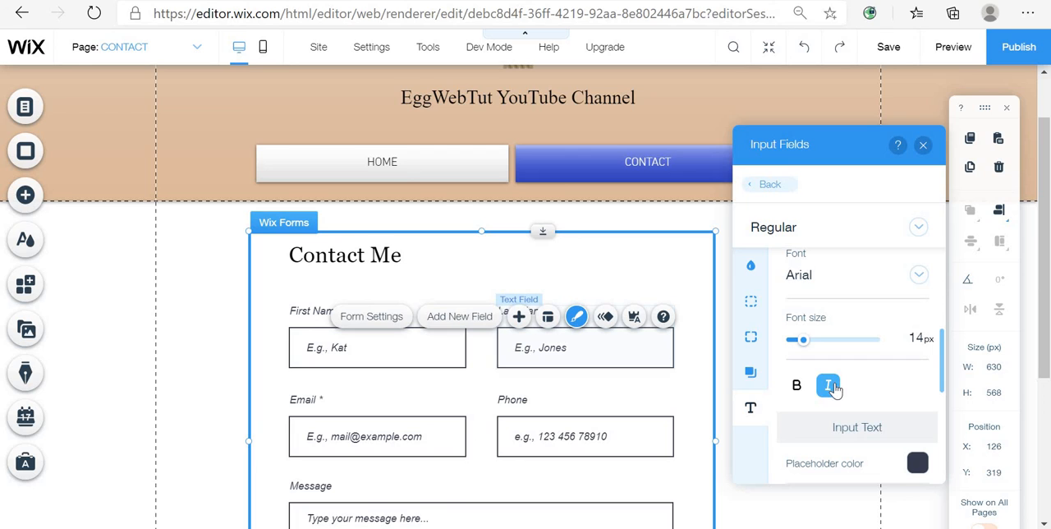
click(828, 389)
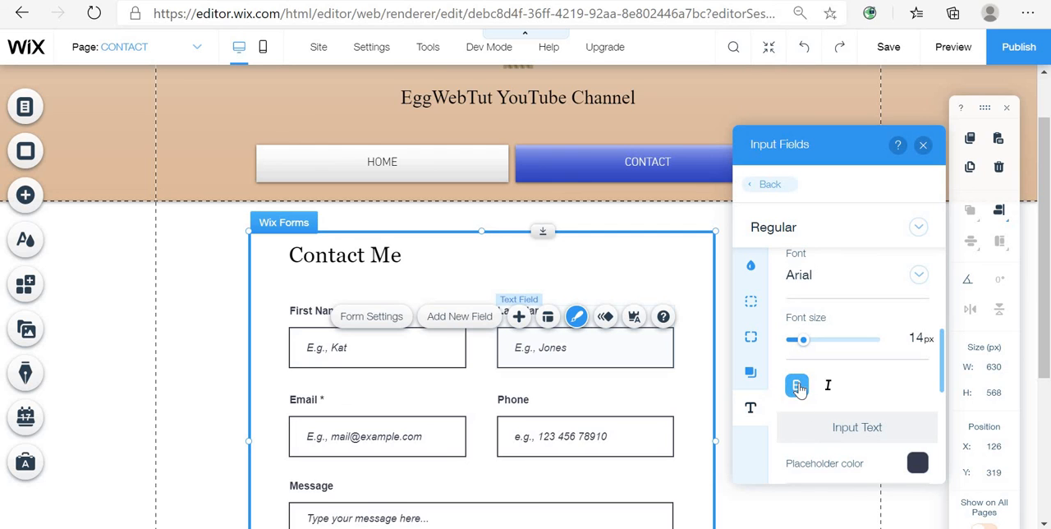
click(798, 388)
scroll(891, 405, up, 5)
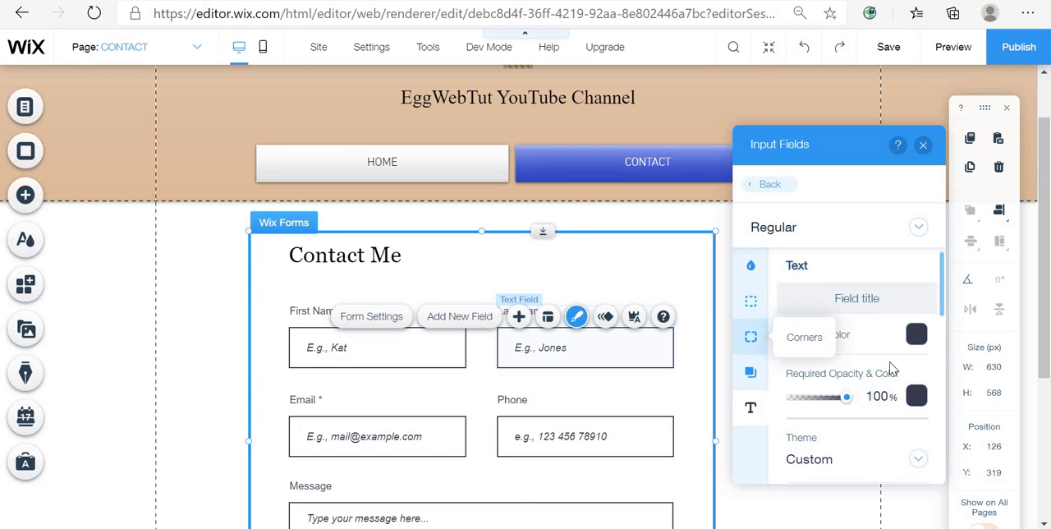
scroll(885, 380, down, 6)
scroll(884, 383, down, 4)
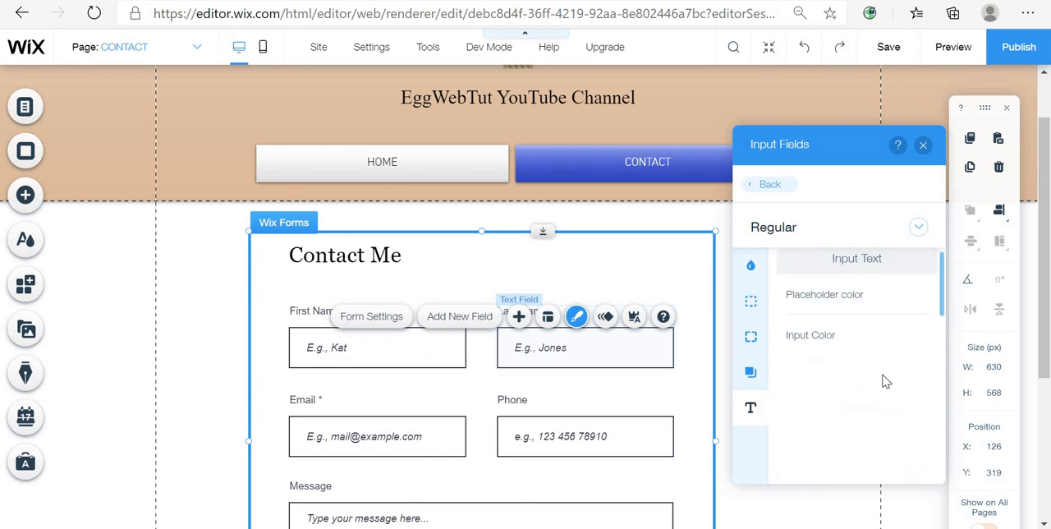
scroll(885, 381, up, 7)
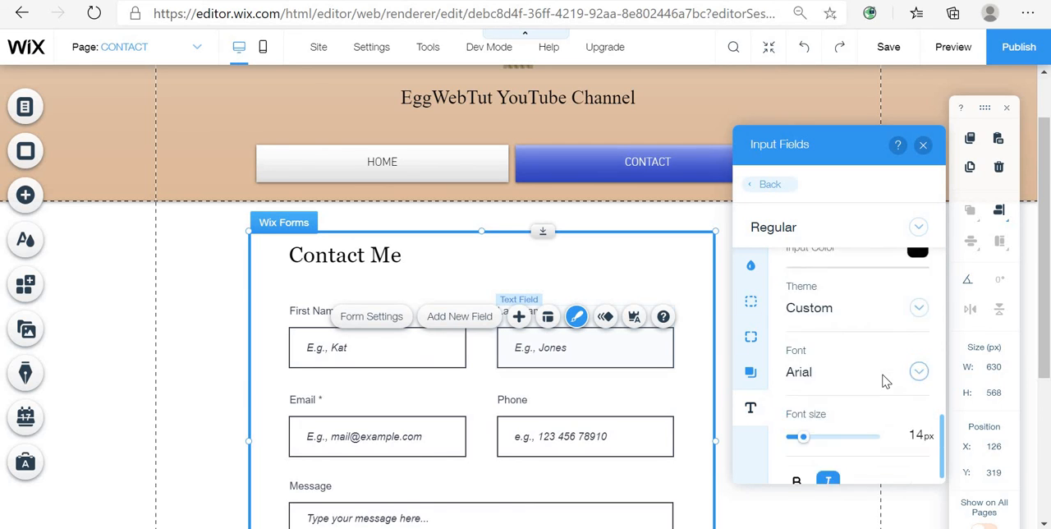
scroll(887, 379, down, 2)
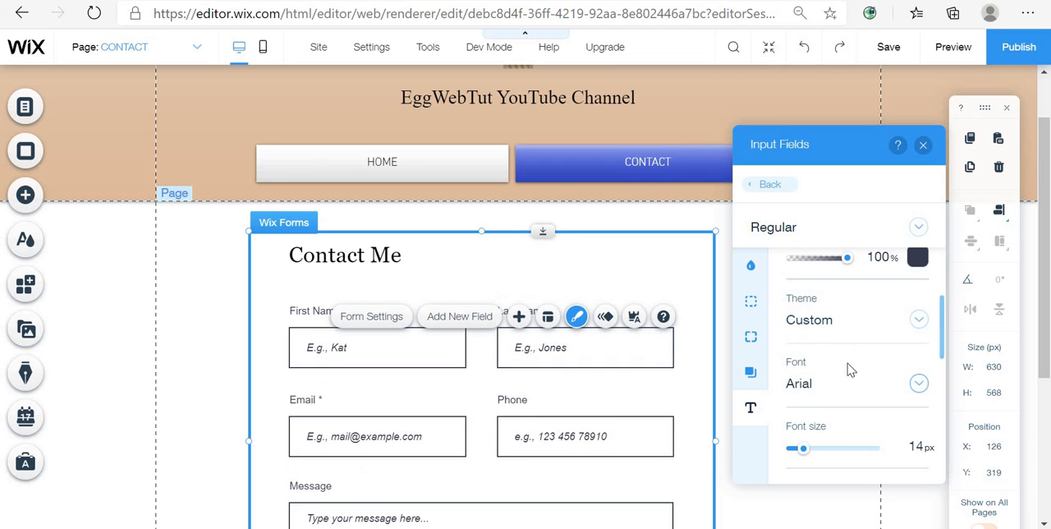
scroll(850, 386, down, 1)
scroll(848, 390, down, 6)
scroll(851, 387, up, 3)
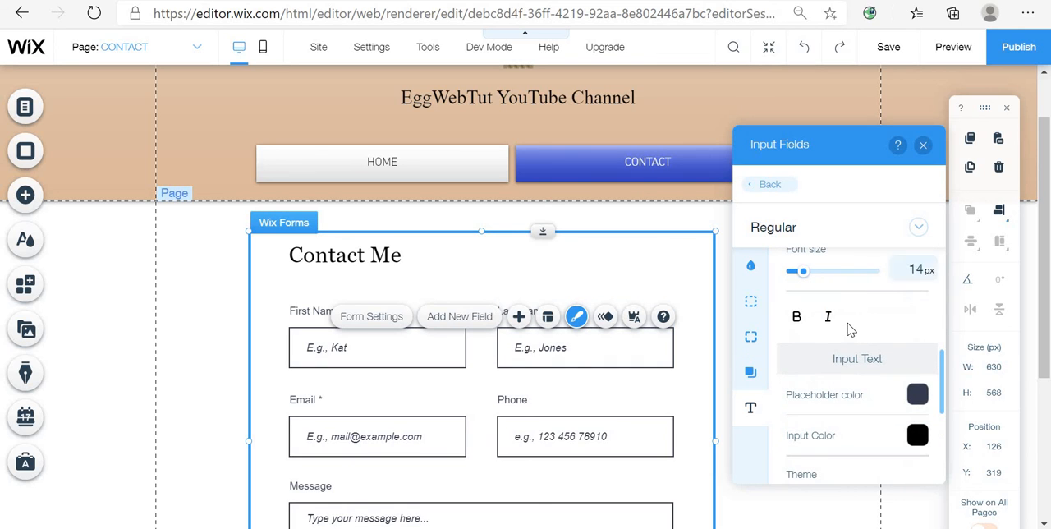
scroll(839, 327, up, 3)
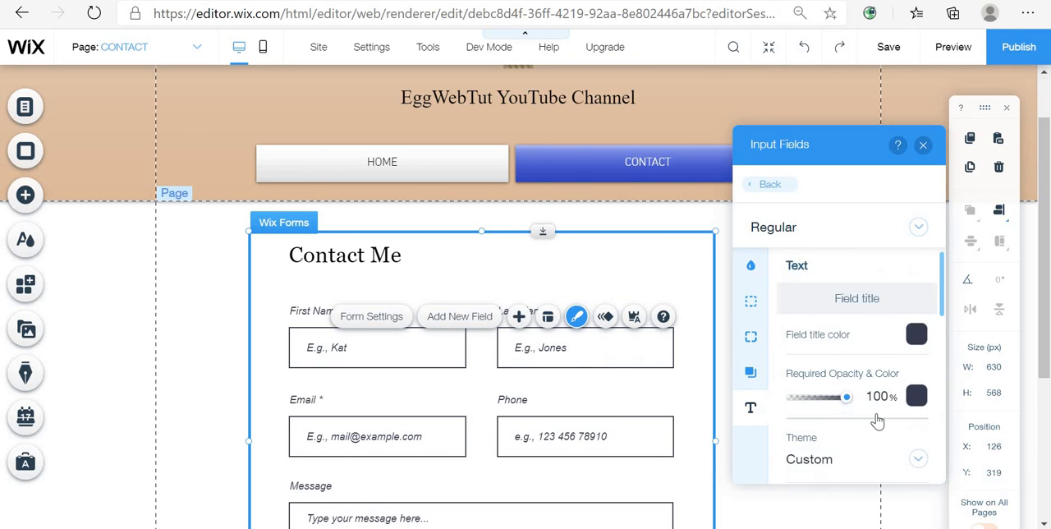
- Remove italic styling from the input fields' placeholder text
scroll(878, 420, down, 3)
click(828, 387)
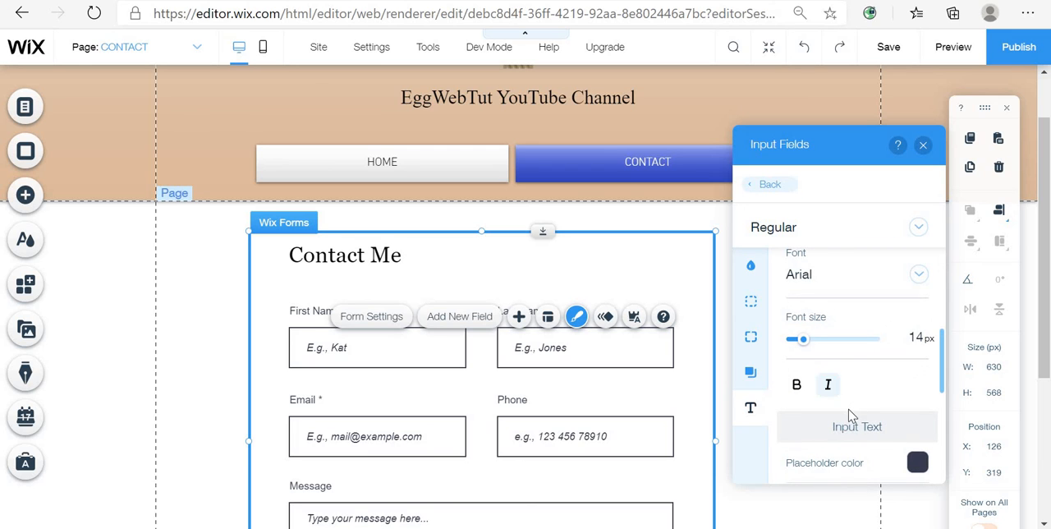
scroll(851, 416, down, 4)
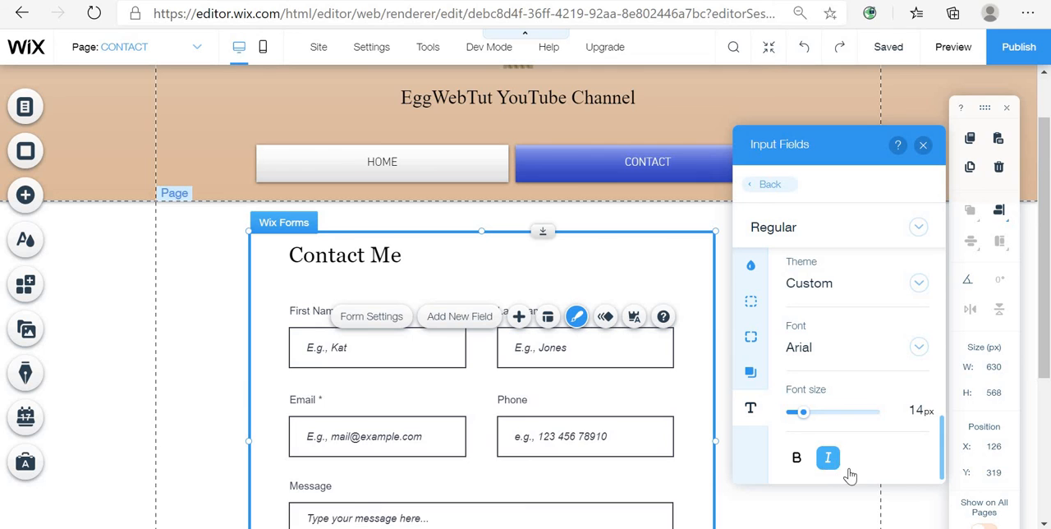
click(854, 459)
scroll(878, 444, up, 3)
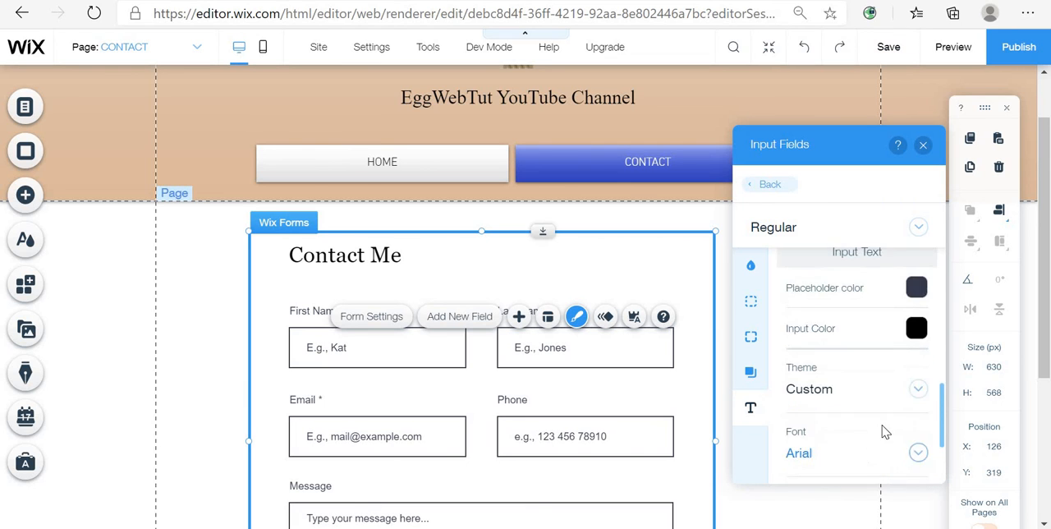
scroll(891, 427, down, 2)
scroll(894, 424, up, 5)
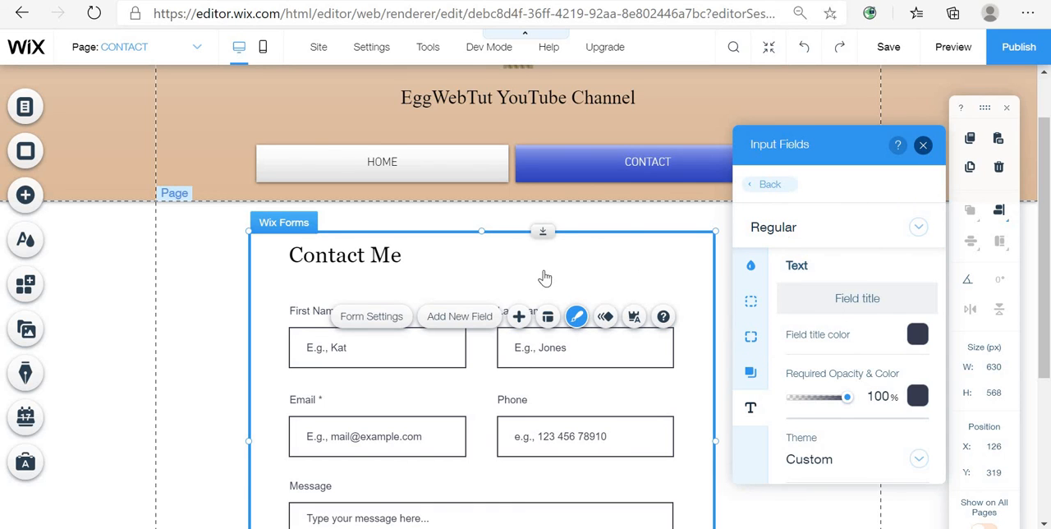
- Select the form title's text and open its font list to try a different font
click(413, 278)
double_click(413, 273)
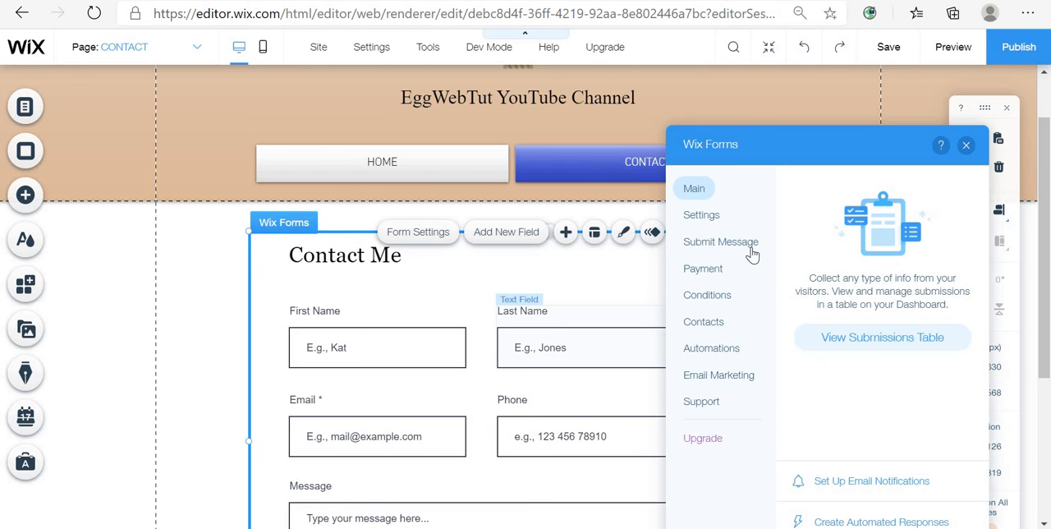
double_click(366, 260)
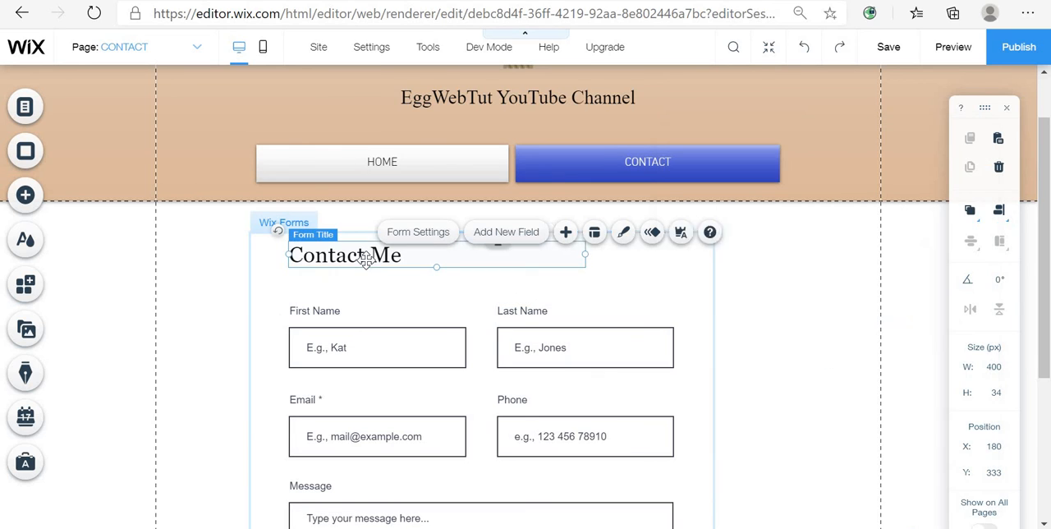
click(478, 257)
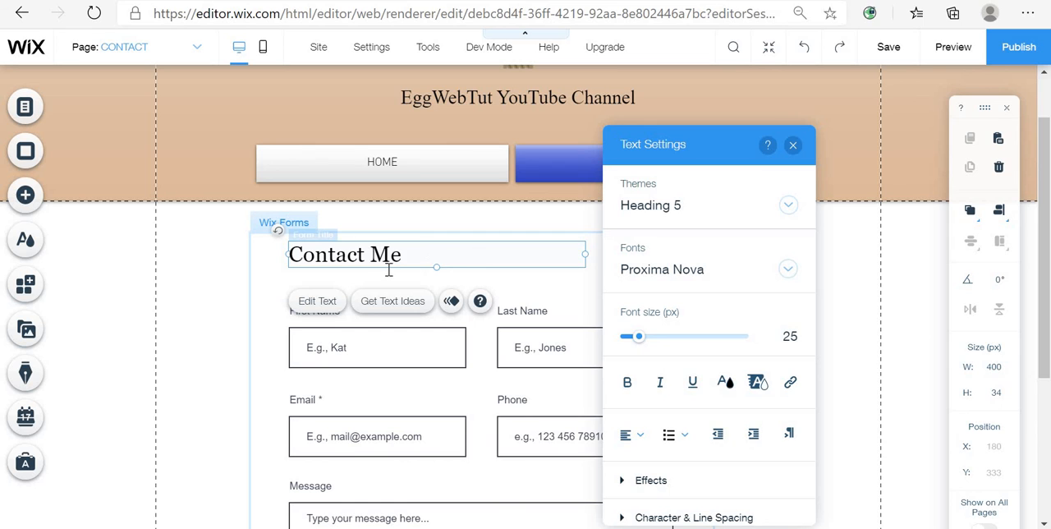
drag(389, 270, 318, 272)
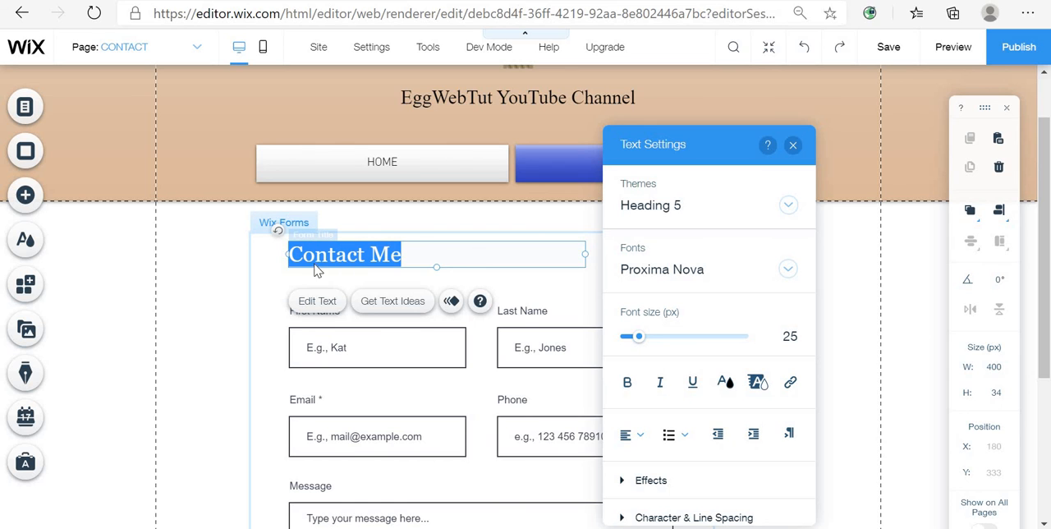
click(739, 270)
scroll(768, 396, down, 5)
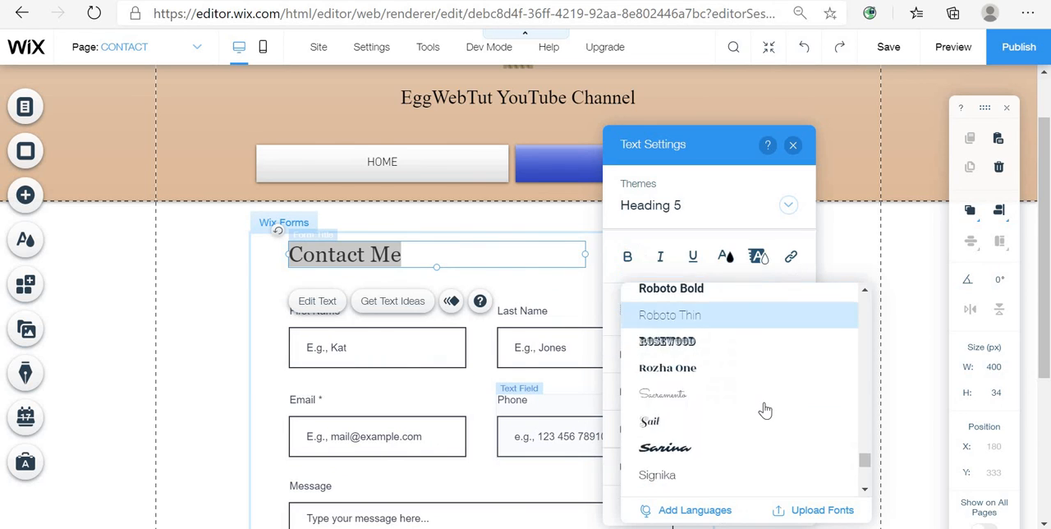
click(772, 369)
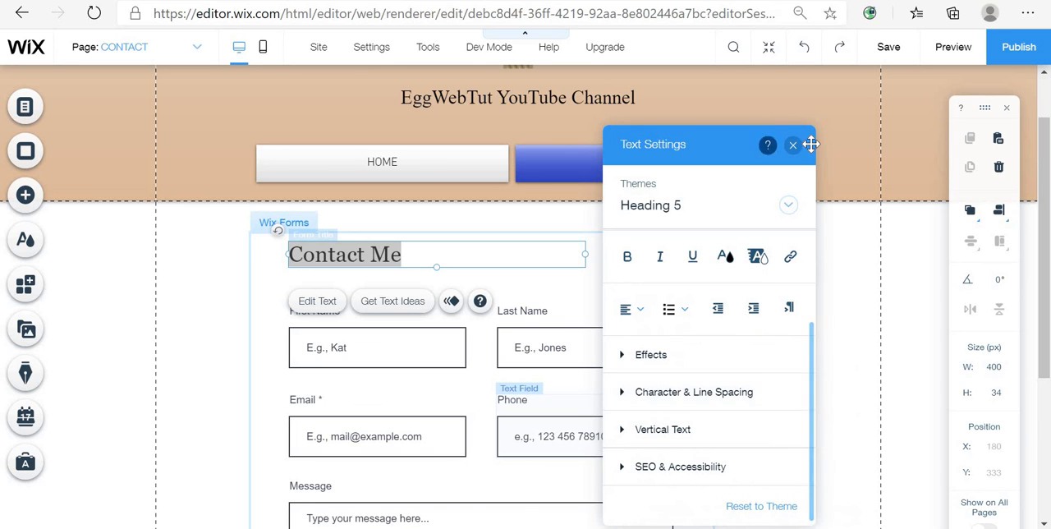
click(792, 145)
- Move the contact form slightly right and up on the page
click(756, 314)
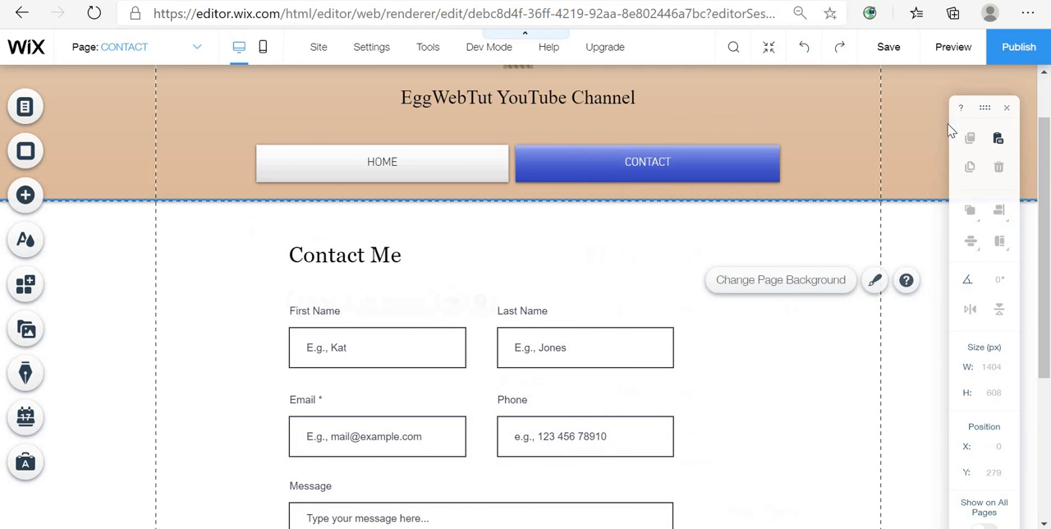
click(590, 263)
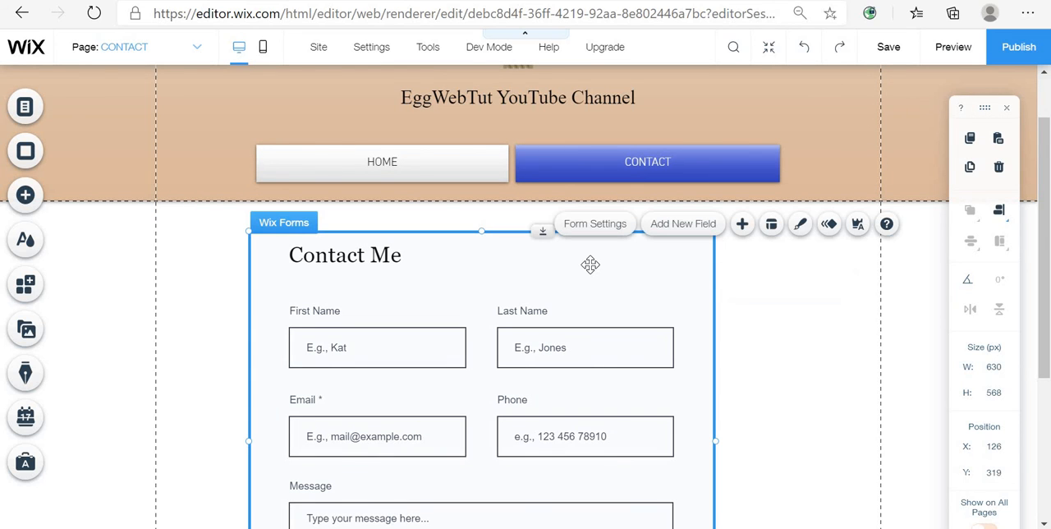
mouse_move(643, 259)
mouse_down()
mouse_move(662, 249)
mouse_move(628, 251)
mouse_up()
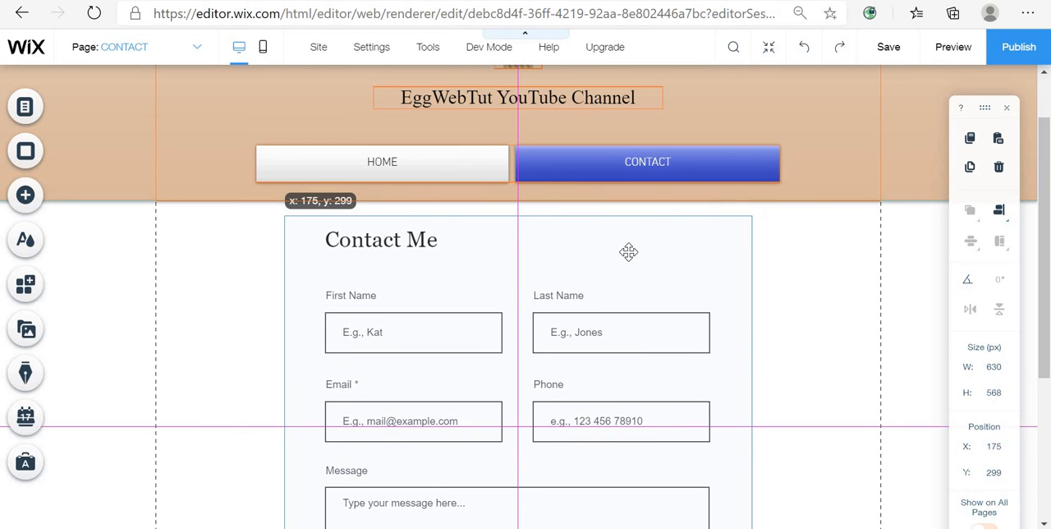
- Preview the site and look over the Home page's content
click(948, 47)
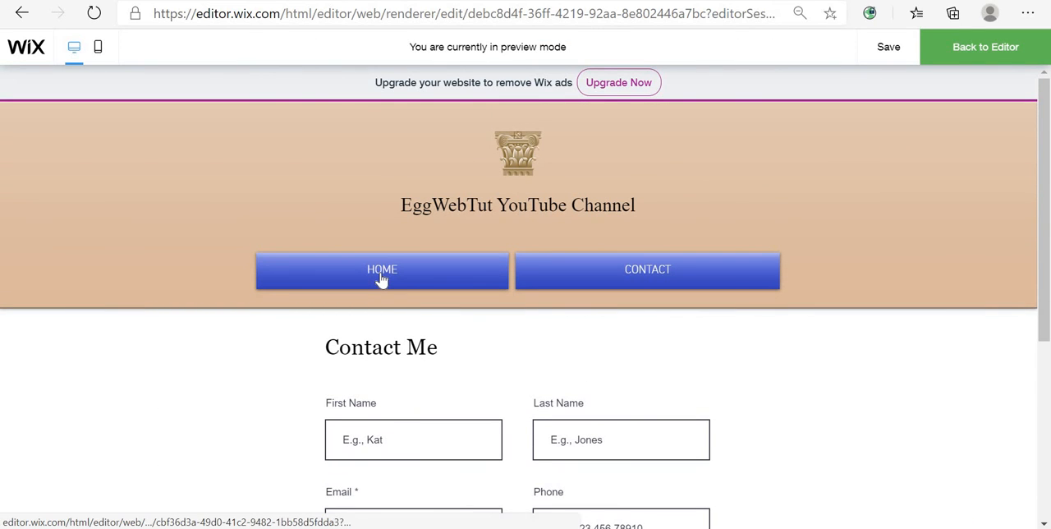
click(381, 279)
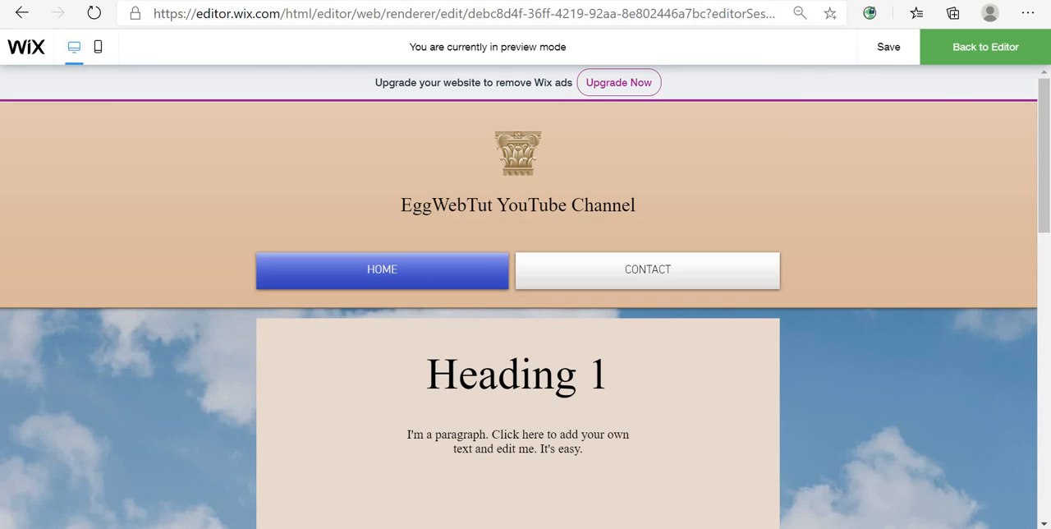
scroll(352, 270, down, 5)
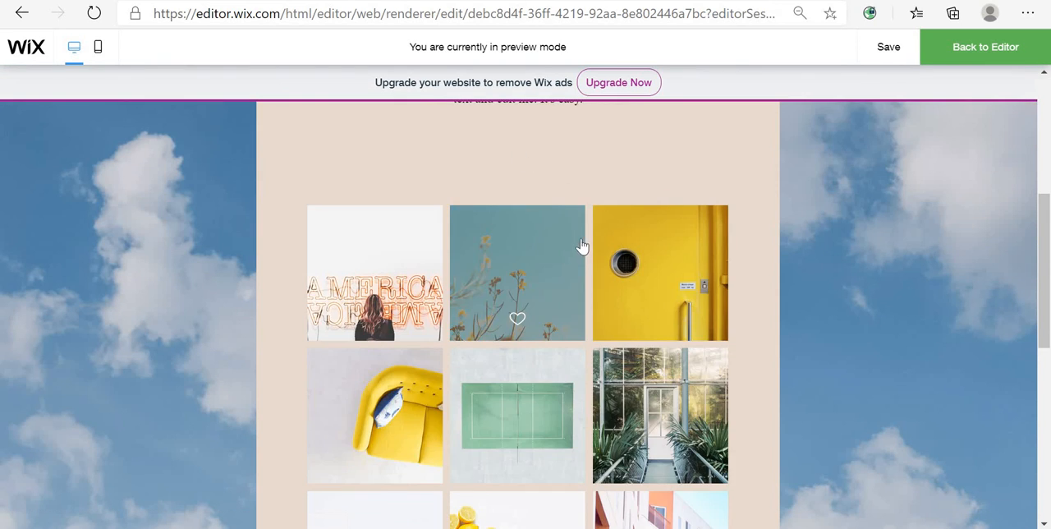
scroll(607, 262, up, 3)
scroll(788, 227, up, 1)
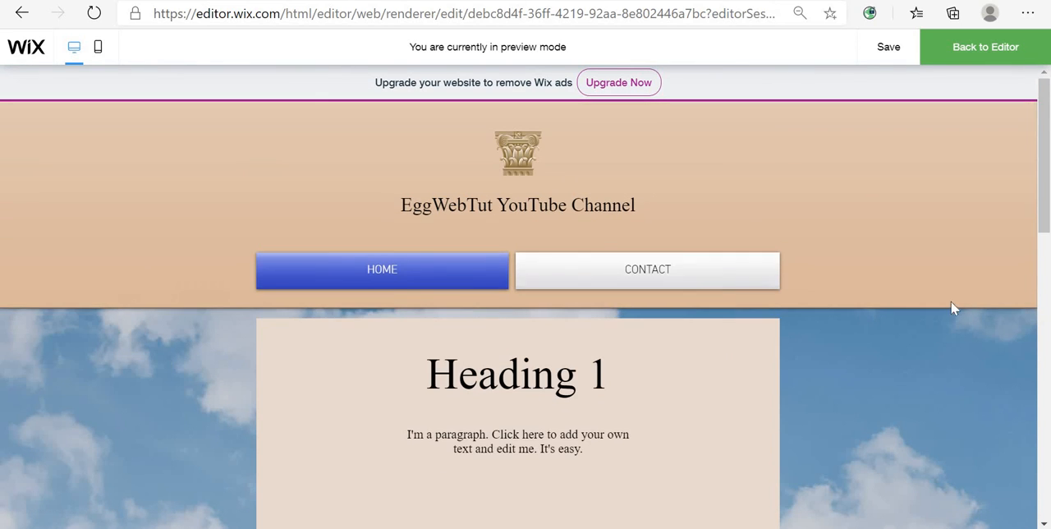